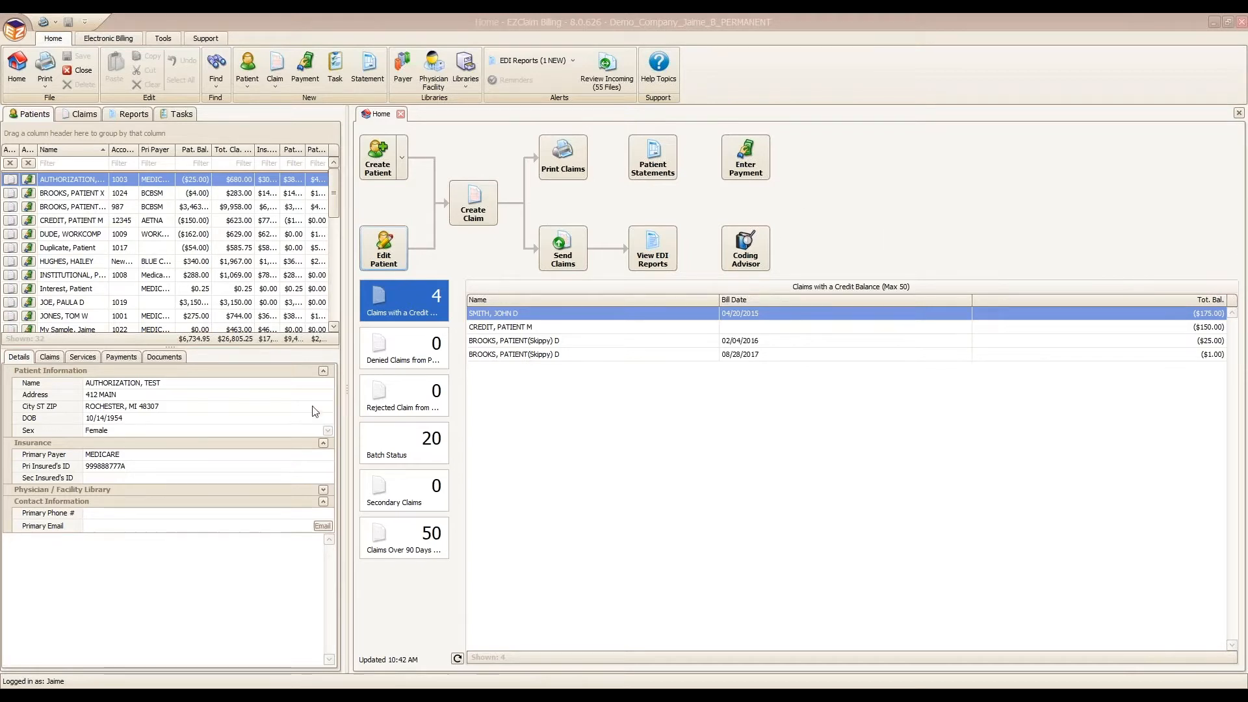
Step: Open the online help topics and search the manual for "payment"
mouse_move(347, 390)
left_mouse_down()
mouse_move(458, 396)
mouse_move(348, 389)
left_mouse_up()
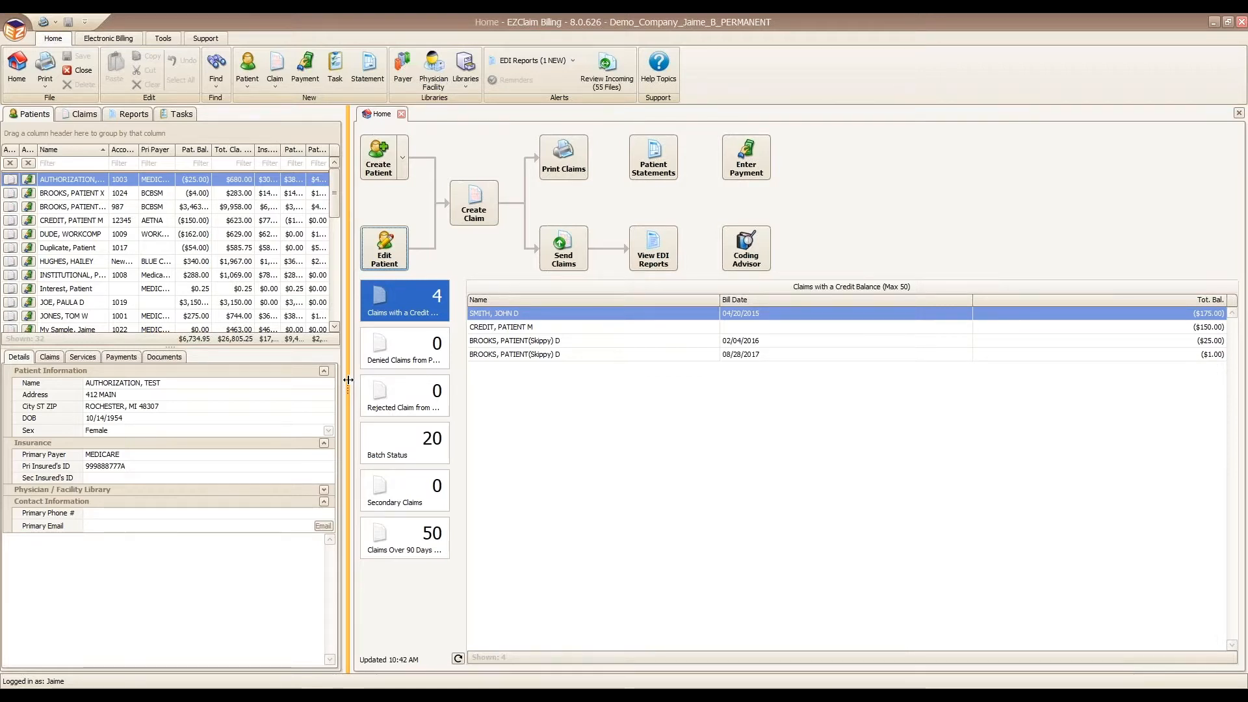
left_click(656, 71)
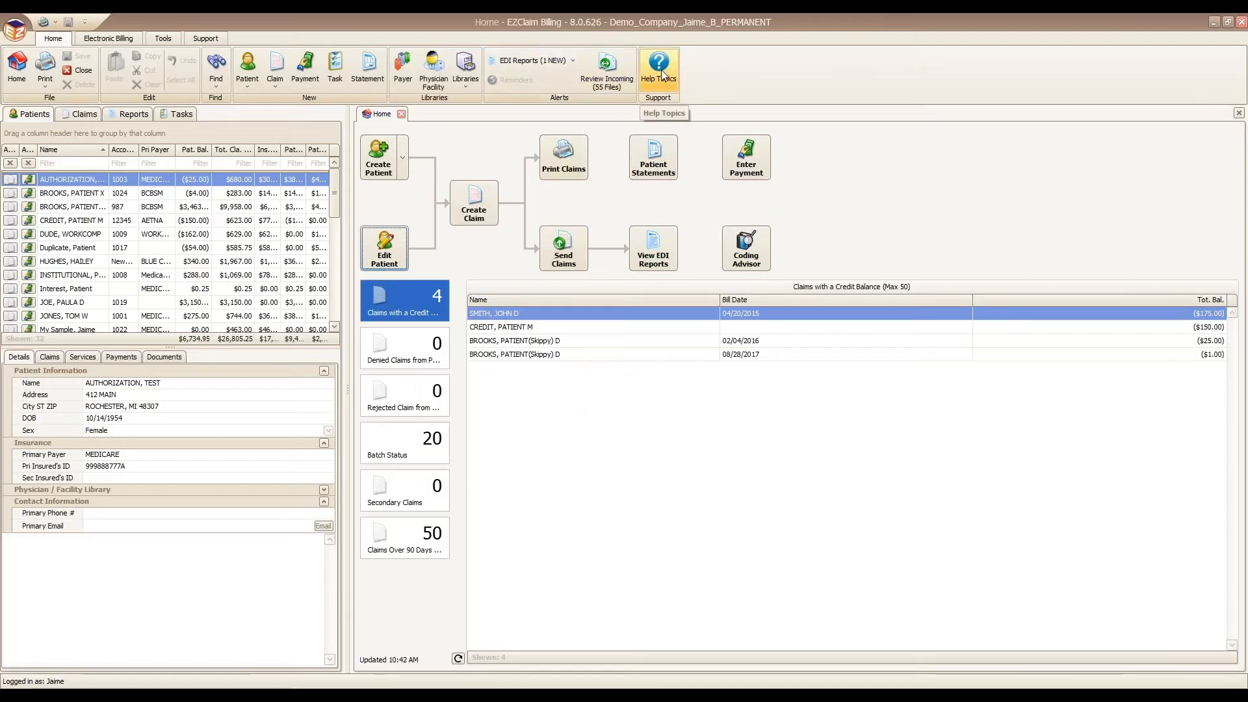
left_click(205, 38)
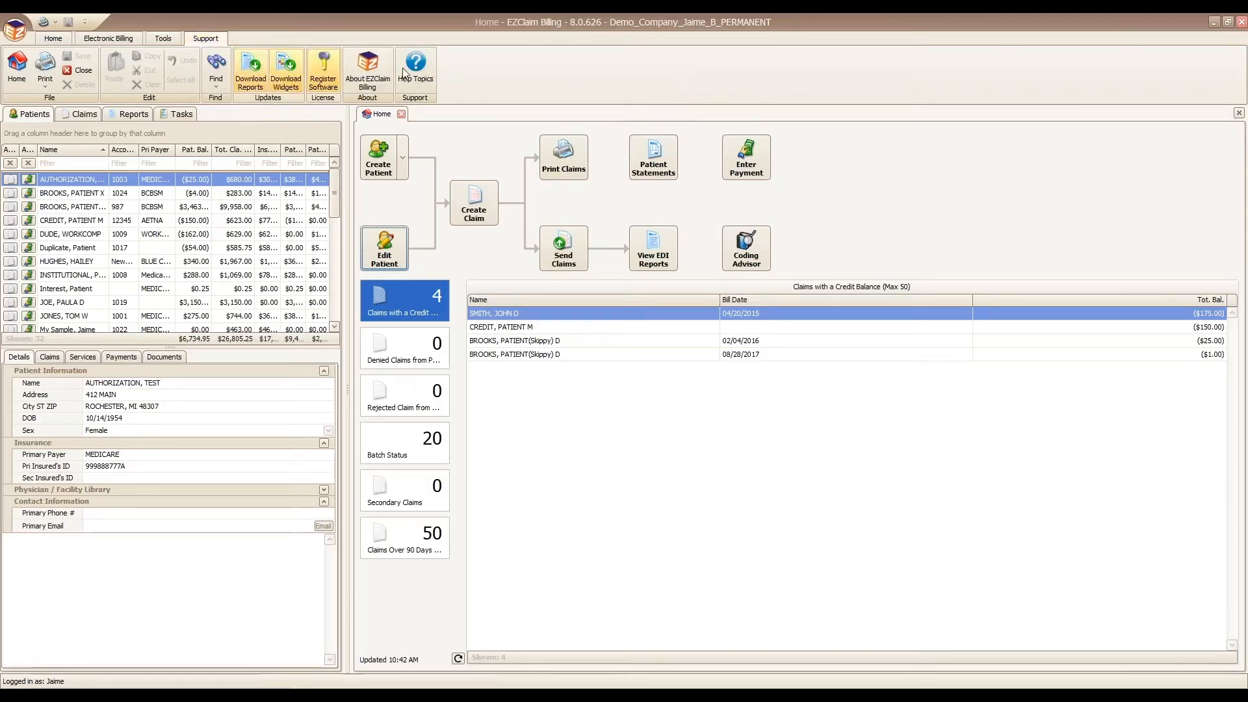
left_click(163, 39)
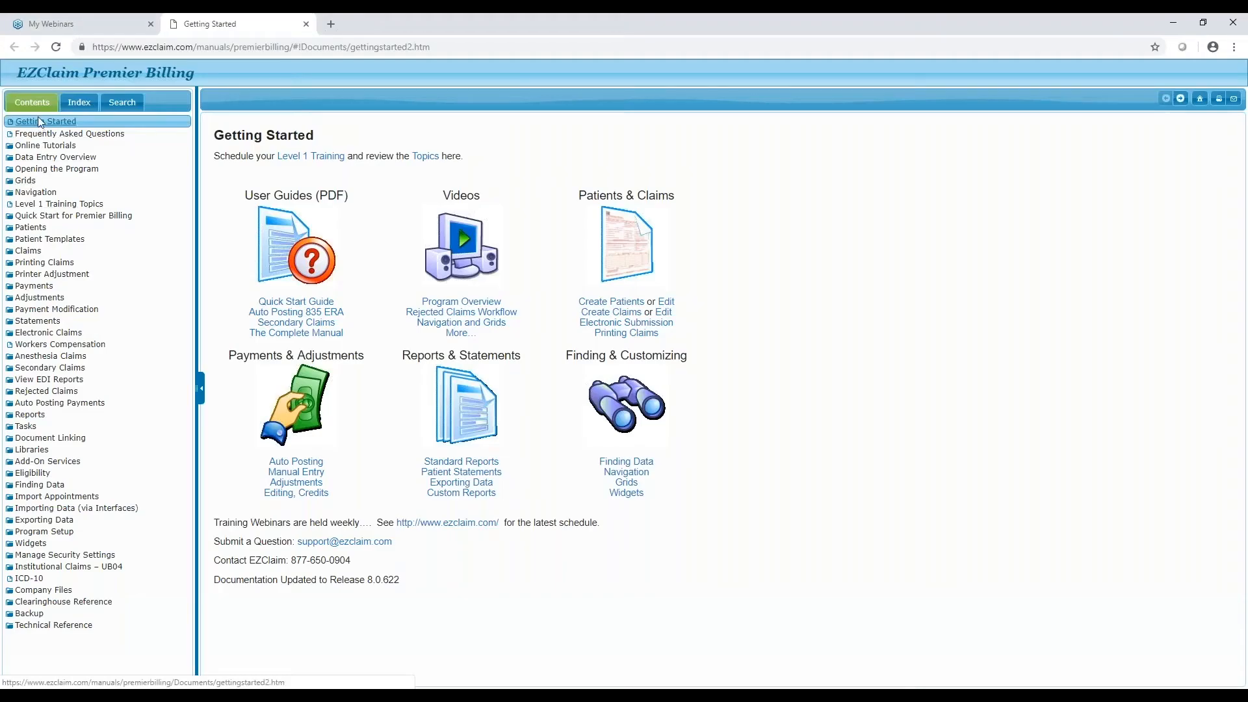
left_click(122, 102)
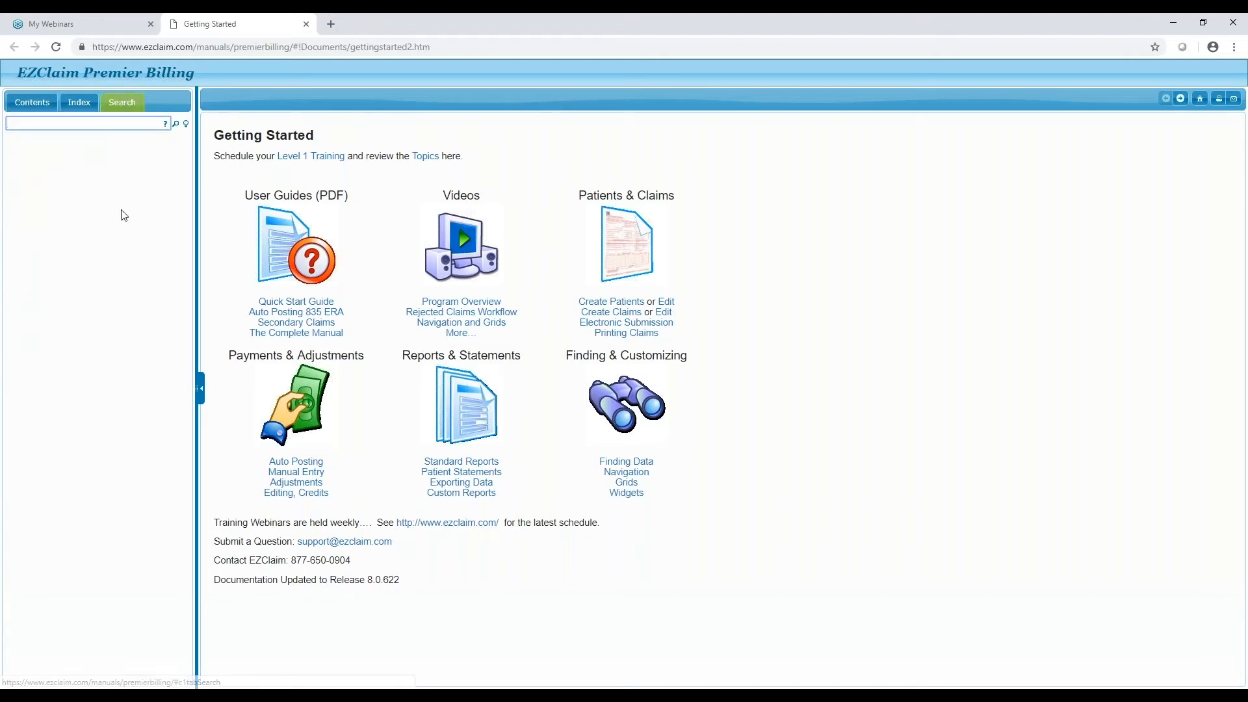
type("payment")
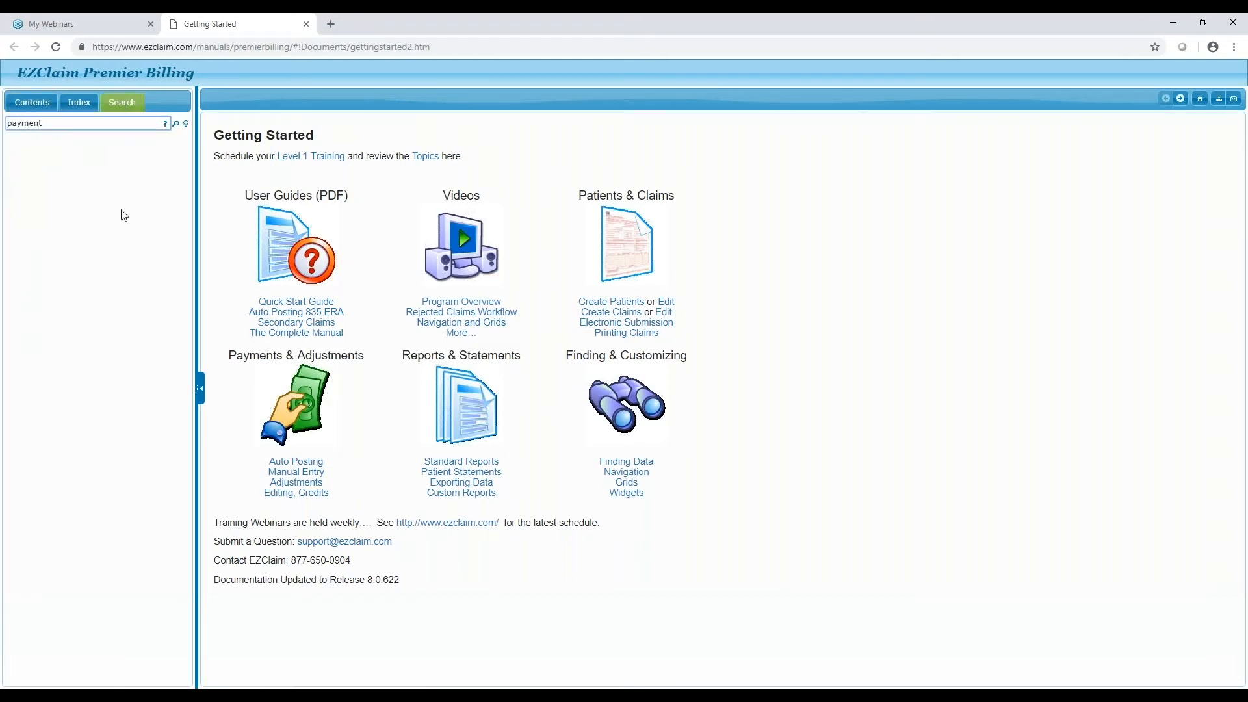
key("Return")
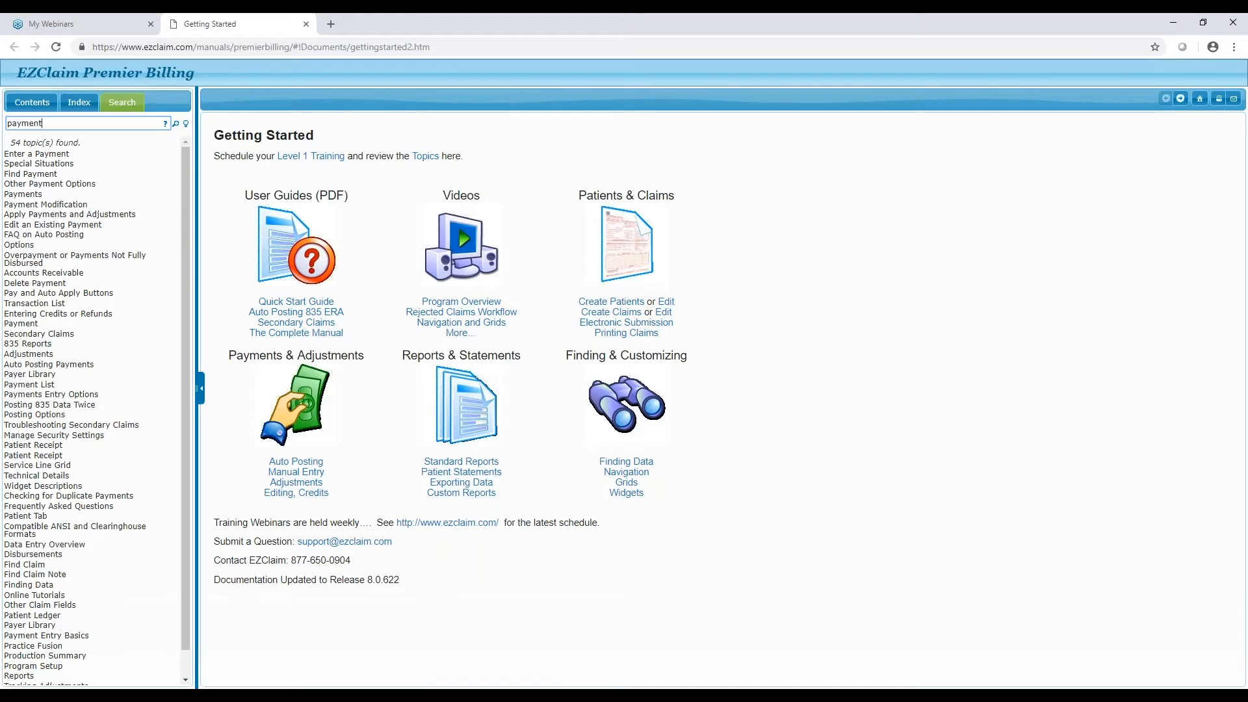
Step: Switch back to EZClaim Billing and view the additional columns available for the patient list, then dismiss the column chooser
mouse_move(526, 696)
left_click(527, 670)
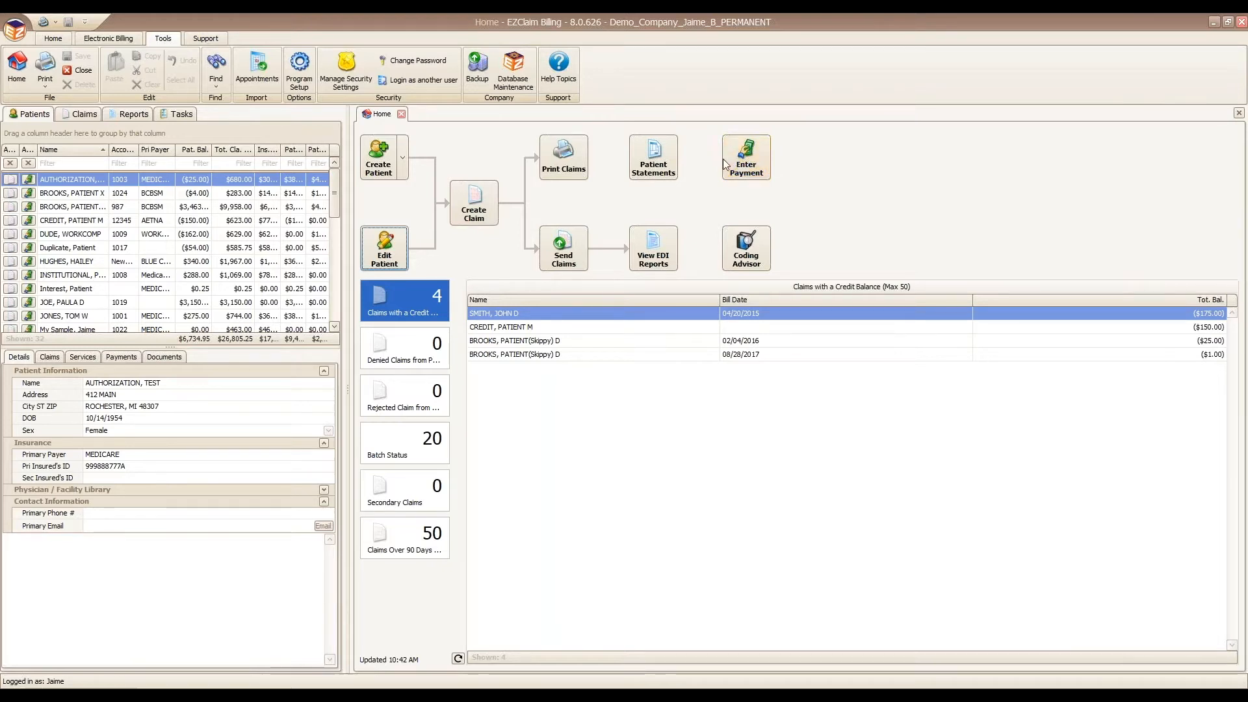
left_click(53, 39)
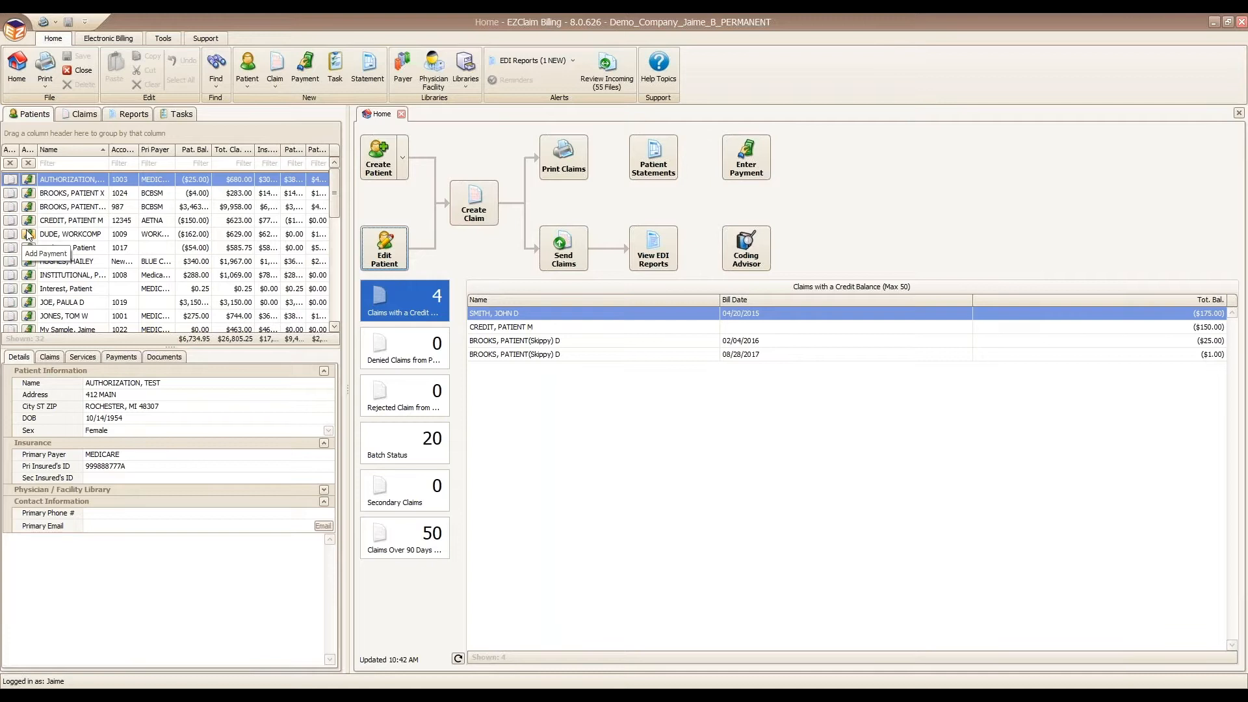
right_click(62, 150)
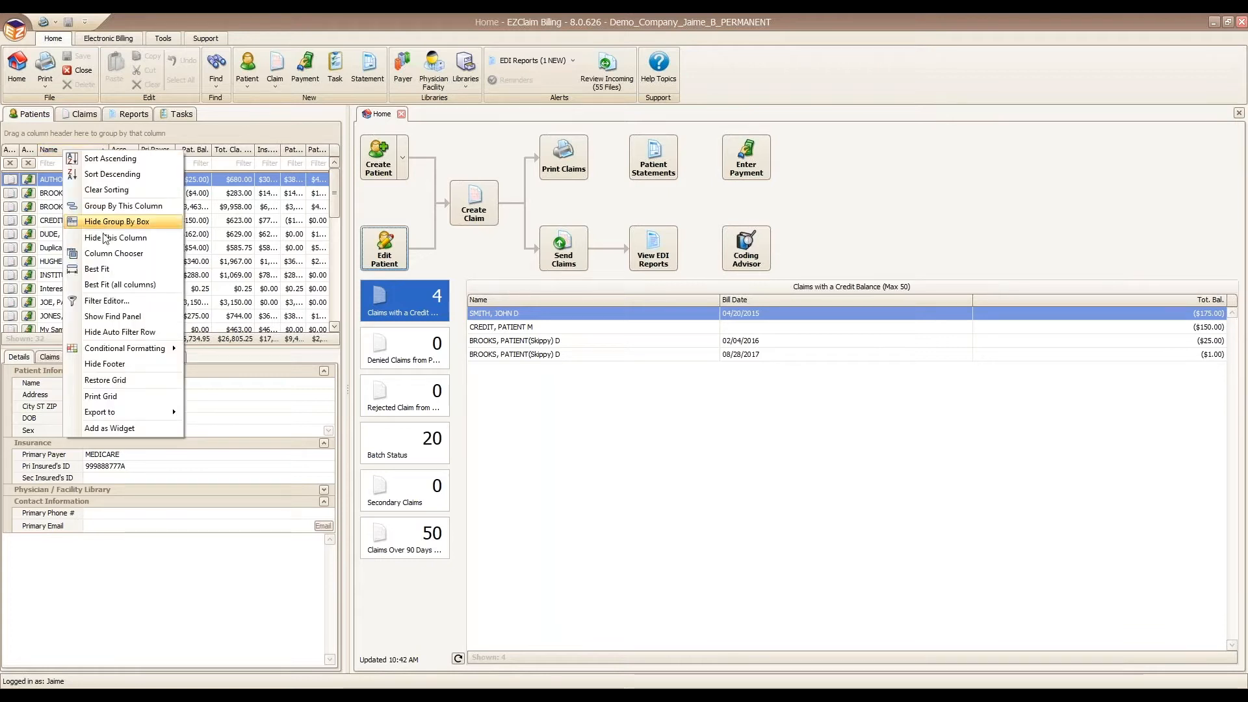
left_click(107, 255)
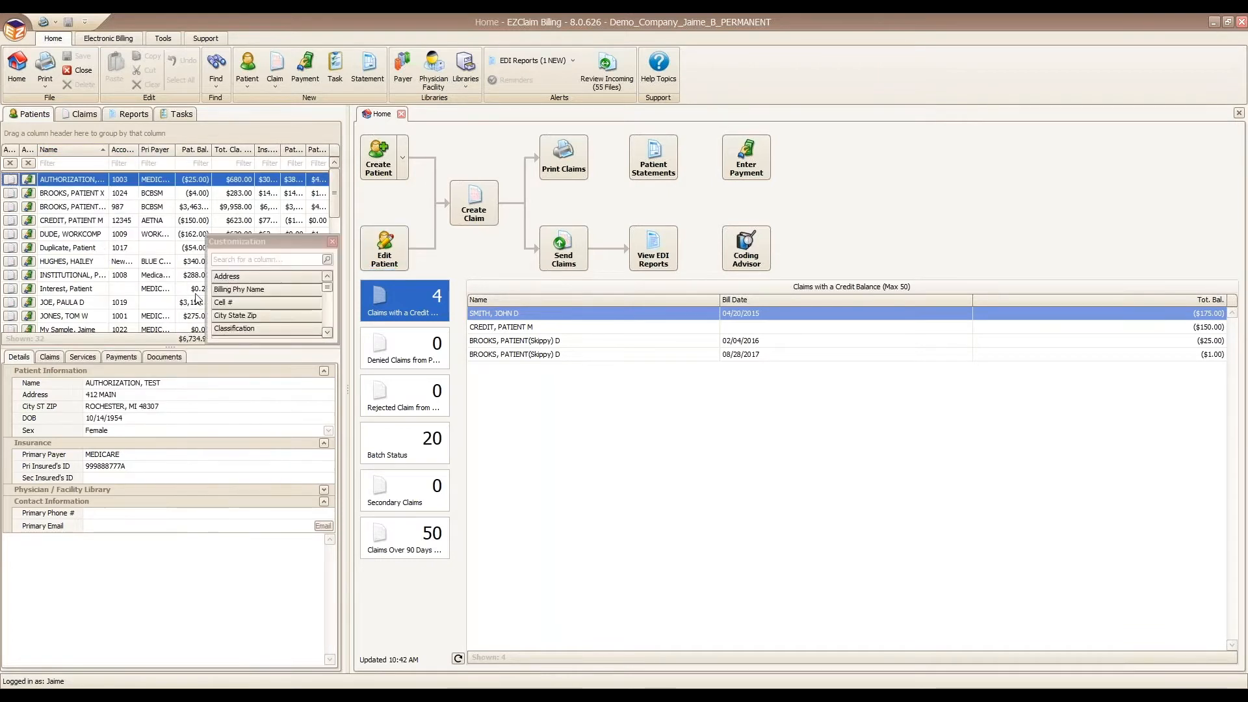
left_click(332, 242)
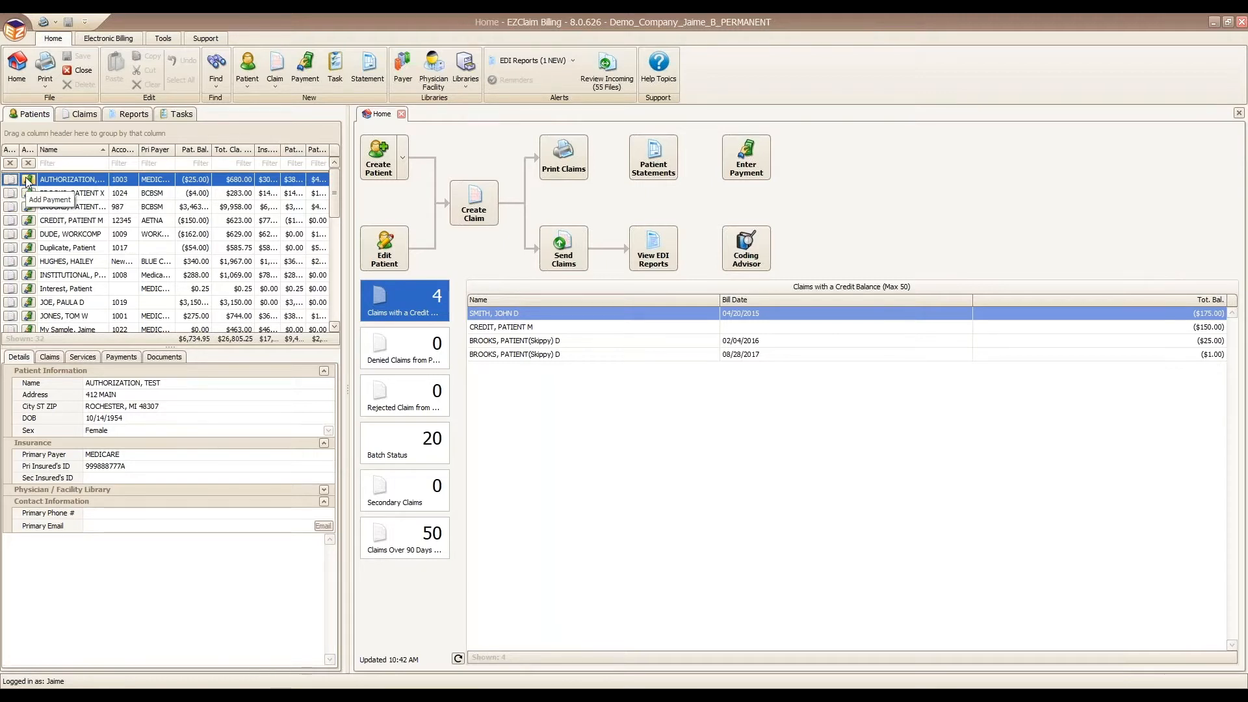
Step: Examine the payment-adding options available for individual patients and for the claims of the selected patient
right_click(78, 206)
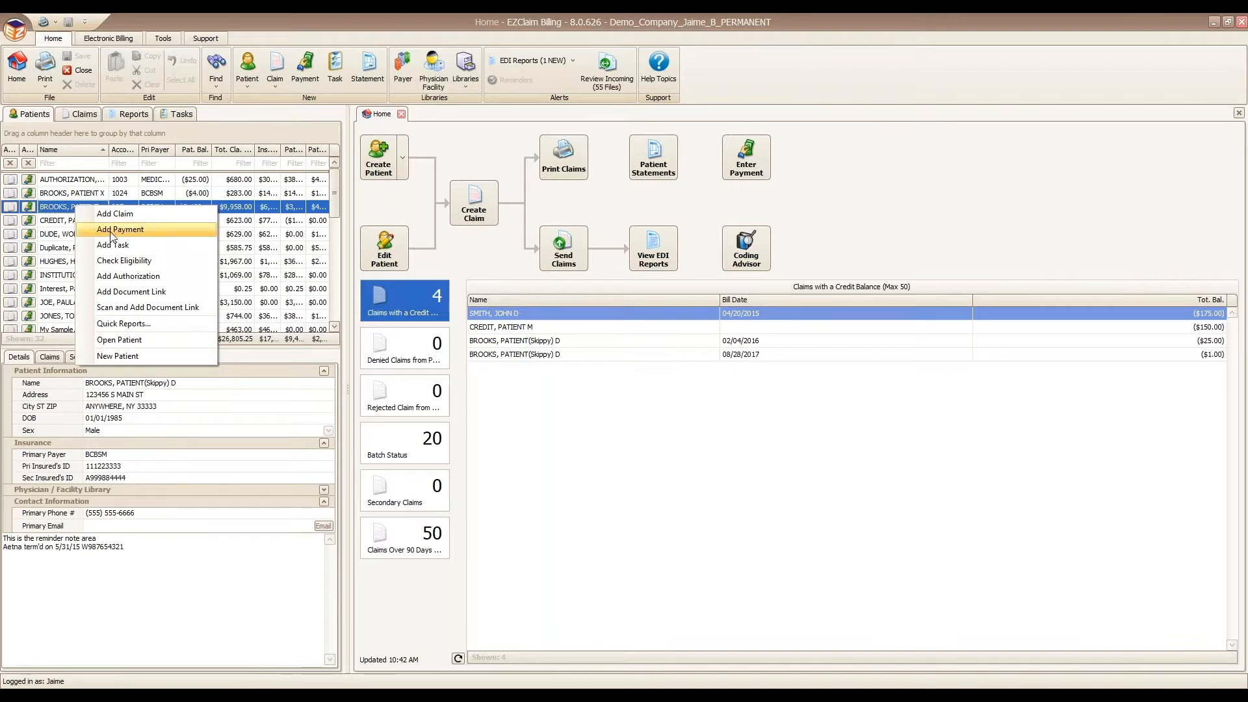
left_click(53, 357)
left_click(54, 357)
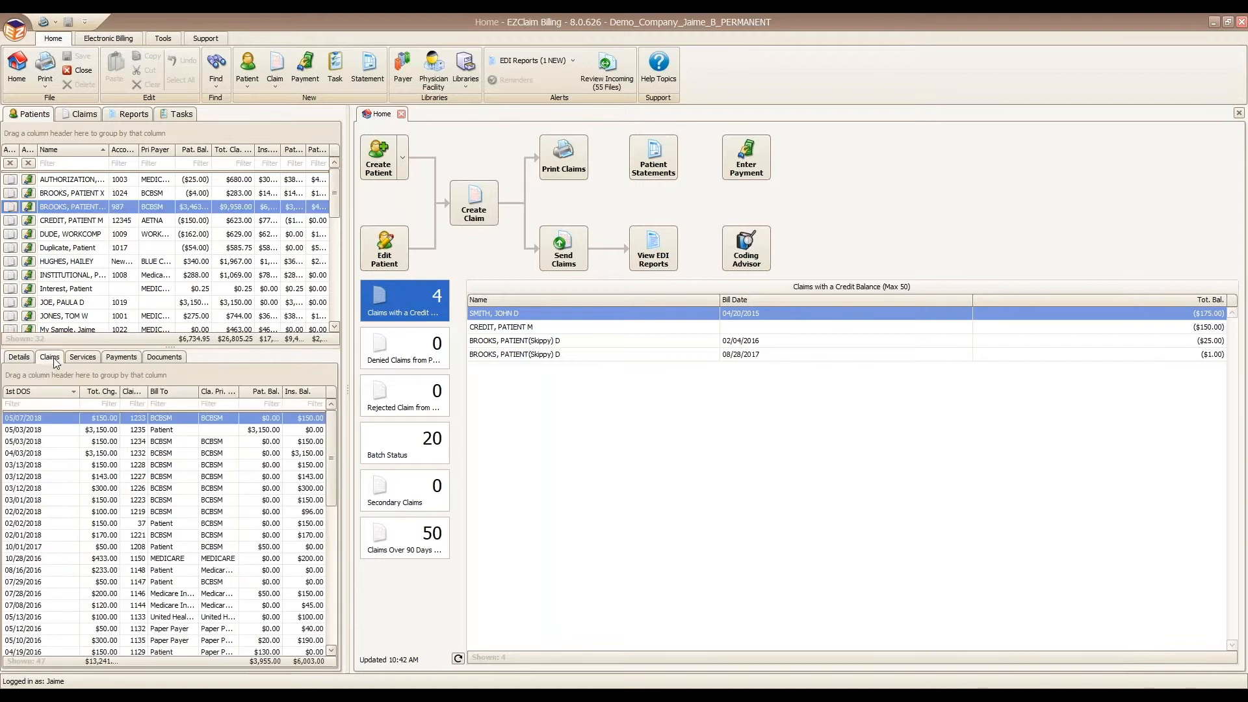
right_click(55, 424)
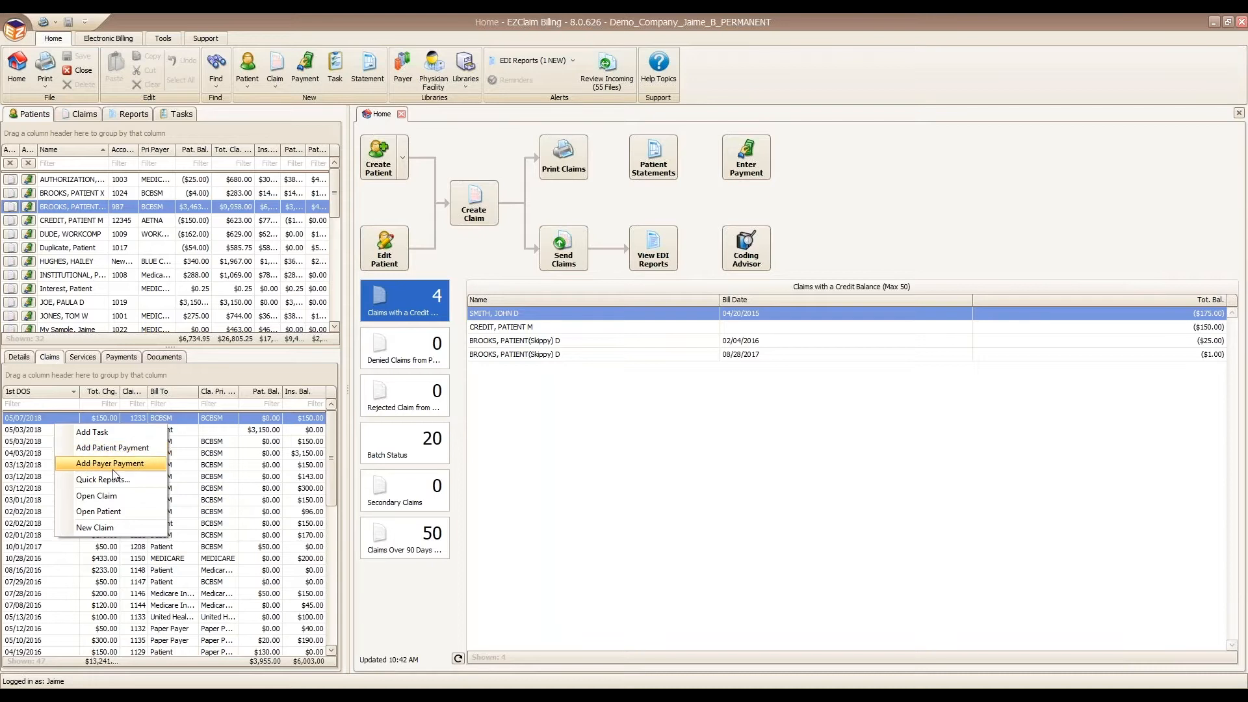
right_click(68, 217)
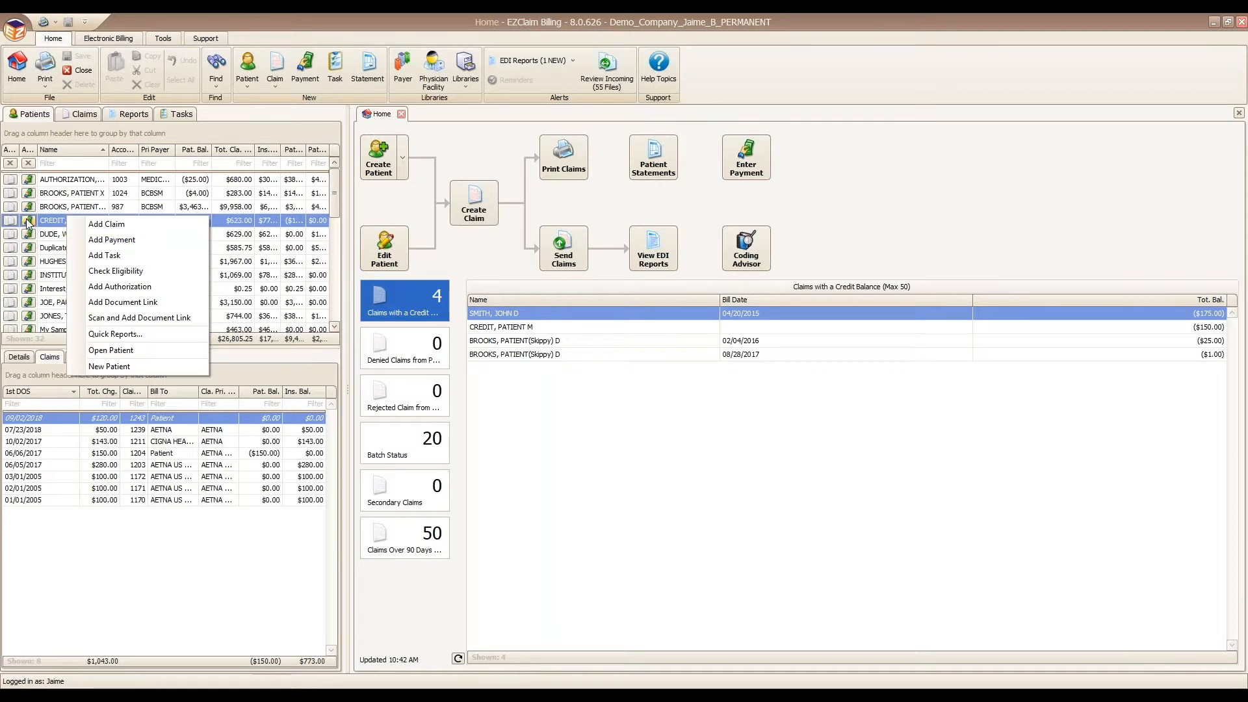
Step: Enter a payer payment from BCBSM for $255.00 dated 10/15/2018 and save it with its balance undisbursed
left_click(753, 166)
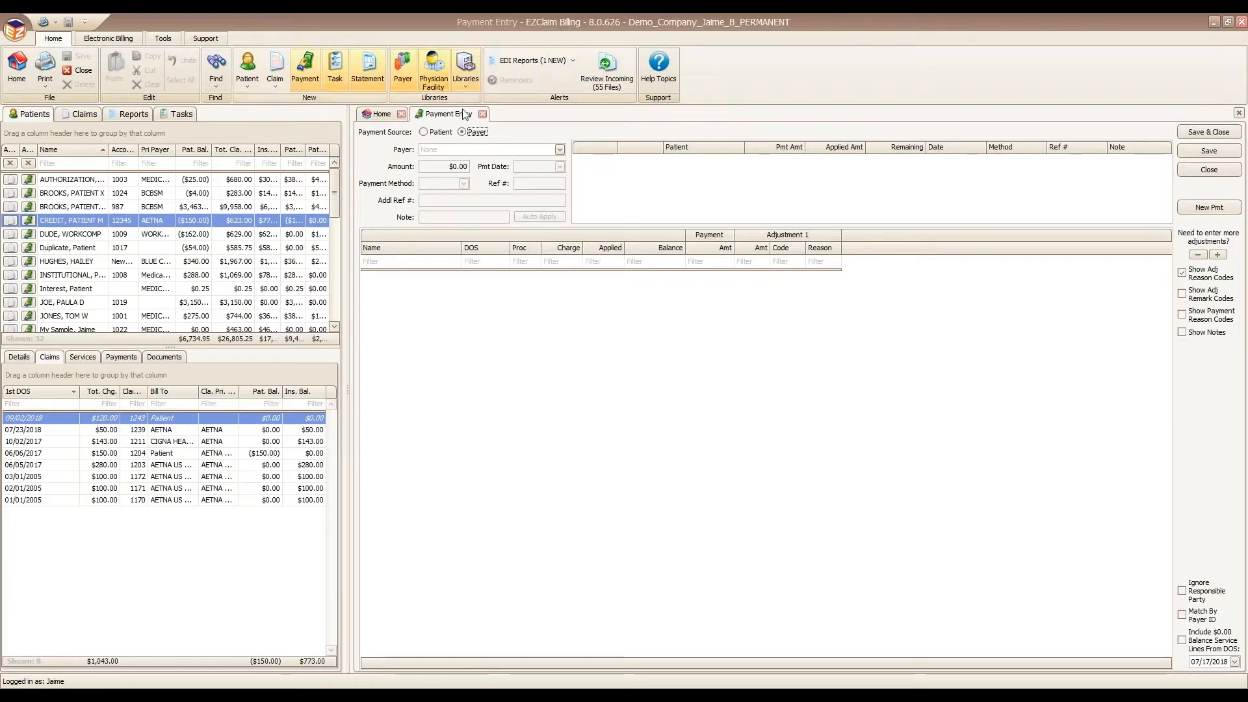
left_click(561, 150)
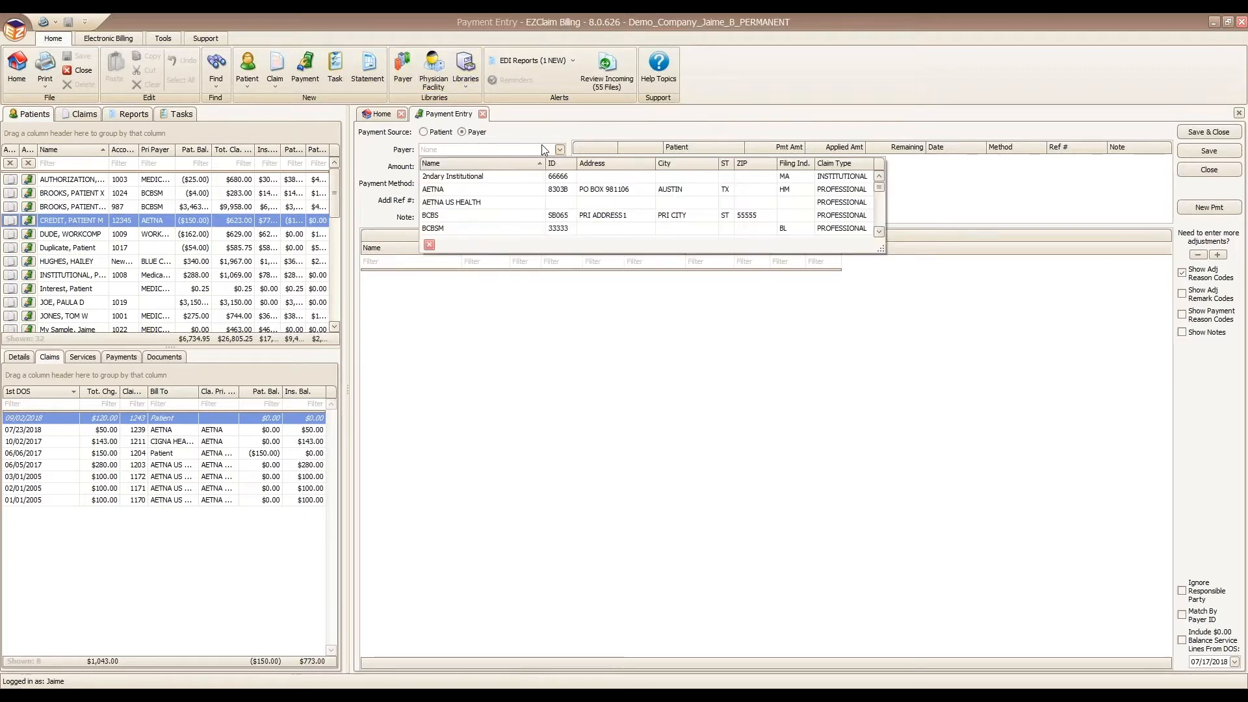
left_click(530, 232)
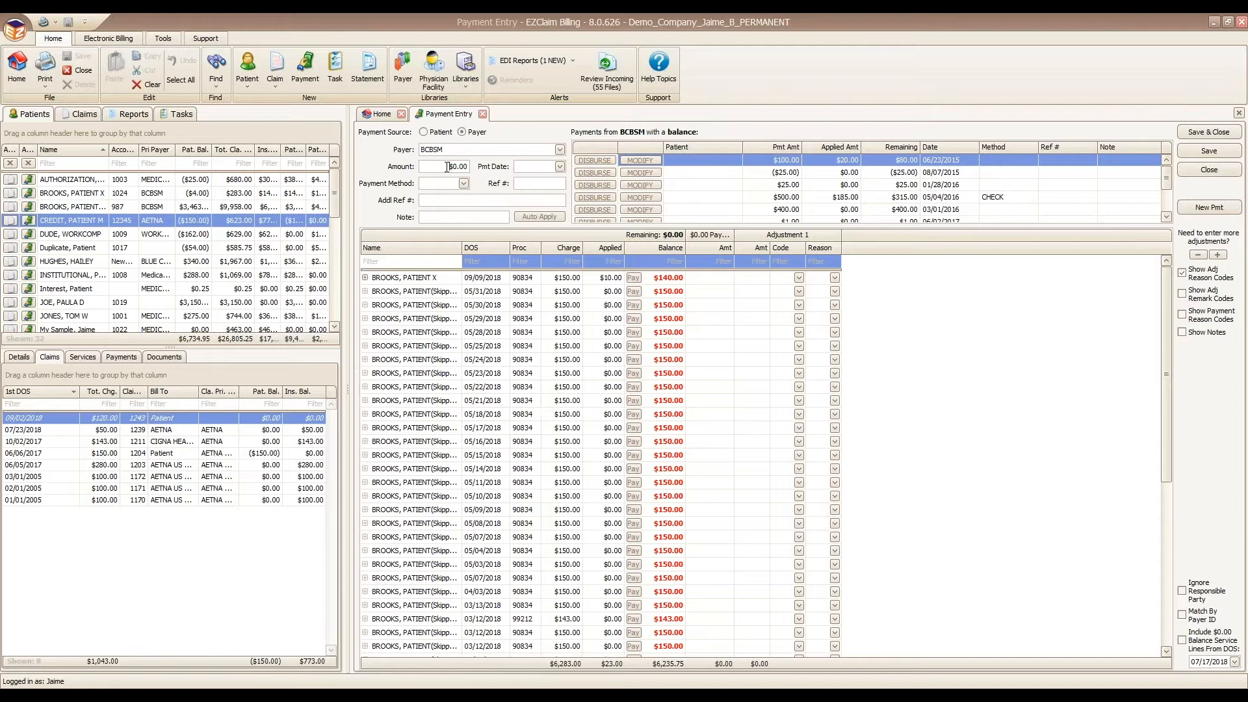
type("255")
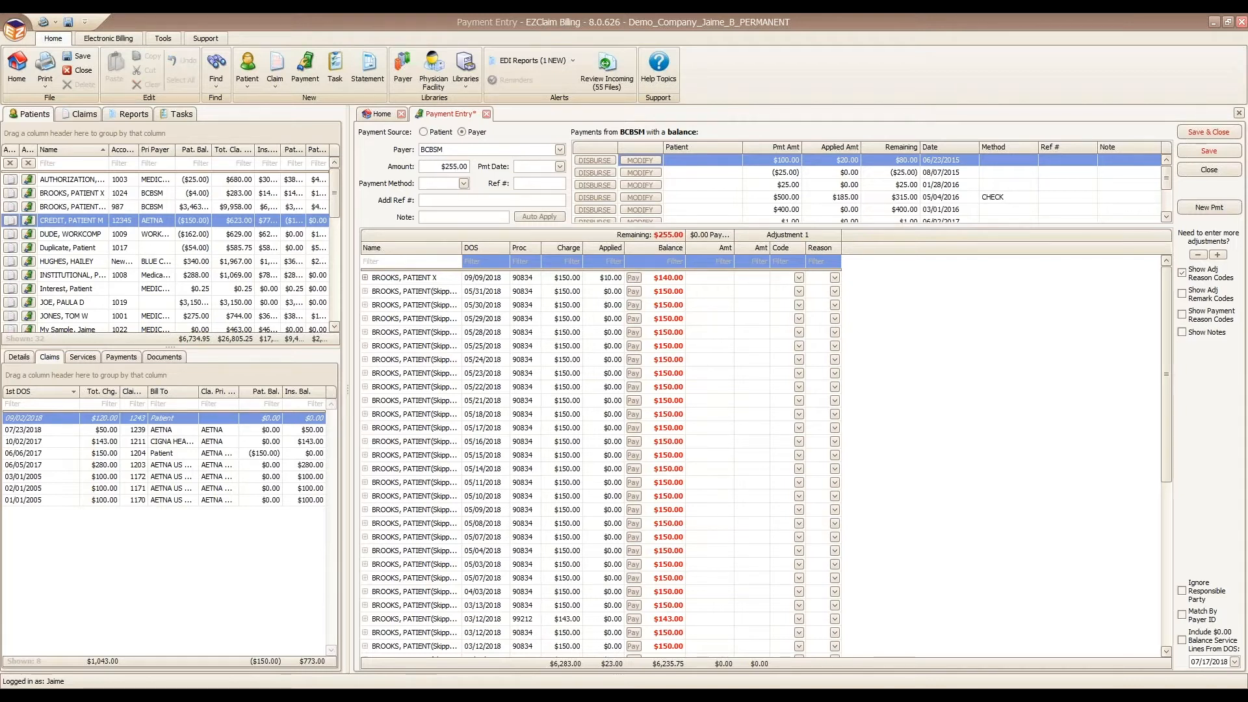
type("101518")
key("Tab")
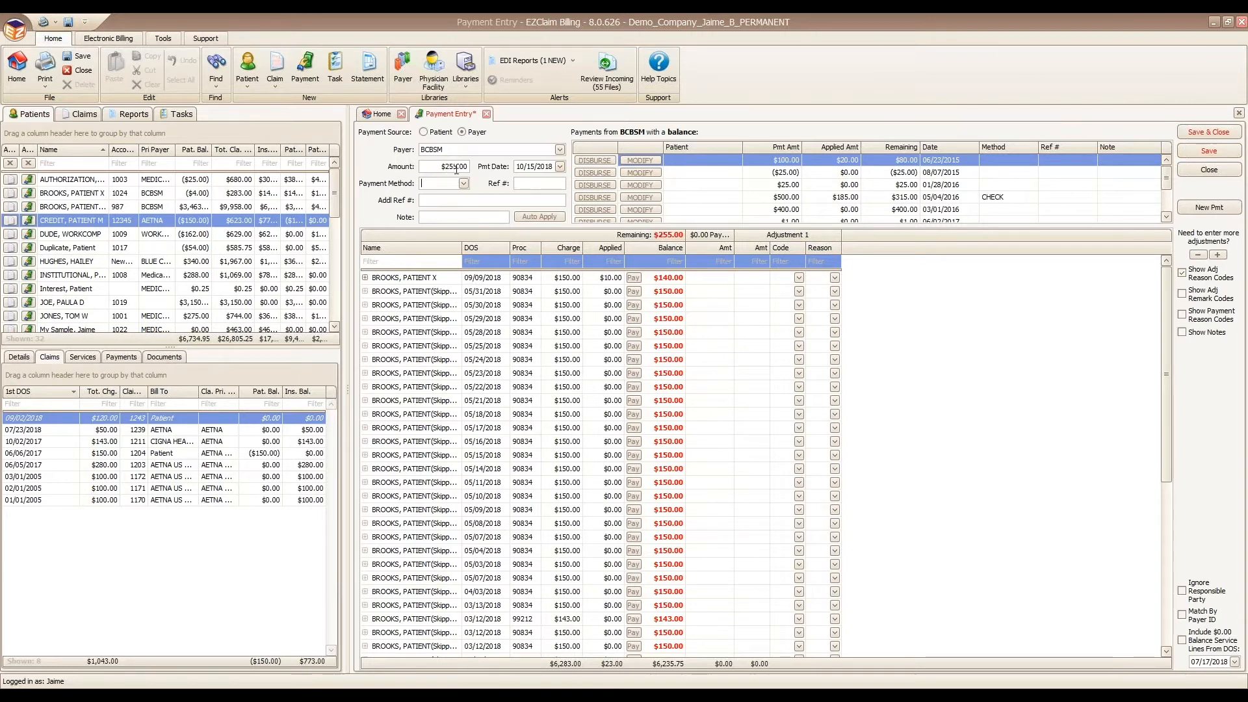
left_click(1210, 150)
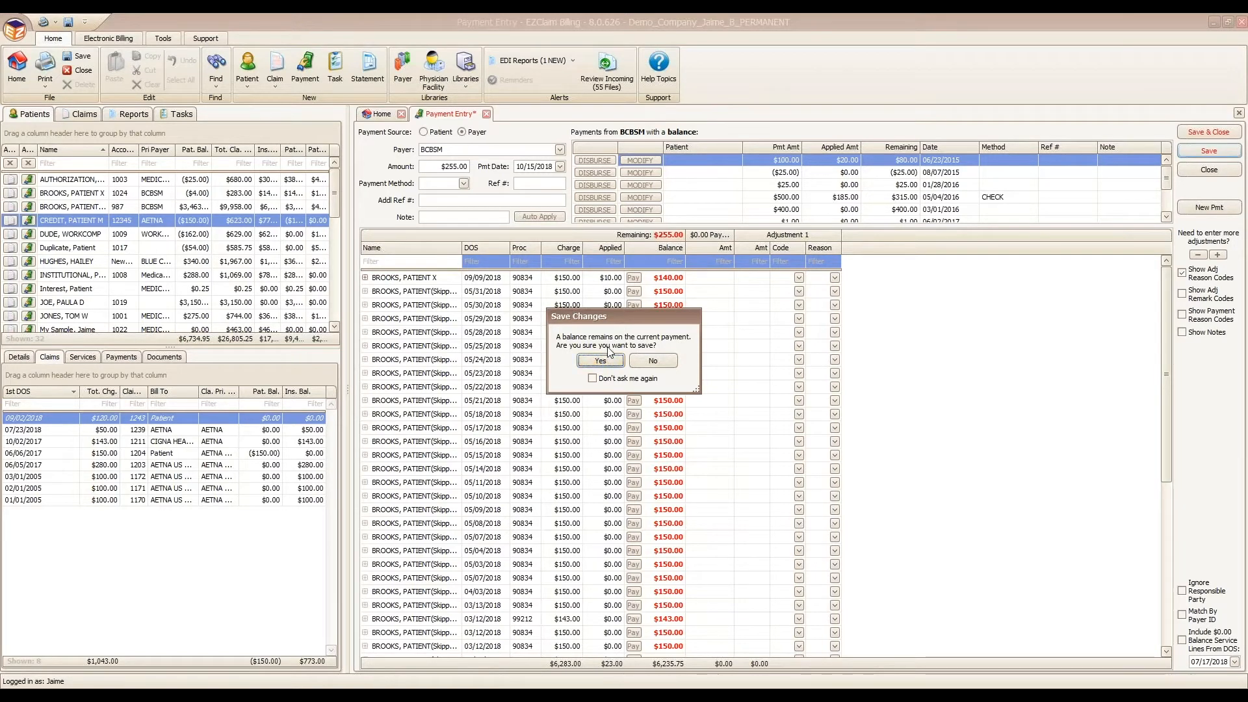
left_click(602, 359)
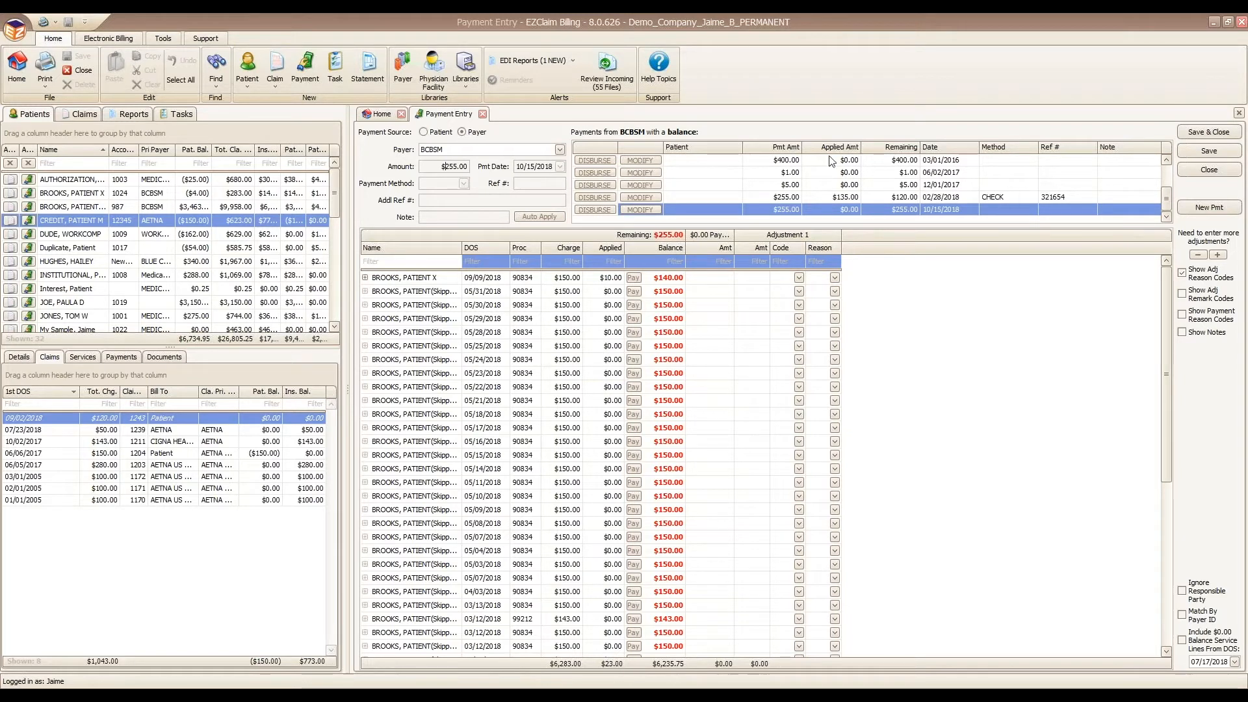
Step: Open the Find Payment list and the Find Disbursement list
left_click(215, 80)
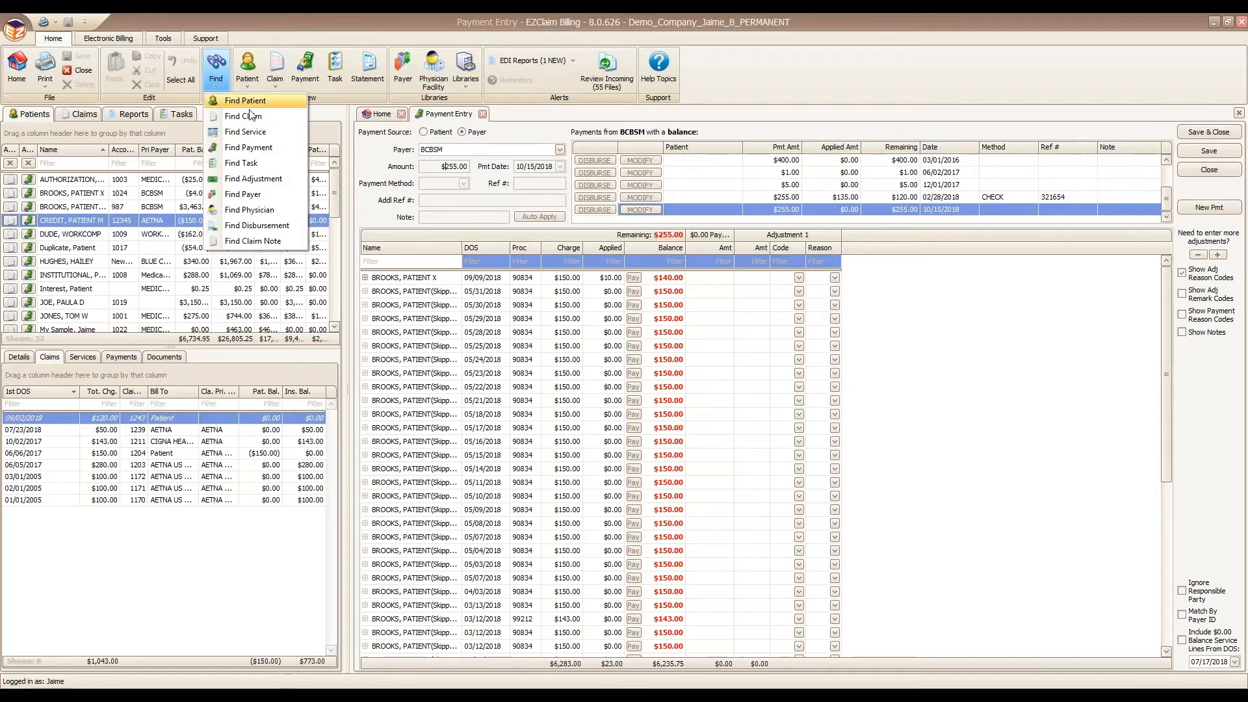
left_click(257, 148)
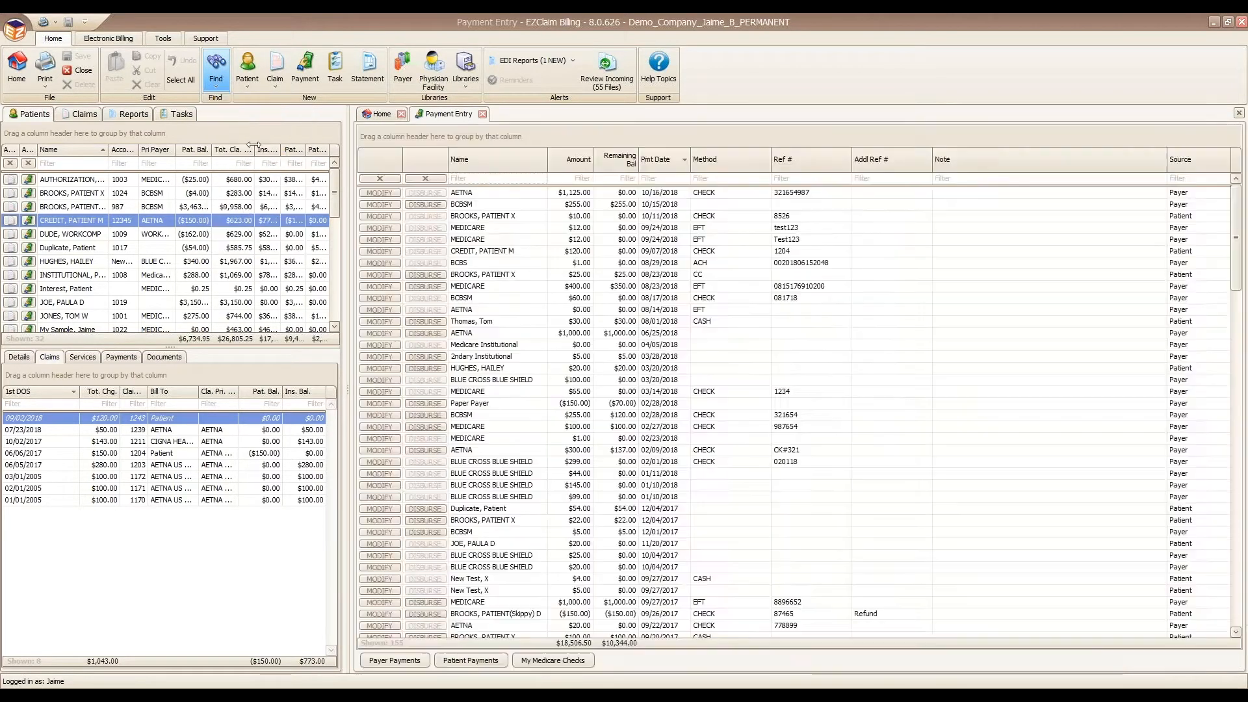
left_click(215, 71)
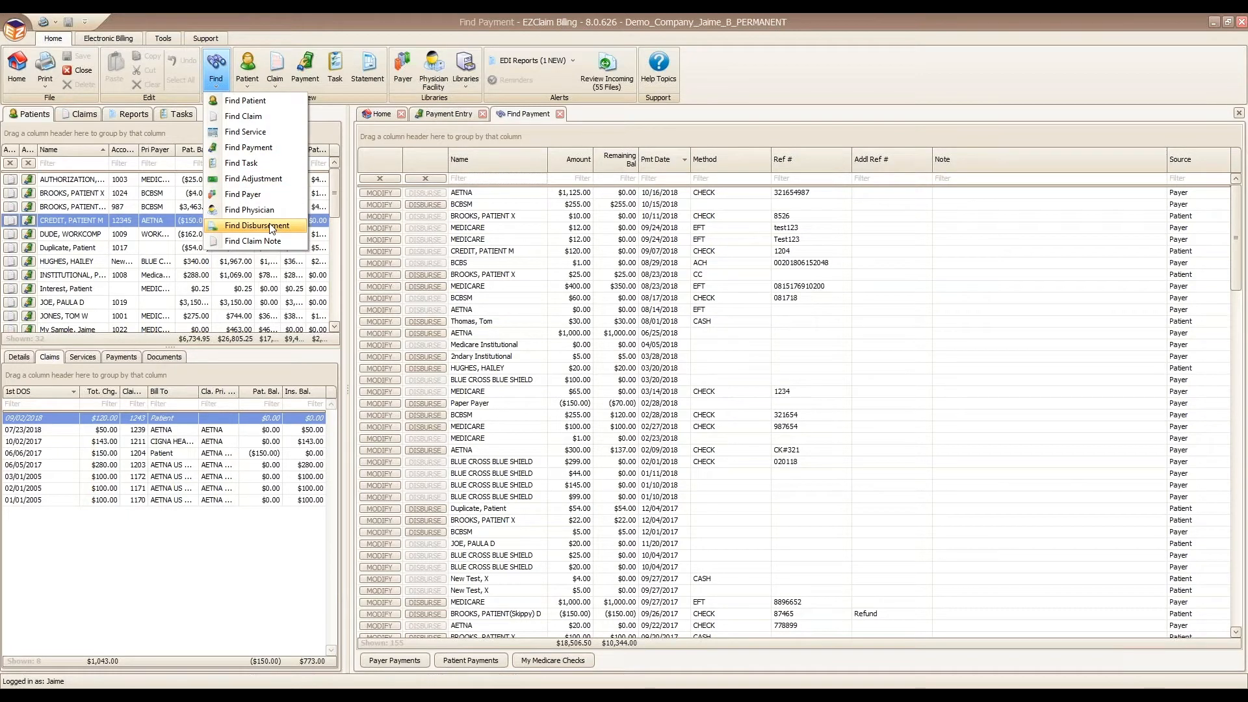
left_click(272, 226)
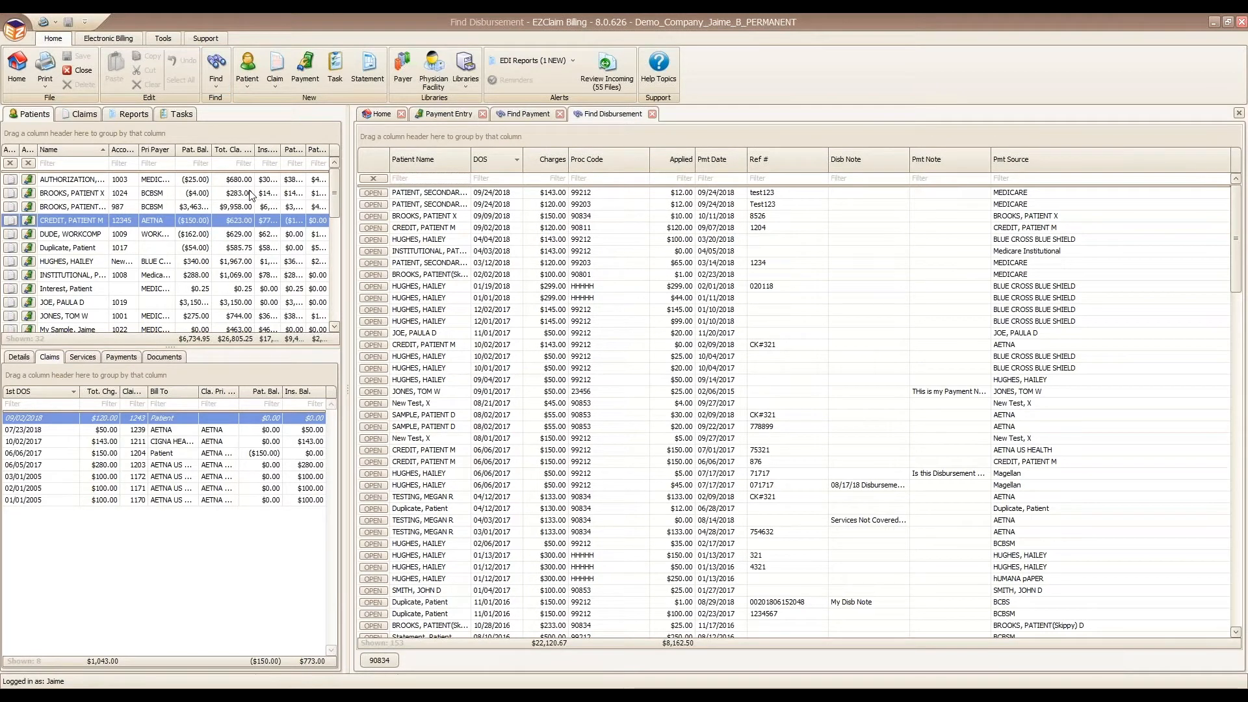
Step: Return to the payment list and view the actions available for the AETNA payment dated 10/16/2018
left_click(529, 115)
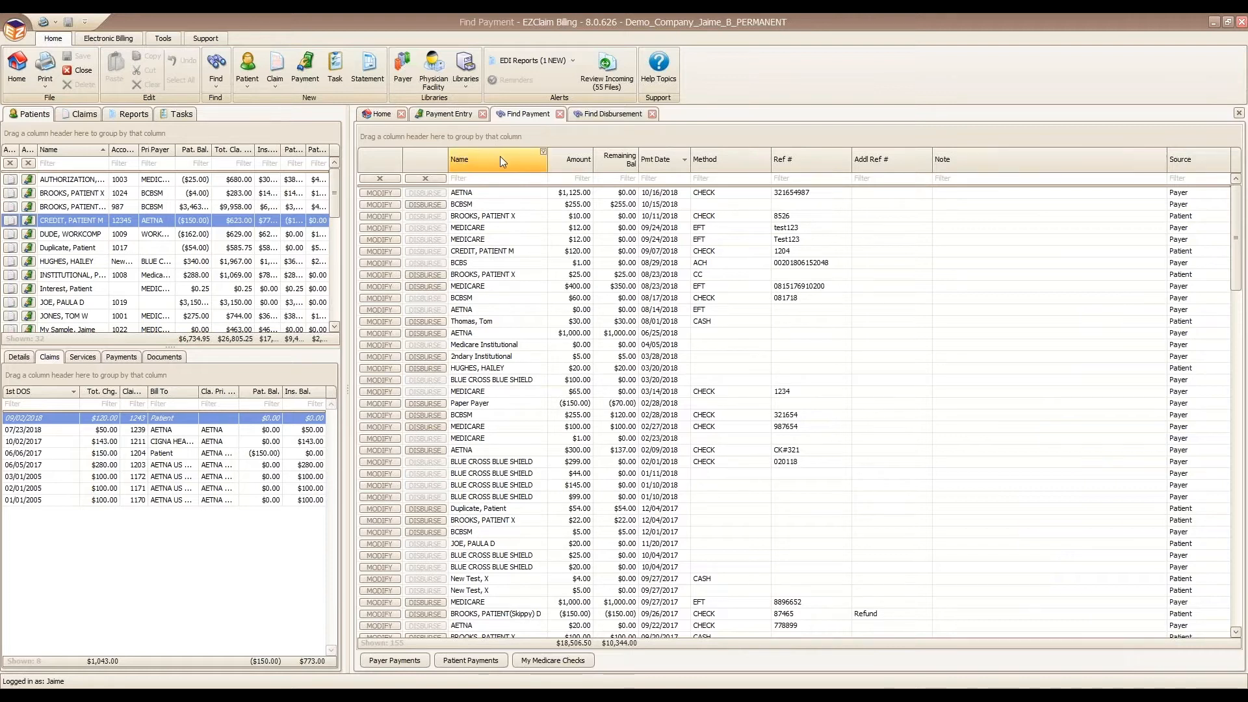
left_click(511, 195)
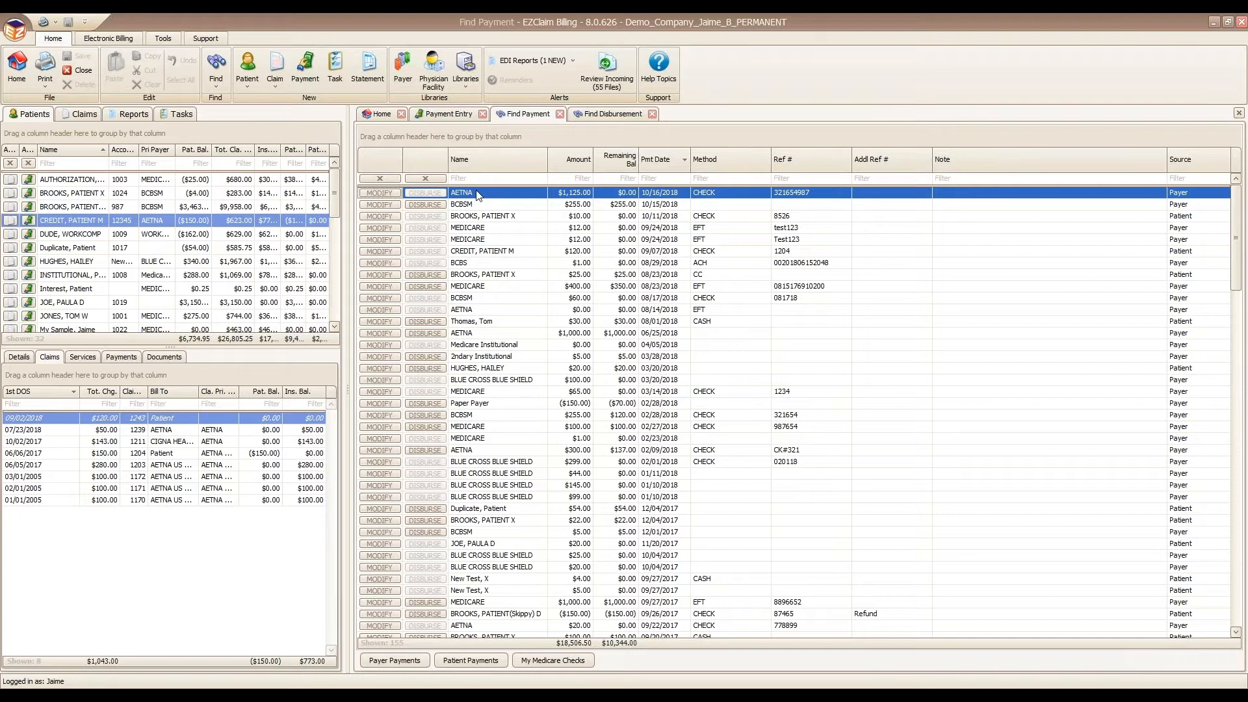
right_click(812, 196)
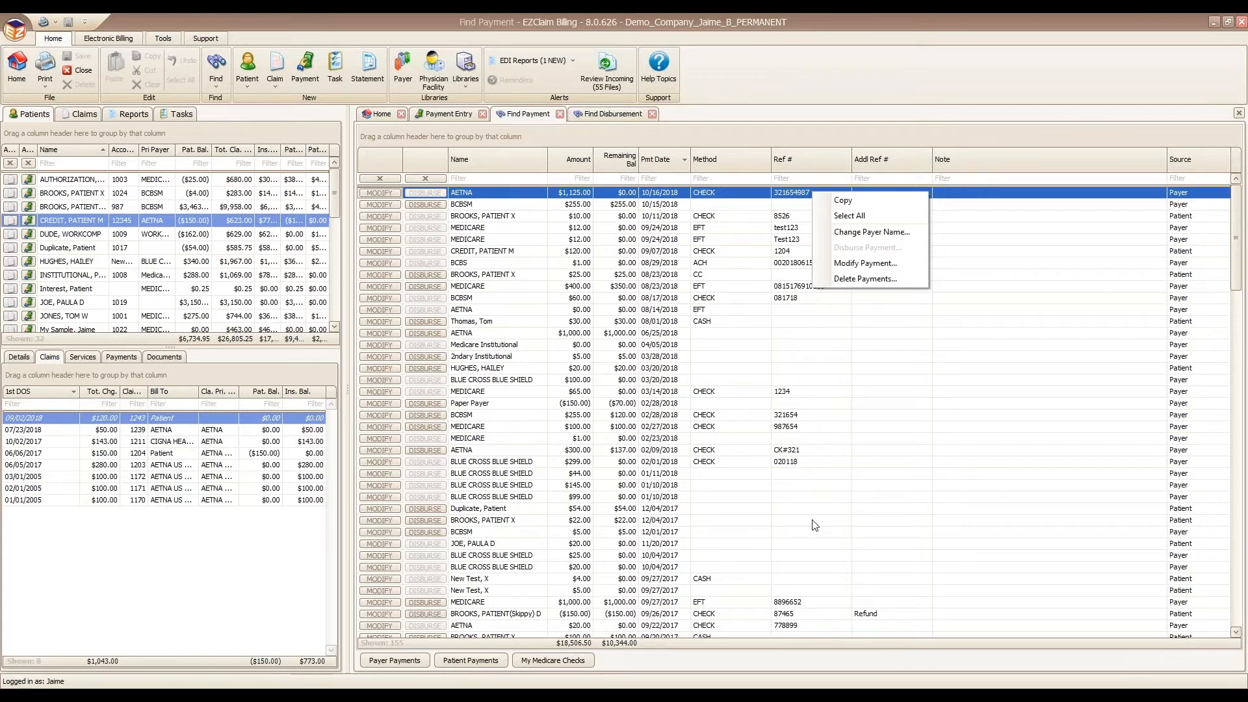
Step: Filter the payment names by "aet" and copy the reference number of the AETNA payment dated 04/28/2017
left_click(473, 177)
type("aetr")
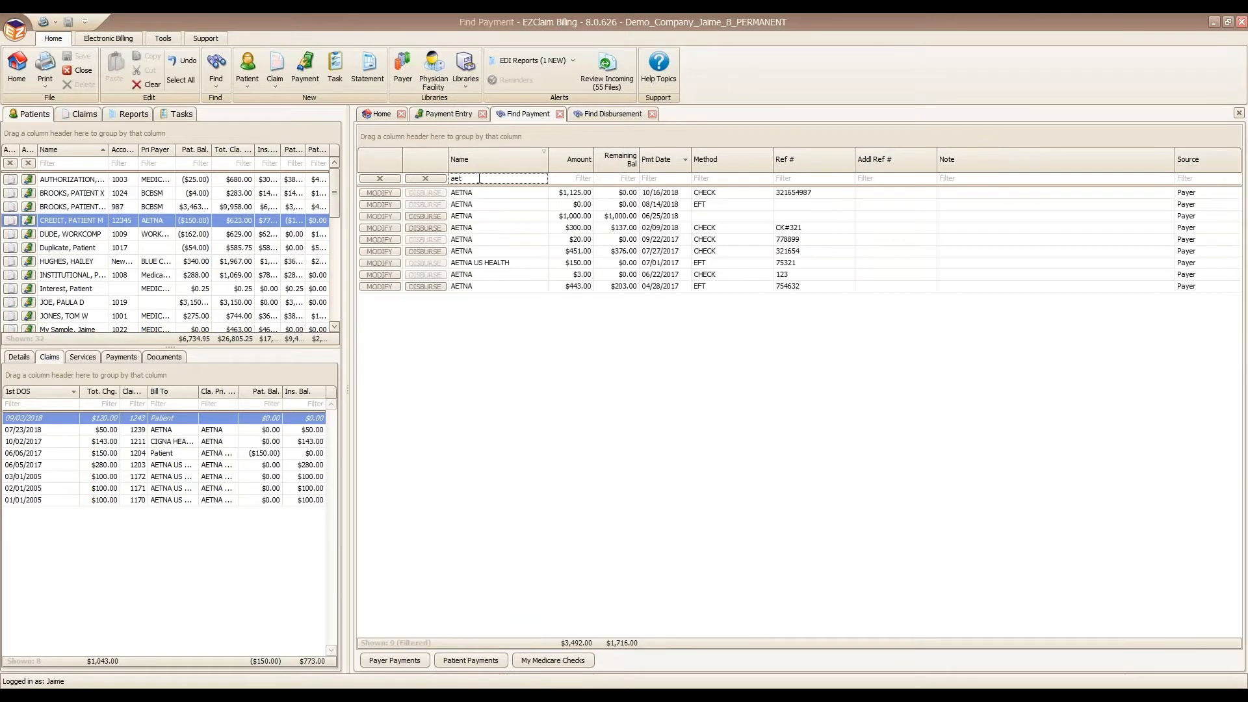
right_click(806, 288)
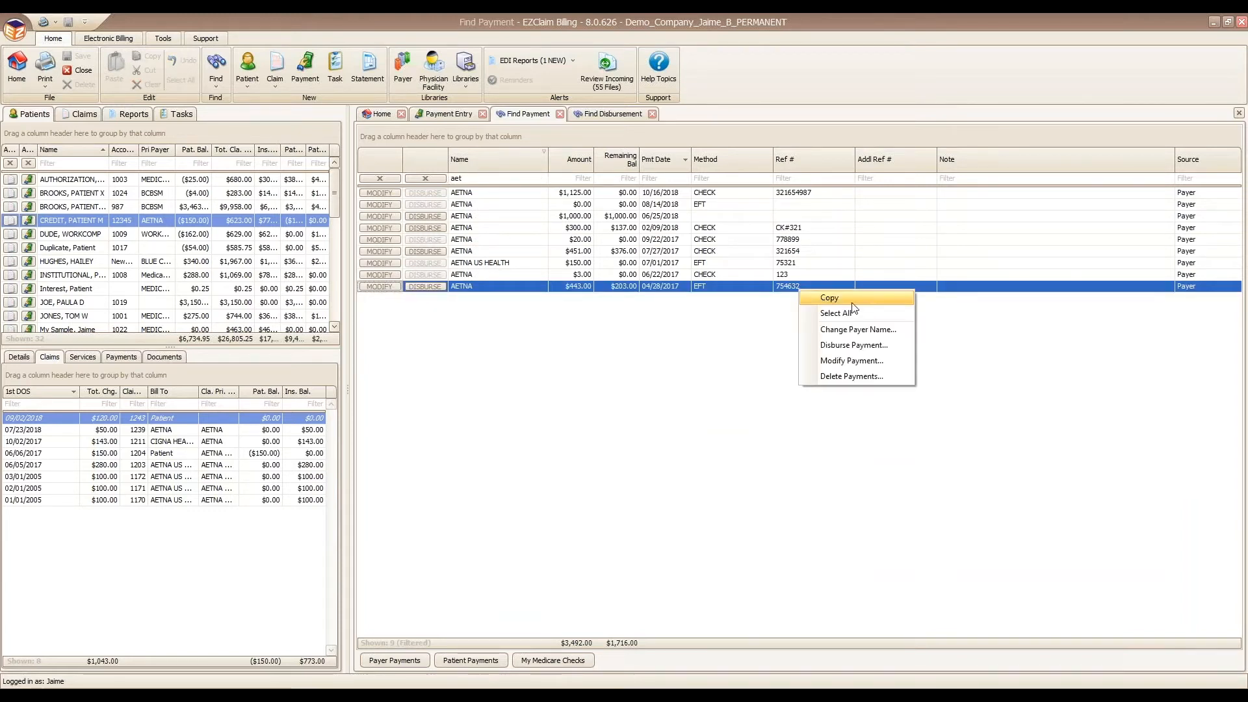
left_click(843, 298)
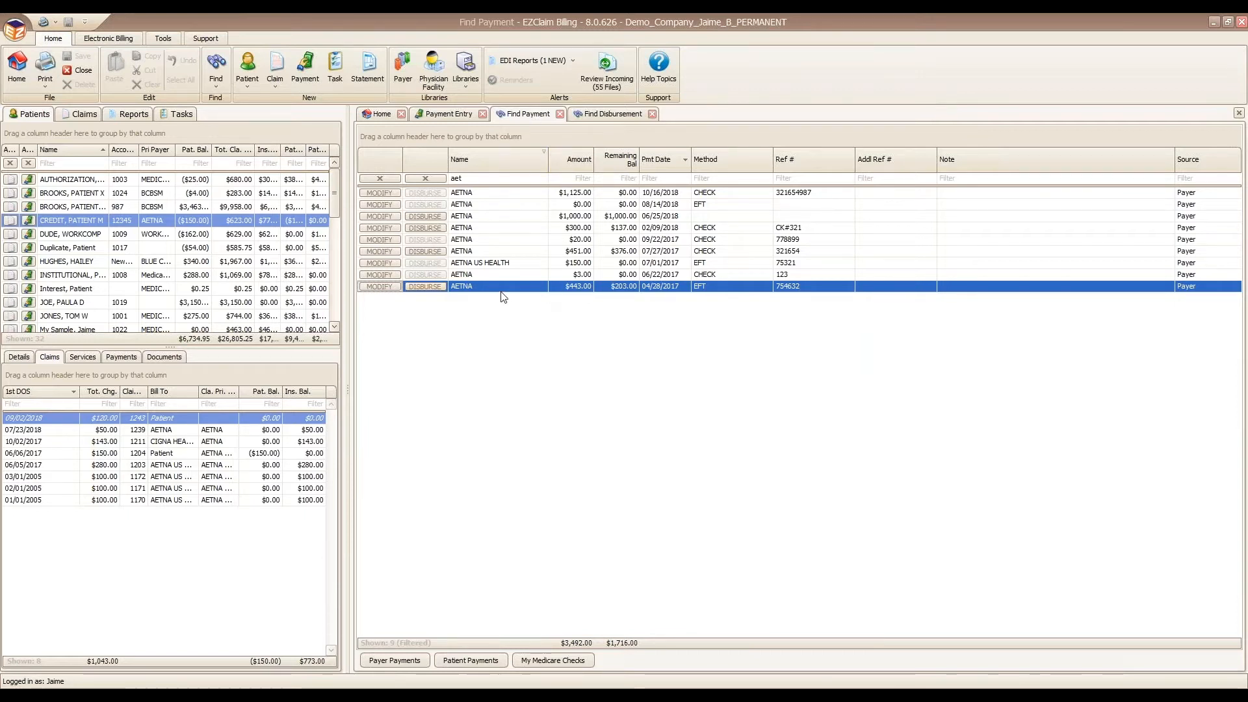
Step: Filter the disbursement list by the copied payment reference number and return to the payment list
left_click(617, 113)
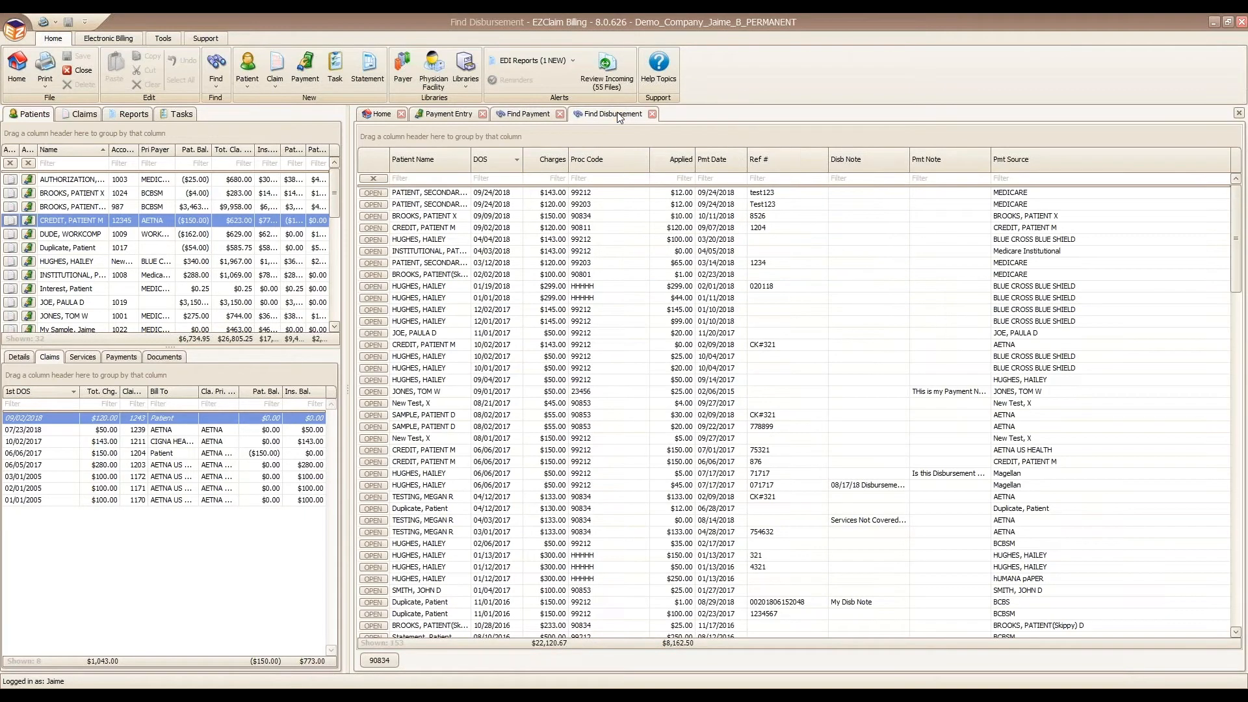
left_click(758, 179)
right_click(758, 180)
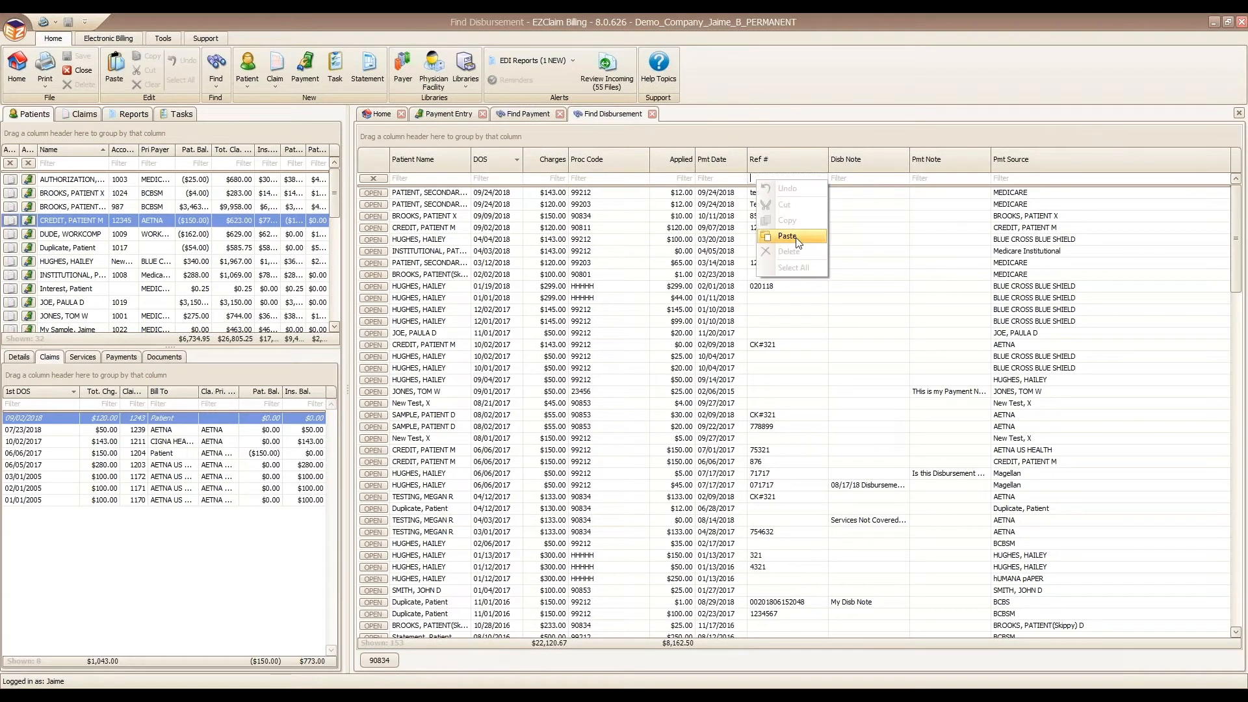
left_click(787, 237)
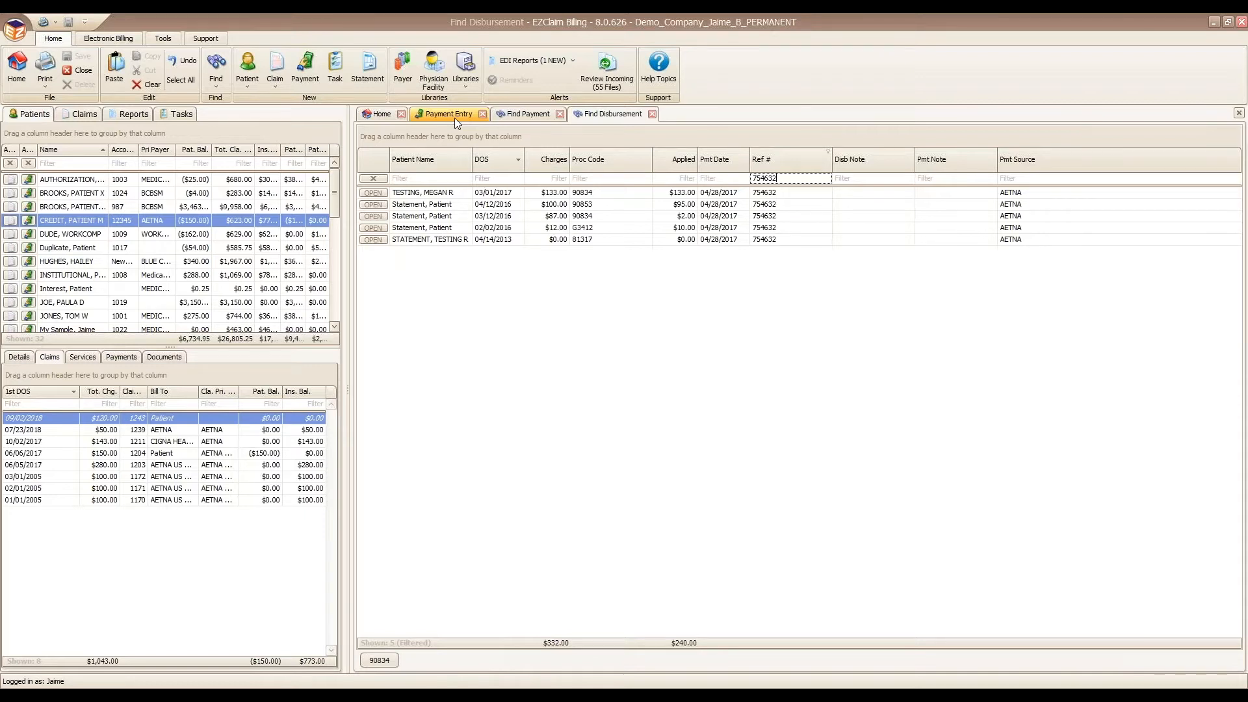
left_click(521, 113)
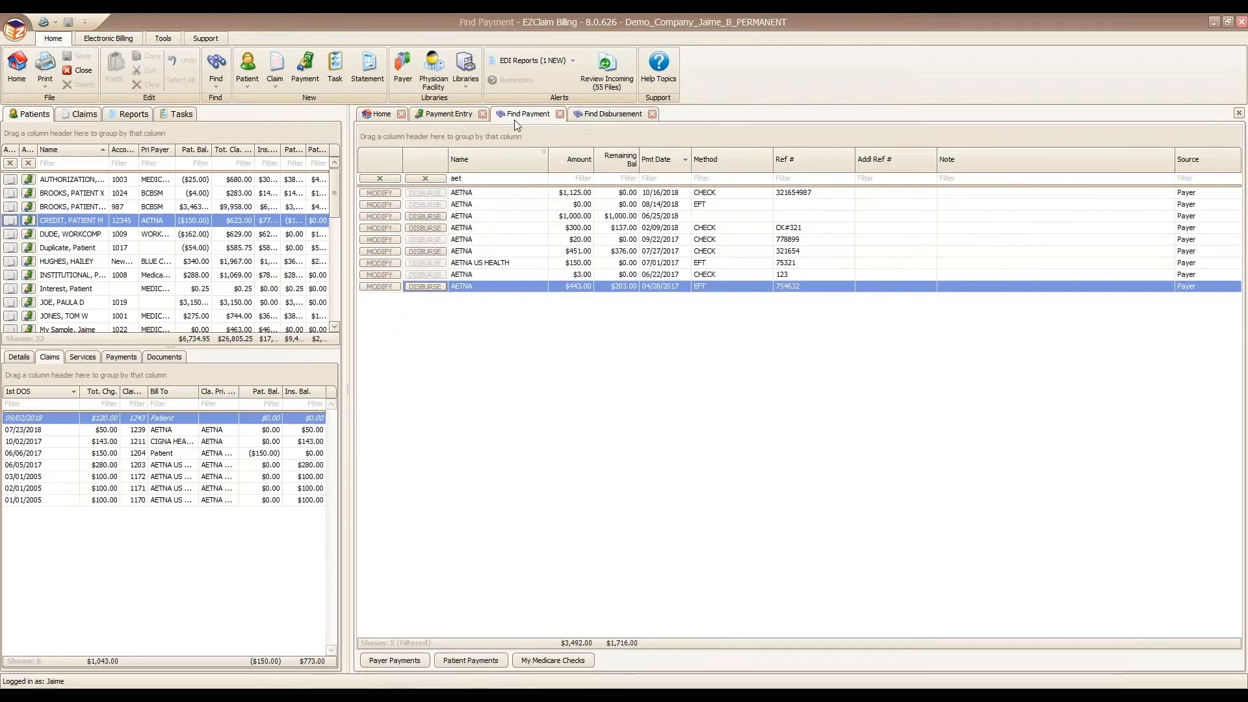
Step: Start a new payment with Patient as the payment source and choose the test patient with the $143.00 claim balance
left_click(454, 115)
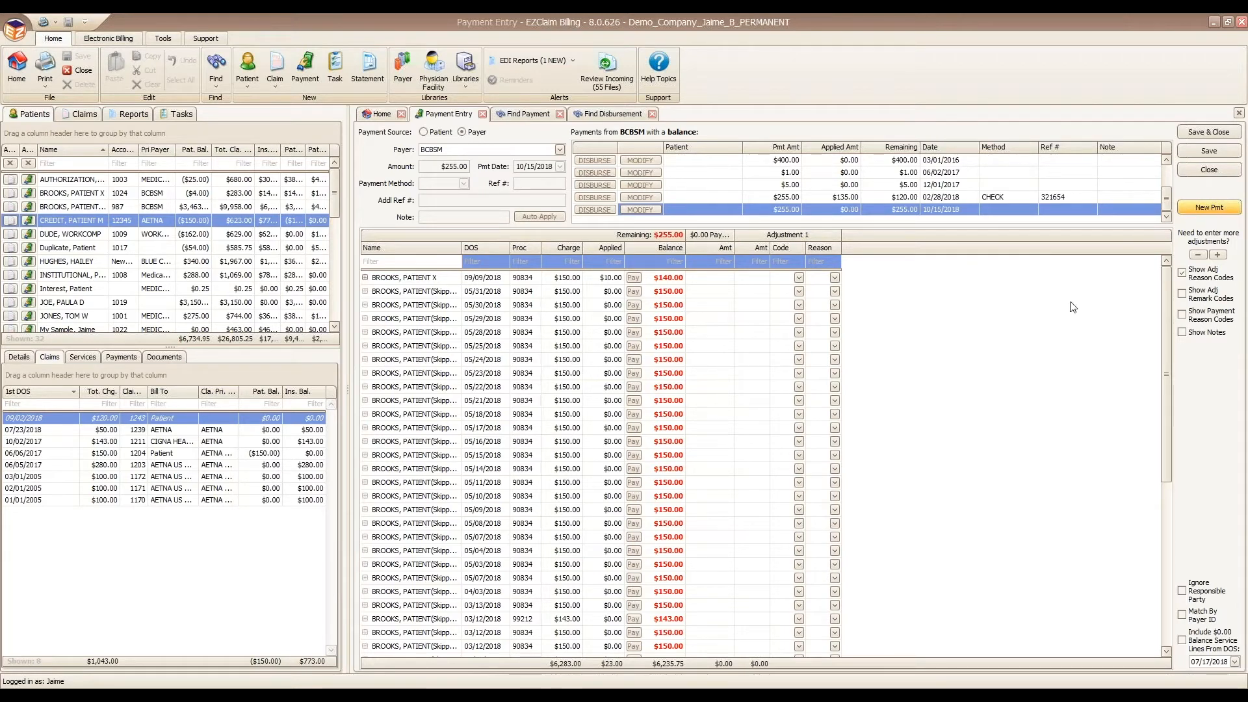
left_click(1214, 210)
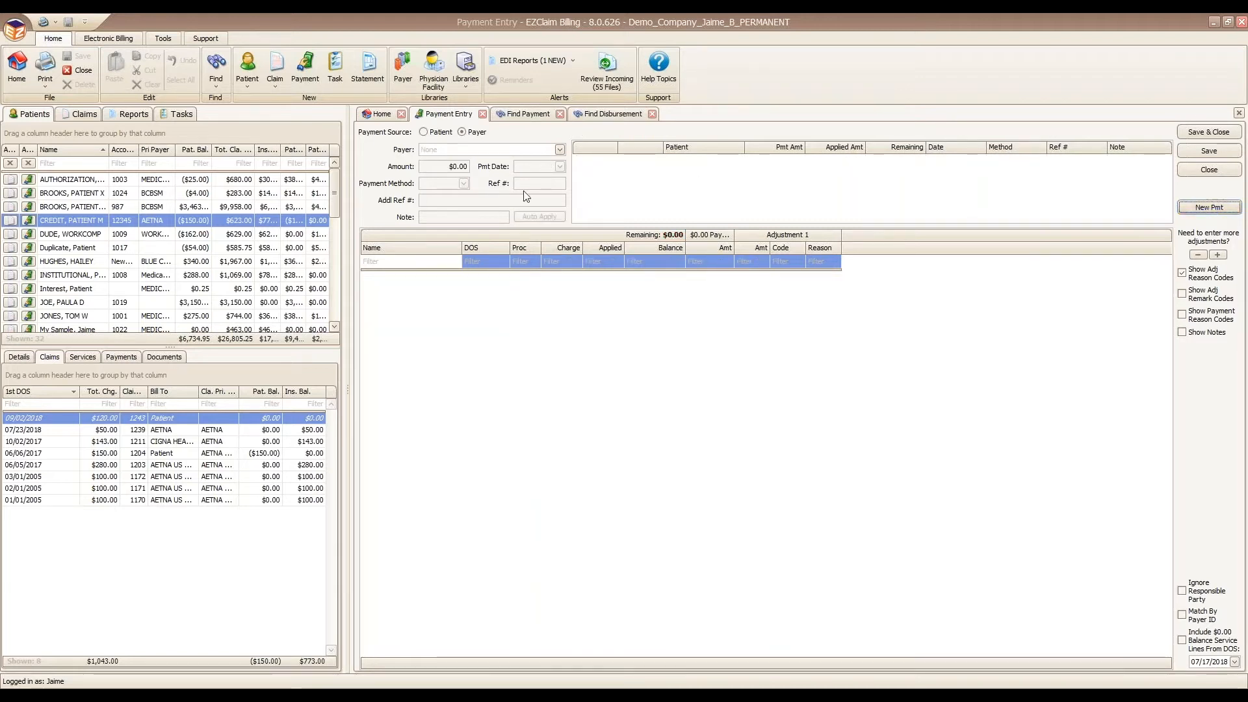
left_click(424, 133)
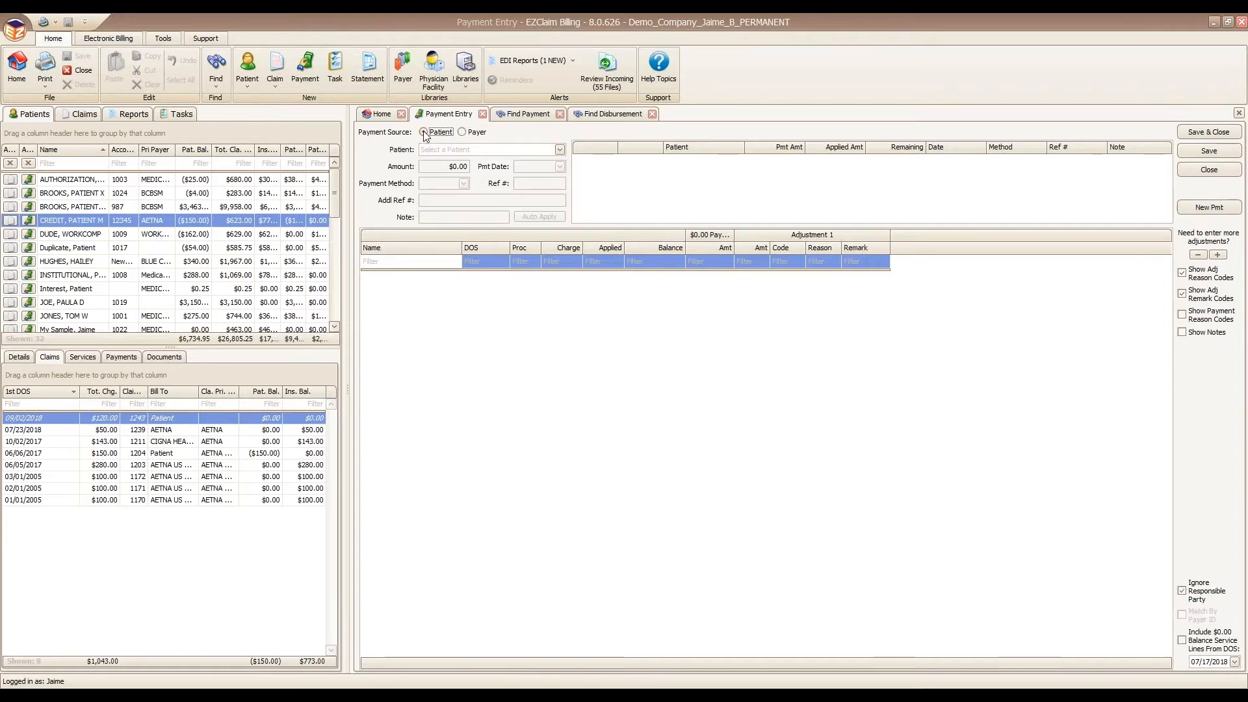
left_click(559, 150)
left_click(559, 150)
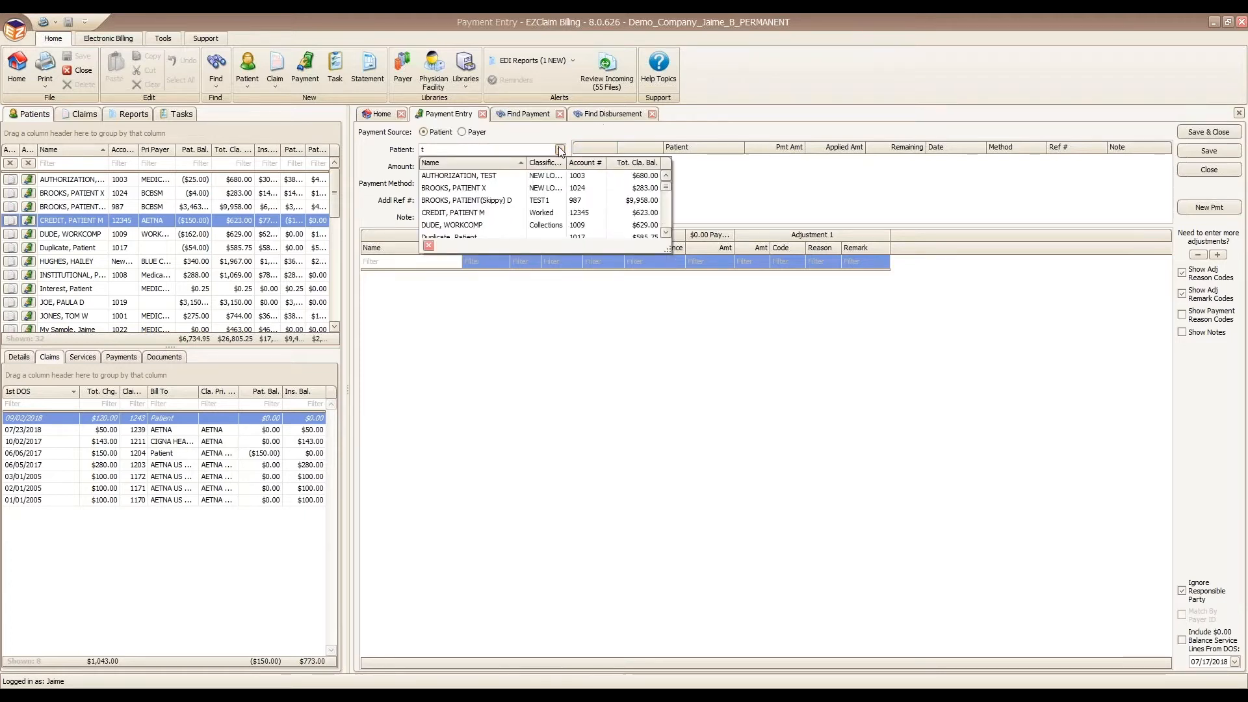
type("tes")
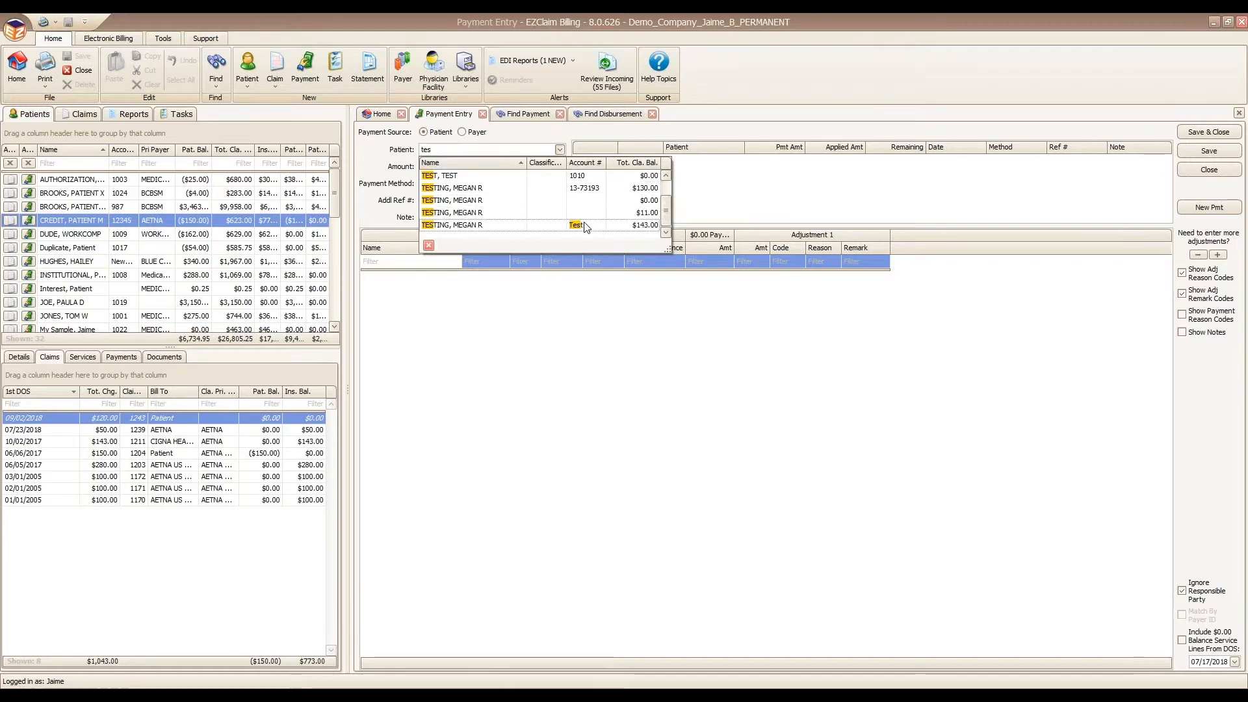
left_click(586, 224)
key("Tab")
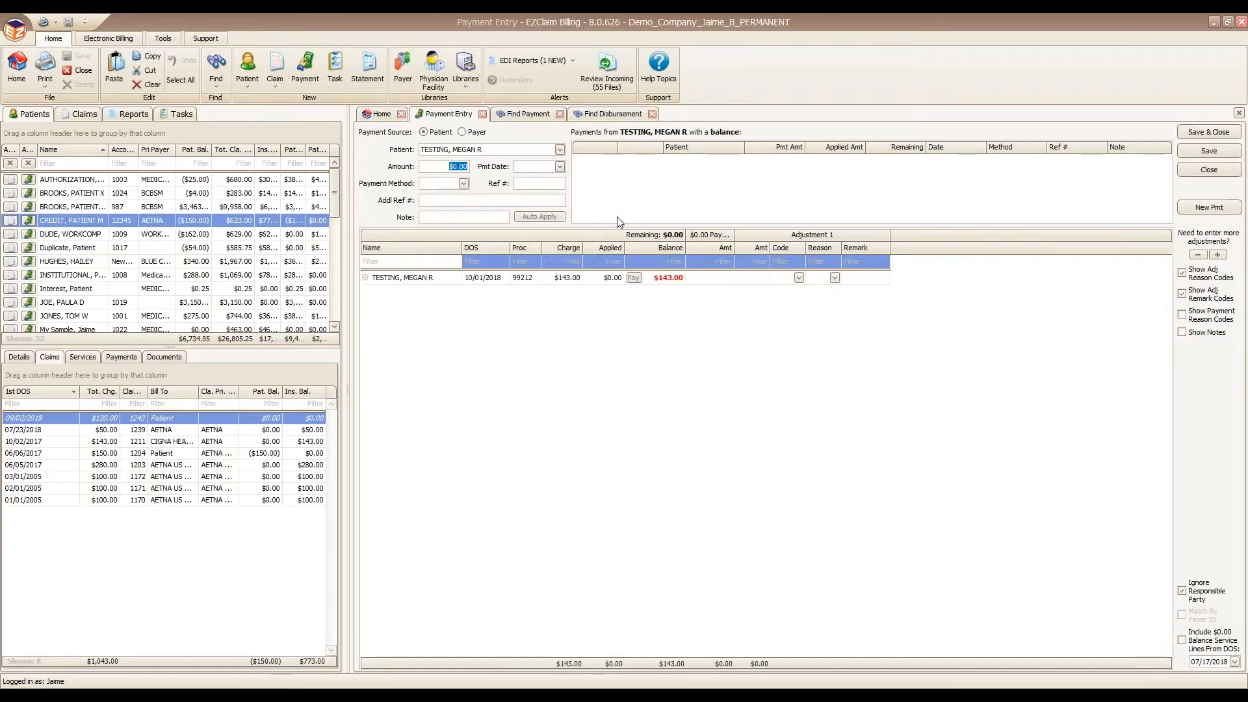
Step: Set the payment amount to $25.00, date to 10/17/2018, method to CHECK and reference number to 1018
type("25")
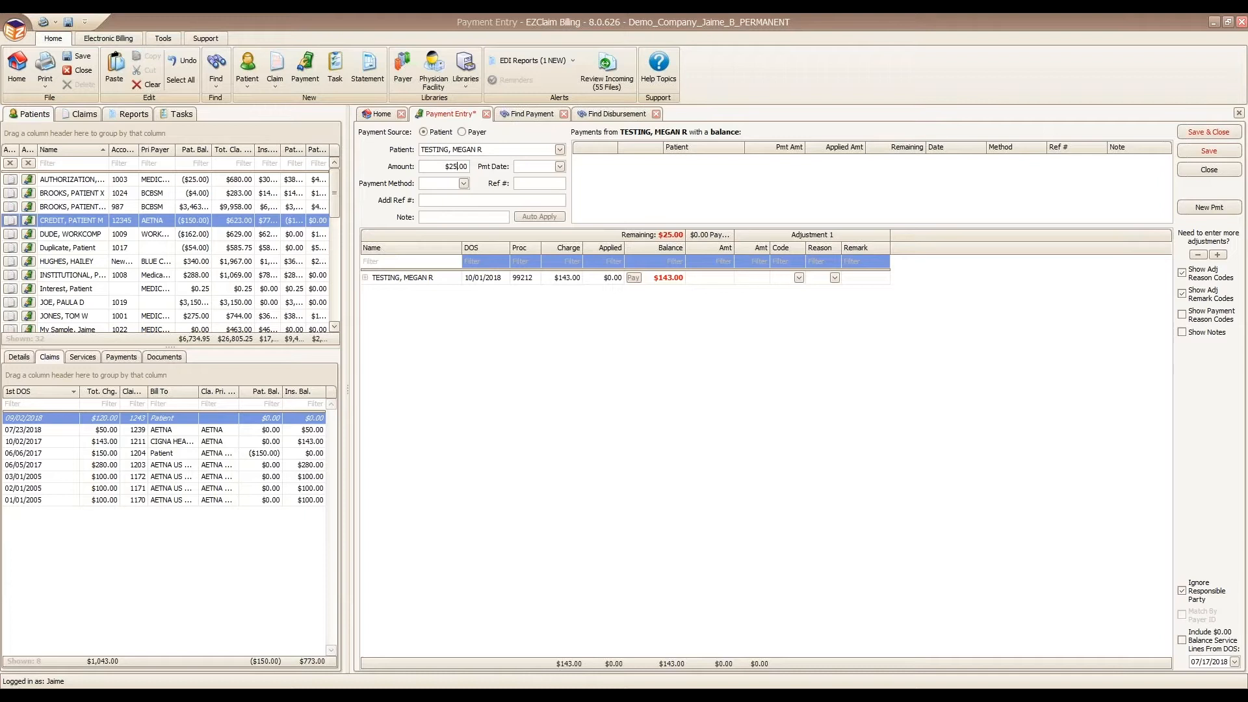
key("Tab")
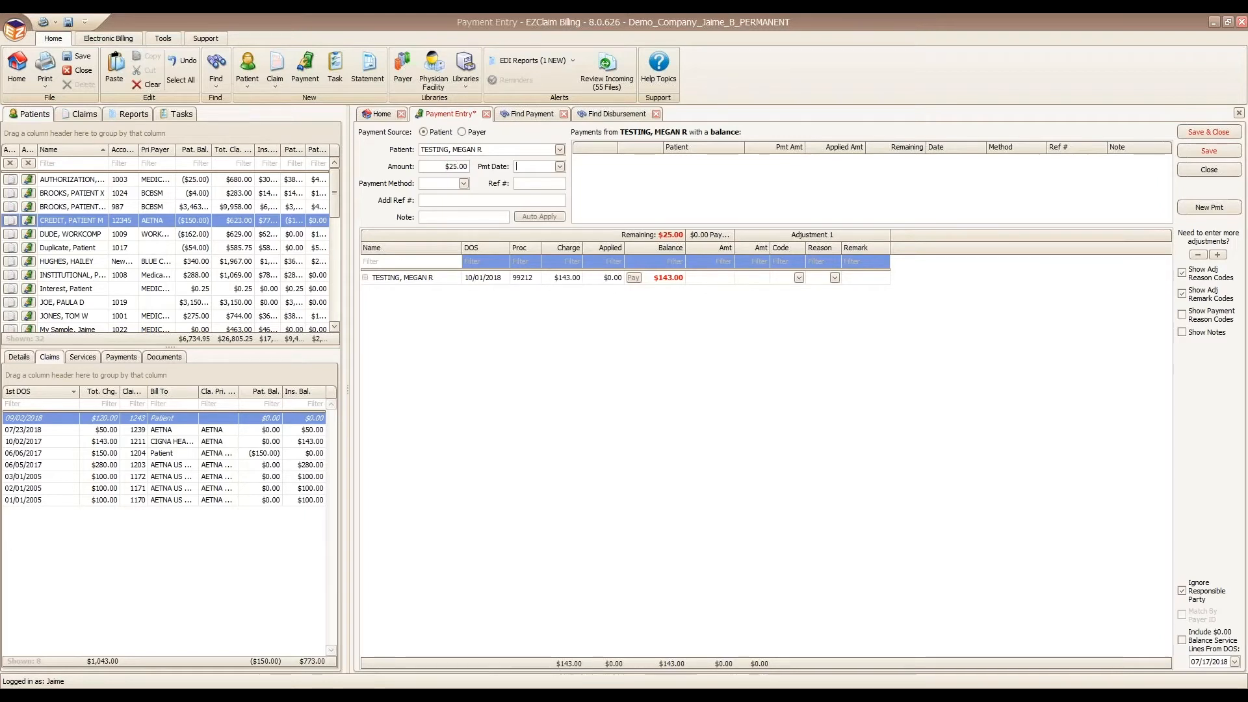
key("space")
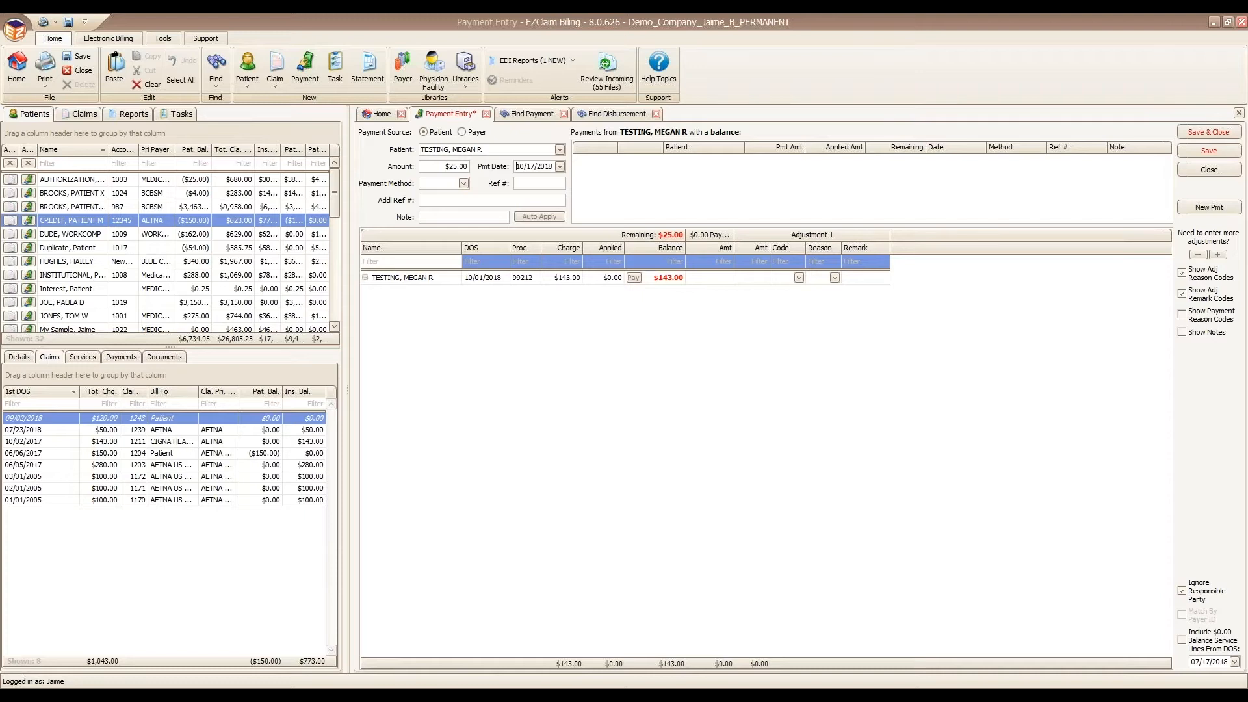
key("Tab")
type("CHE")
key("Tab")
type("101")
Step: Widen the patient list, filter it by the patient's name and account number, and select the matching patient
left_click_drag(346, 391, 558, 391)
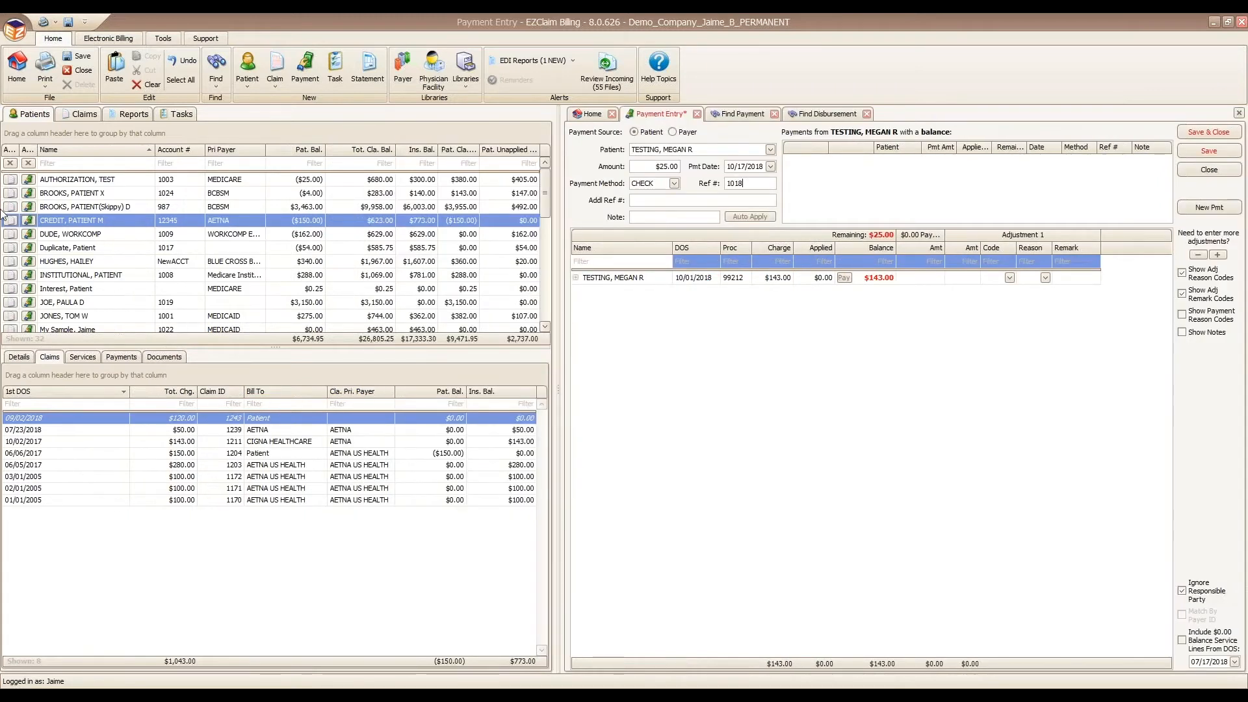
left_click(90, 163)
type("testin")
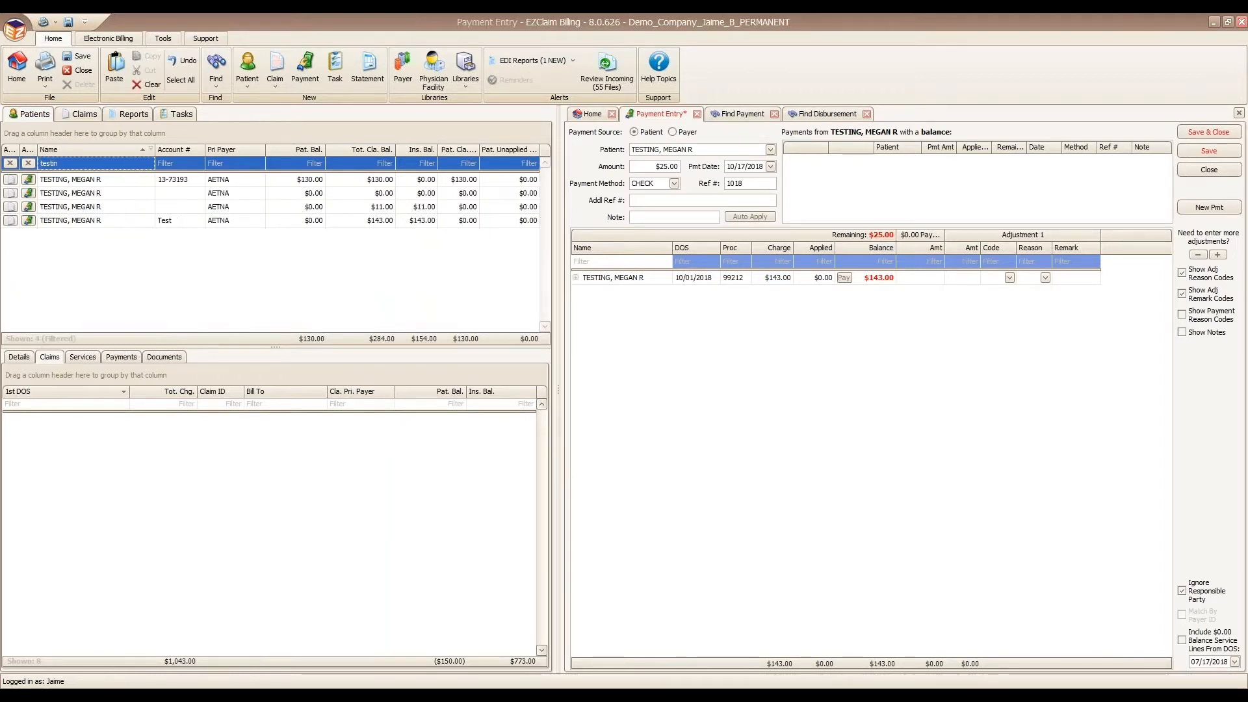
left_click(103, 221)
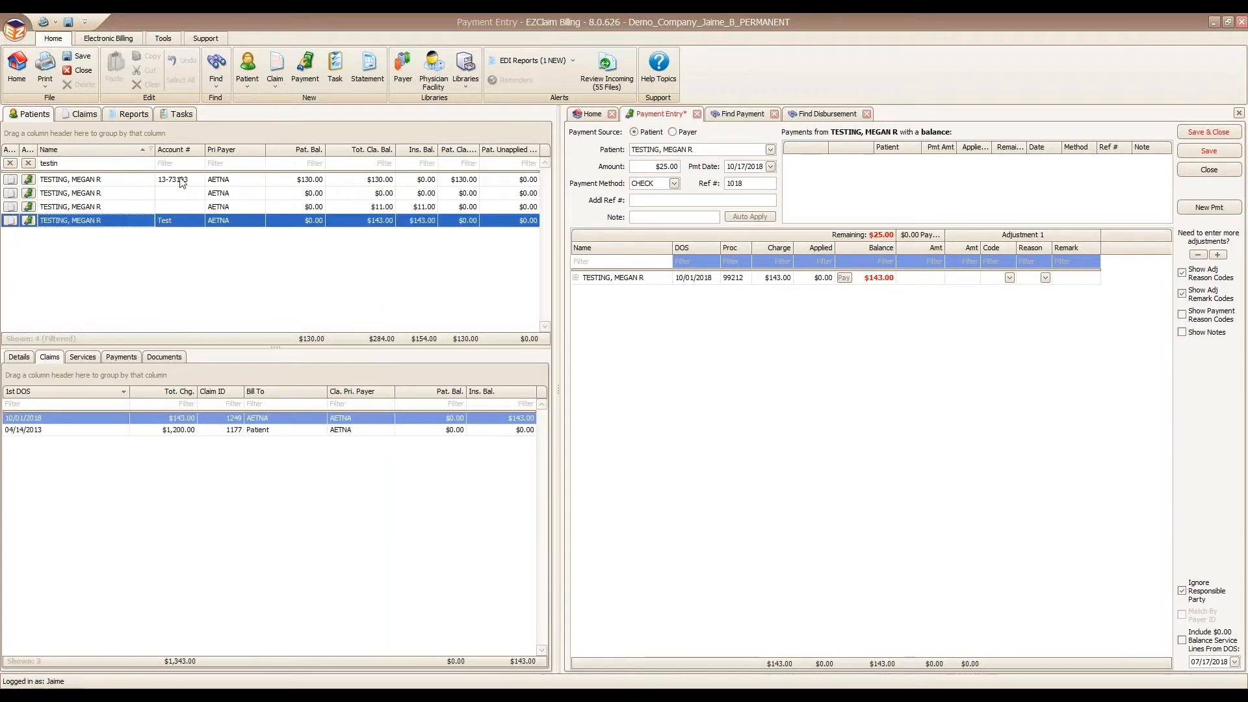
left_click(179, 163)
type("test")
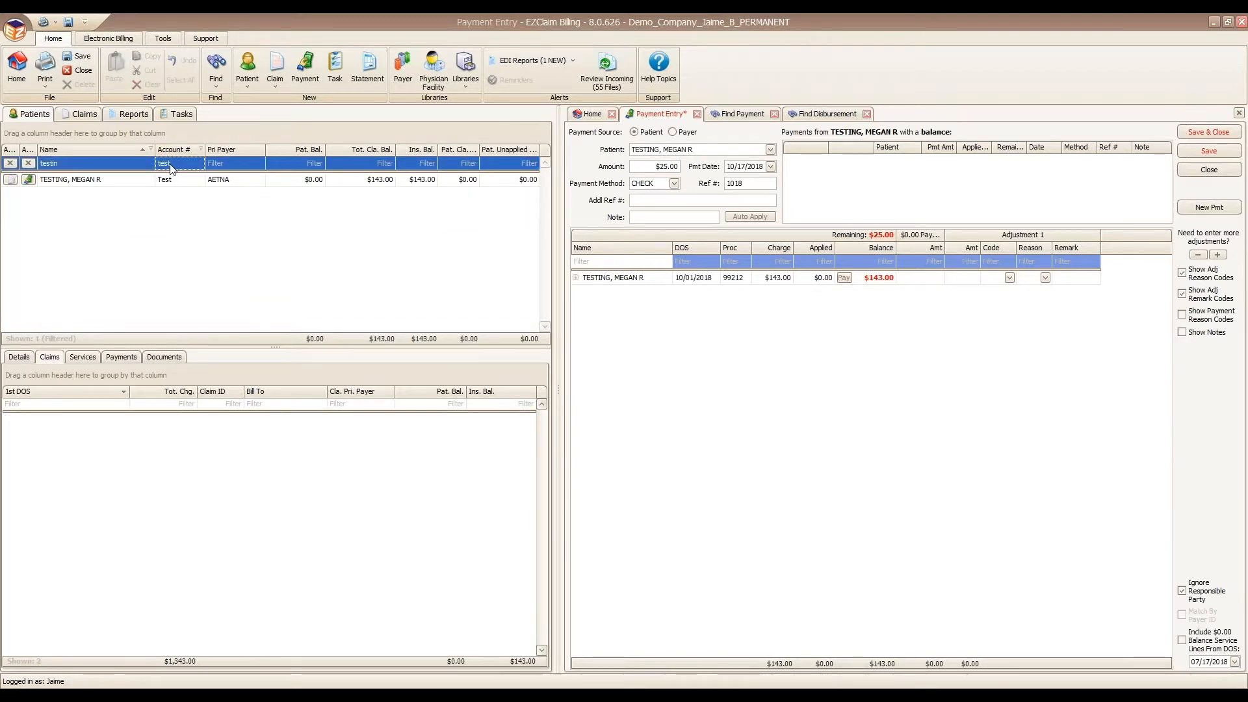
left_click(209, 184)
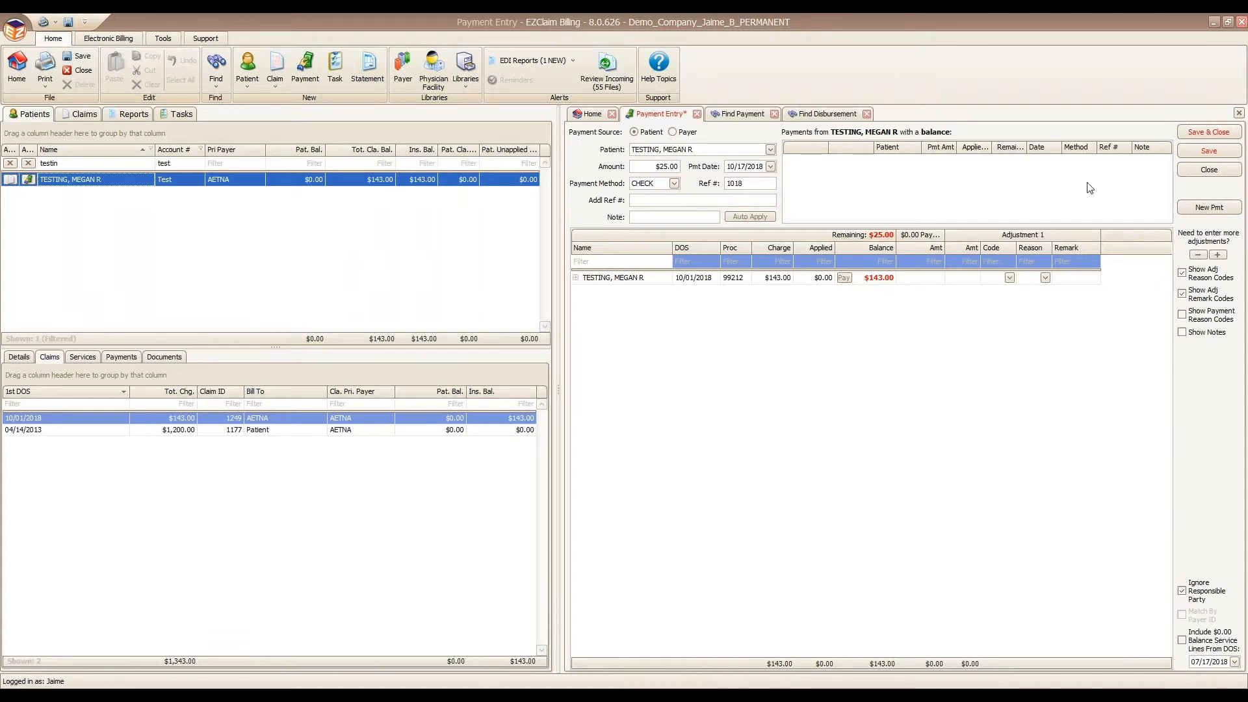
Step: Save the $25.00 patient payment with its balance undisbursed
left_click(1208, 151)
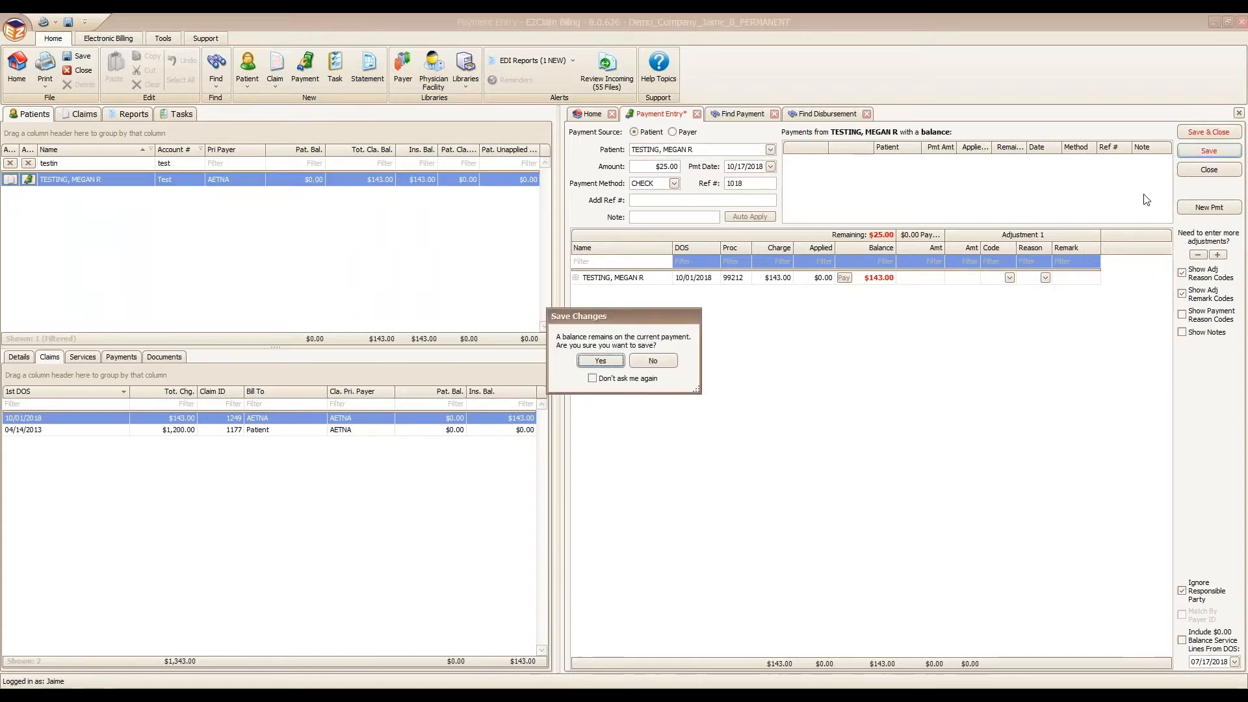
left_click(601, 360)
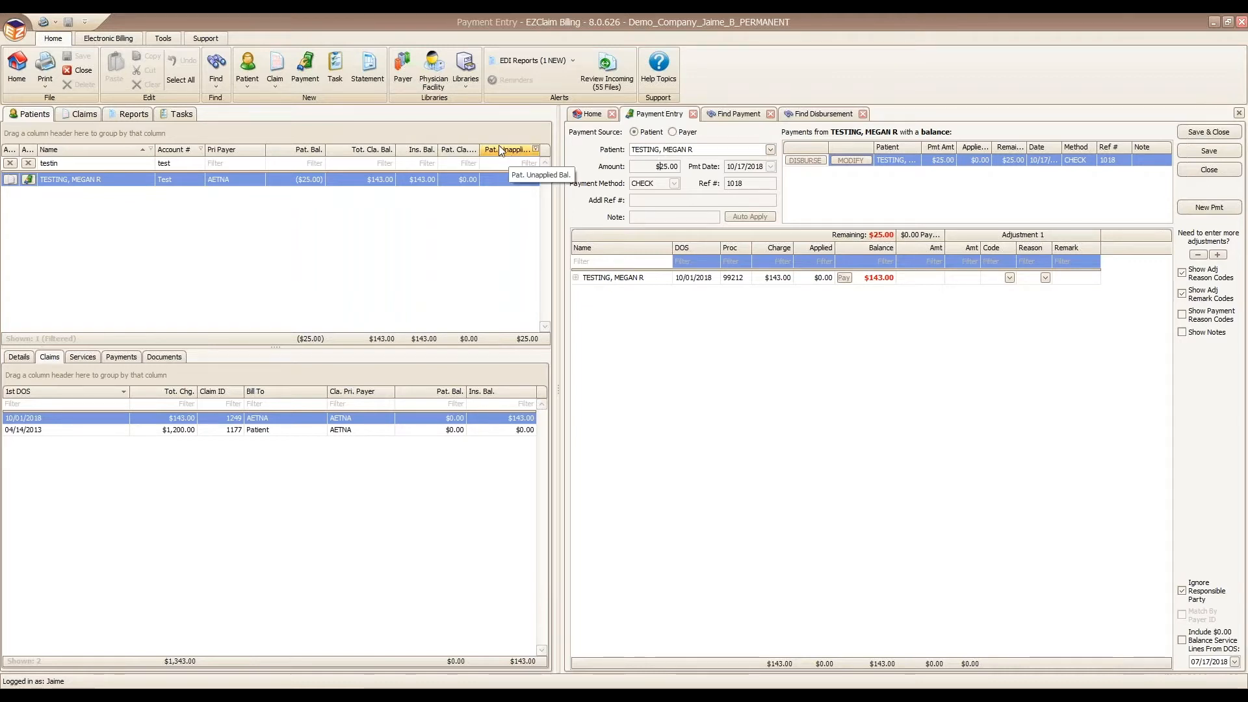
Step: Try adding the Tot. Bal. column to the claims grid, searching the available columns for "bal", and remove it again
right_click(355, 152)
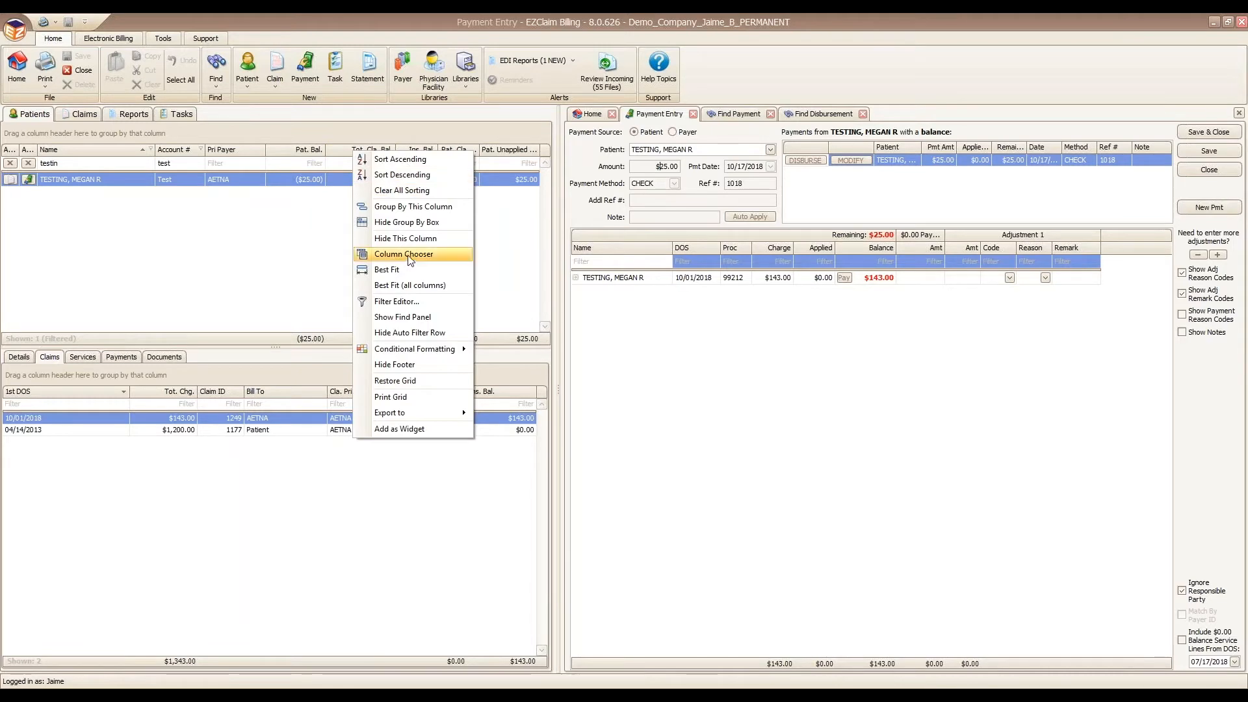
left_click(312, 242)
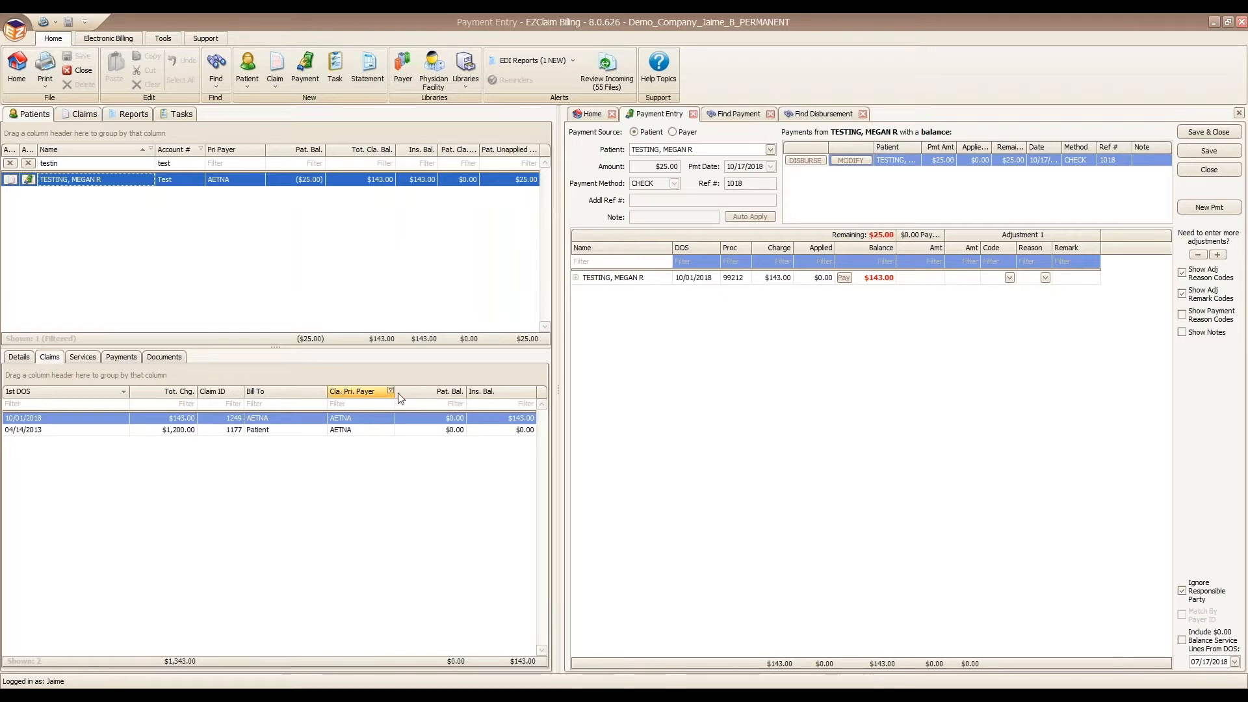
right_click(486, 399)
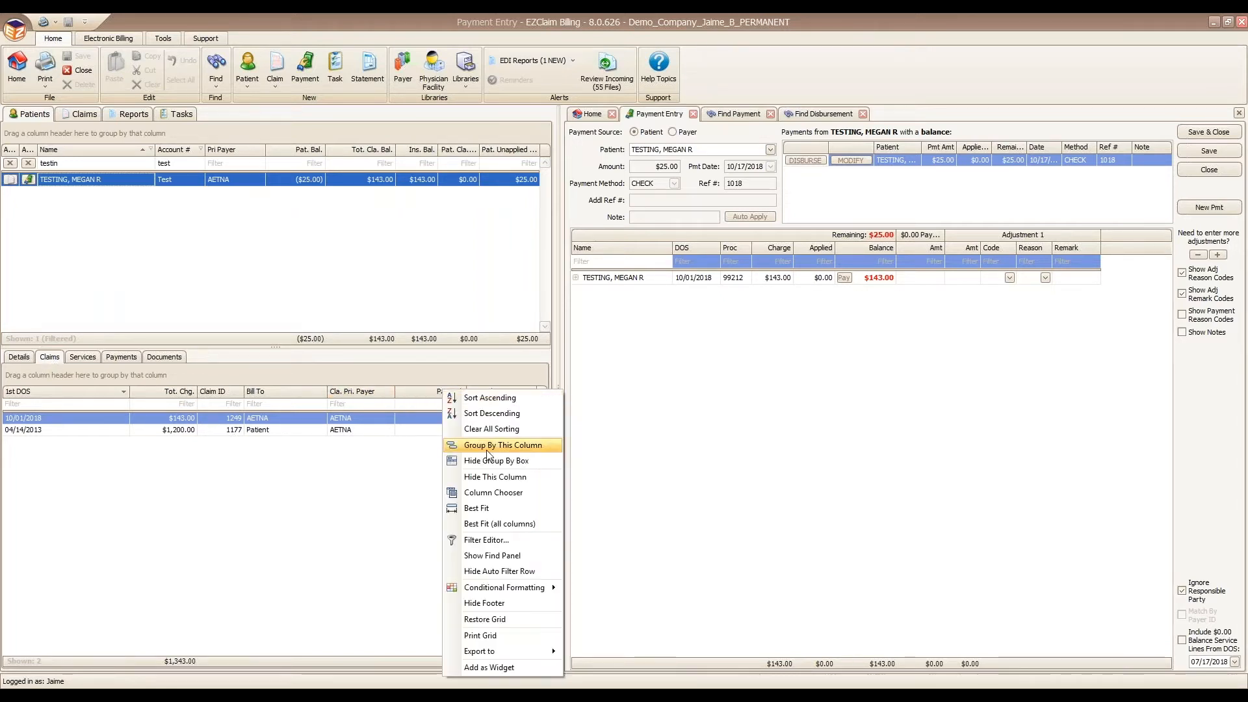
left_click(471, 497)
left_click(498, 579)
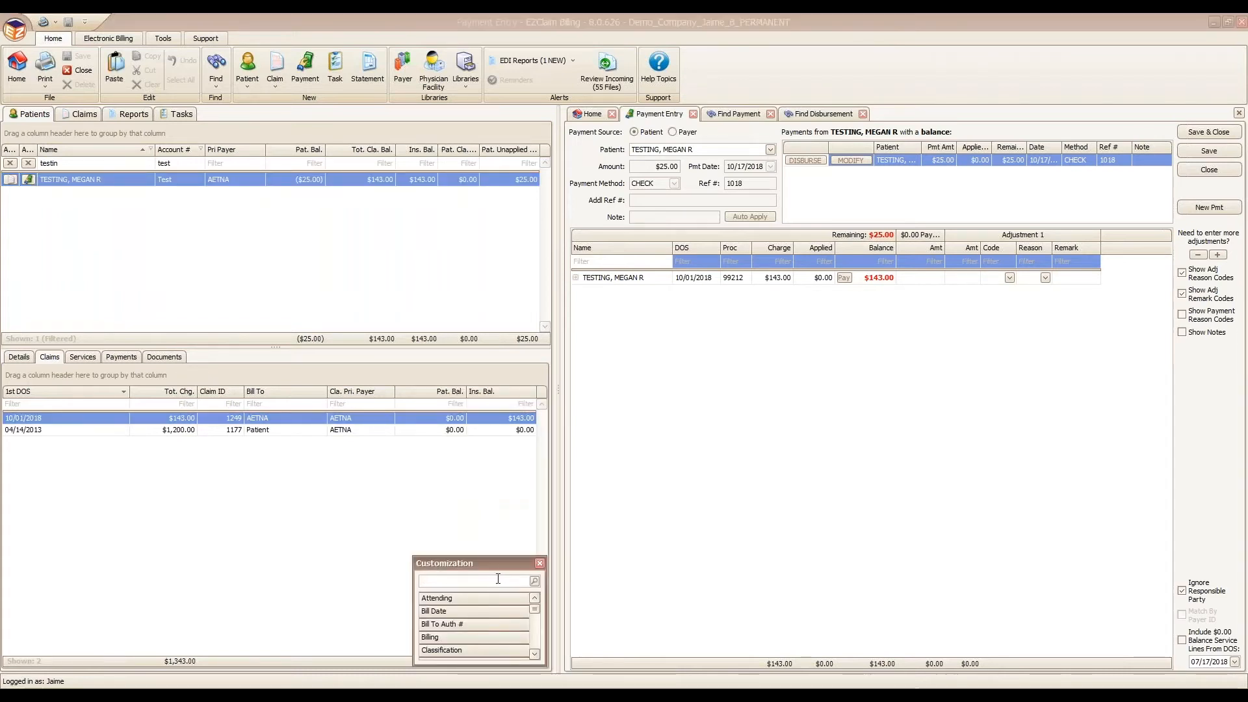
type("bal")
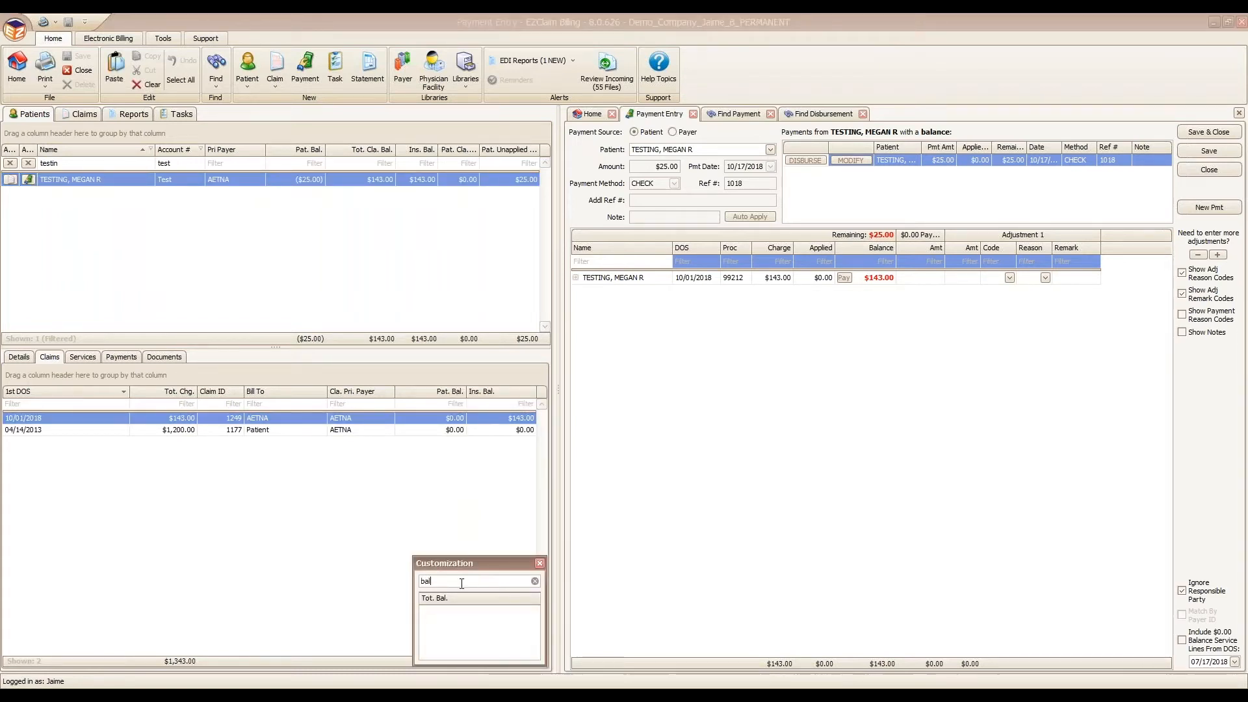
left_click_drag(455, 598, 540, 399)
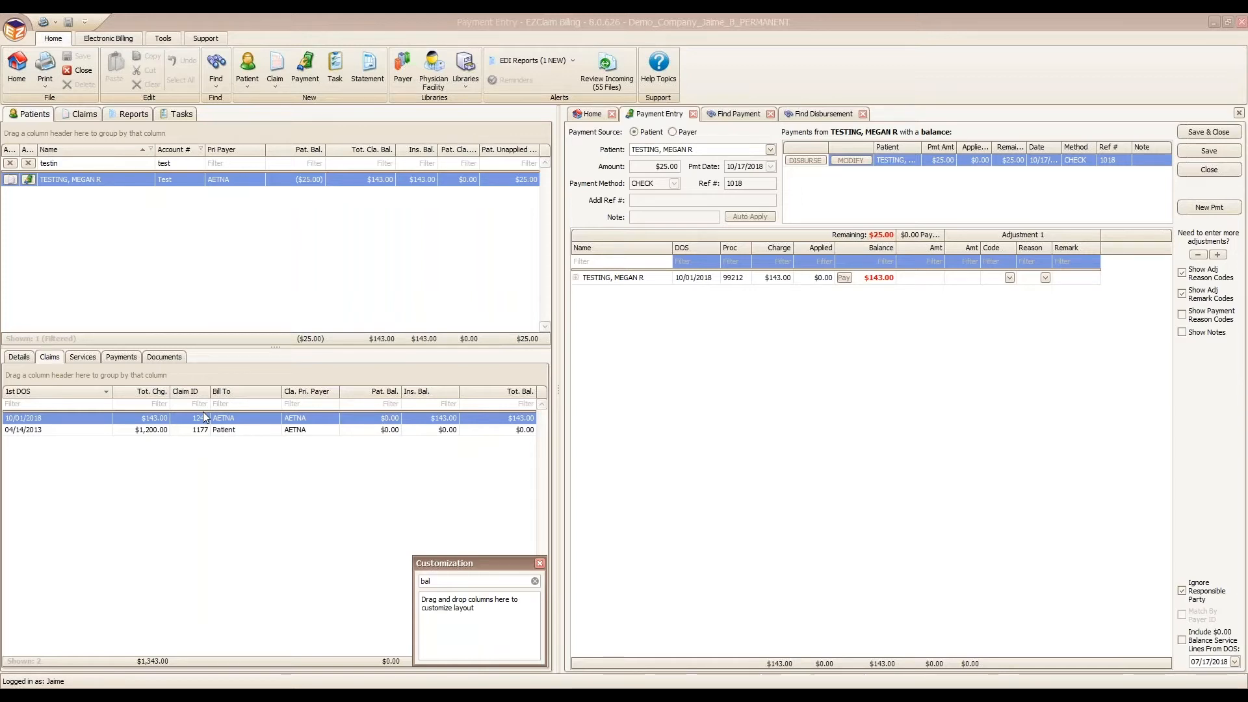
left_click(510, 393)
left_click_drag(510, 392, 611, 396)
Step: Remove the patient claim balance and Pat. Bal. columns from the patient list and narrow the list area
left_click_drag(444, 154, 466, 108)
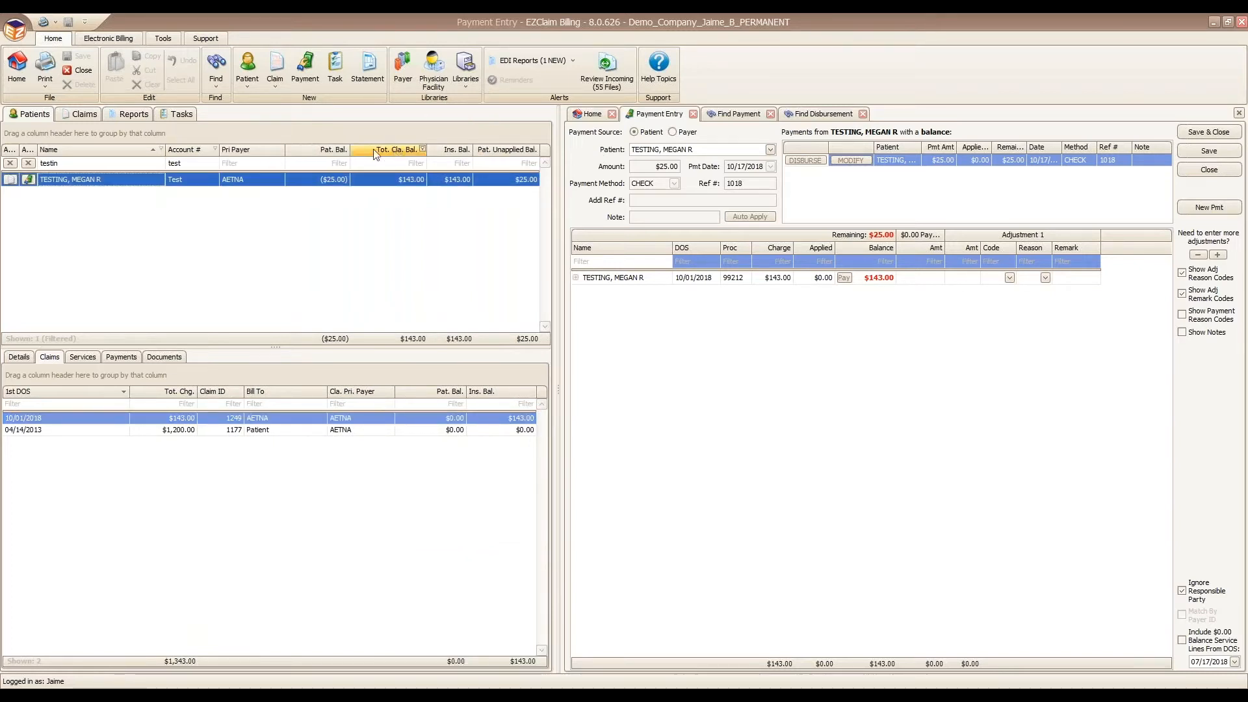
left_click_drag(326, 150, 330, 133)
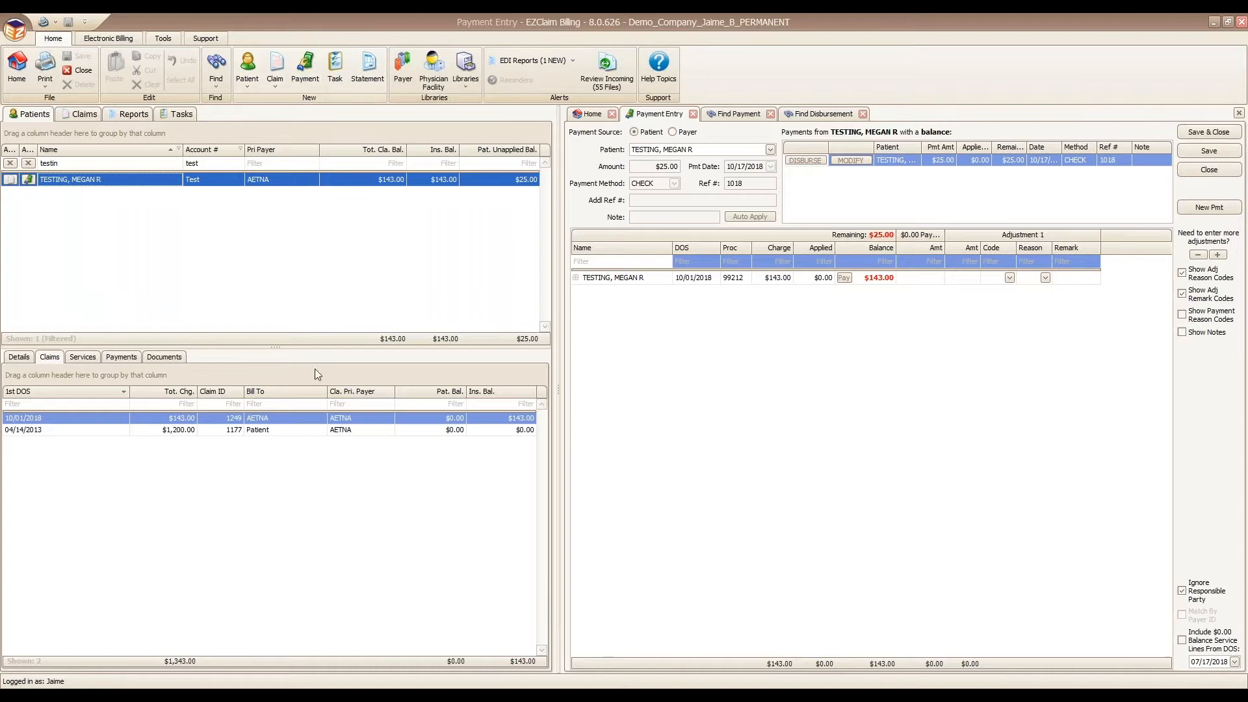
left_click_drag(558, 390, 316, 389)
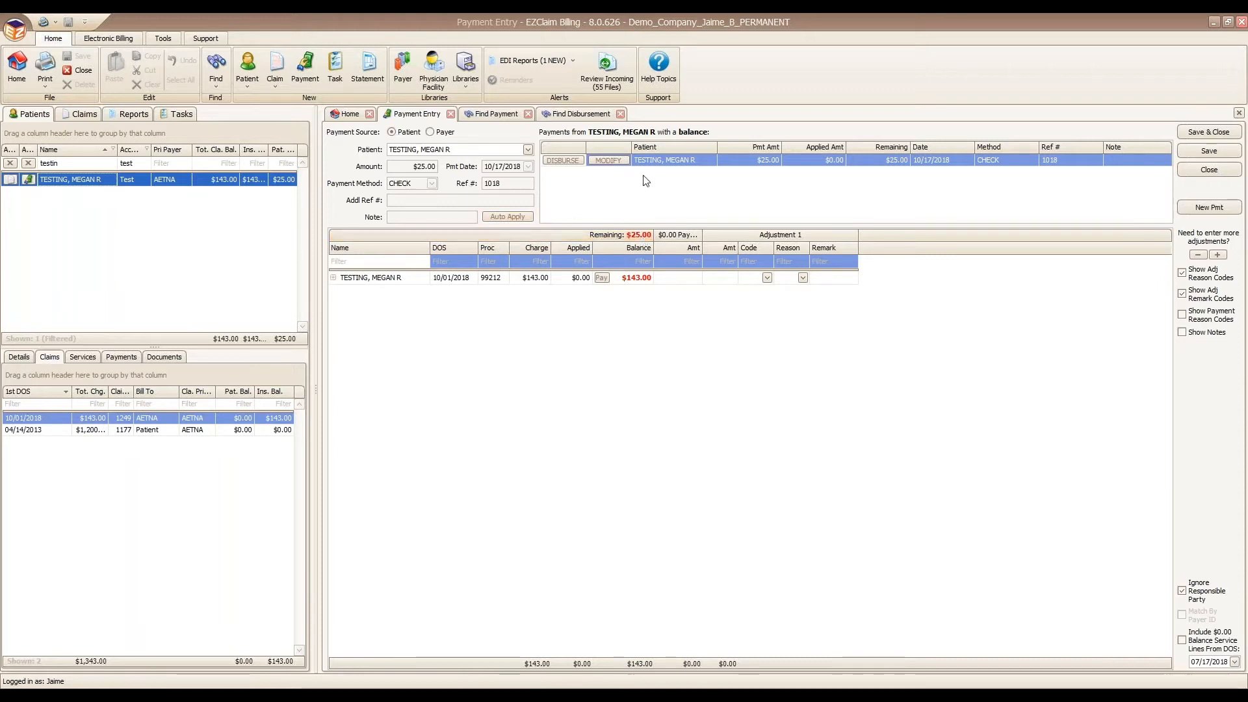
Step: Start a blank patient payment, reselect the patient with the $143.00 claim balance, and open the existing $25.00 check payment for disbursement
left_click(408, 167)
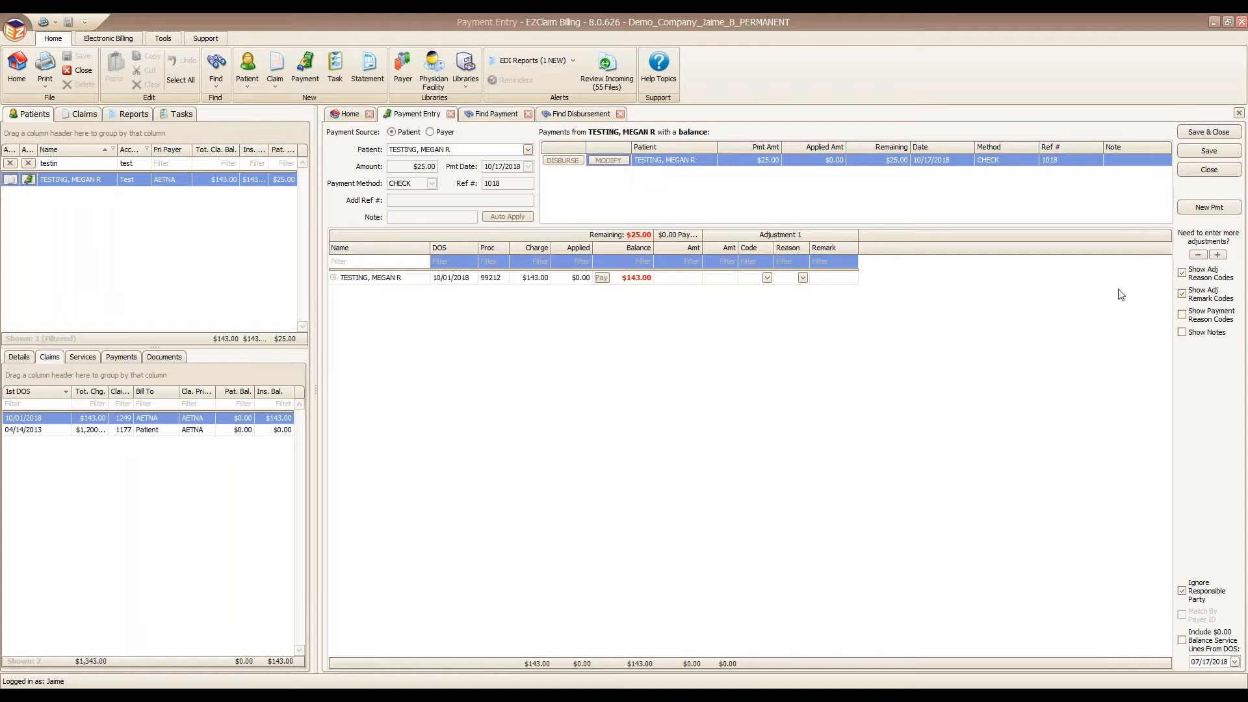
left_click(1208, 207)
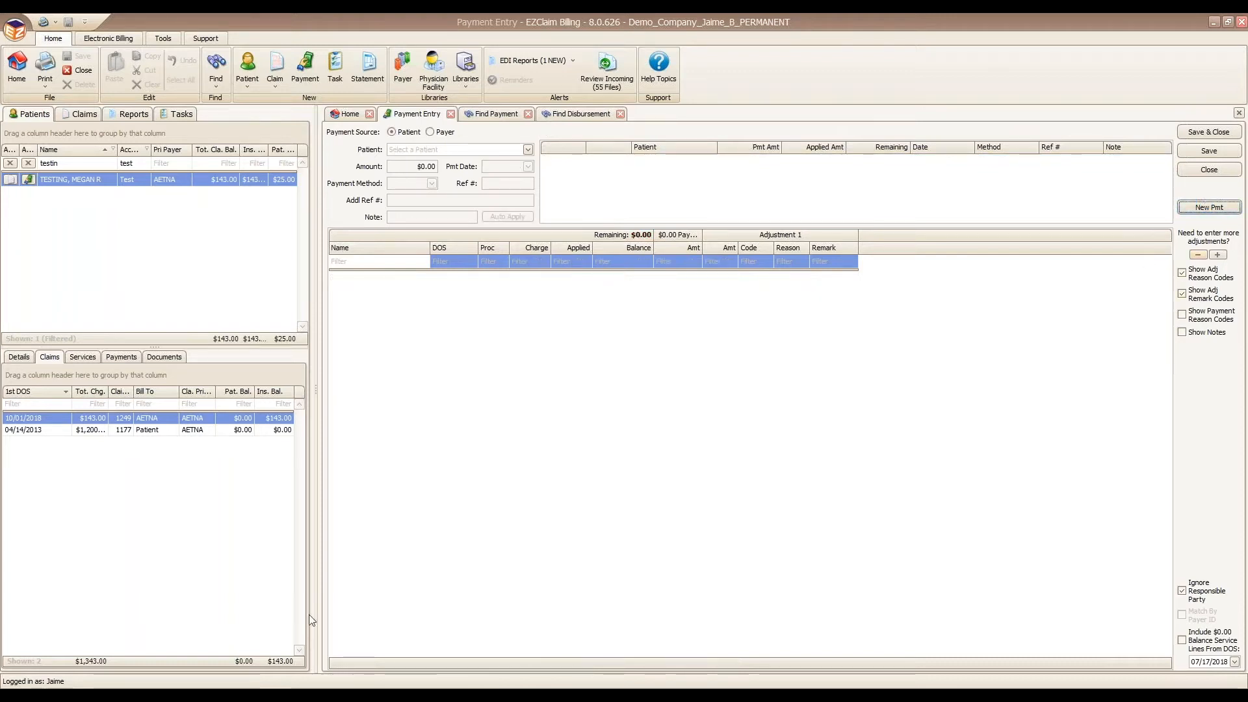
left_click(528, 149)
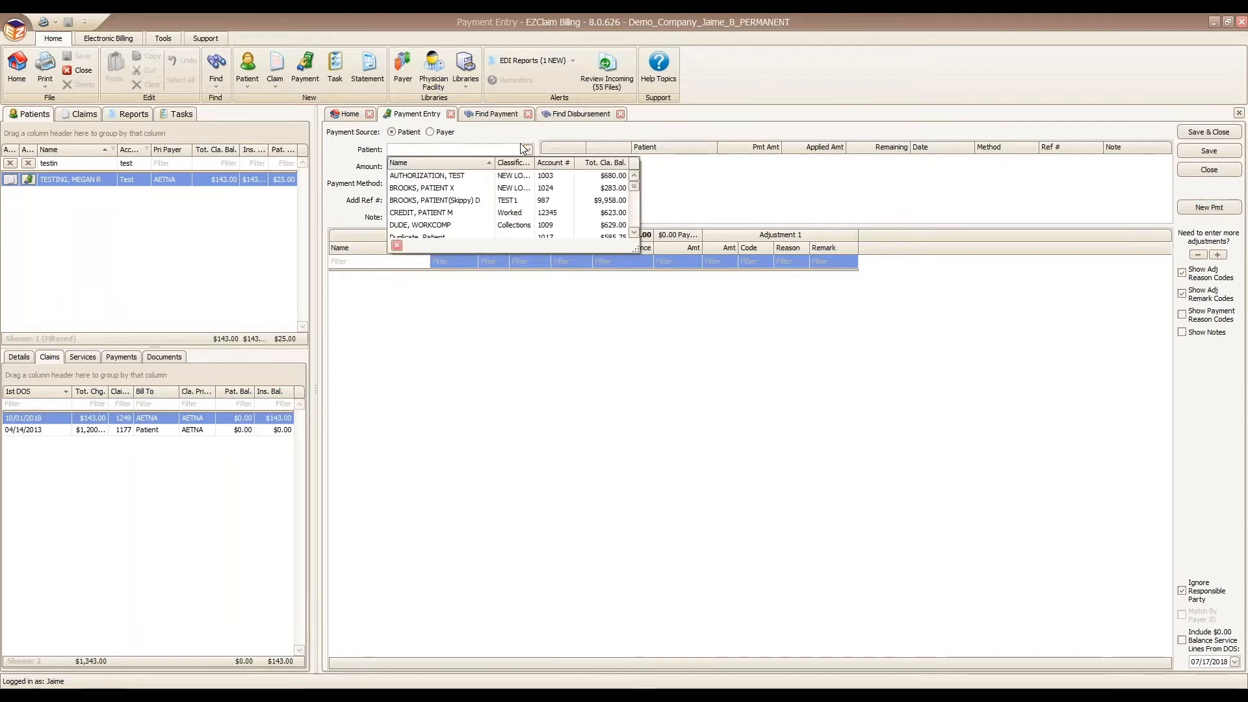
type("testi")
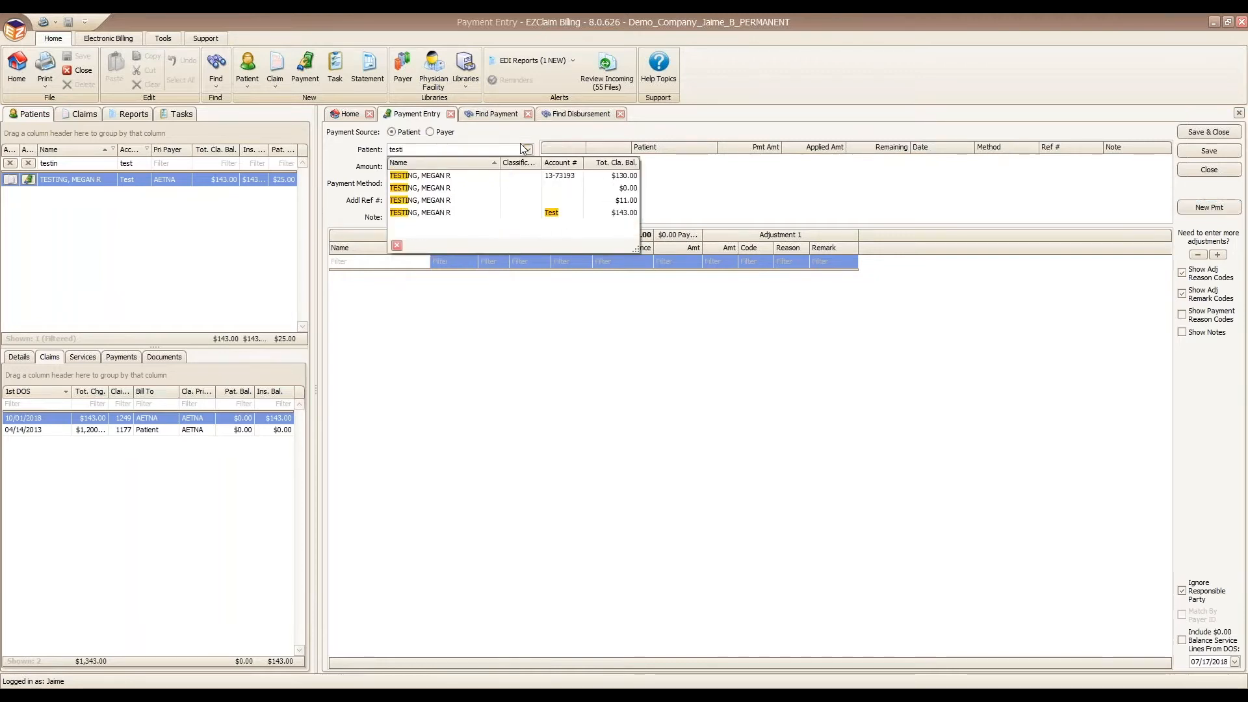
left_click(450, 212)
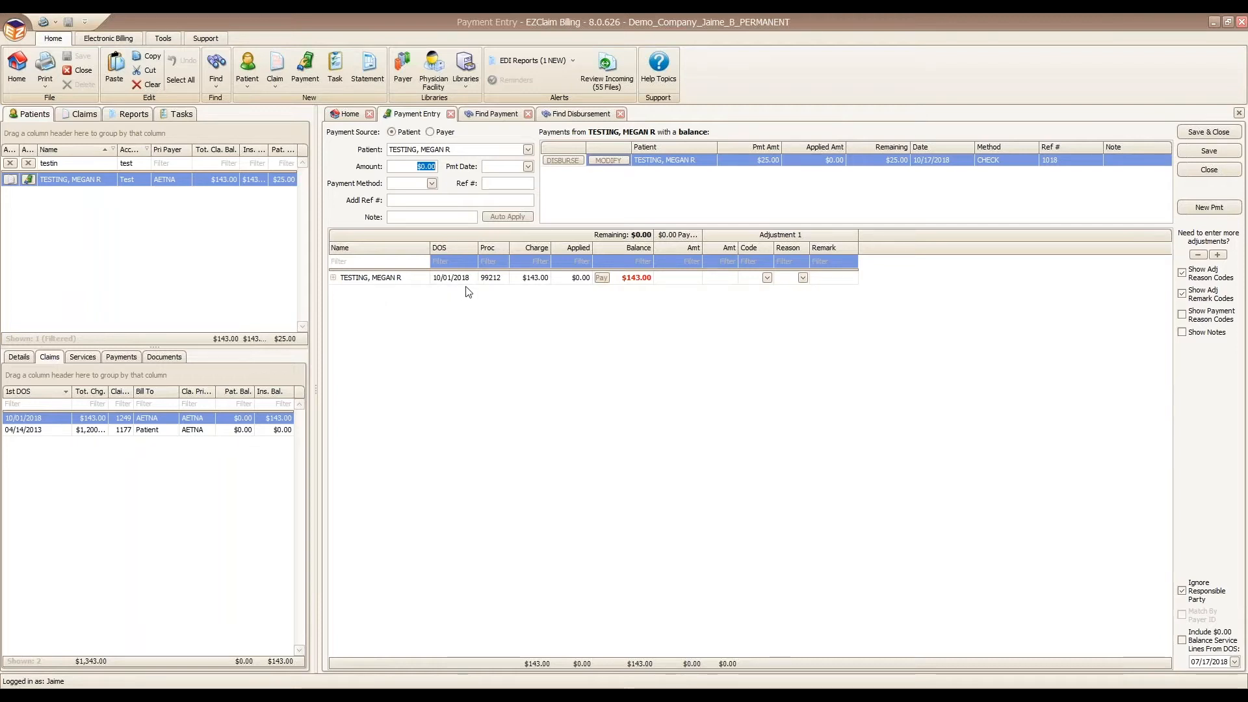
left_click(565, 160)
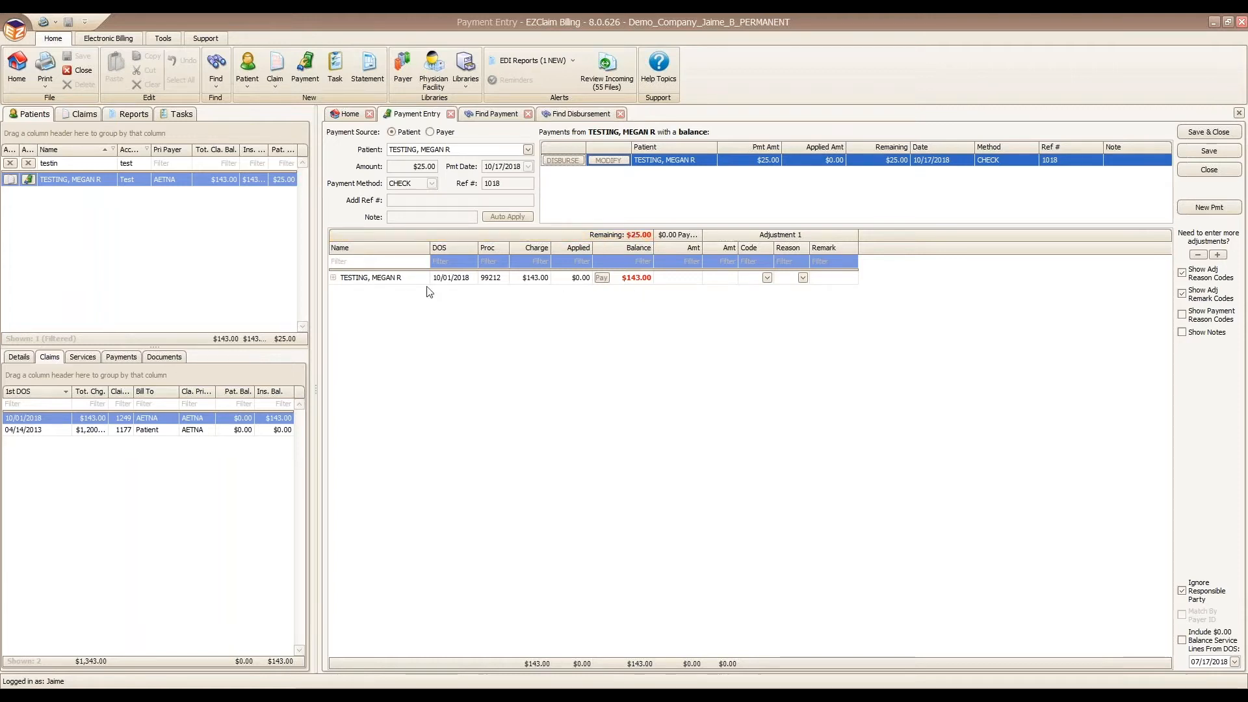
Step: Try applying the full $25.00 payment to the 10/01/2018 service line, clear the amount, and apply $20.00 instead
left_click(601, 278)
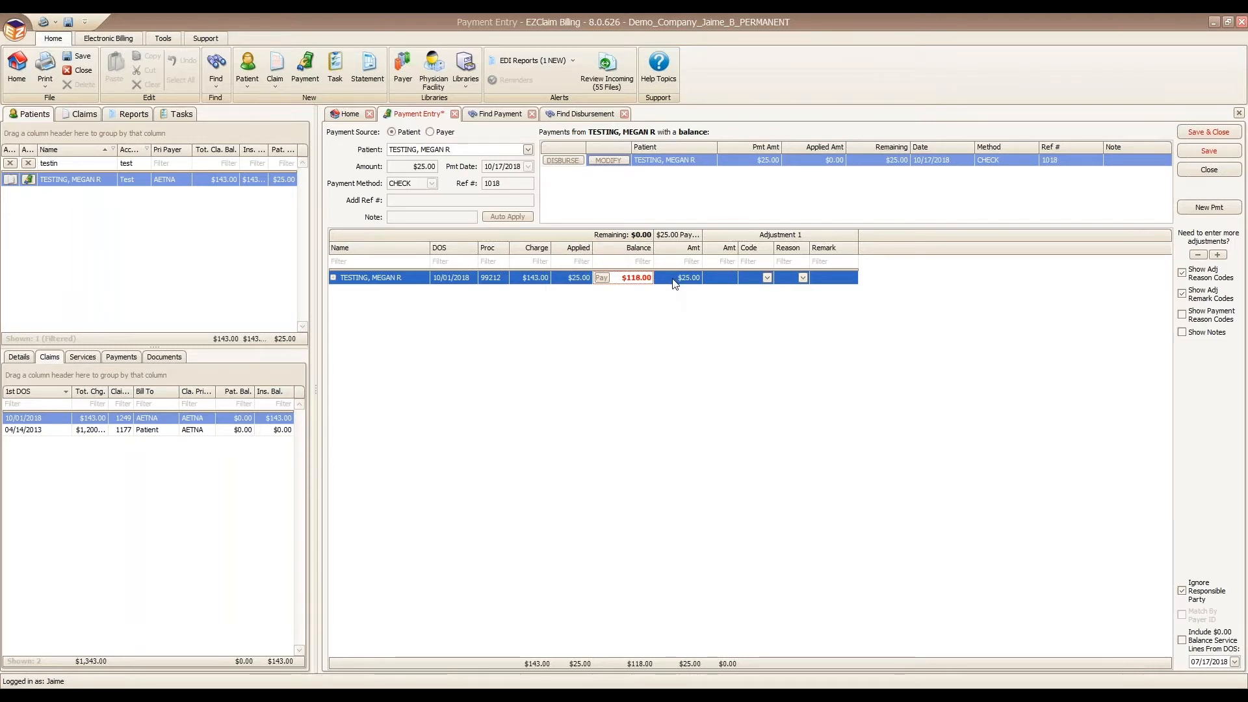
left_click(675, 283)
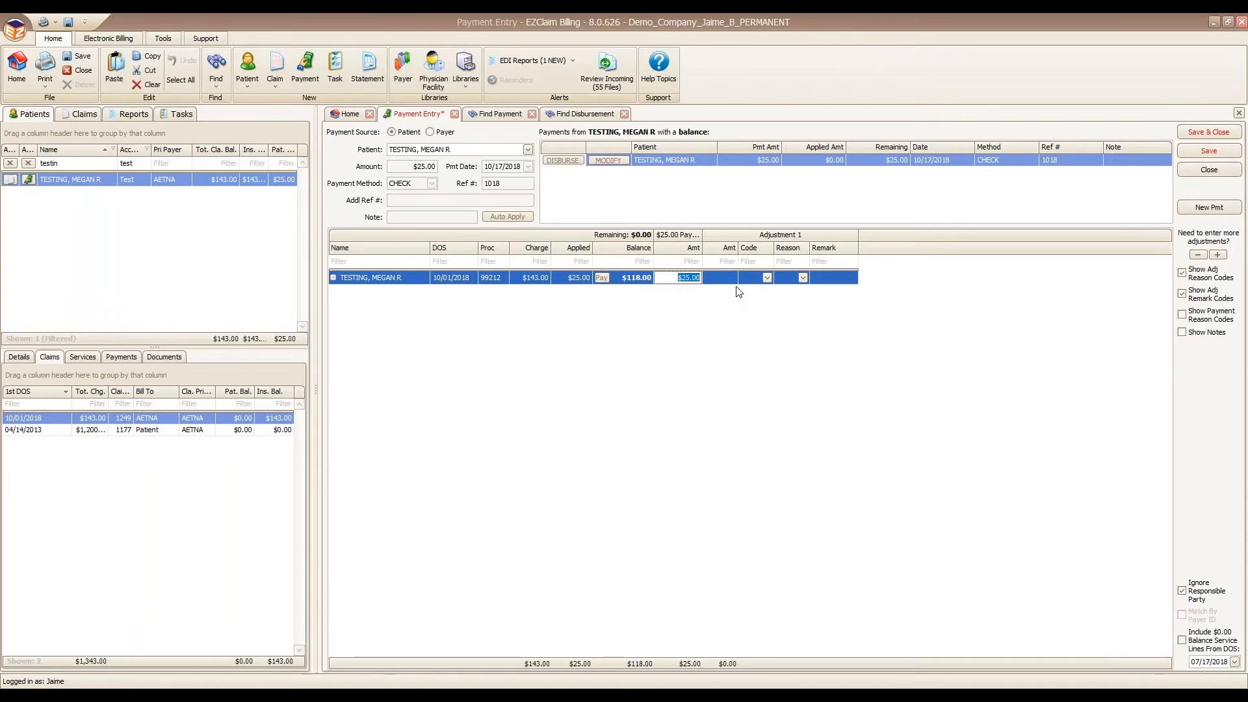
key("Delete")
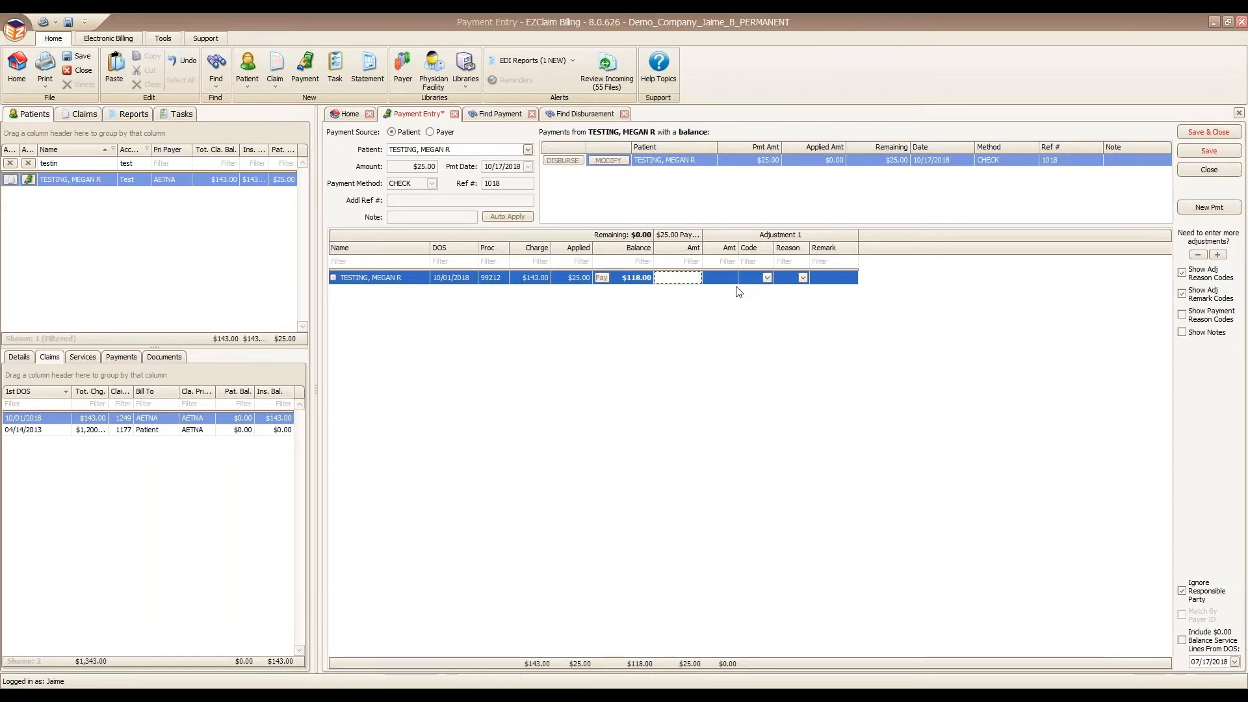
left_click(723, 284)
left_click(673, 276)
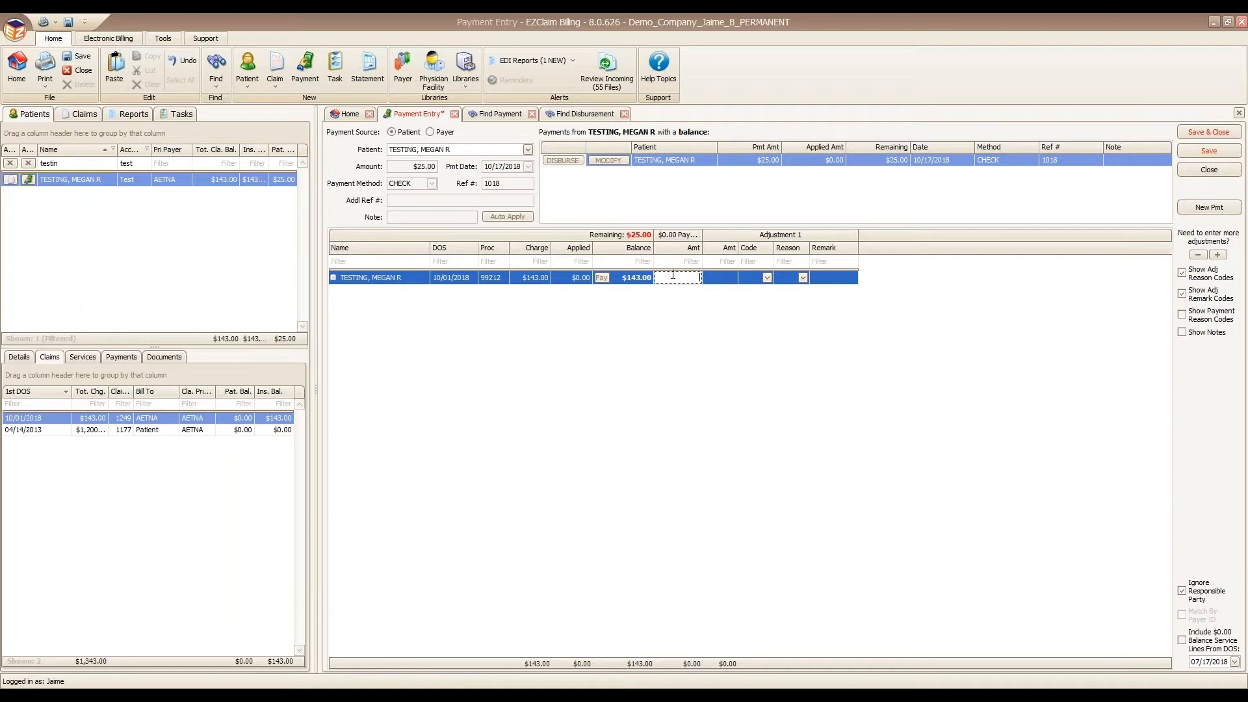
type("20")
key("Tab")
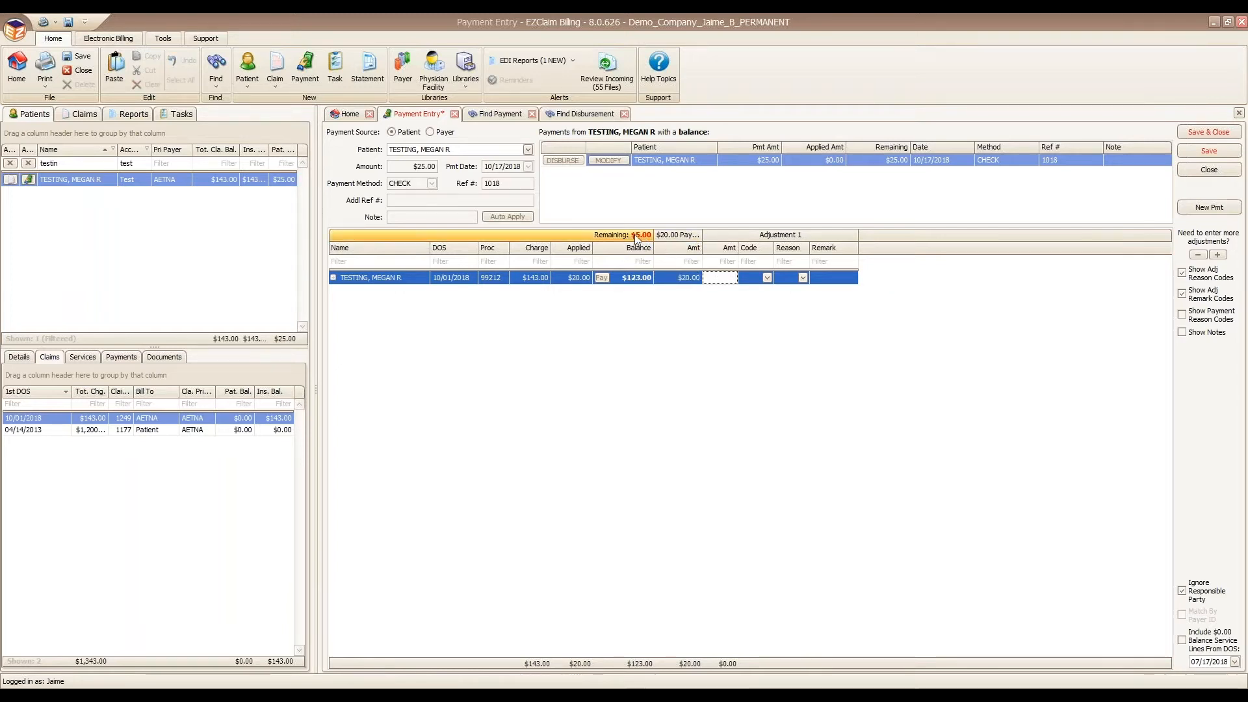
Step: Set the amount applied to the 10/01/2018 service line to $25.00 and save the disbursement
left_click(675, 281)
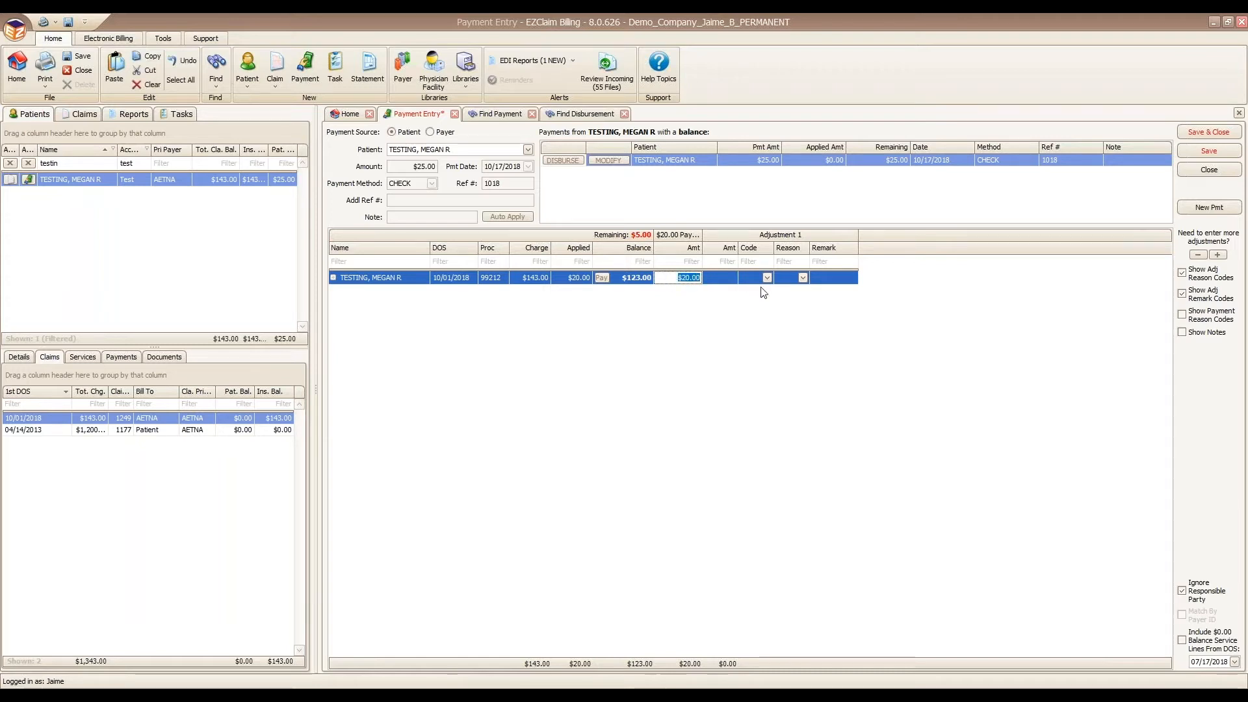
type("25")
key("Tab")
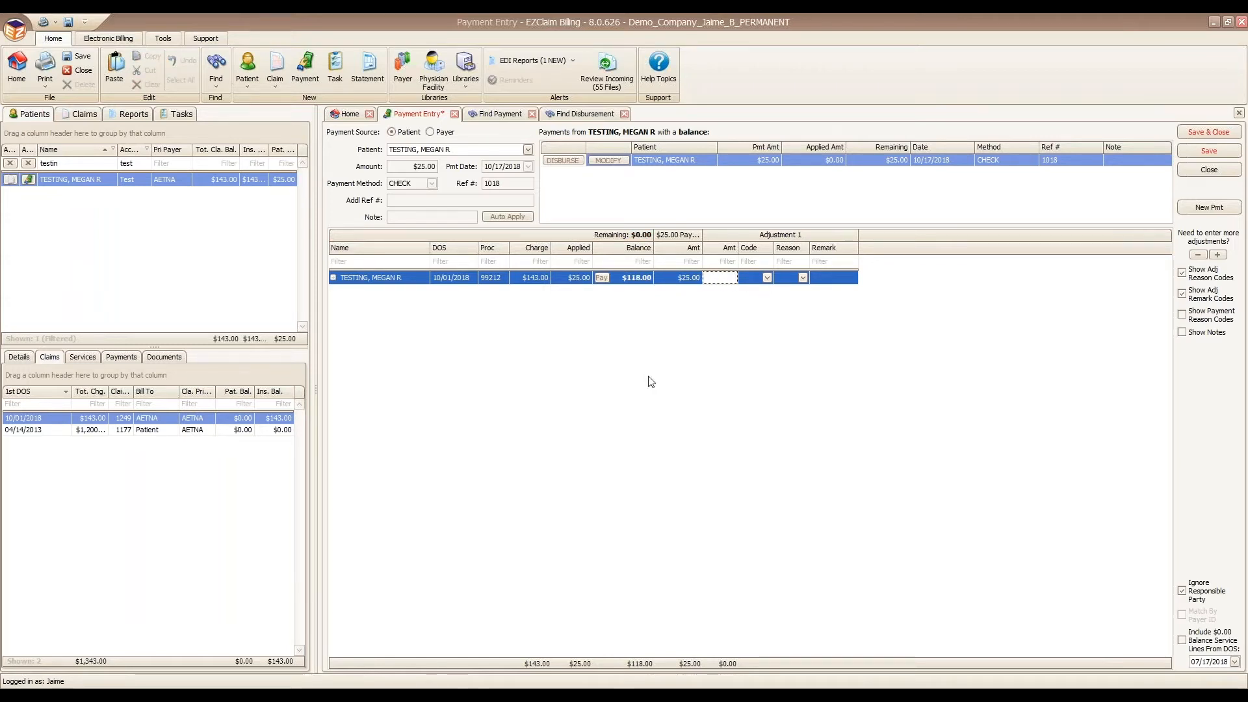
left_click(1199, 150)
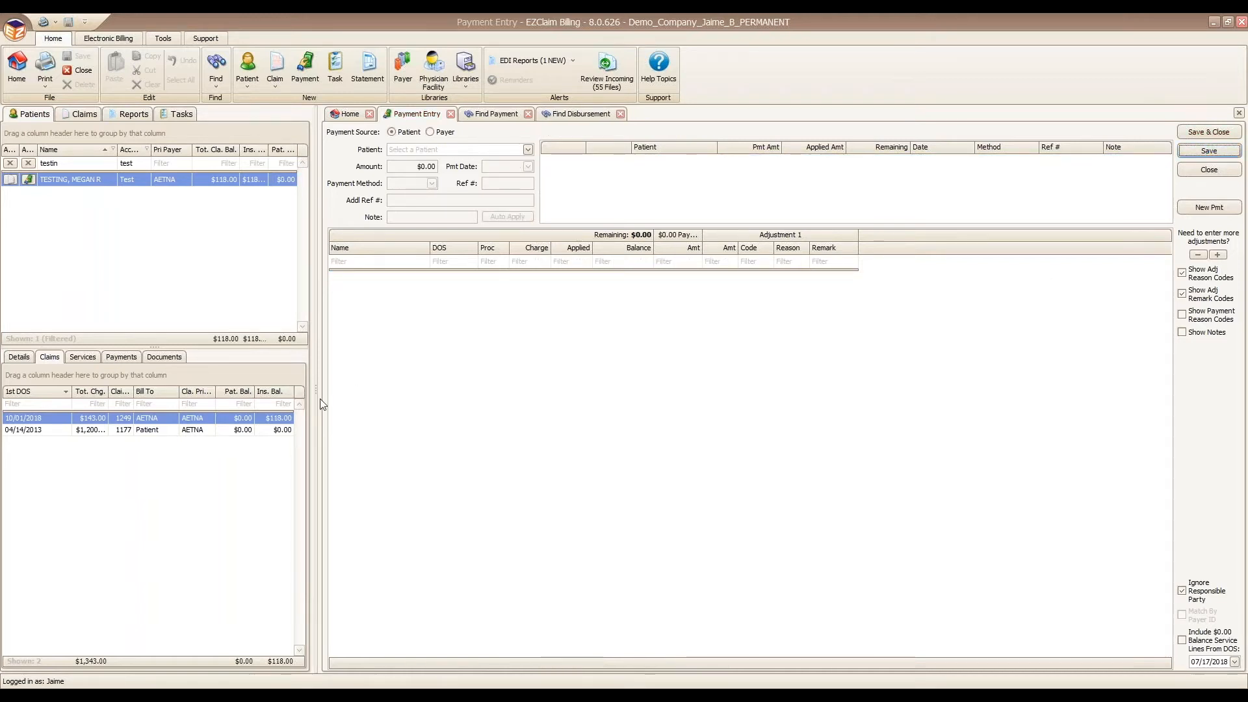
Step: Widen the patient list area and set the payment source to the payer AETNA
left_click_drag(314, 396, 408, 370)
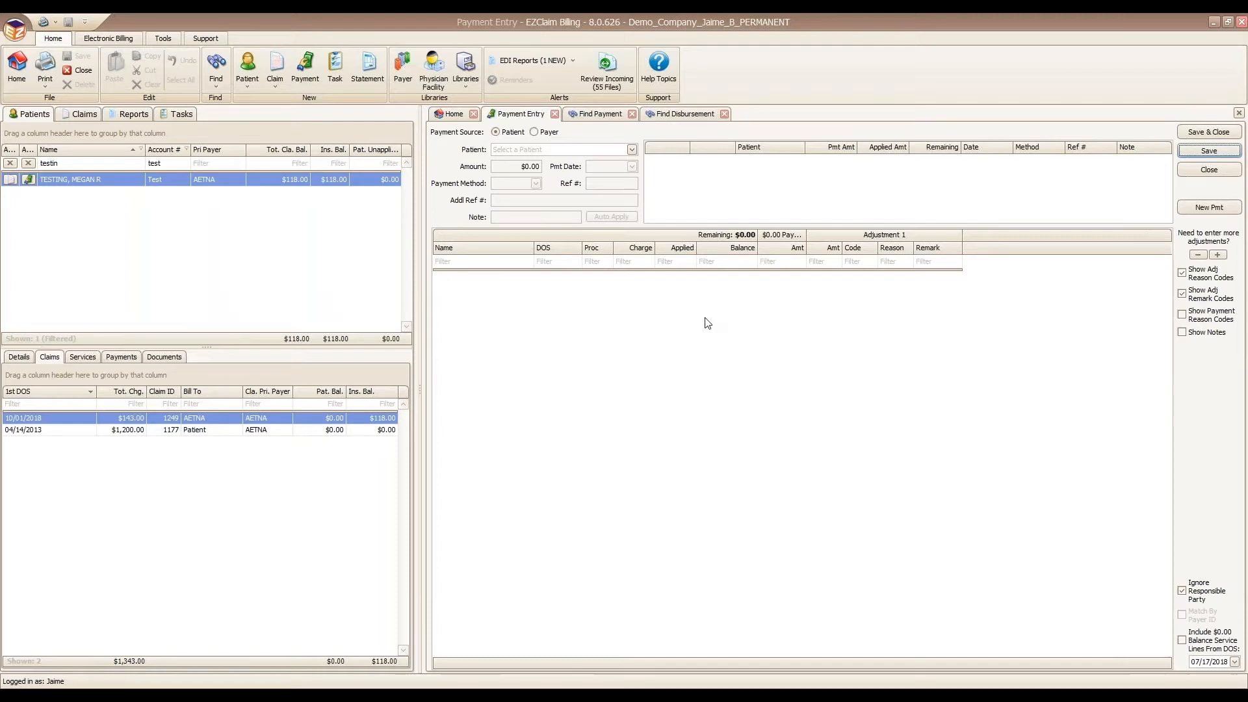
left_click(631, 149)
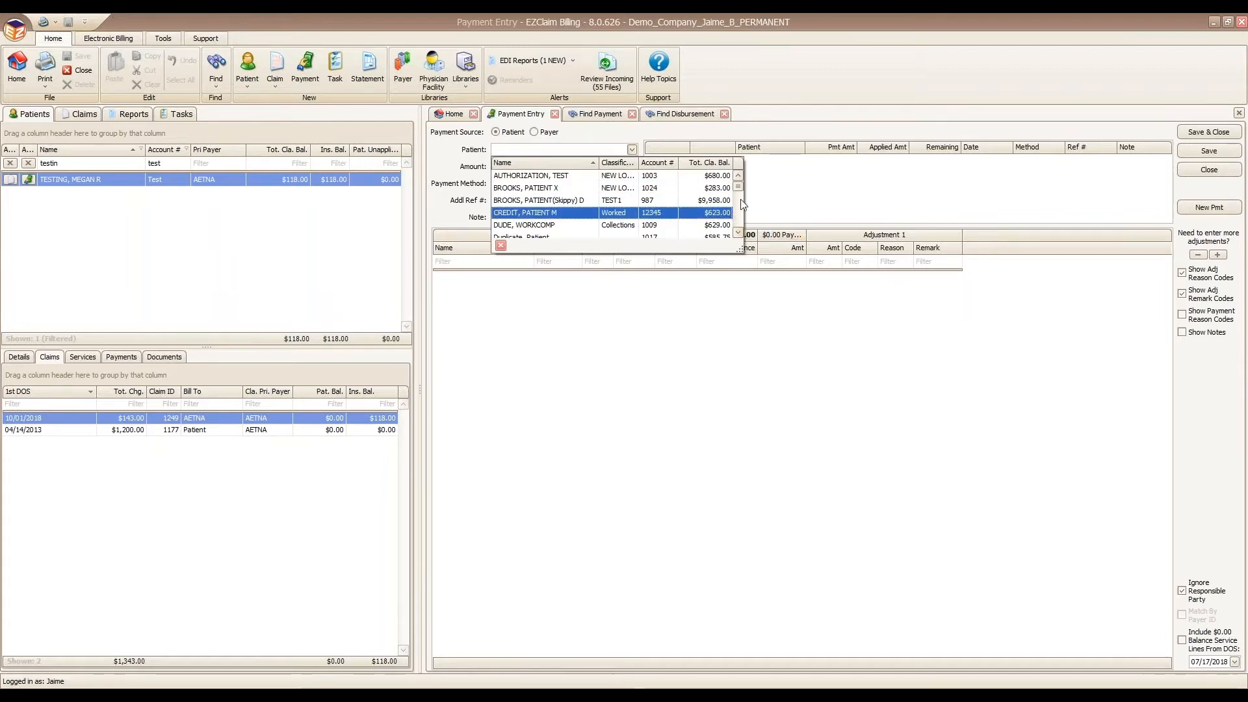
left_click(533, 132)
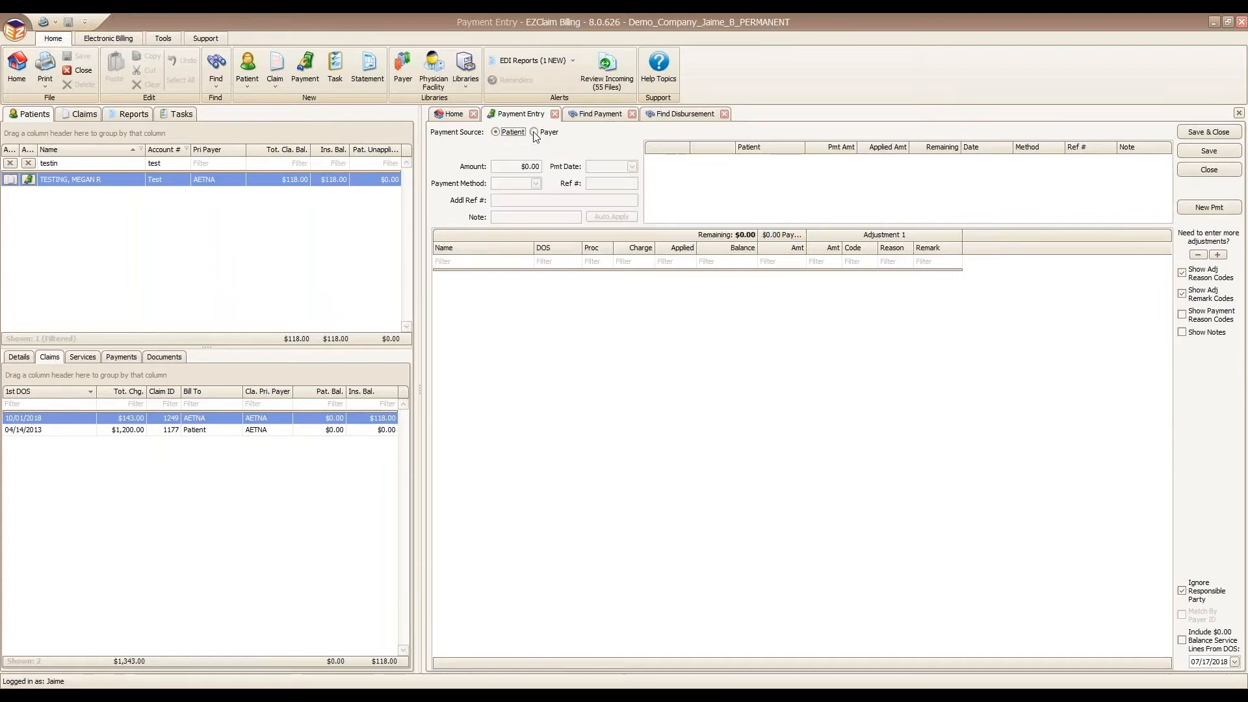
left_click(631, 149)
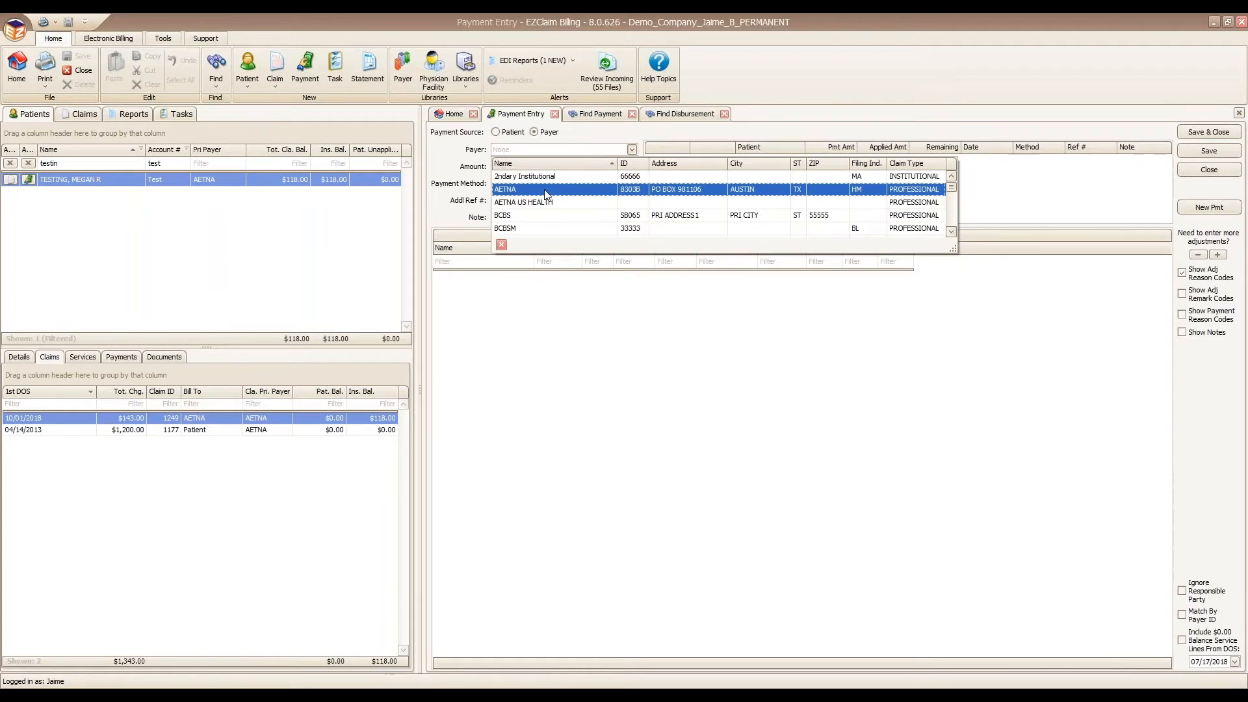
left_click(544, 188)
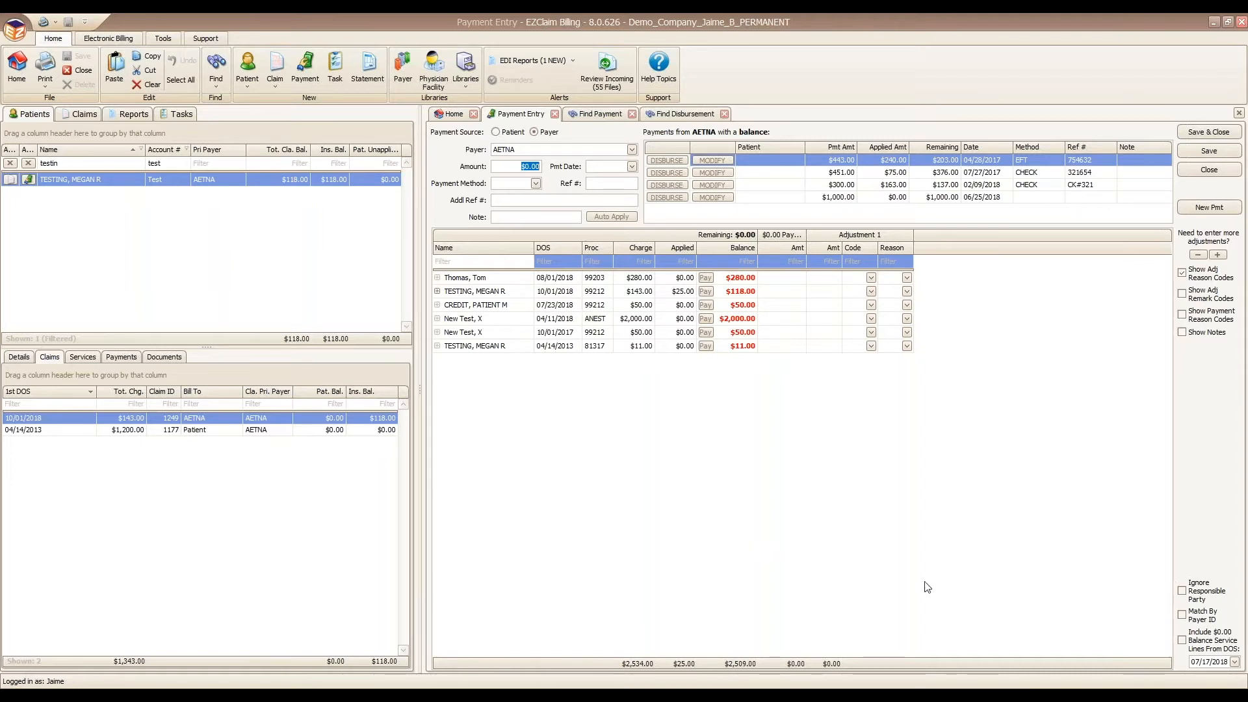
Step: Turn on Ignore Responsible Party, Match By Payer ID and Include $0.00 Balance Service Lines for the AETNA payment
left_click(1182, 592)
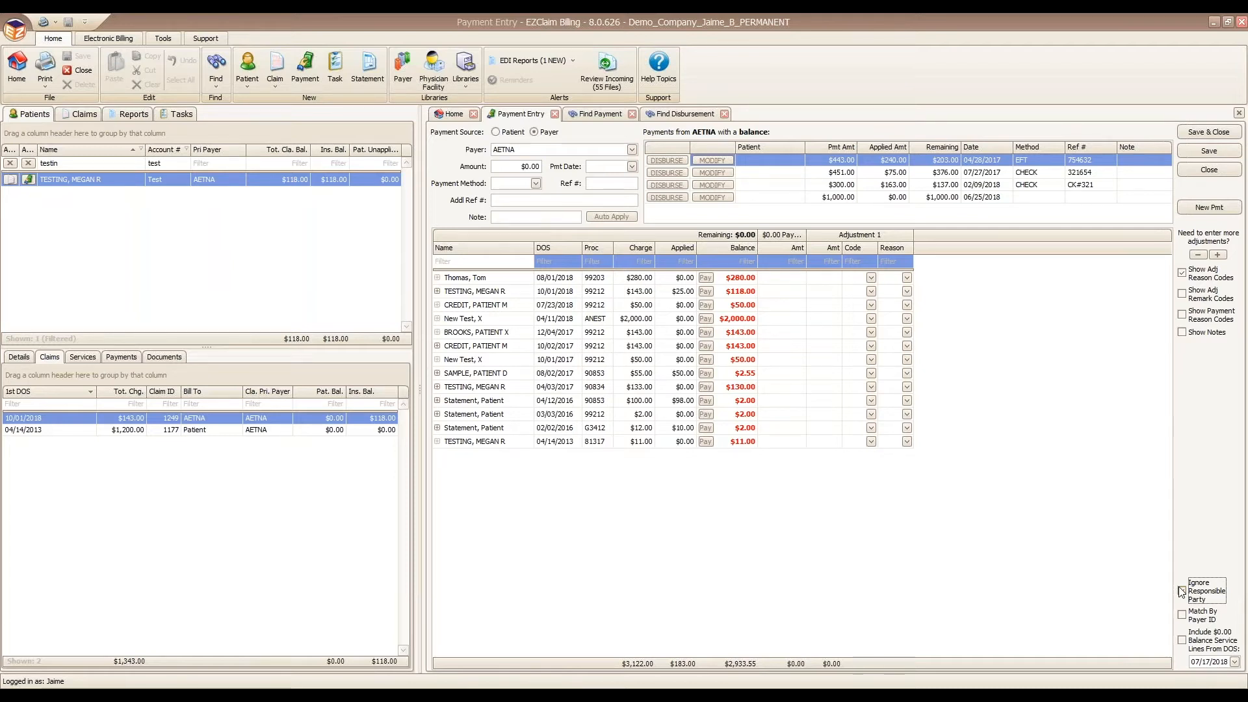
left_click(1181, 591)
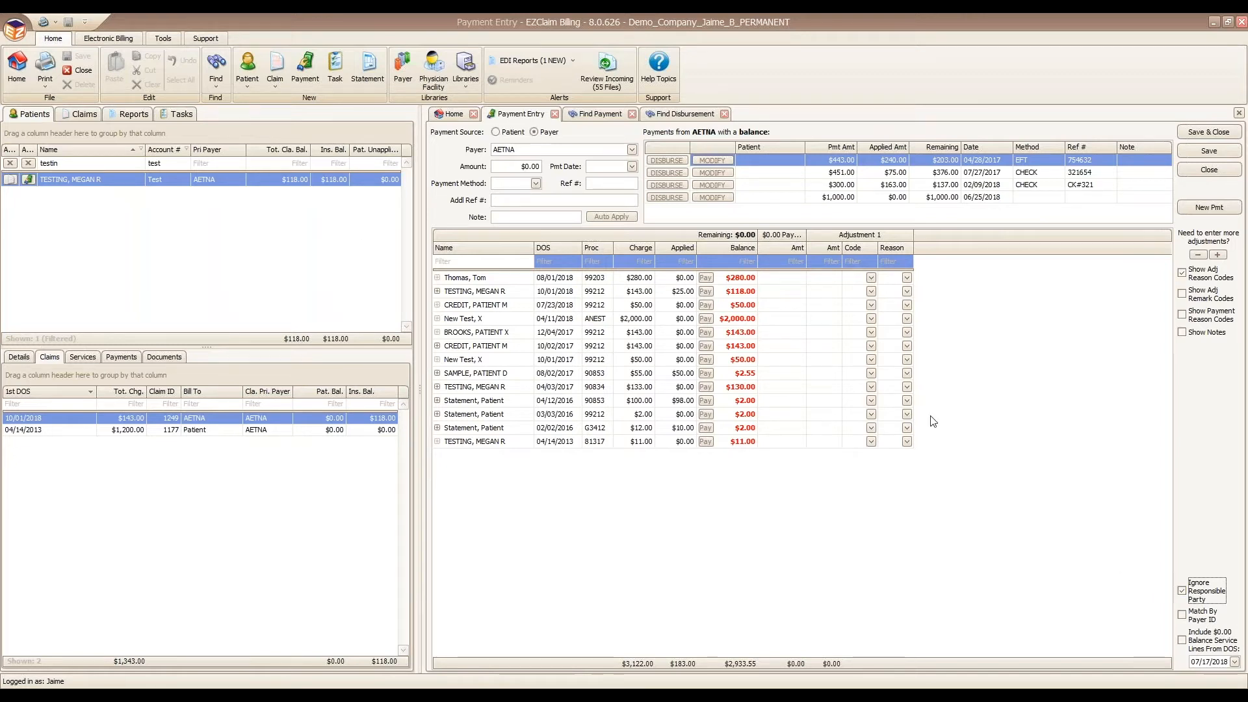
left_click(1182, 615)
left_click(1182, 640)
Step: Filter the service lines by patient names starting with "n" and clear the filter again
left_click(481, 262)
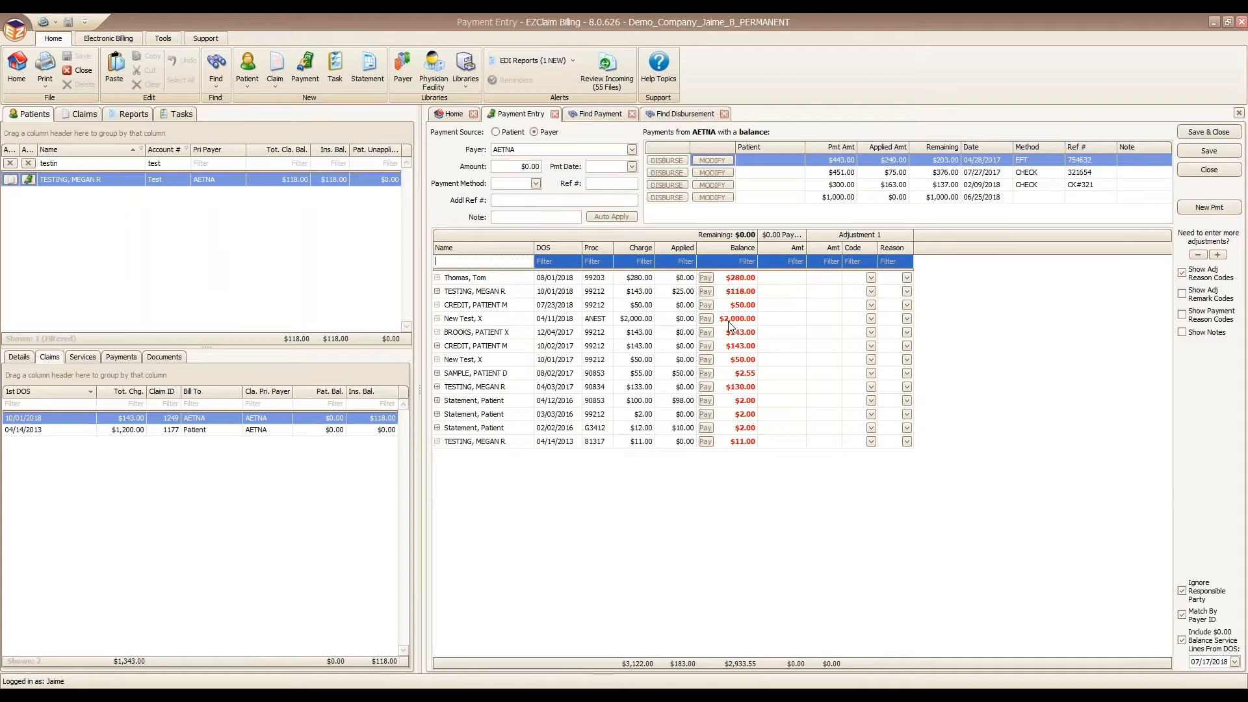
type("n")
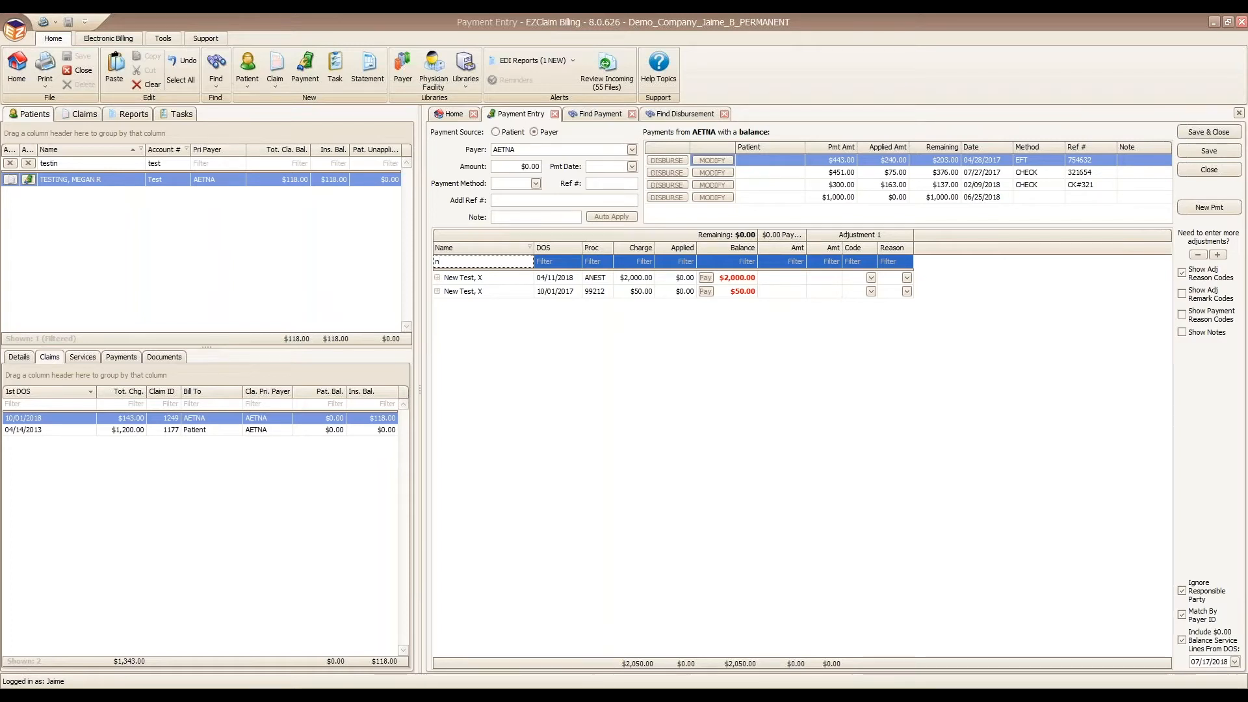
key("BackSpace")
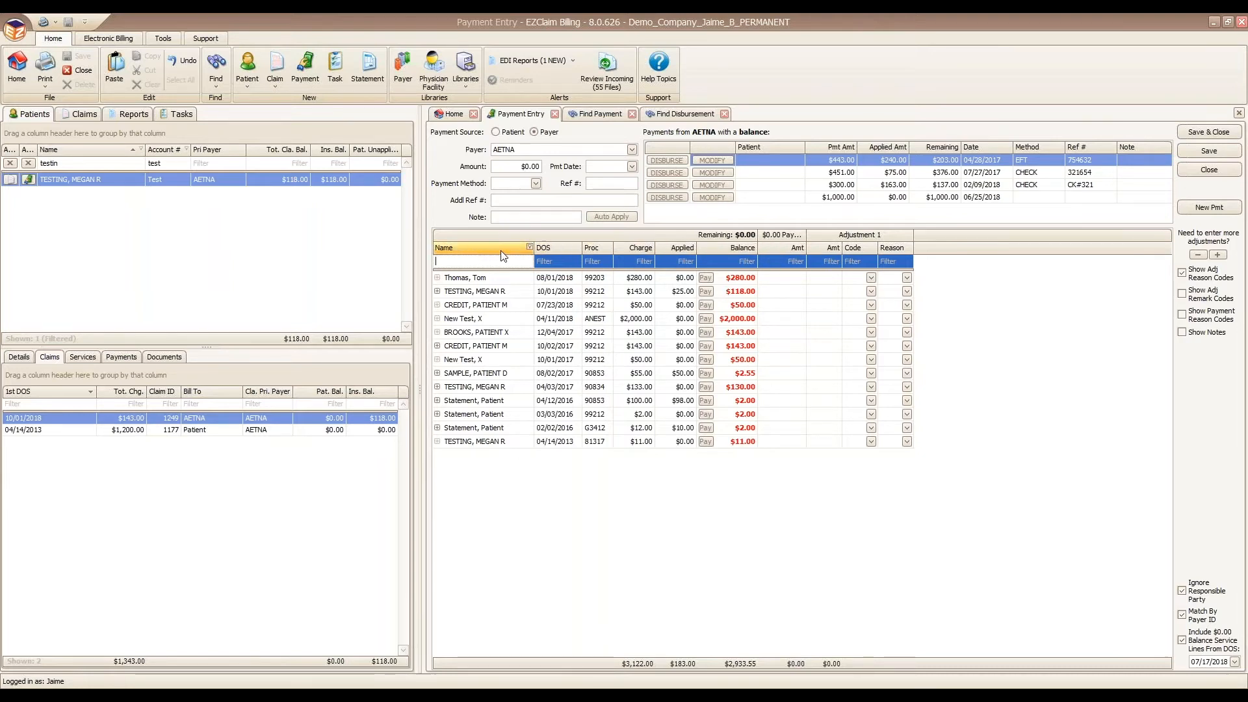
Step: Add the Claim ID column before DOS in the service line grid, trying and removing the Allowed column first
right_click(559, 259)
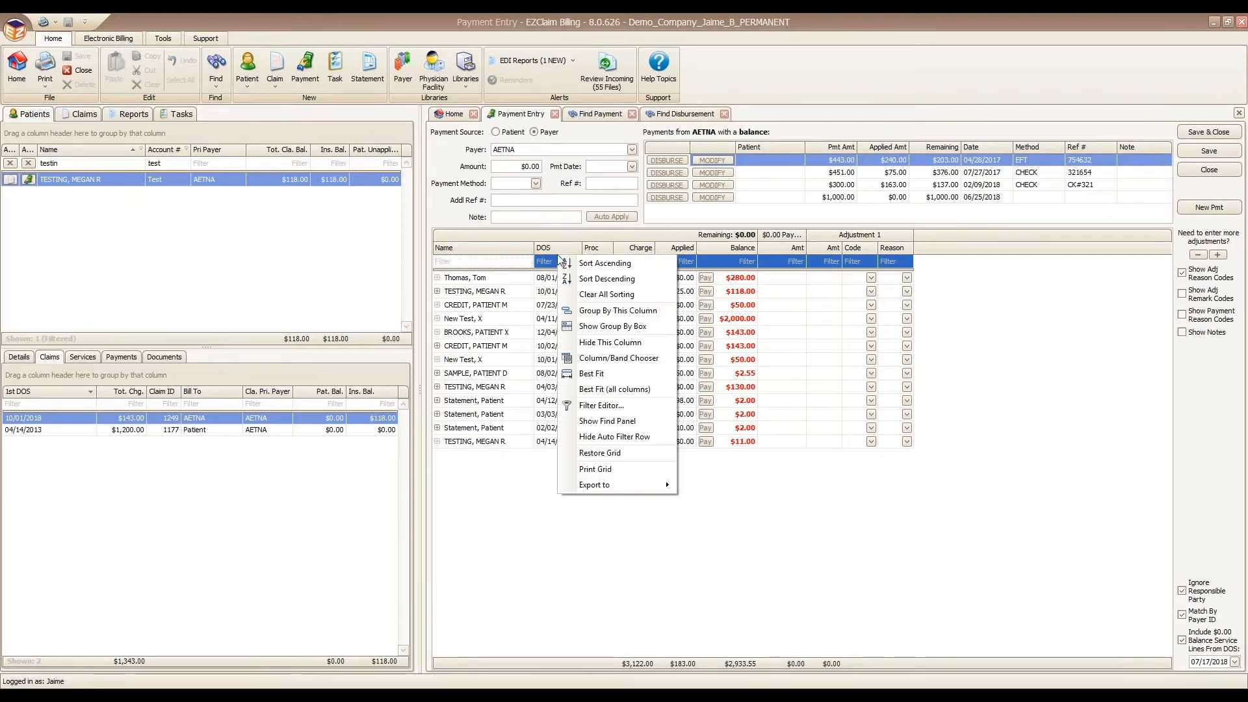
left_click(605, 359)
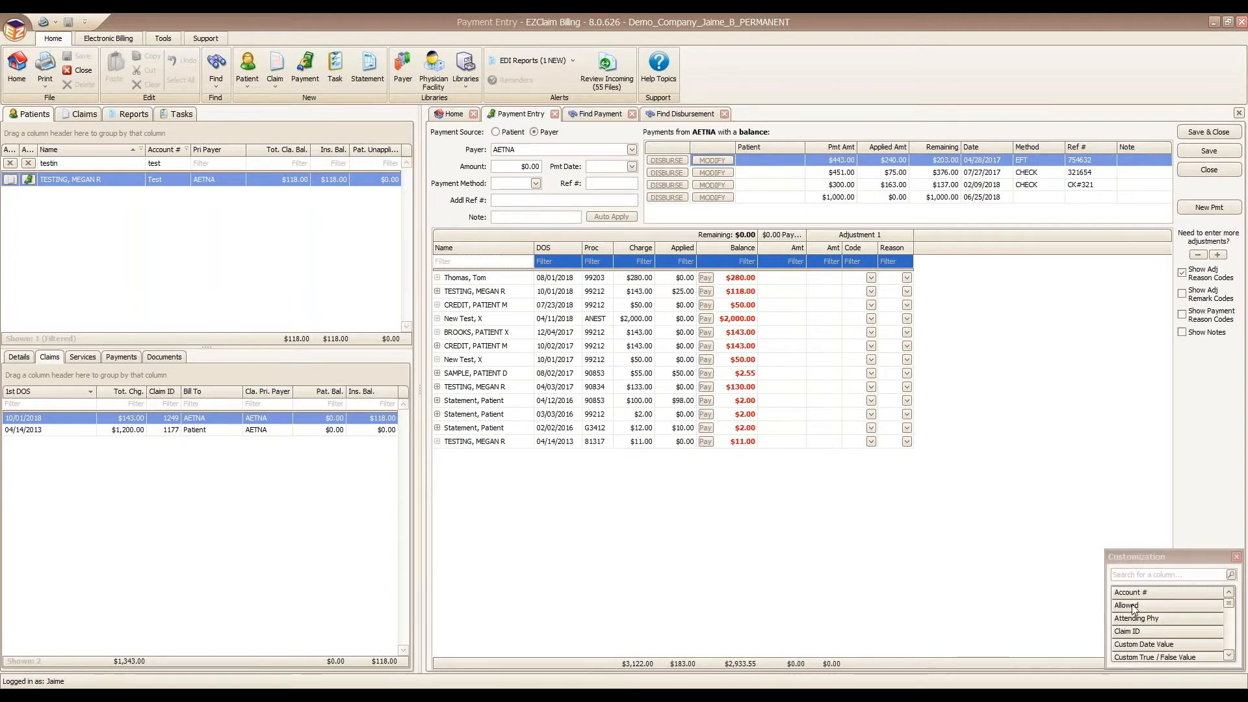
left_click_drag(1132, 609, 653, 243)
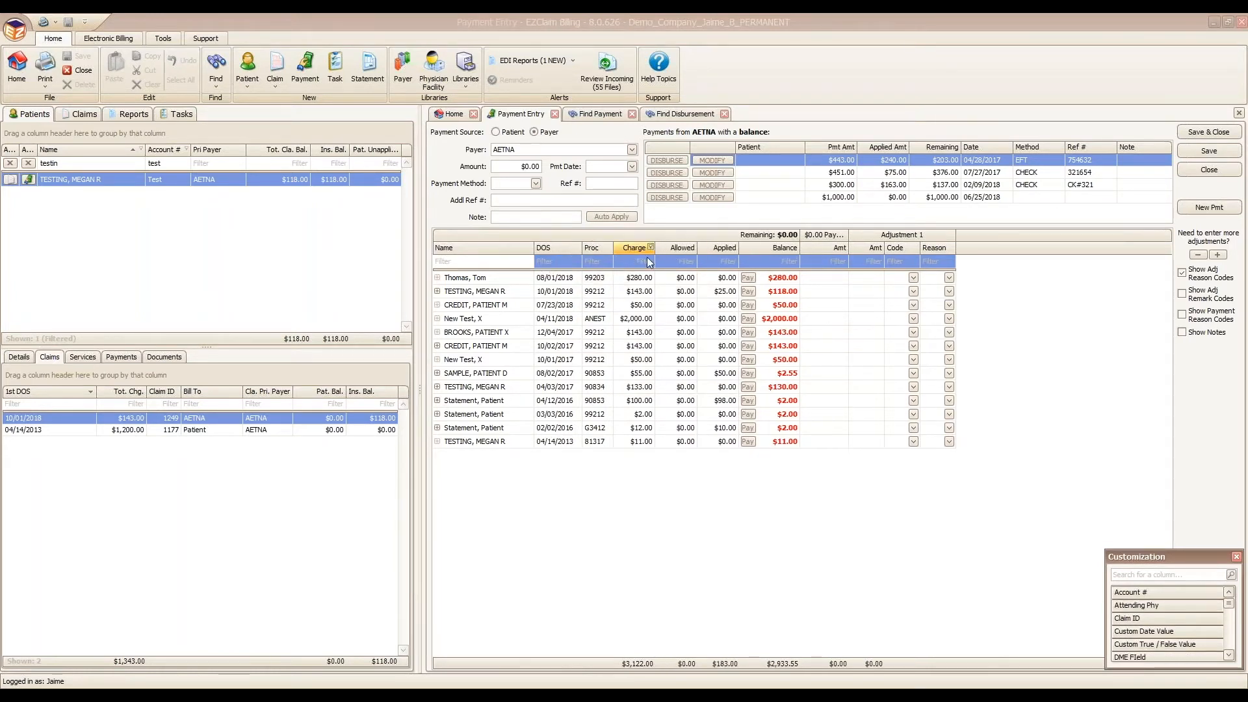
left_click_drag(681, 251, 653, 248)
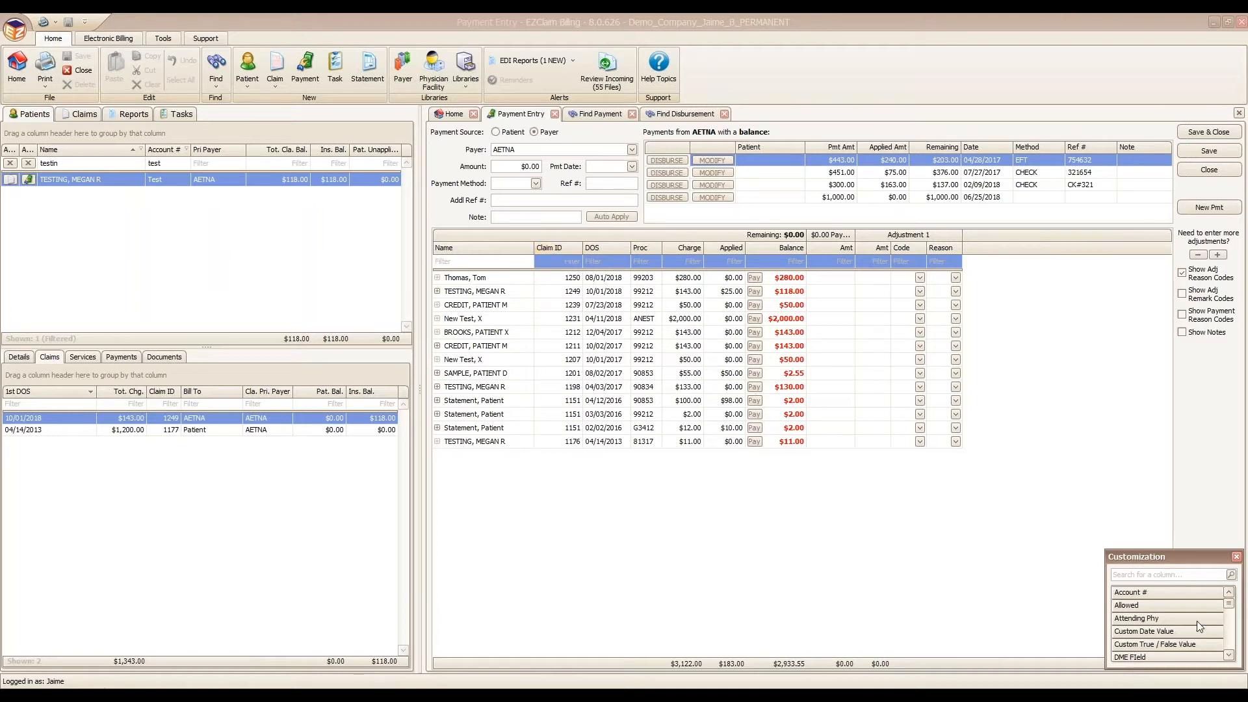
left_click(1236, 556)
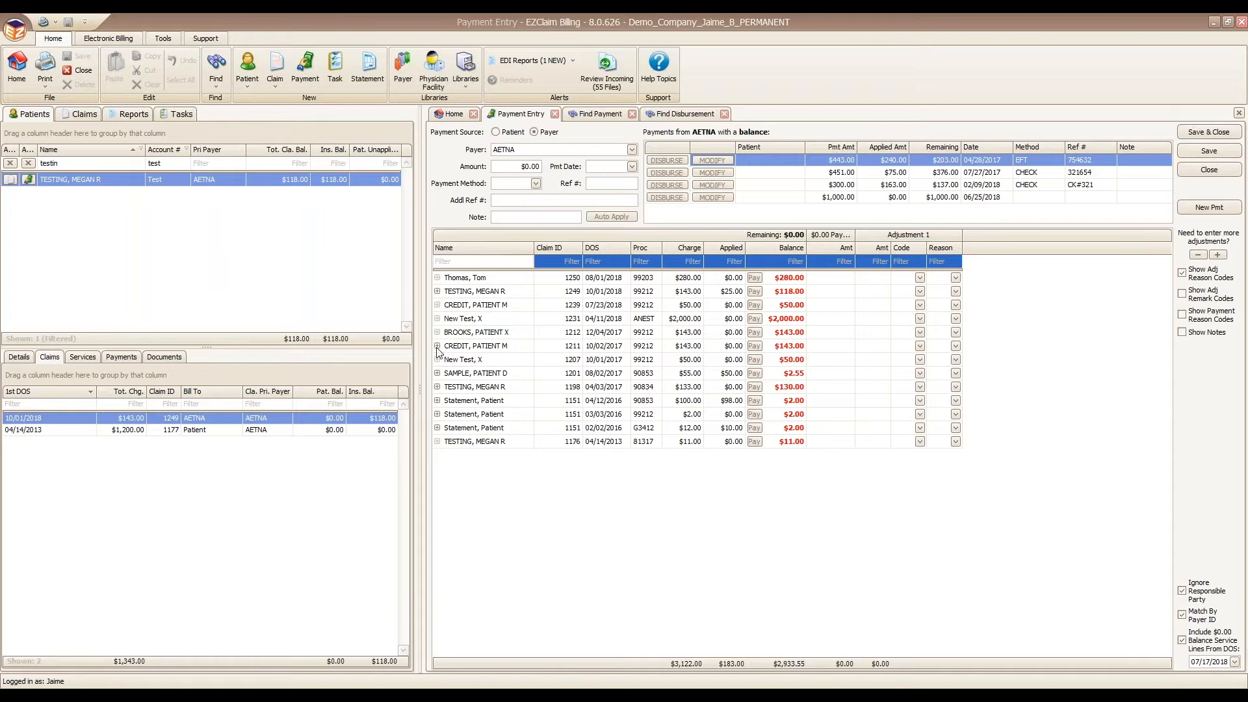
Step: Examine the earlier payments and adjustments on the 10/01/2018, 10/02/2017 and 08/02/2017 service lines, collapsing each one again
left_click(439, 294)
left_click(439, 294)
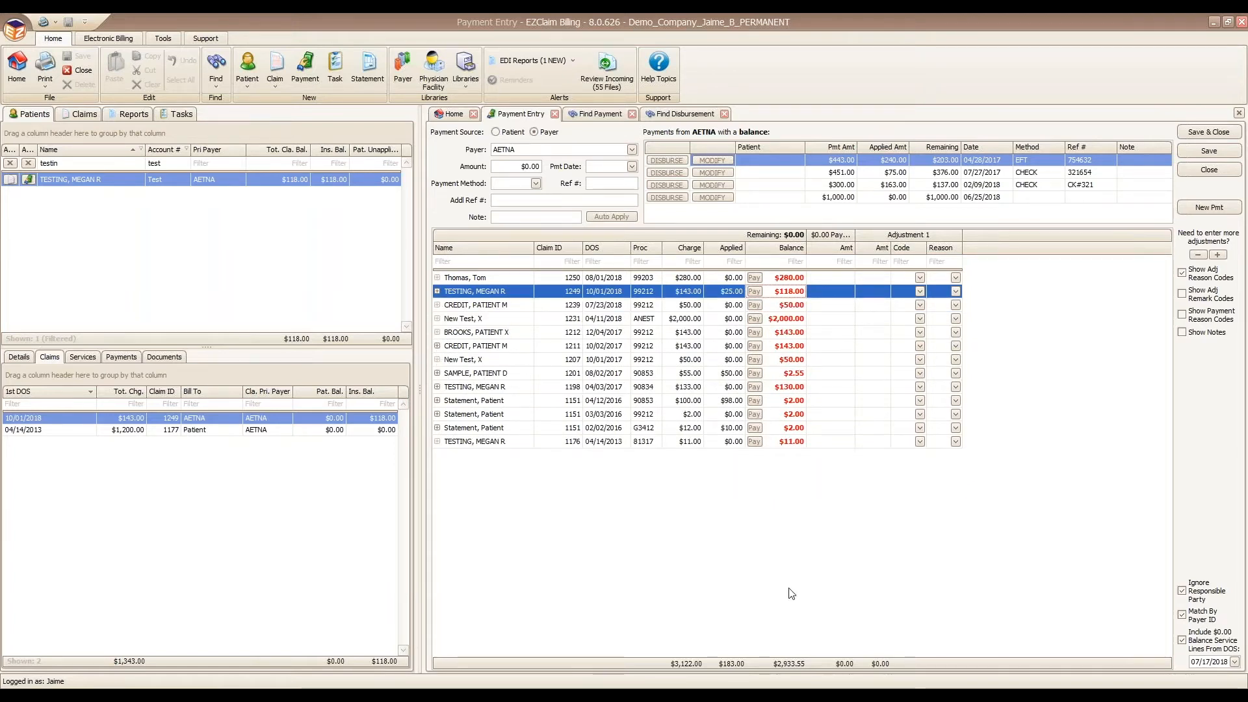
left_click(437, 292)
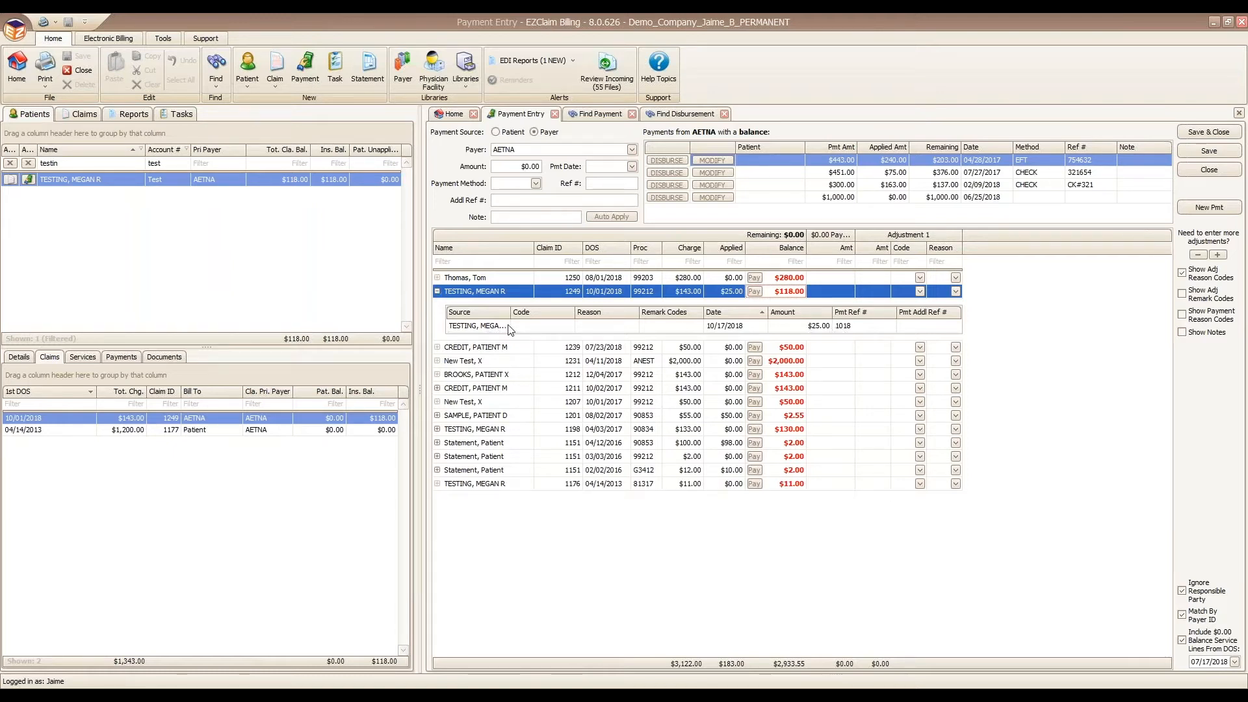
left_click(437, 290)
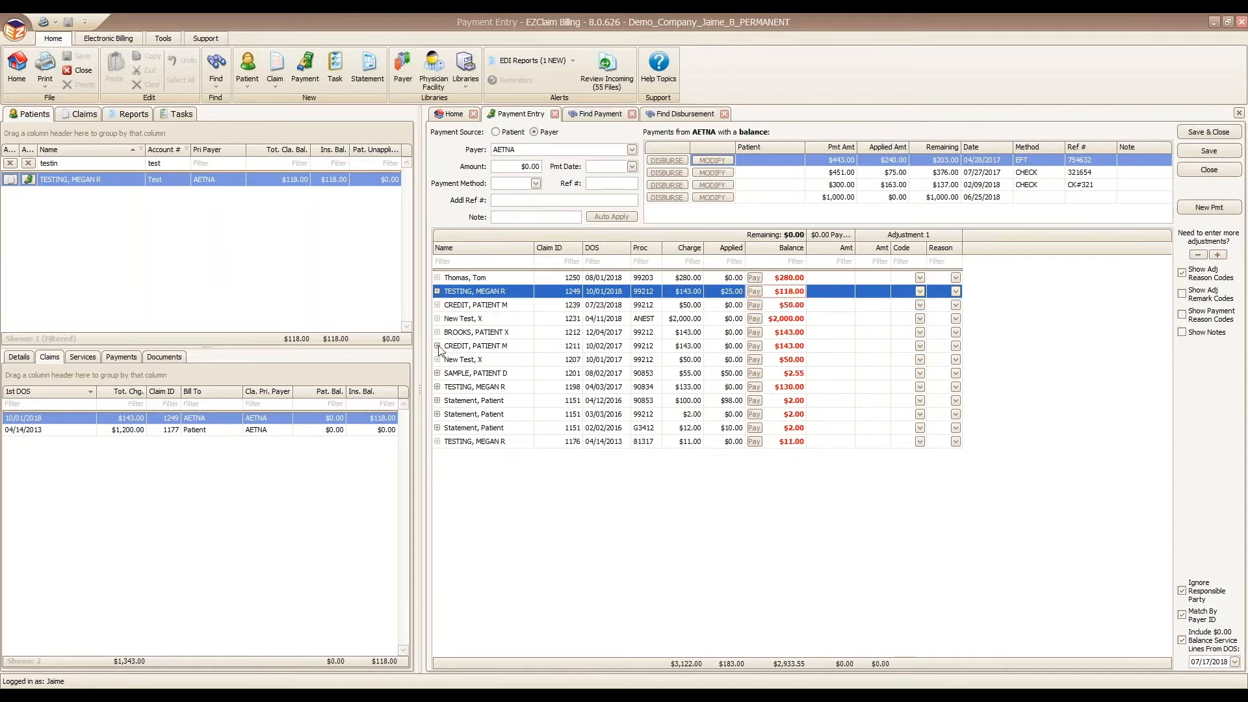
left_click(437, 346)
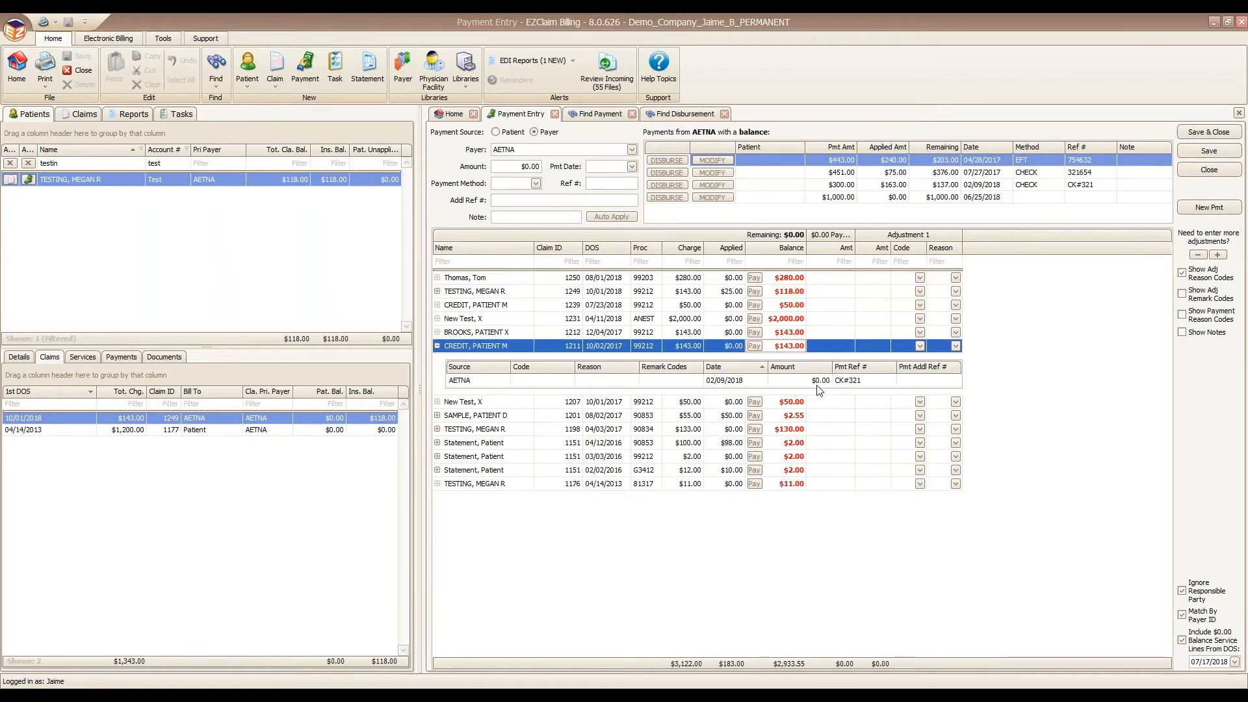
left_click(437, 347)
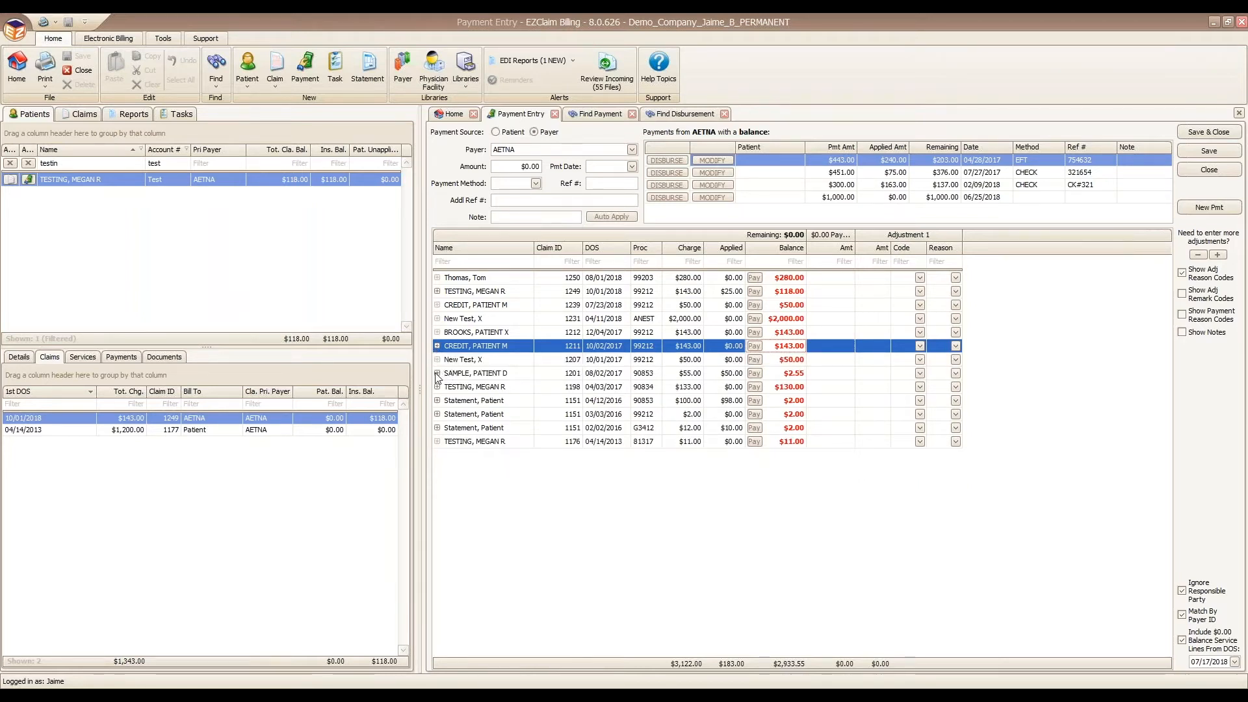
left_click(438, 373)
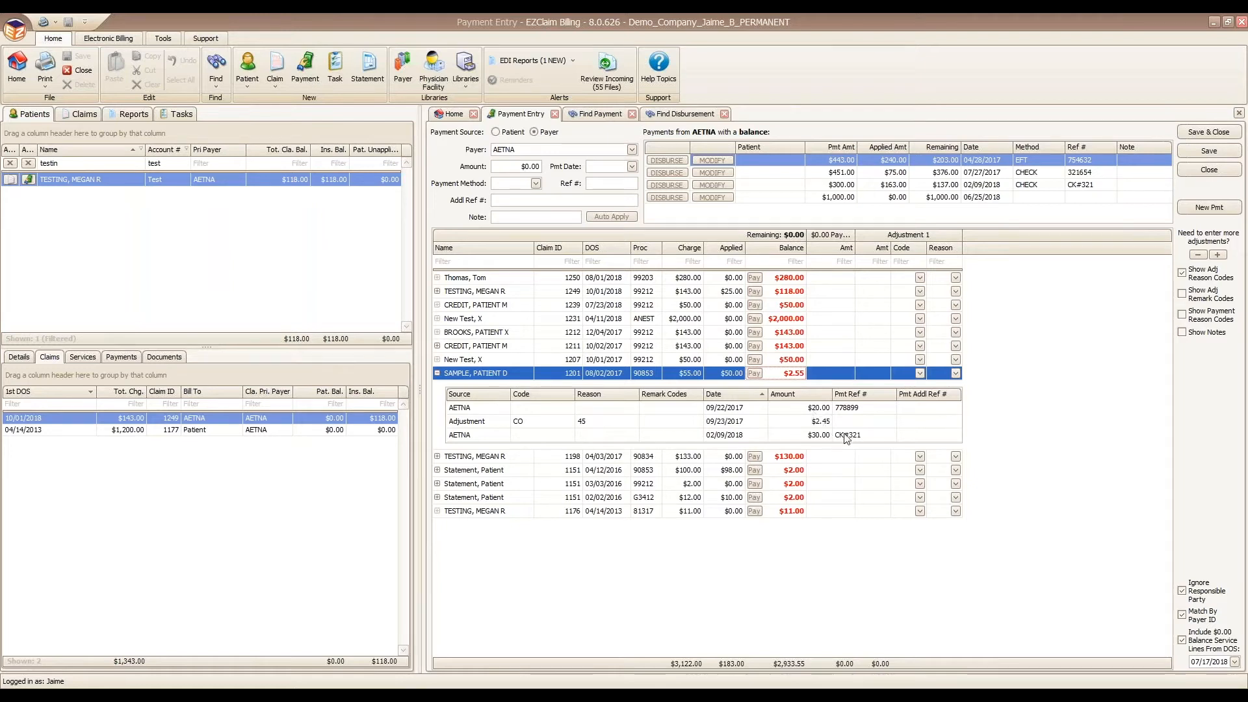
left_click(437, 374)
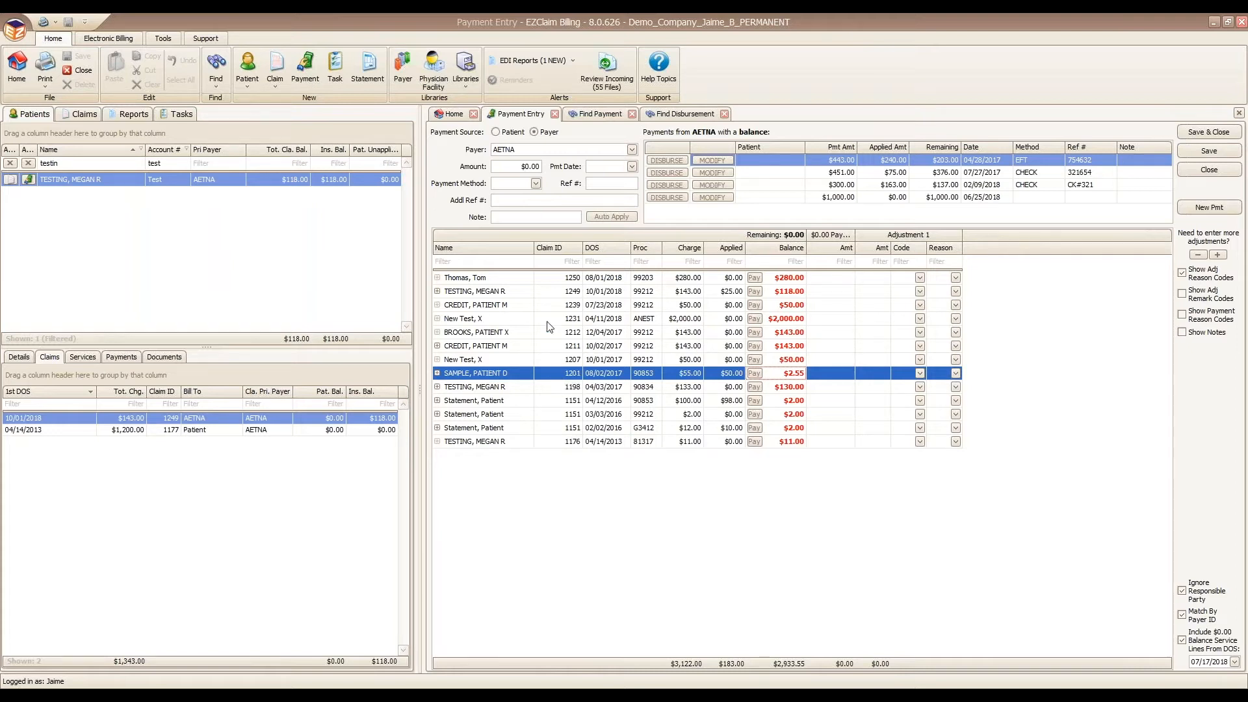
Step: Open the claim behind the 10/01/2018 service line, enlarge its window to review the service line and notes, and close it
left_click(507, 293)
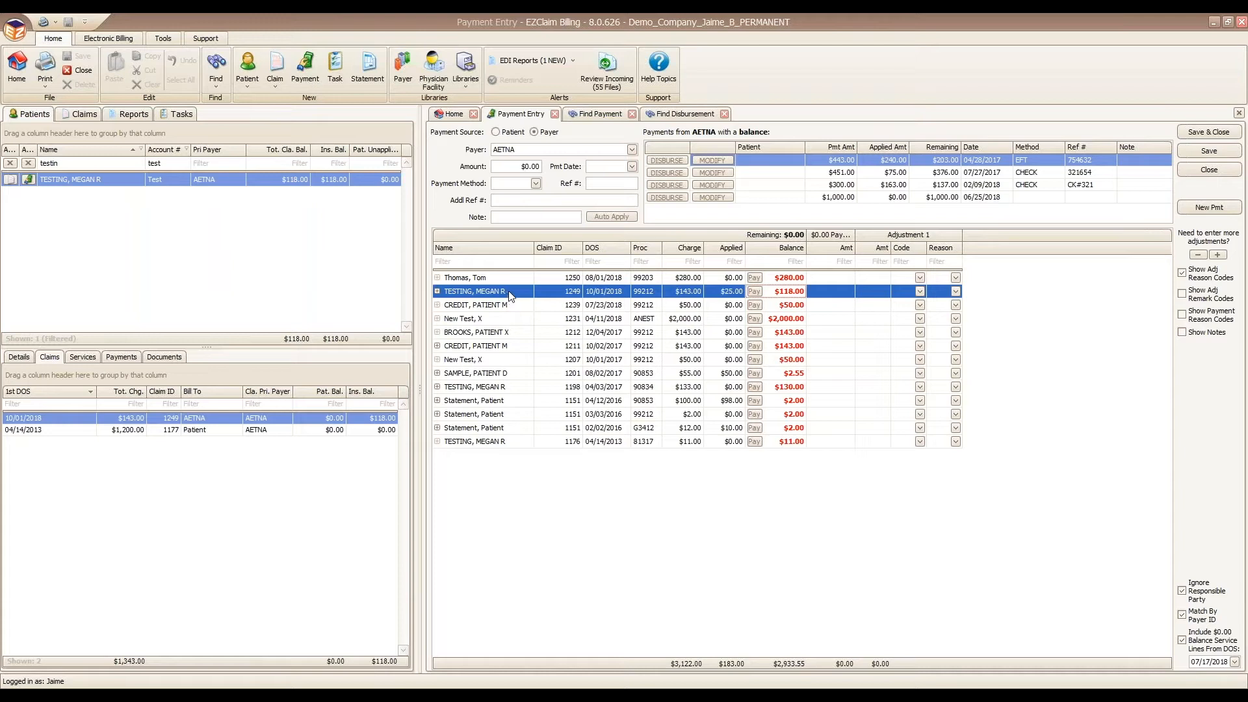
double_click(509, 294)
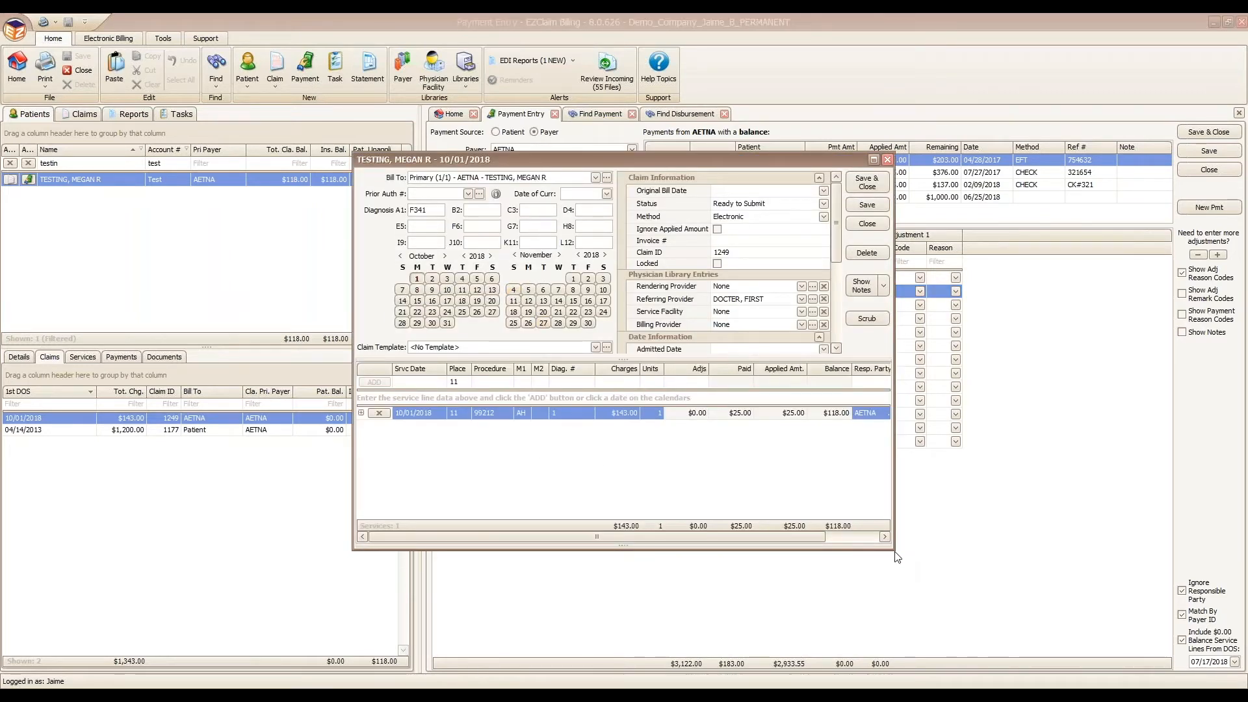
left_click_drag(899, 549, 1126, 634)
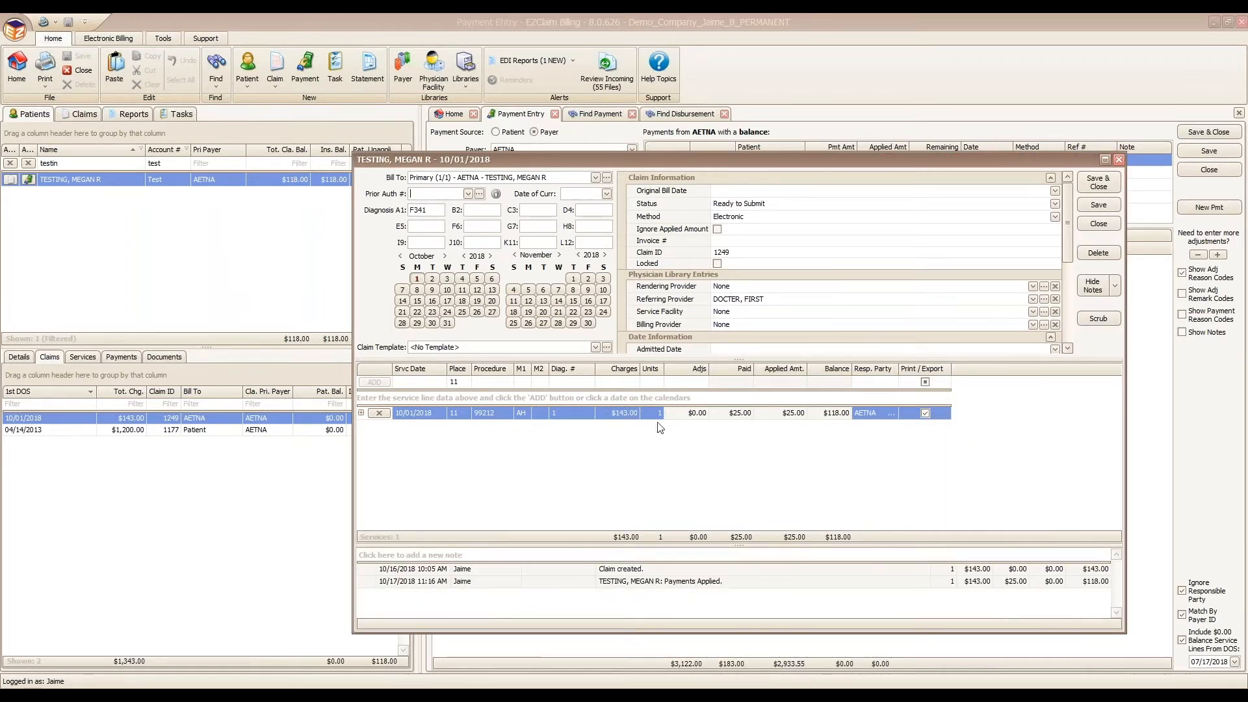
mouse_move(1070, 224)
left_mouse_down()
mouse_move(1073, 322)
mouse_move(1072, 220)
left_mouse_up()
left_click(1097, 224)
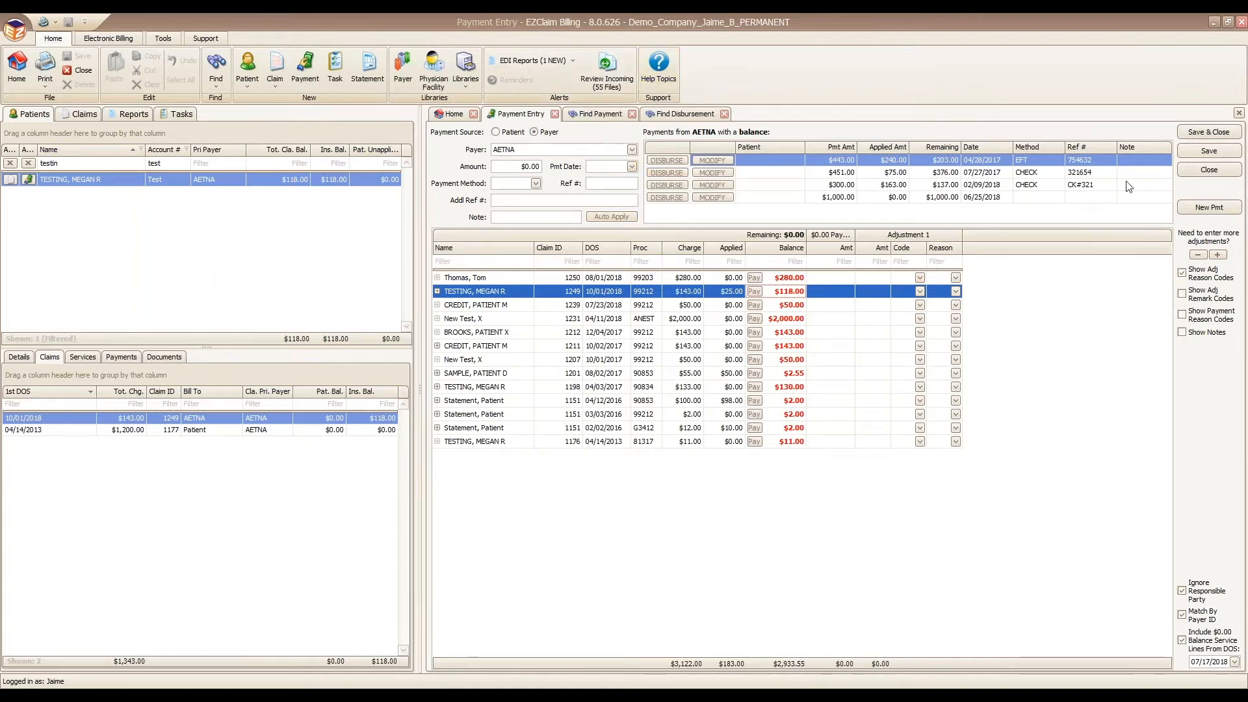
Step: Start a new payer payment and choose MEDICARE (ID 88888, 333 FIRST ST.) as the payer
left_click(1200, 211)
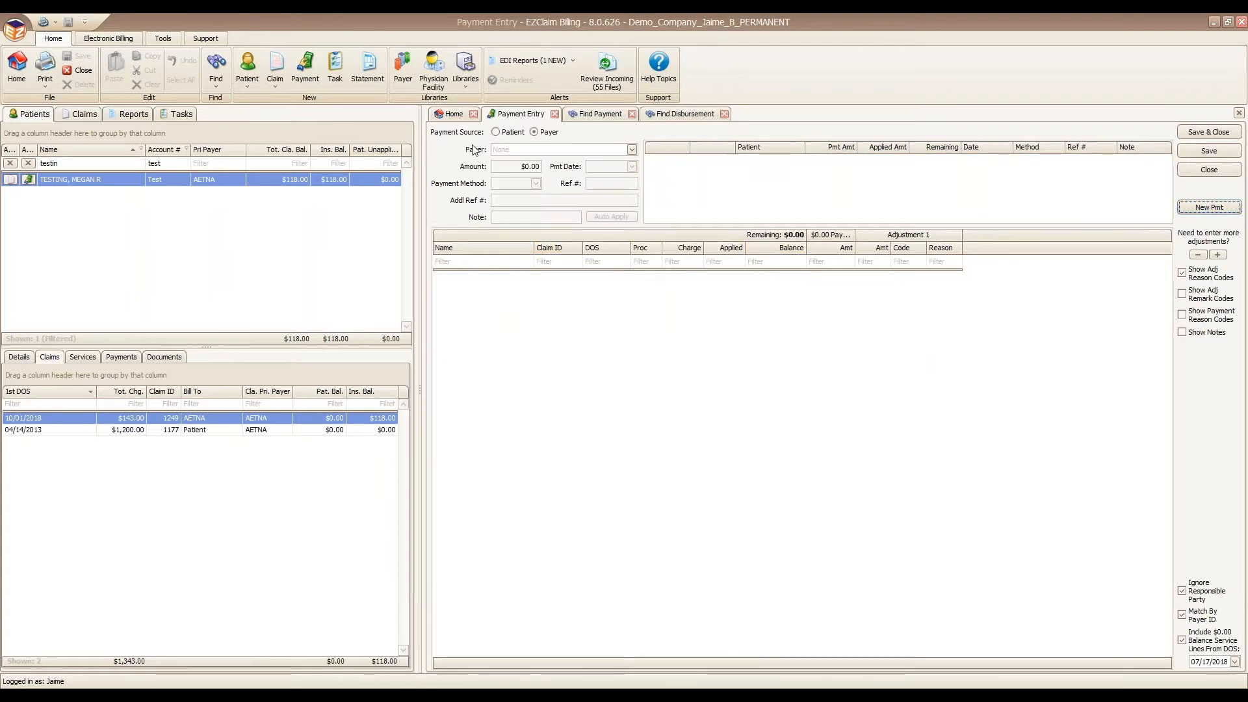
left_click(631, 150)
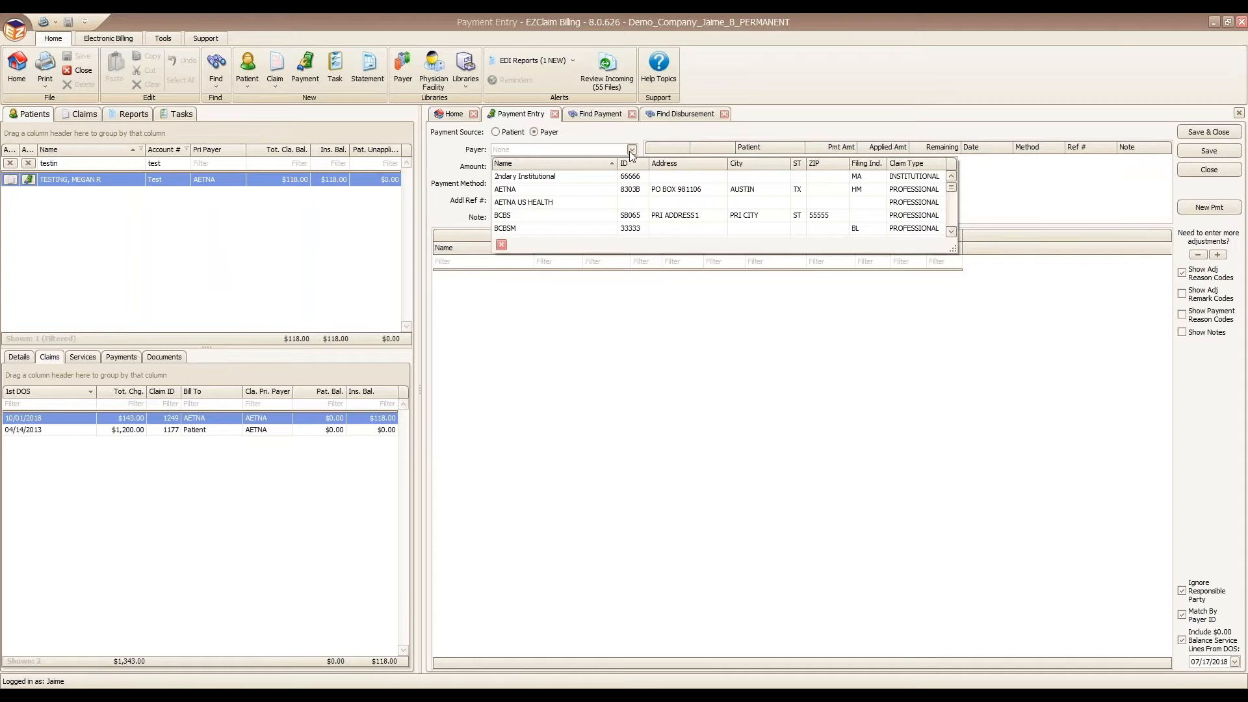
type("me")
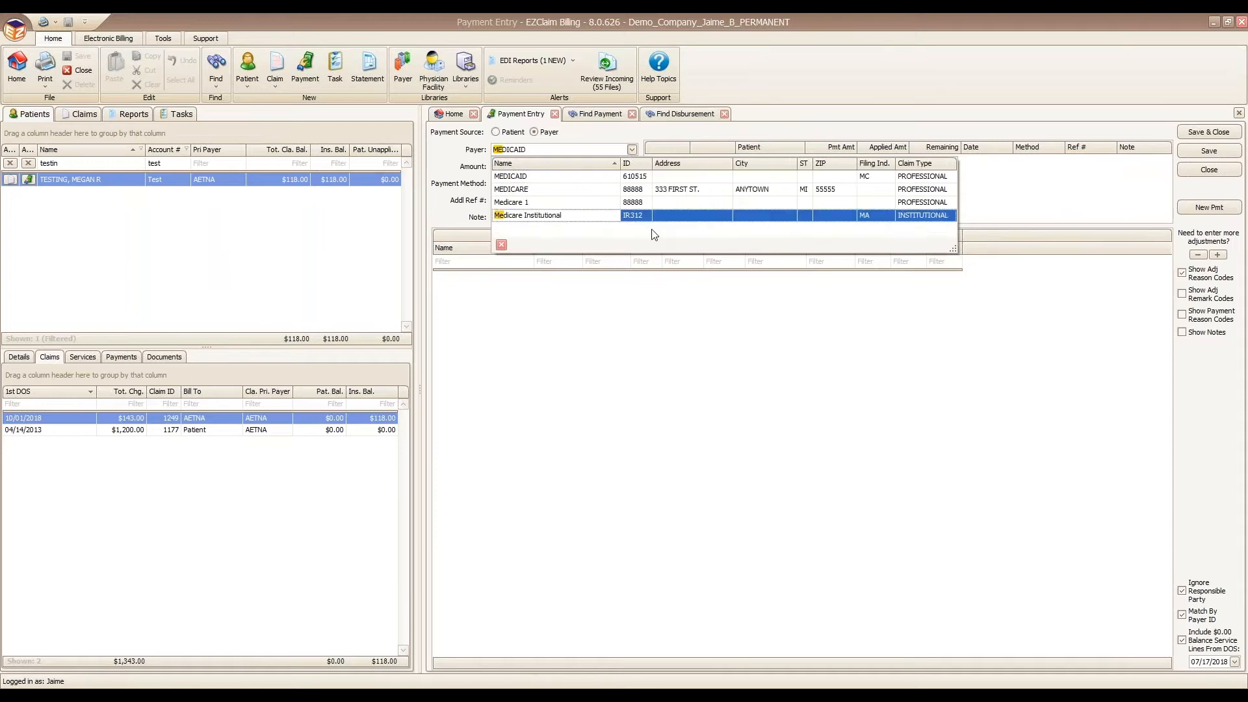
left_click(573, 190)
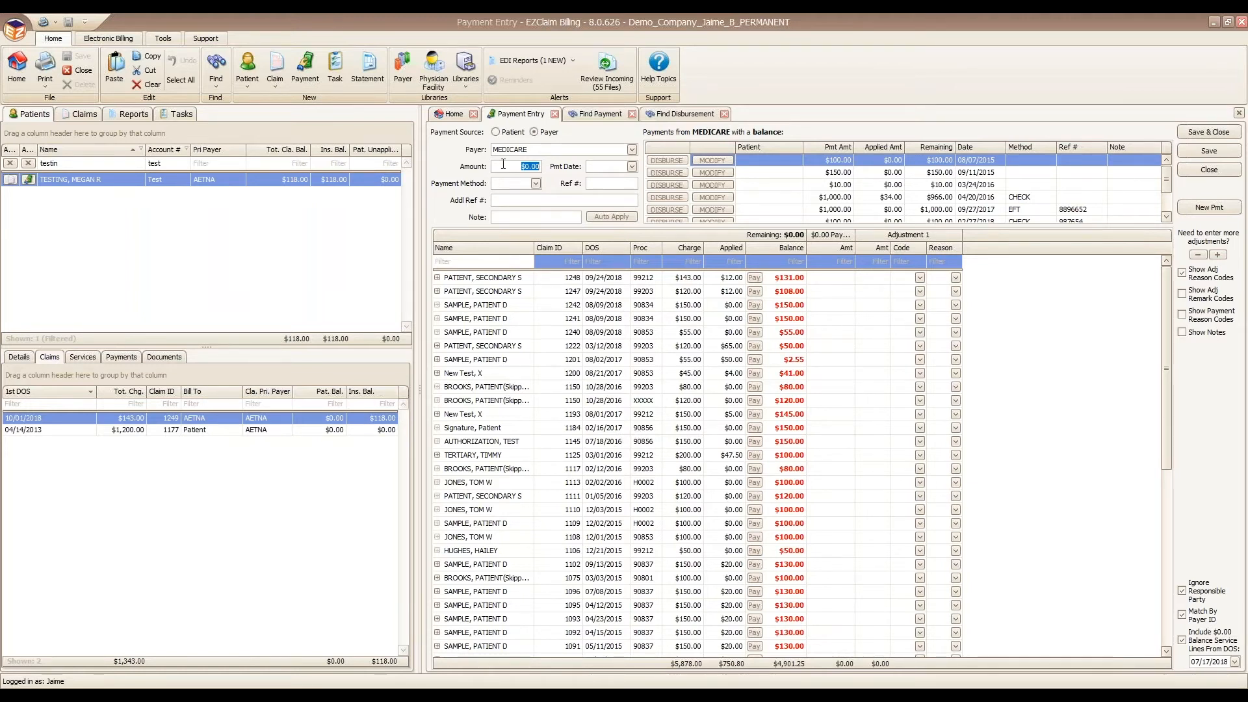
Step: Enter a payment amount of $1,000.00, the payment date 10/17/2018 and the payment method CHECK
type("1000")
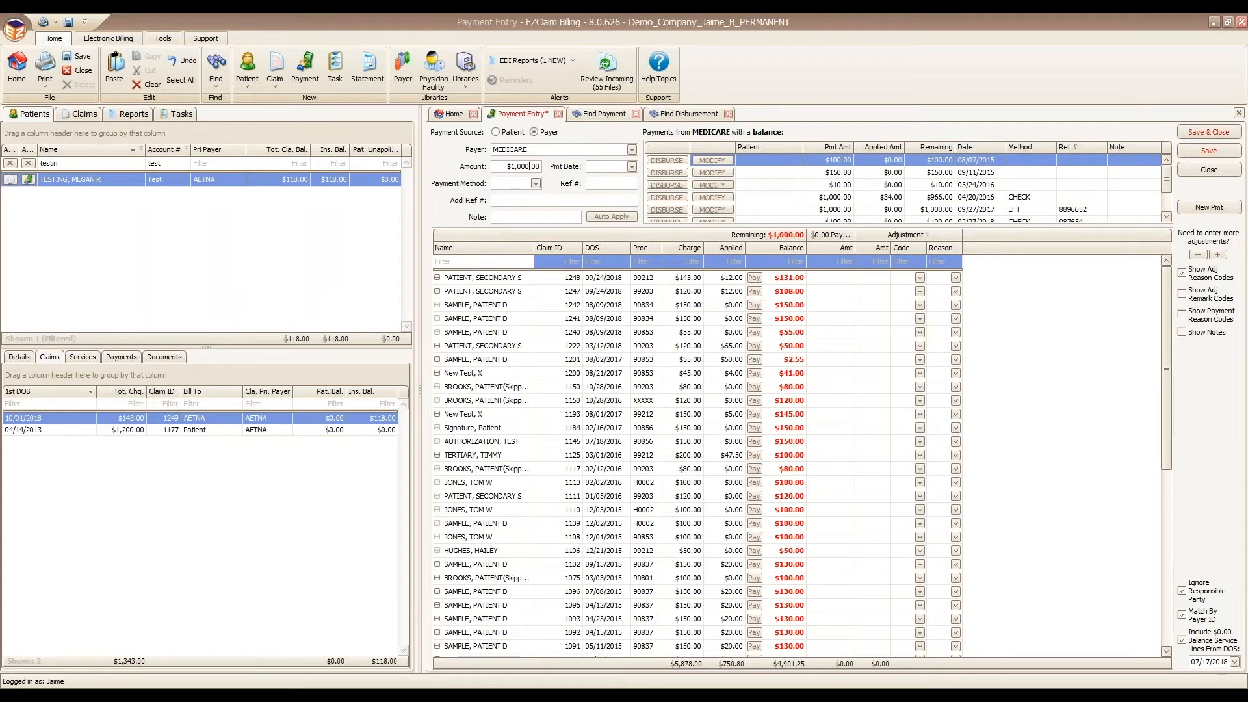
key("Tab")
key("space")
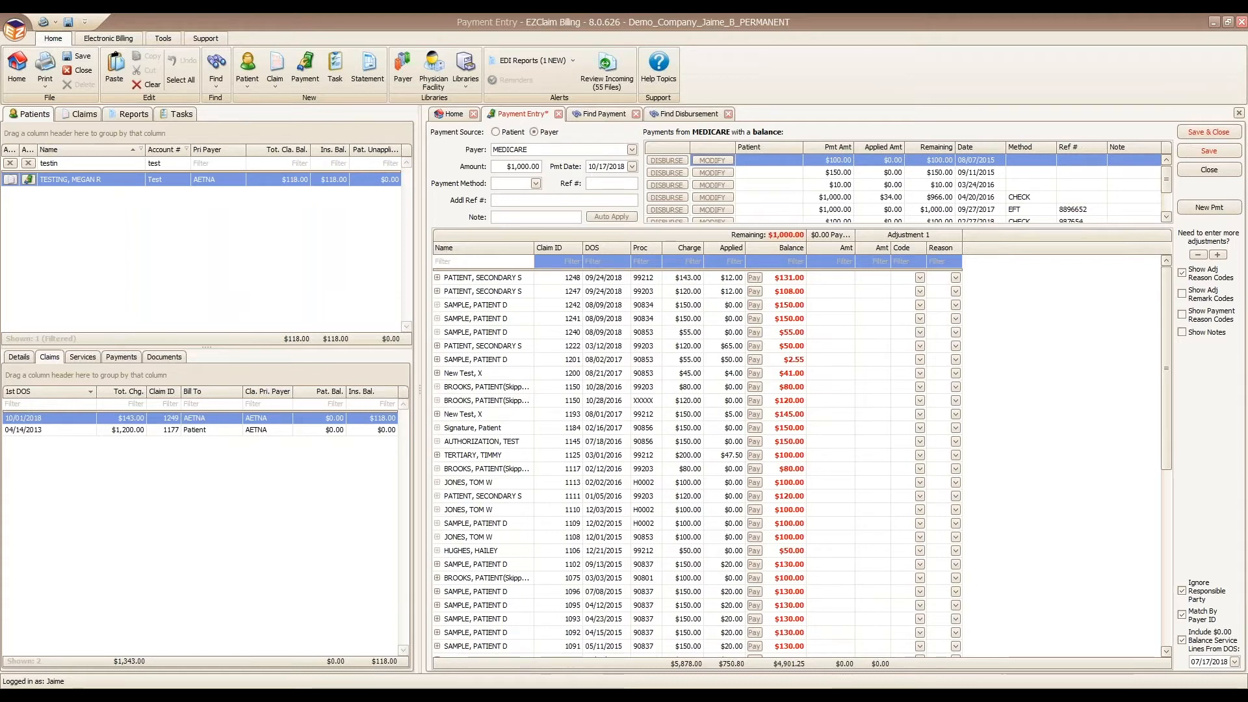
key("Tab")
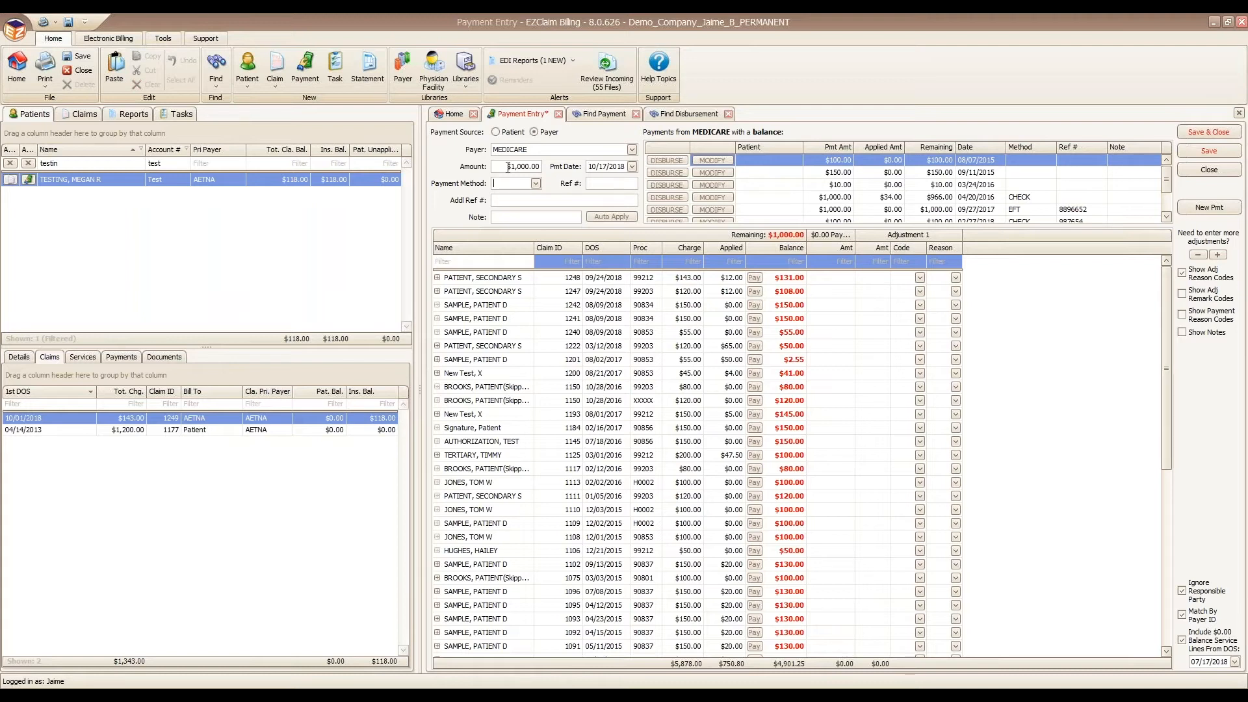
left_click(536, 184)
left_click(536, 184)
type("CHECK")
left_click(612, 183)
left_click(516, 200)
Step: Replace the patient list filter with the name "new" and select the matching patient
left_click(10, 163)
left_click(84, 160)
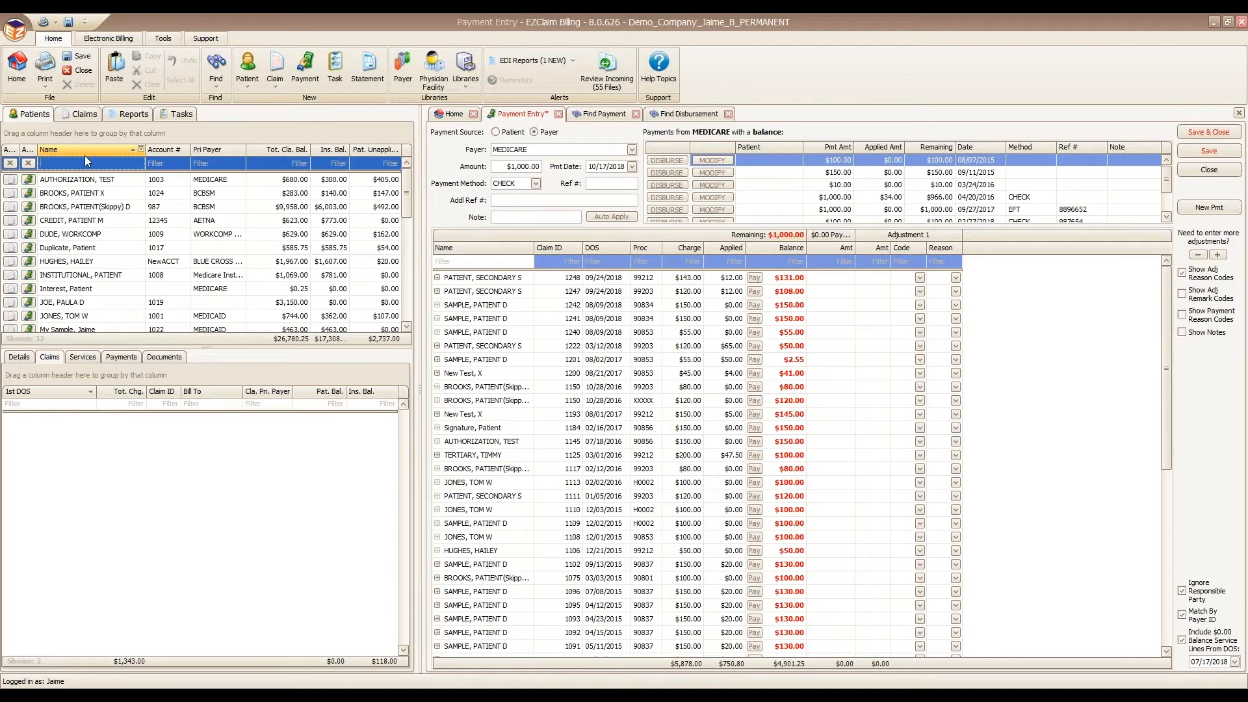
type("new")
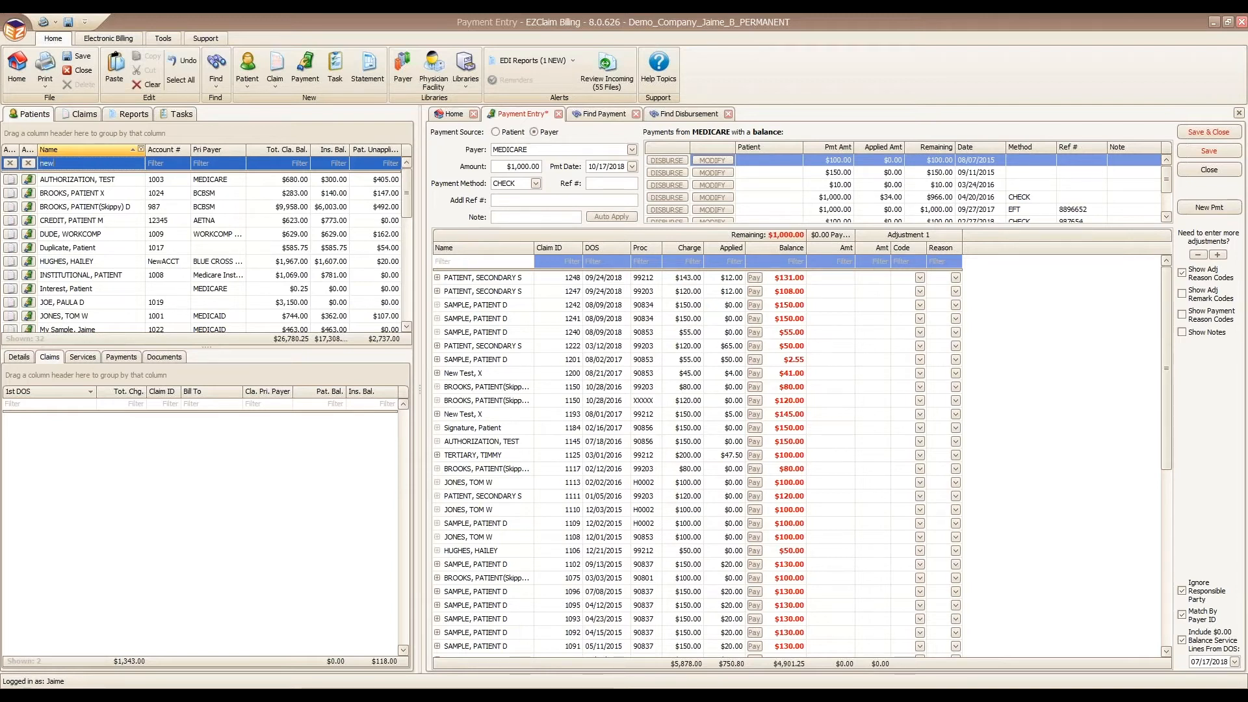
left_click(106, 182)
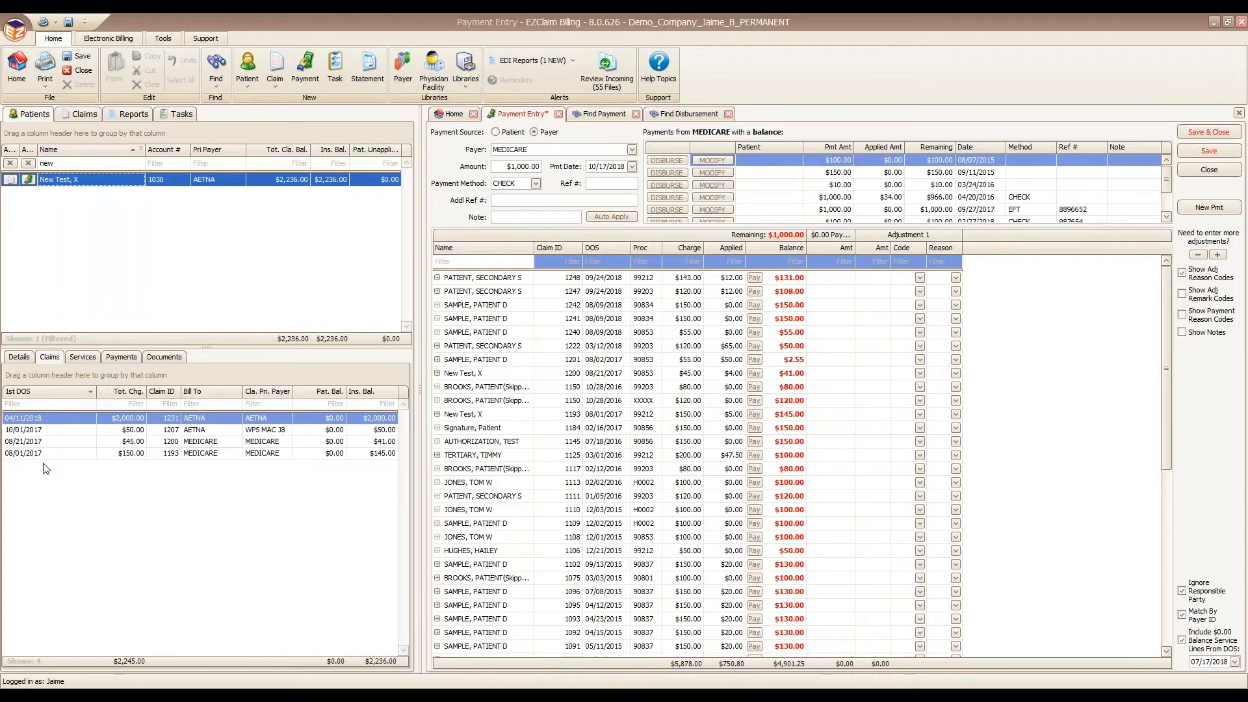
Step: Open the patient's 08/01/2017 and 08/21/2017 MEDICARE claims, agreeing to save the pending payment
left_click(66, 456)
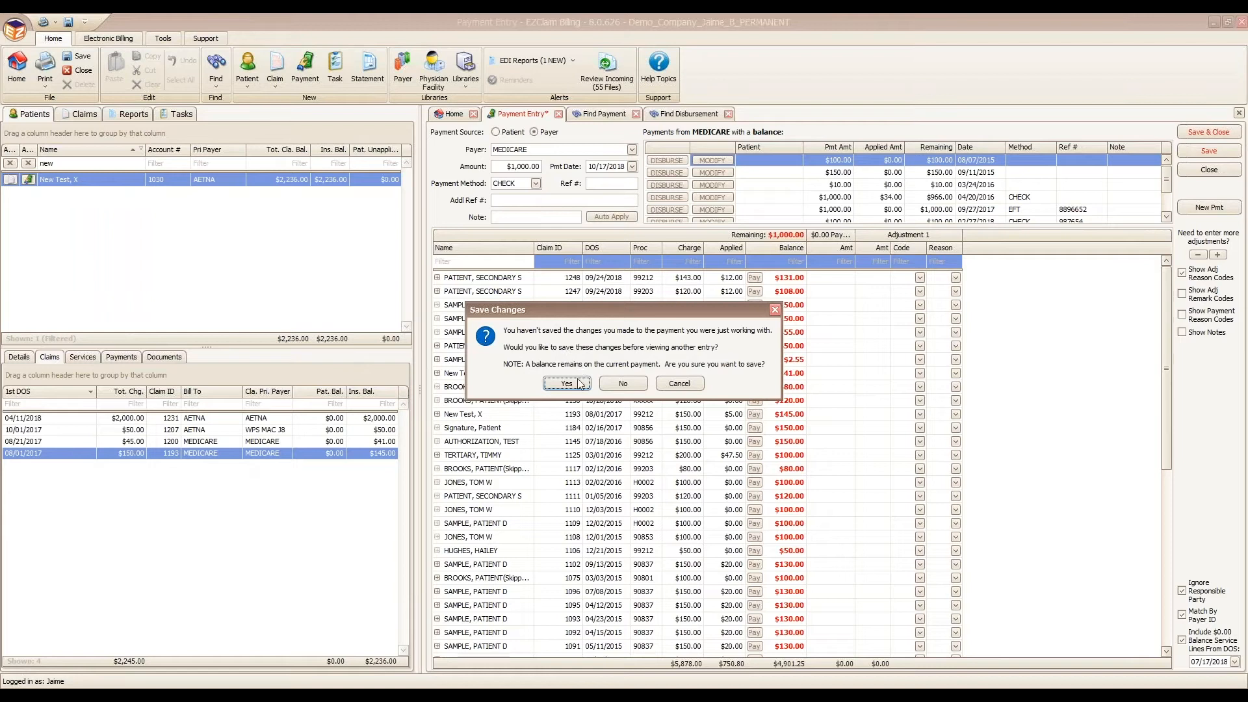
left_click(567, 383)
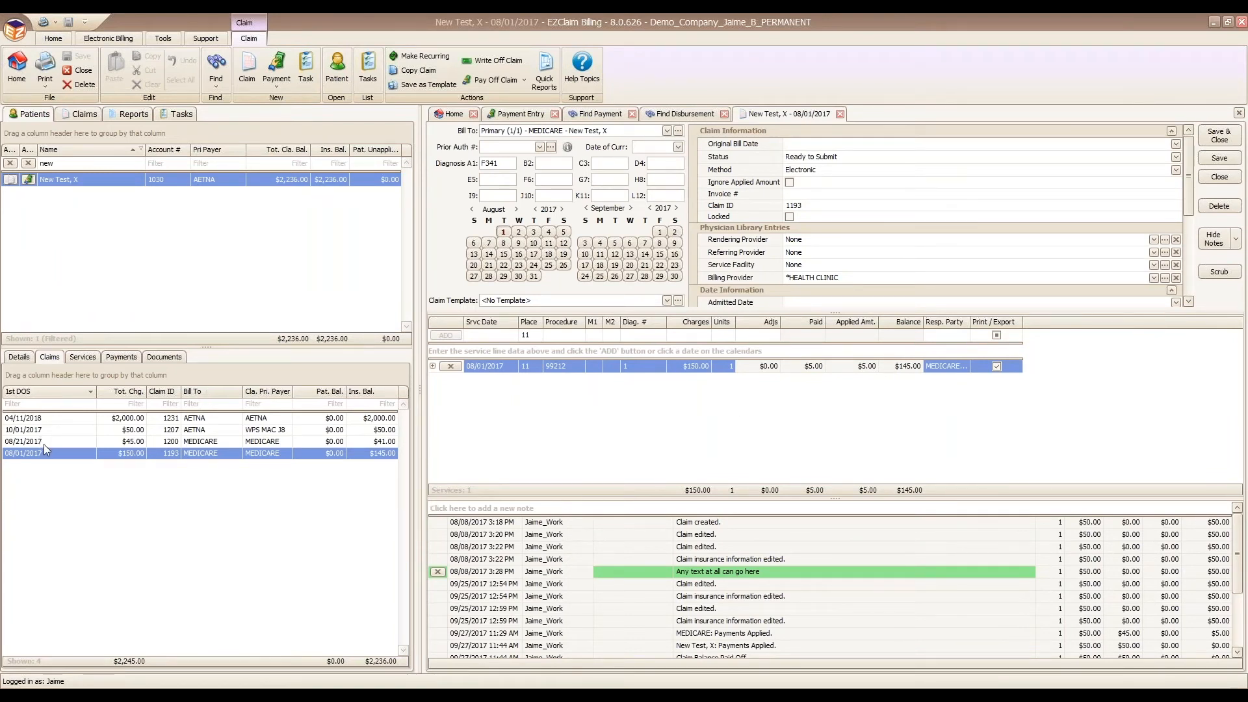
left_click(47, 442)
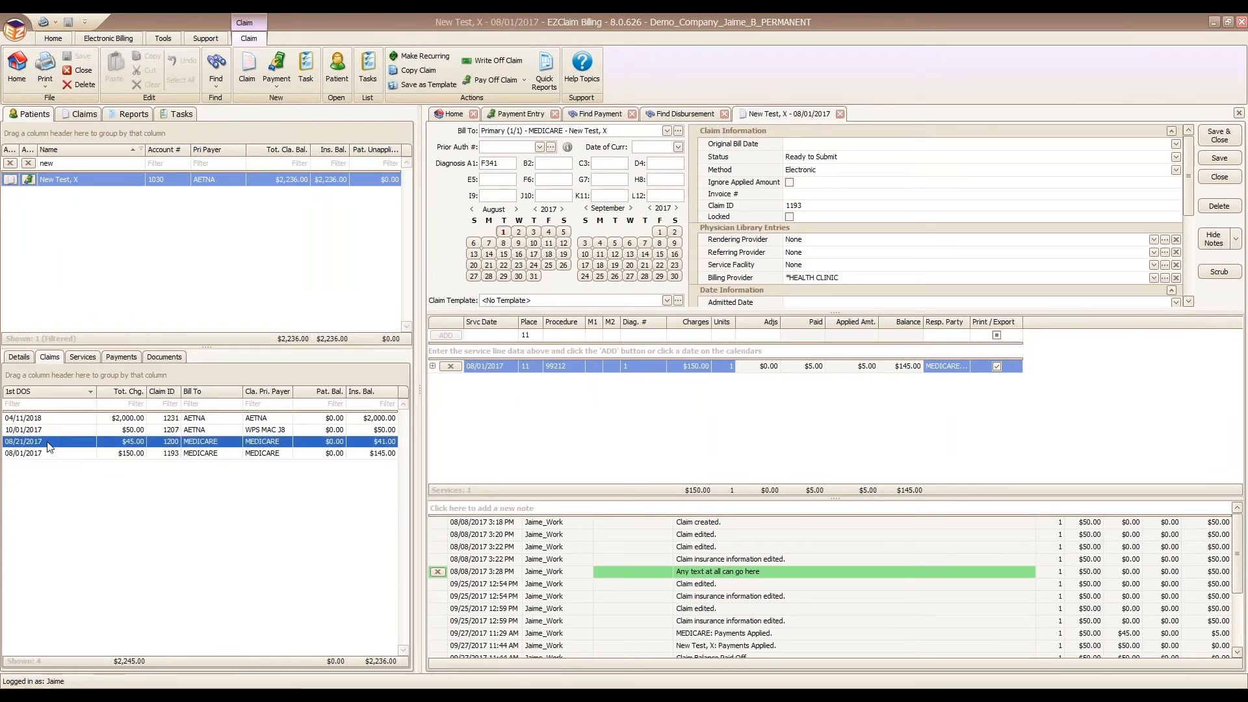
double_click(49, 441)
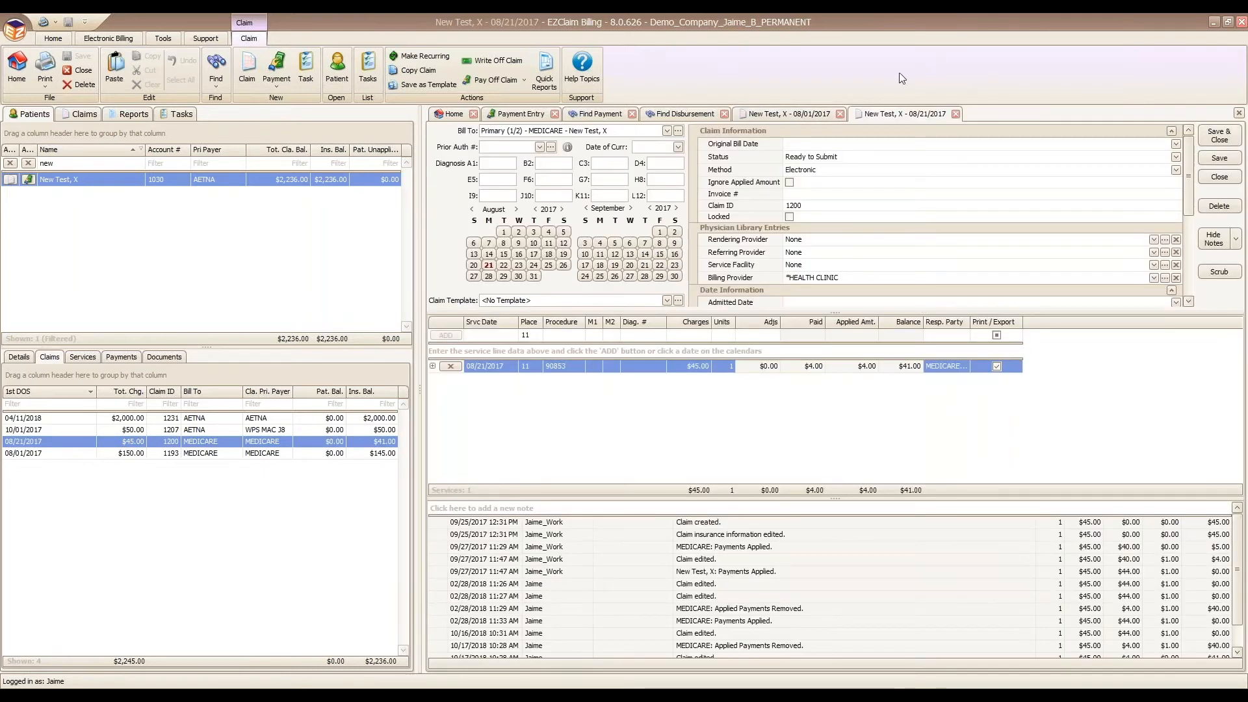
Step: Examine the Bill To payer choices on the 08/01/2017 claim and on the 08/21/2017 claim, leaving both selections as they are
left_click(801, 114)
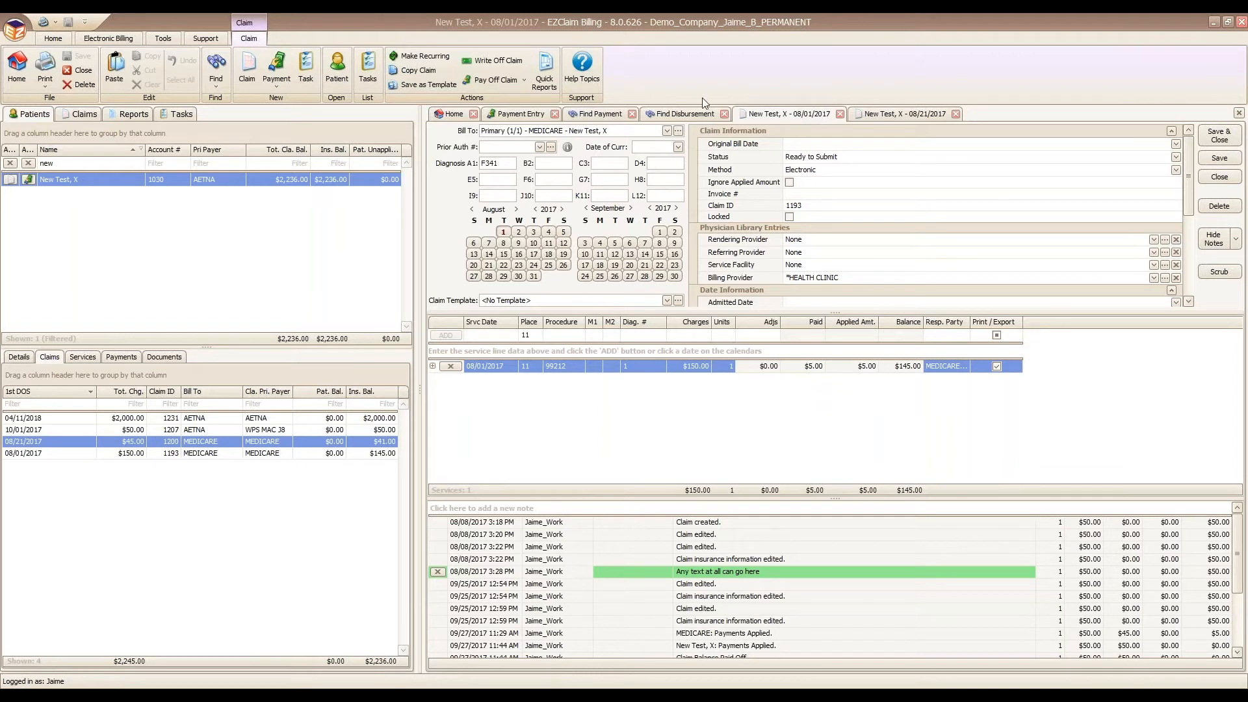
left_click(668, 132)
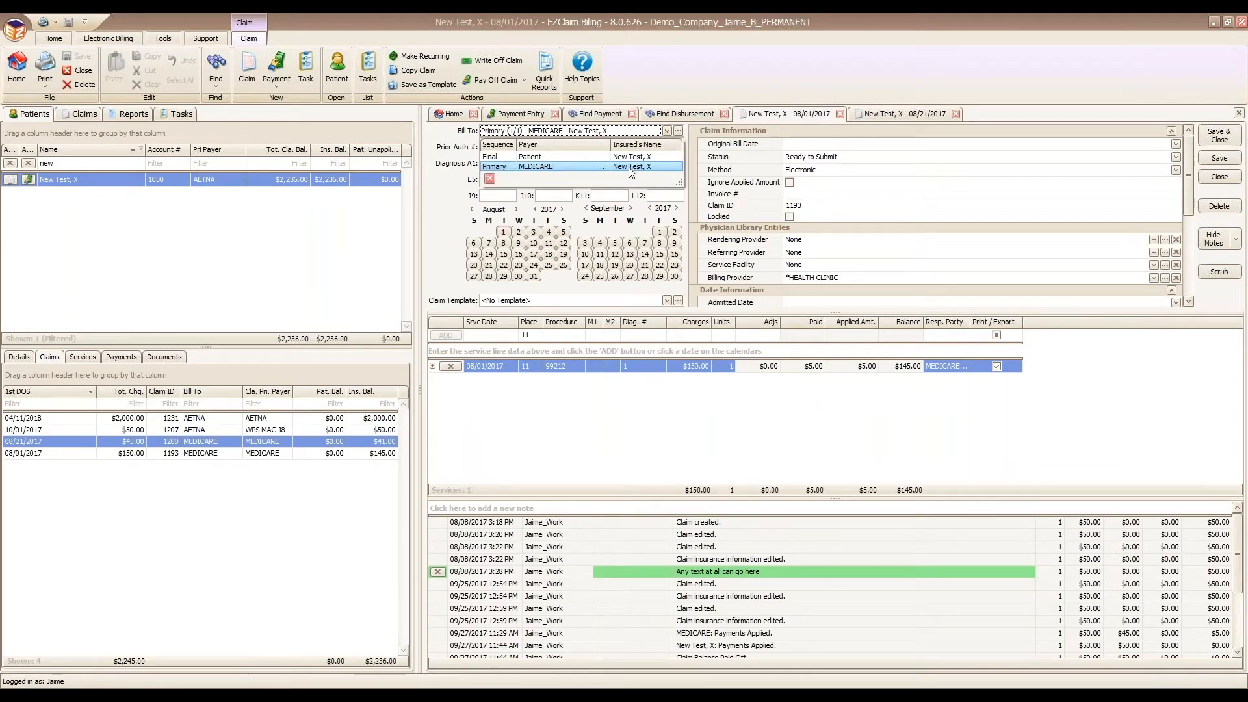
left_click(739, 436)
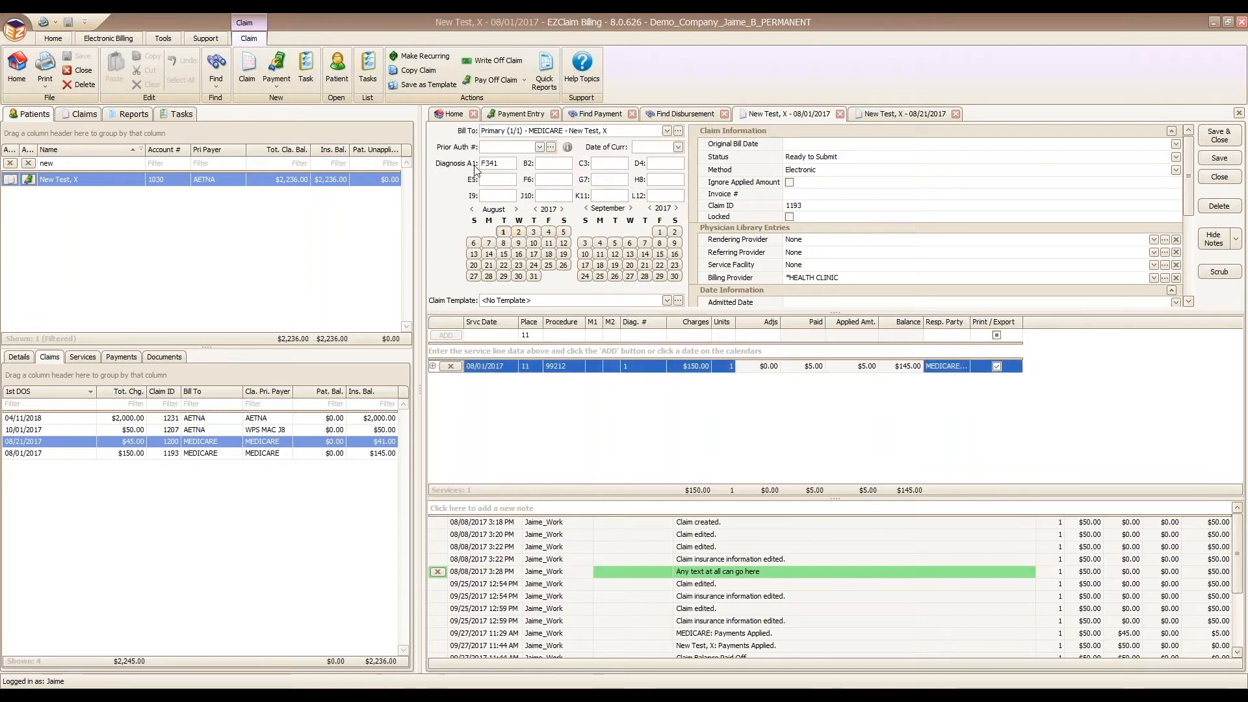
left_click(946, 368)
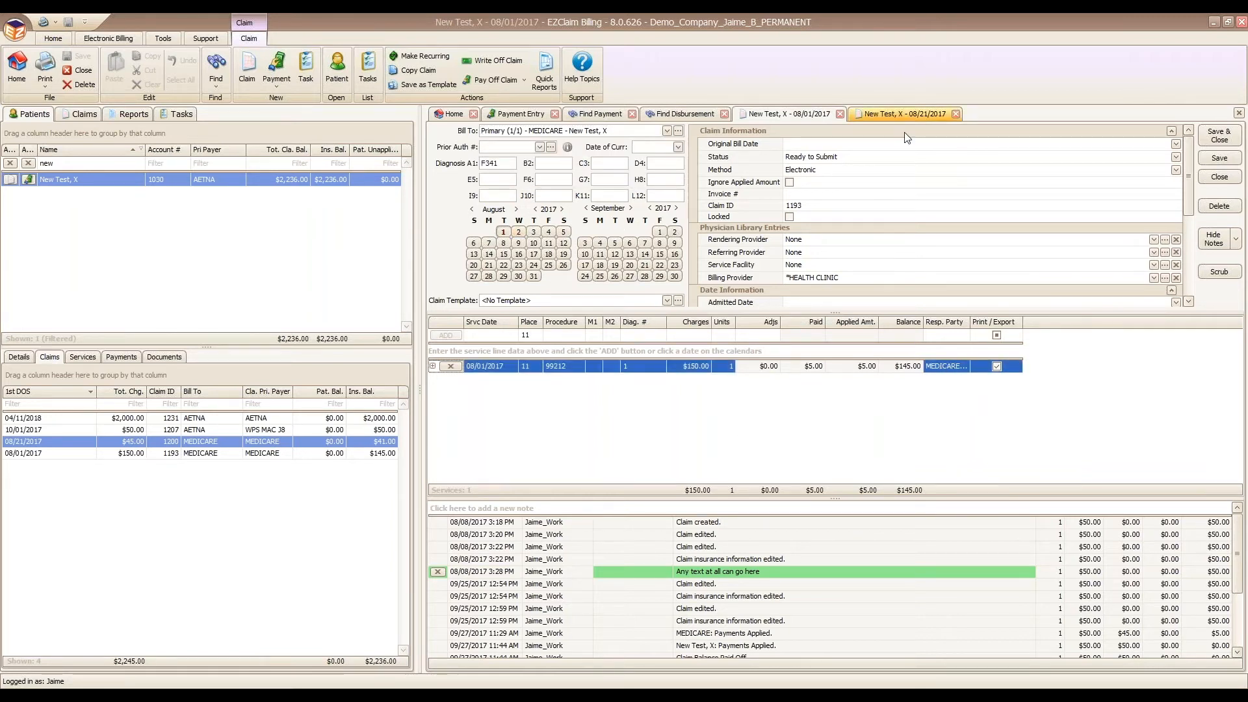
left_click(903, 115)
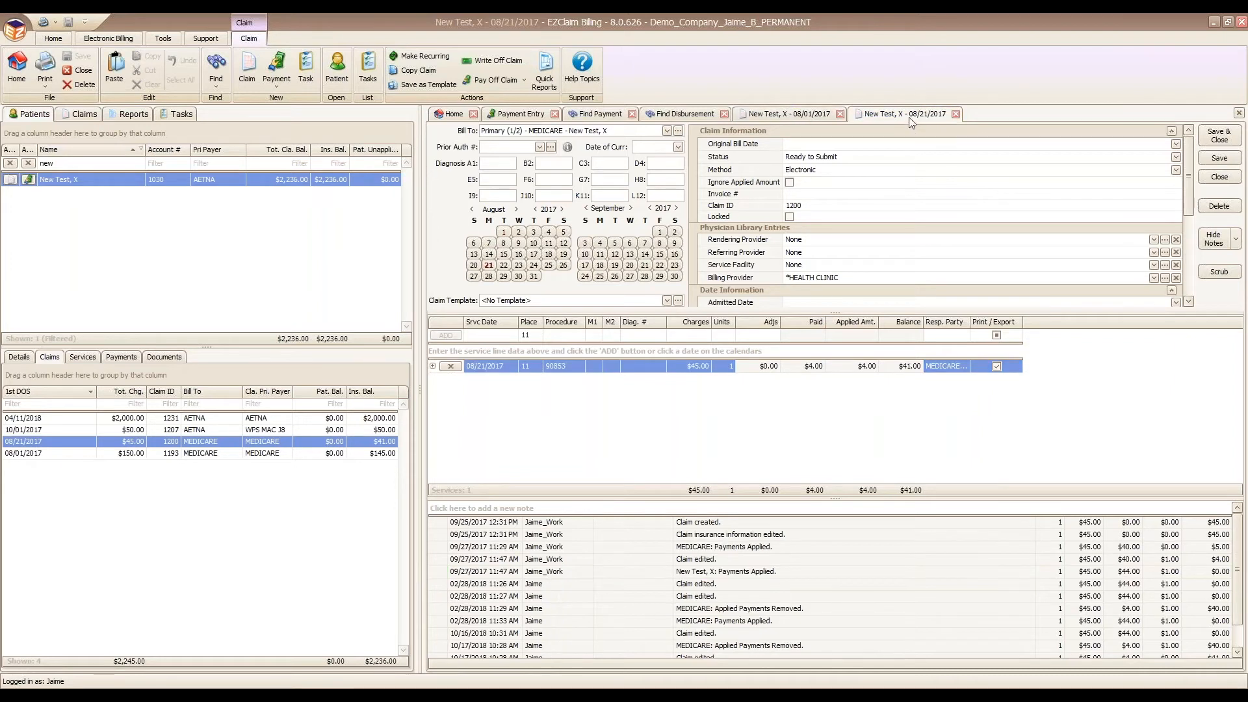
left_click(667, 133)
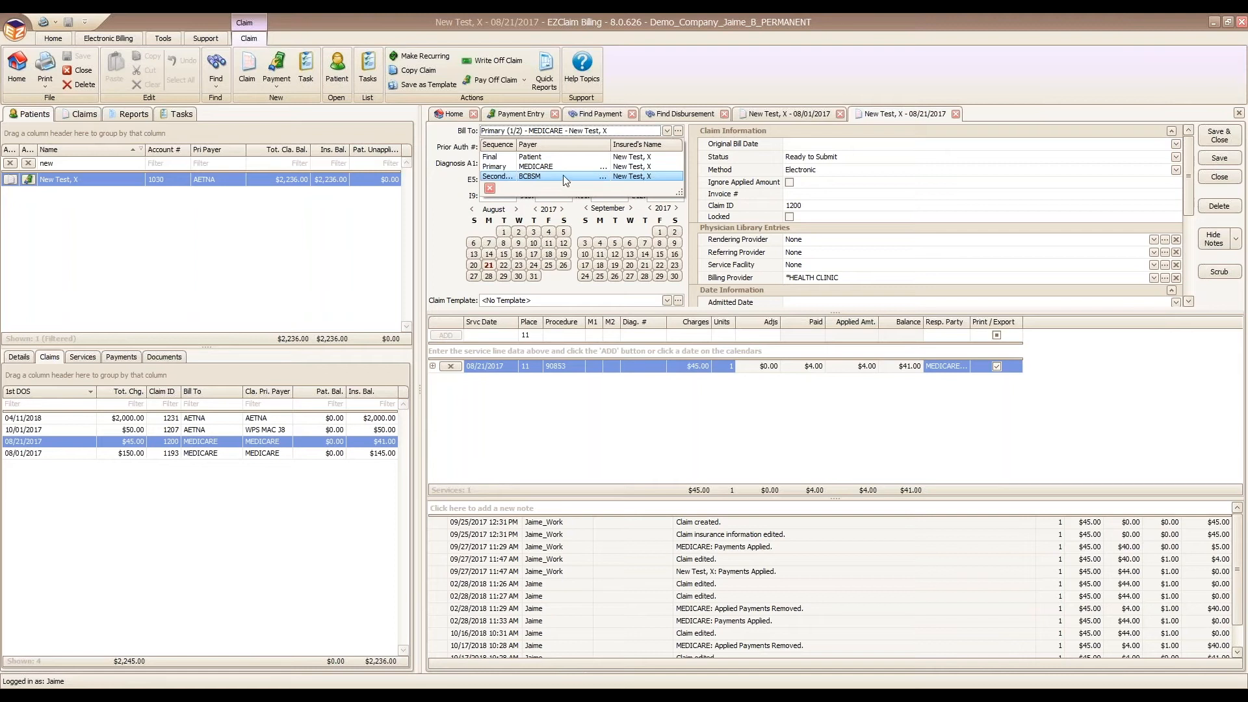
left_click(968, 461)
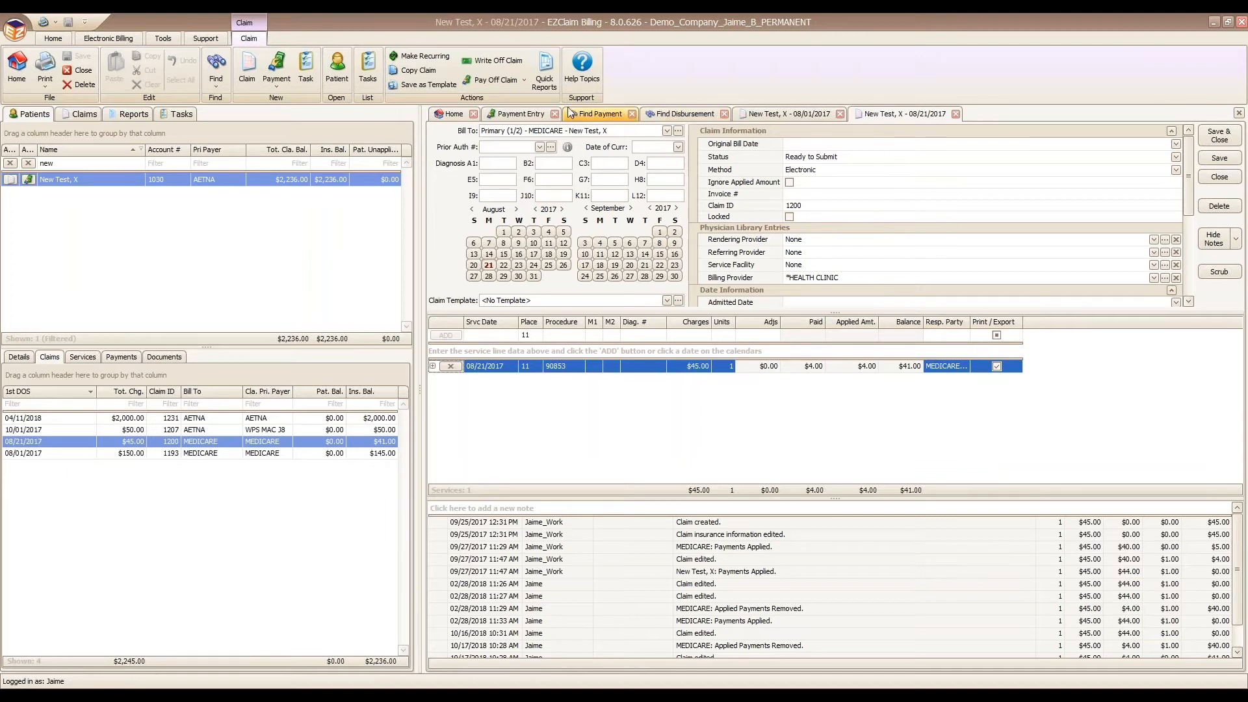
Step: Return to the MEDICARE payment entry and filter its service lines by the name "new"
left_click(594, 114)
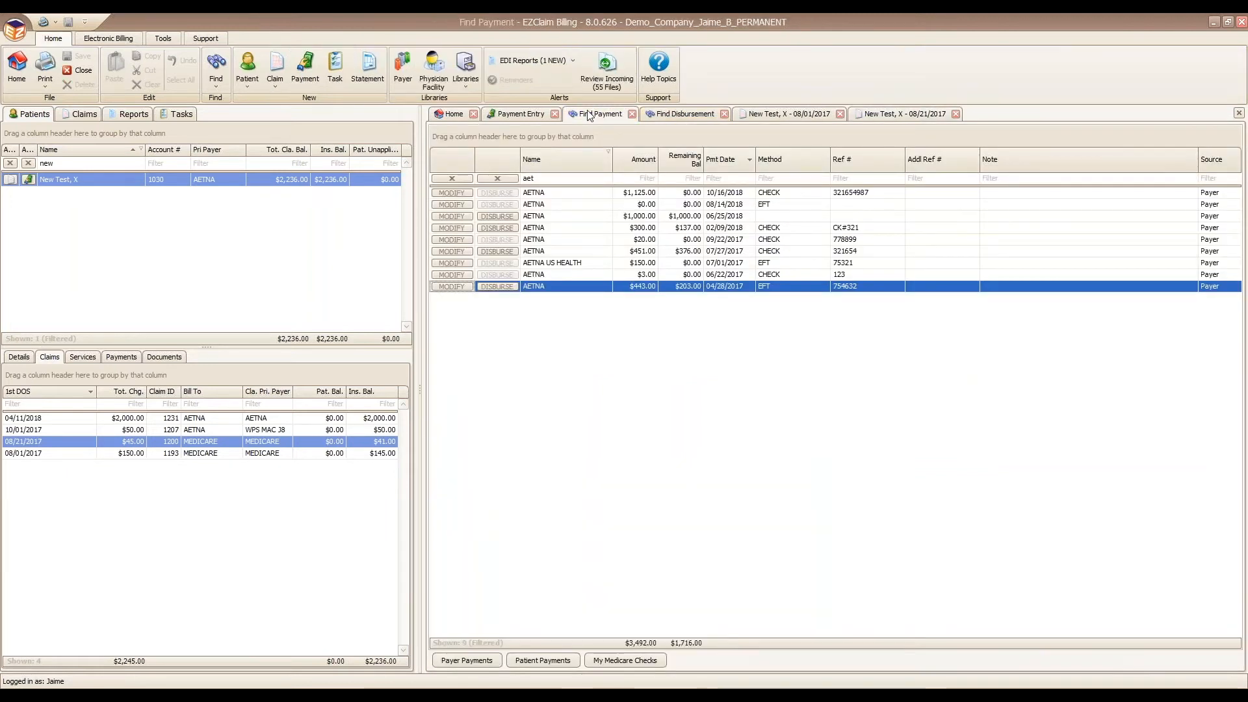
left_click(523, 114)
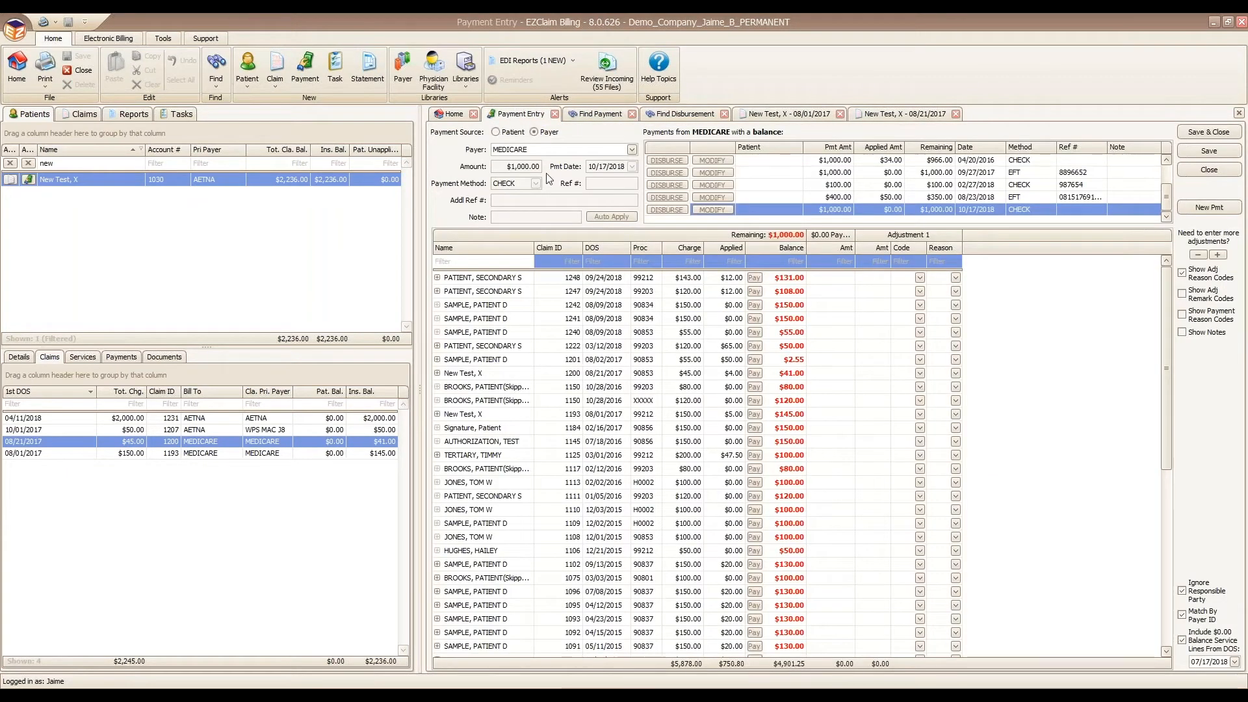
left_click(489, 260)
type("new")
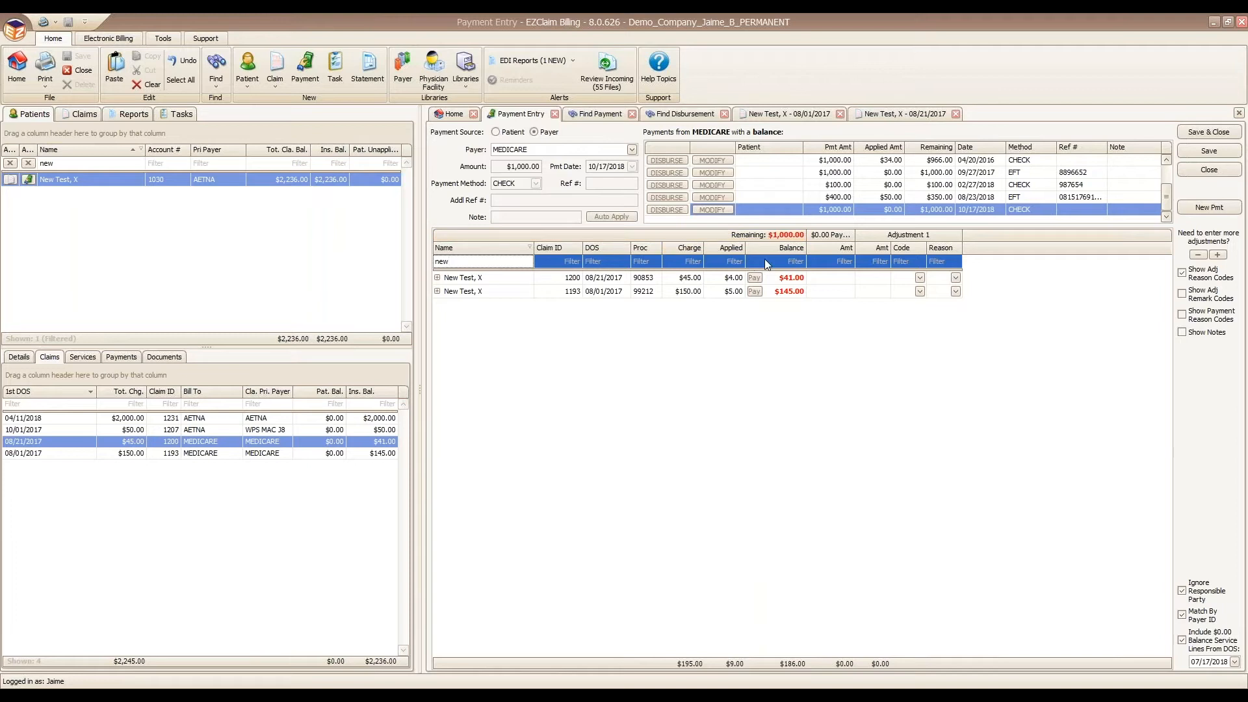
Step: Apply $40.00 of the payment to the 08/21/2017 service line and $130.00 to the 08/01/2017 line
left_click(838, 278)
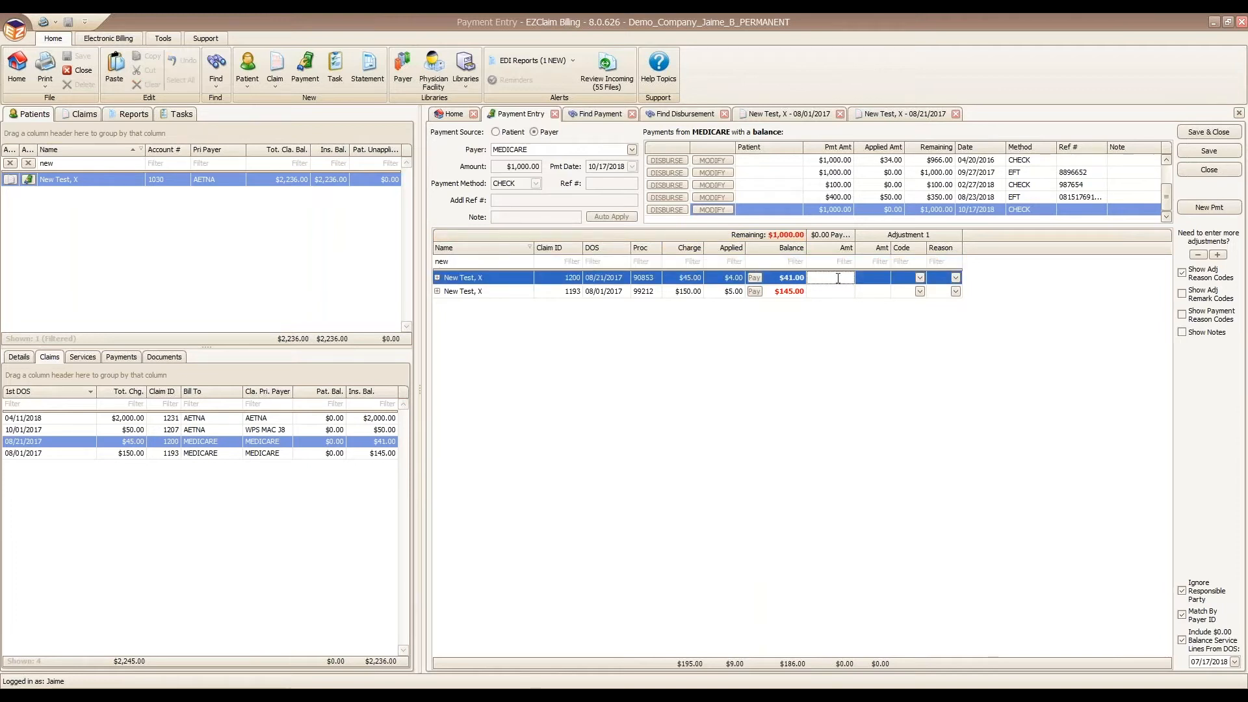
type("40")
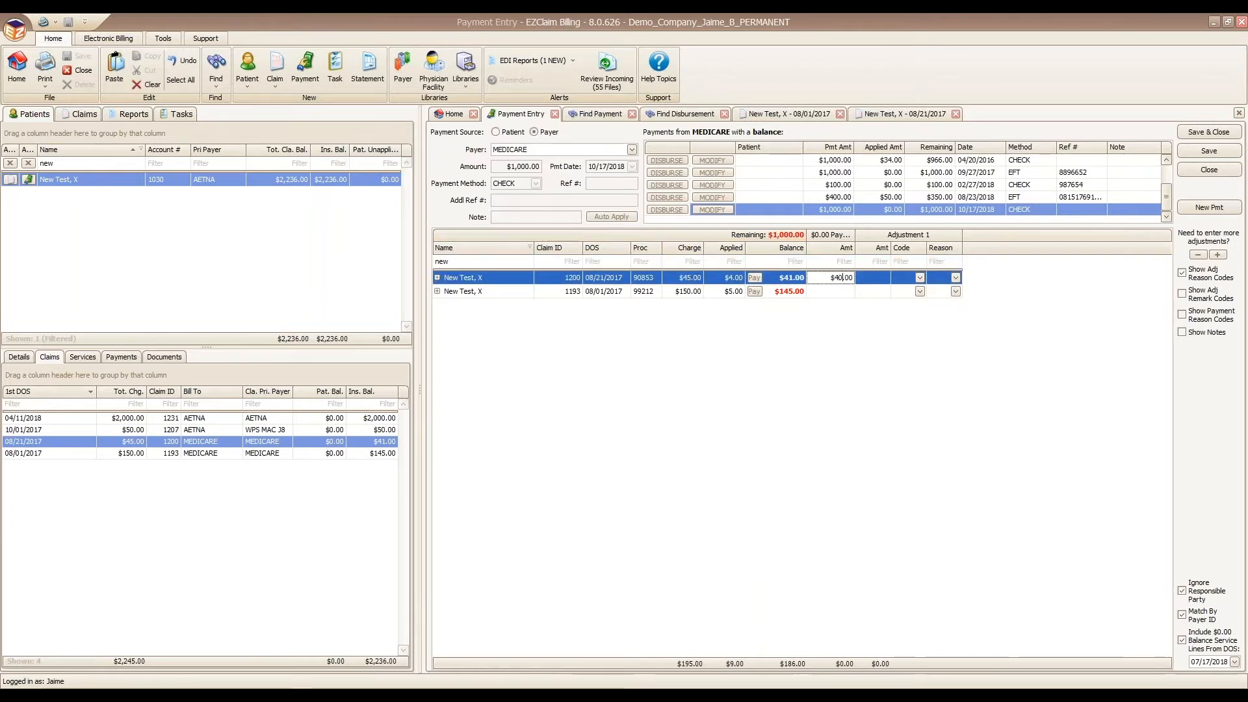
left_click(841, 294)
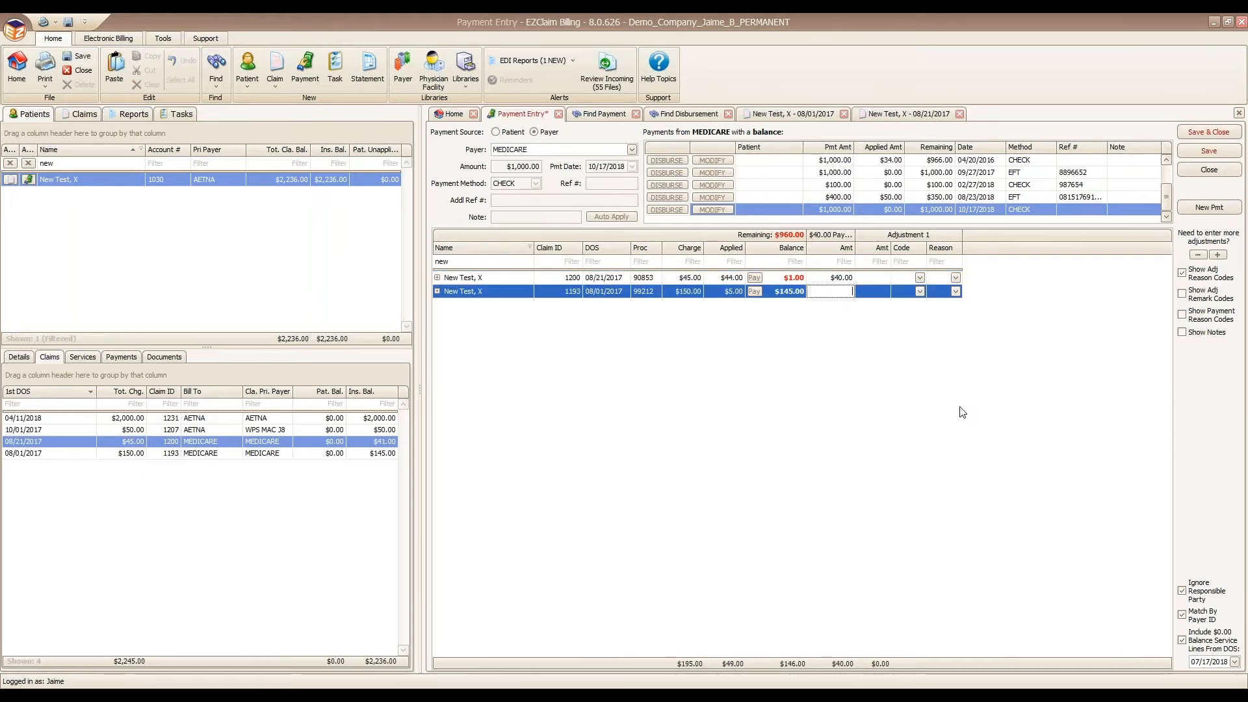
type("130")
key("Tab")
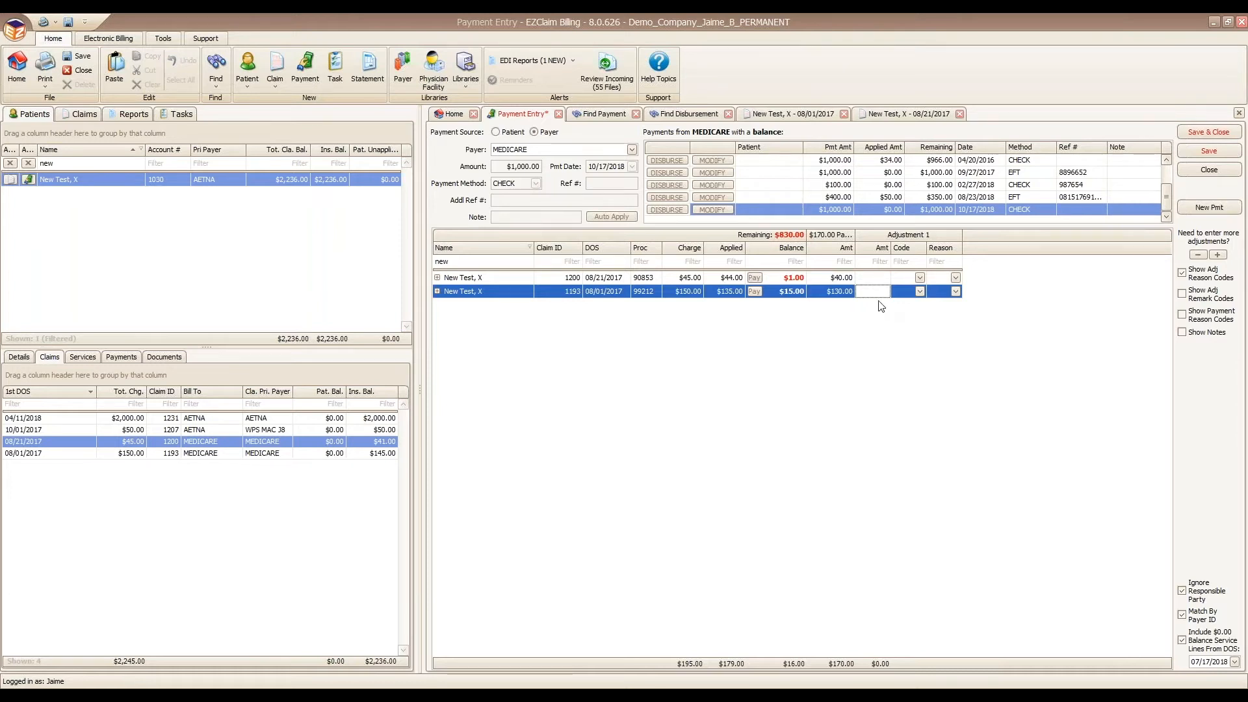
Step: Enter a $15.00 adjustment with code CO and reason 45 on the 08/01/2017 service line
left_click(876, 277)
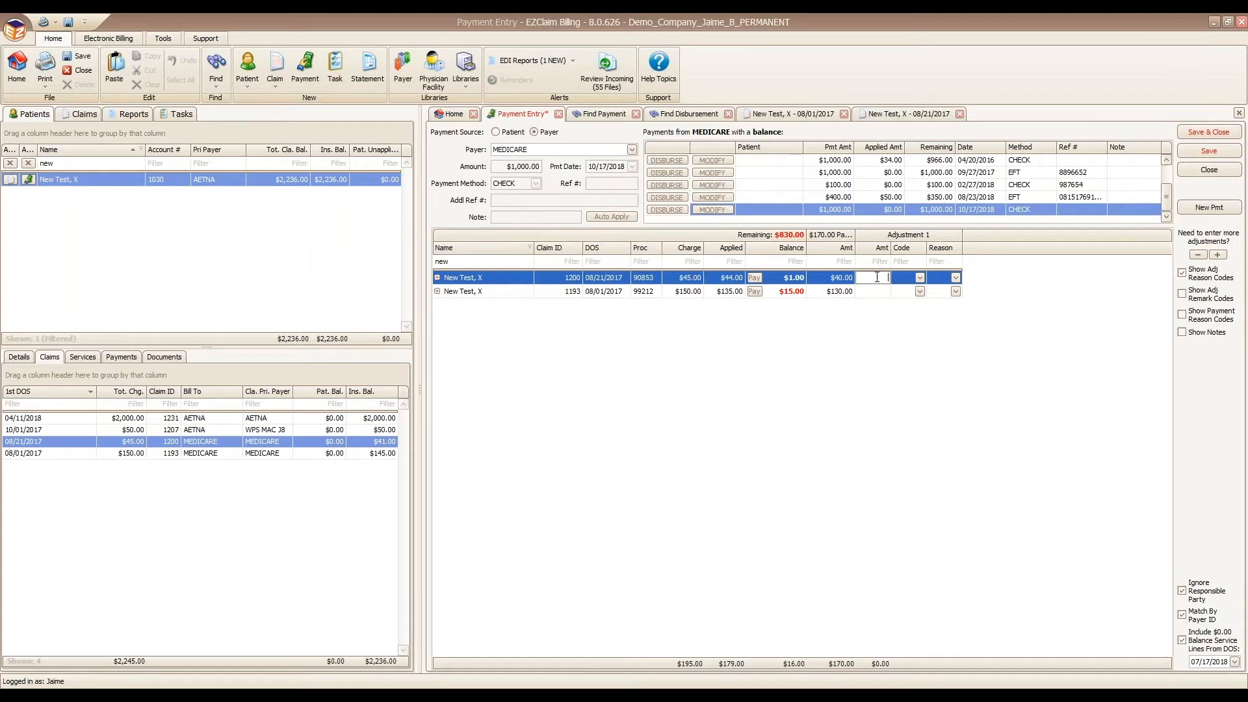
left_click(875, 291)
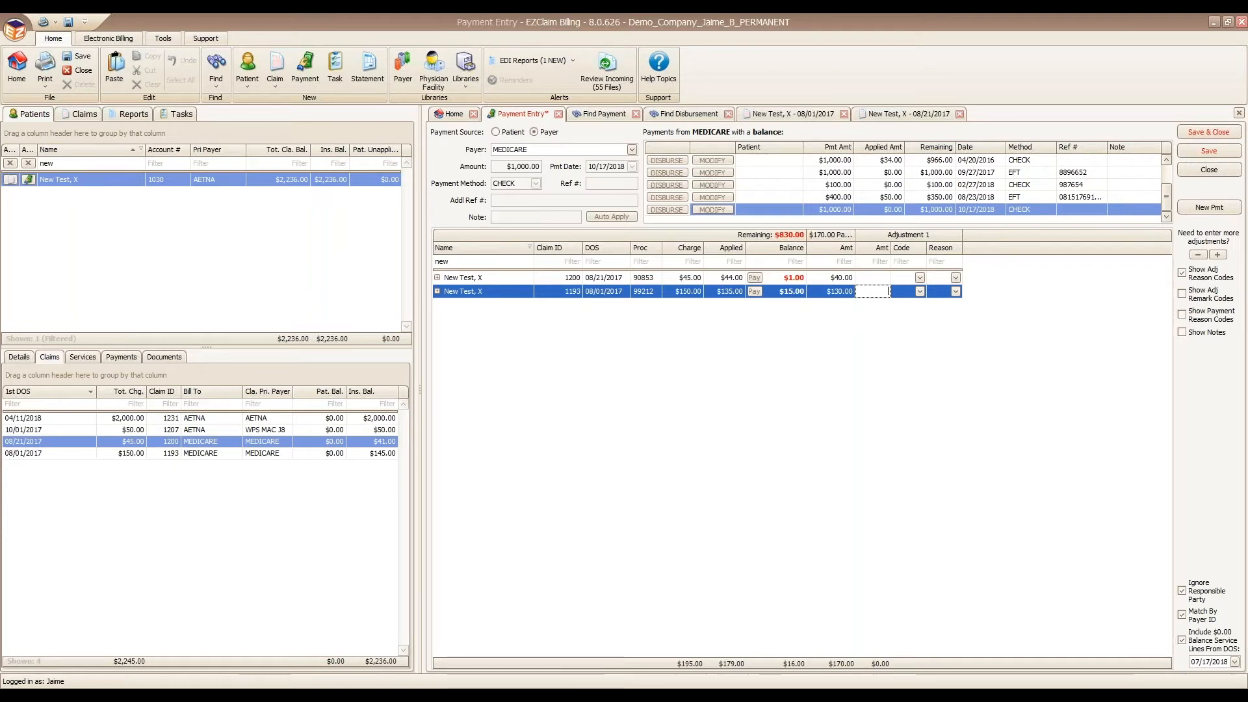
type("15")
key("Tab")
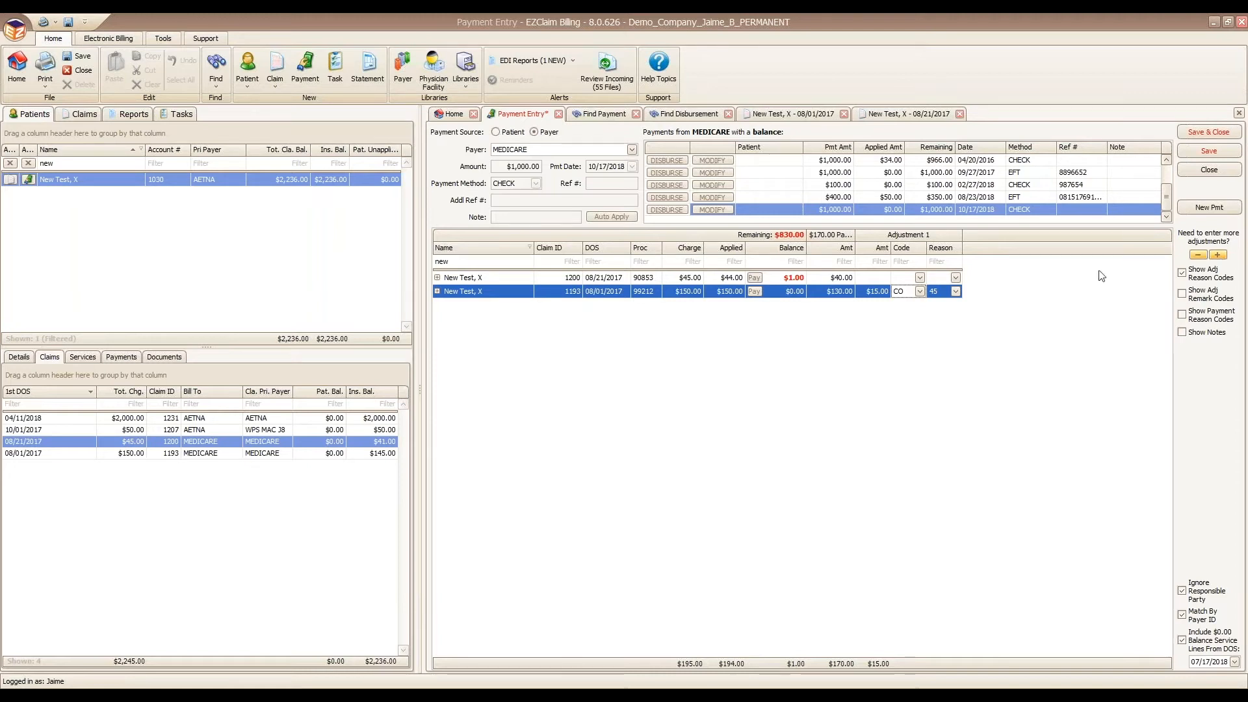
Step: Add the Adjustment 2 and Adjustment 3 column groups to the service line grid and remove them again
left_click(1224, 258)
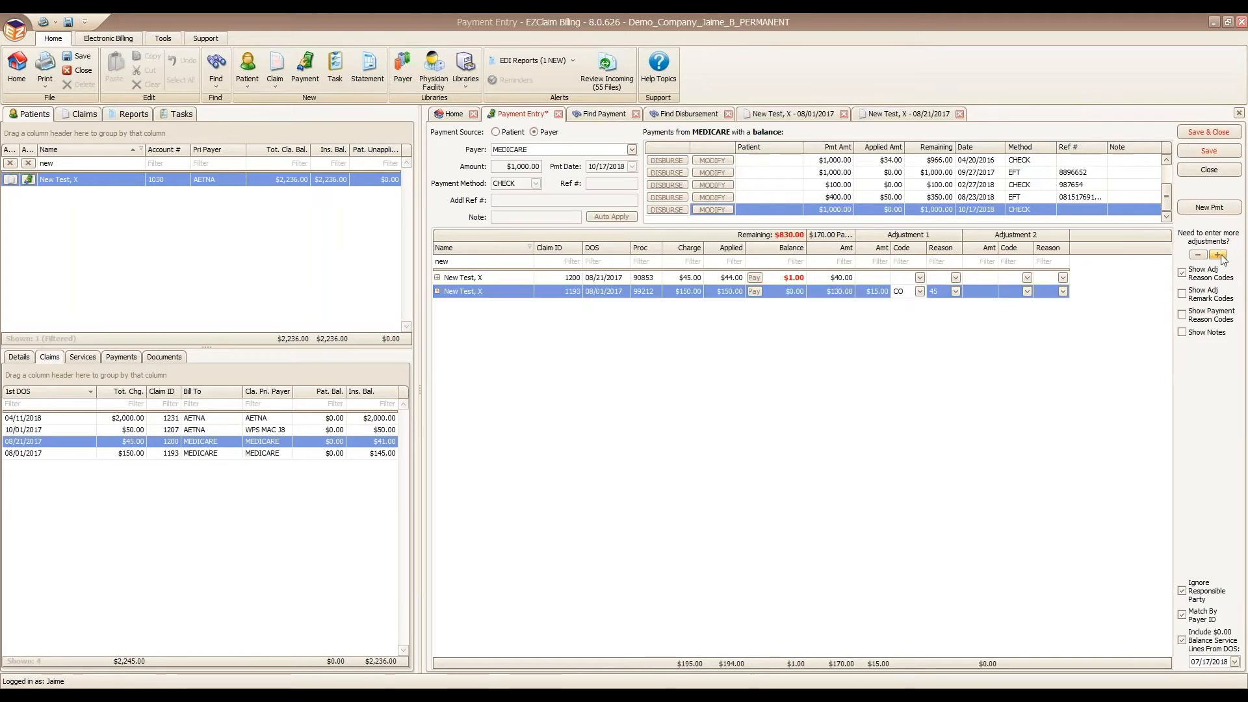
left_click(1219, 255)
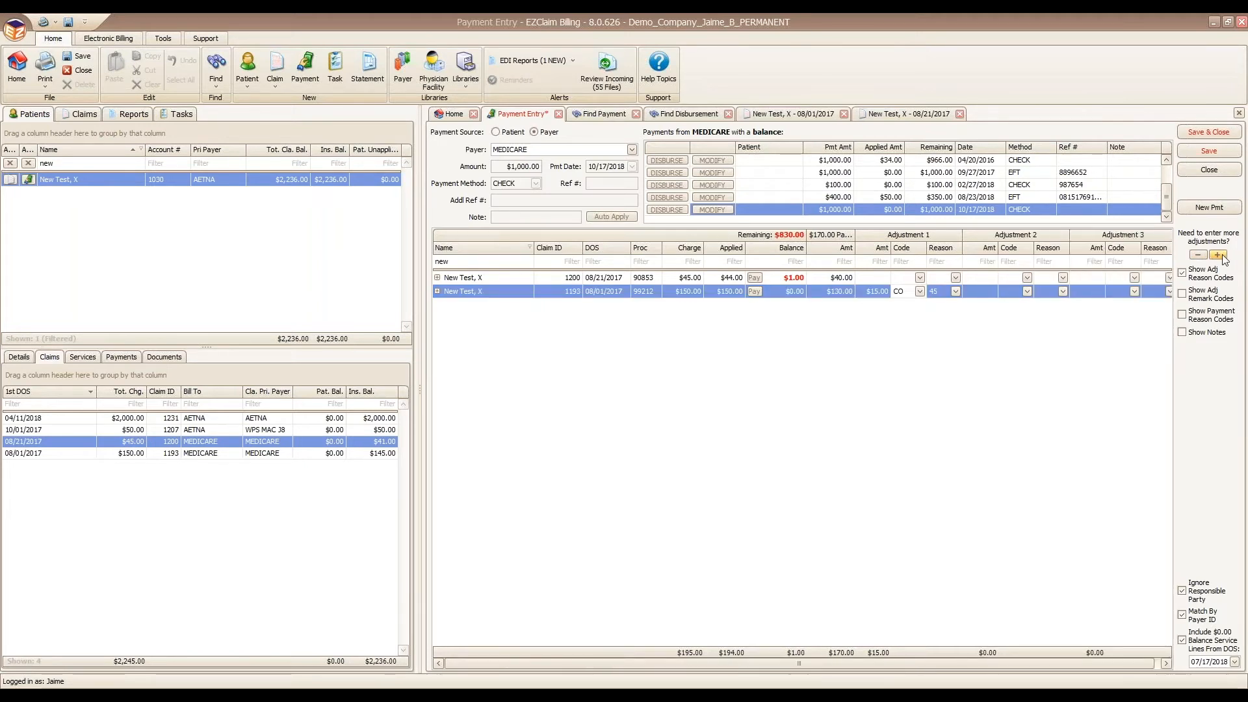
left_click(1199, 255)
left_click(1199, 255)
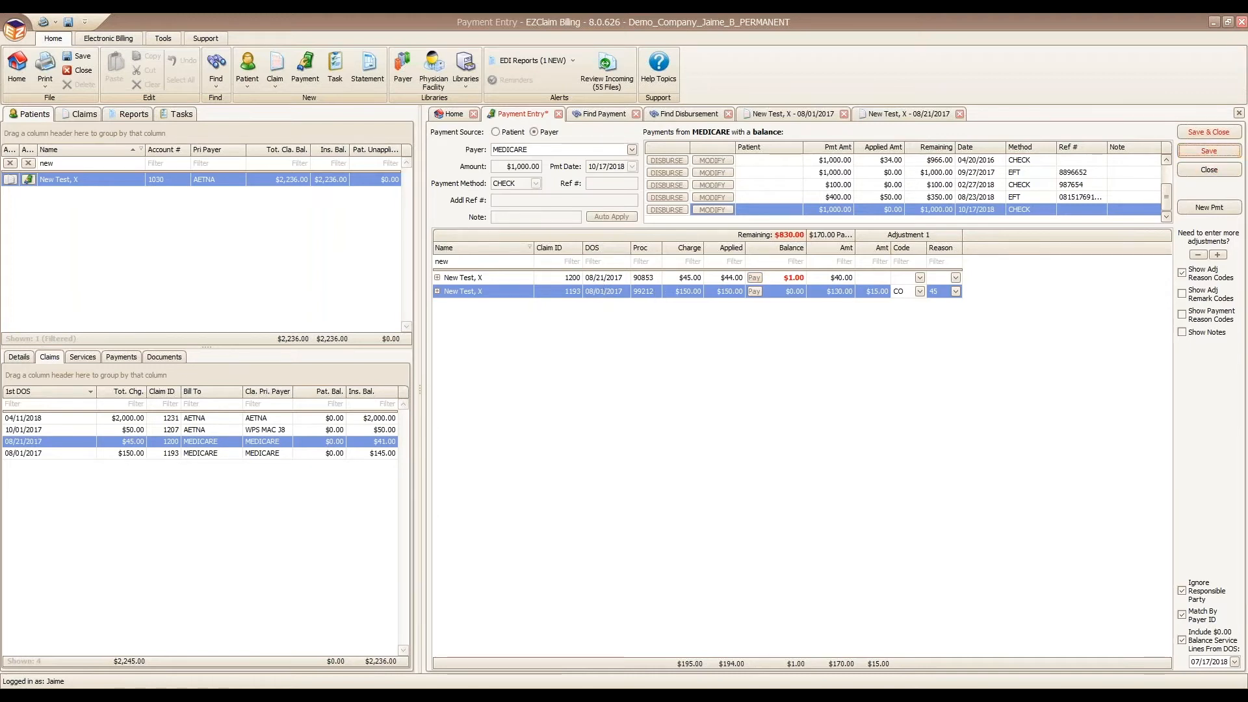
Step: Save the MEDICARE payment's disbursements and accept leaving a balance on the payment
left_click(1207, 151)
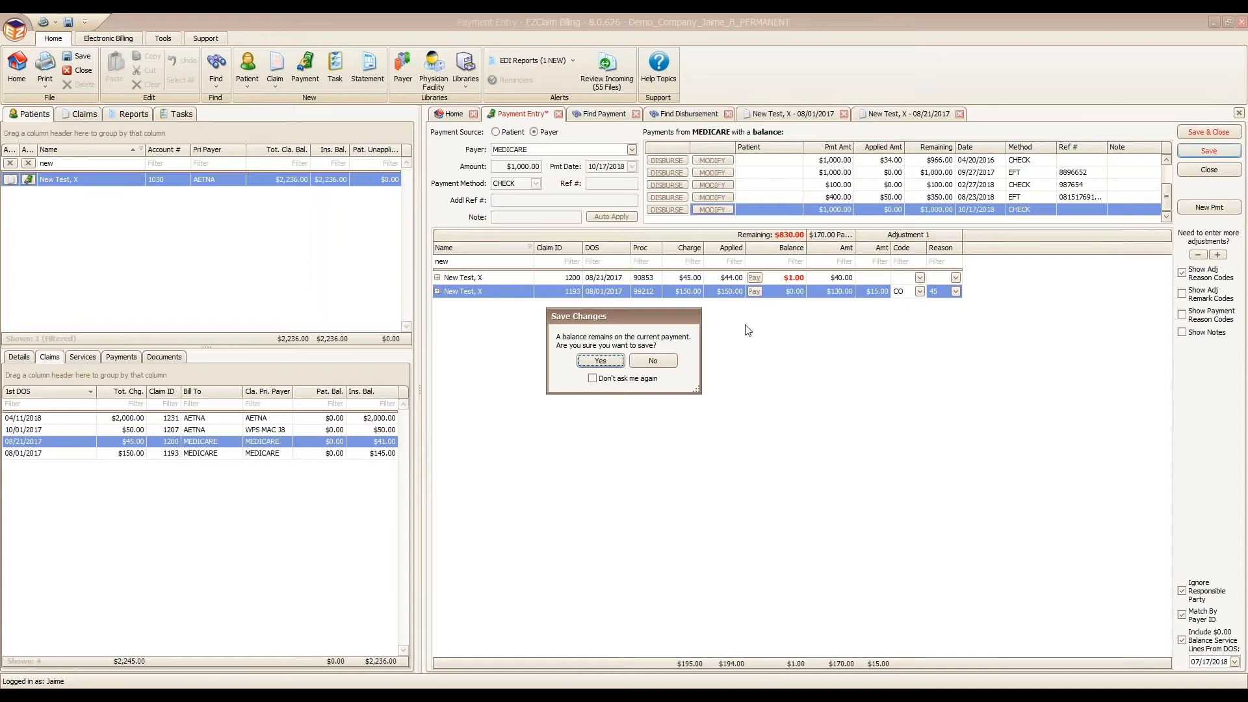
left_click(600, 361)
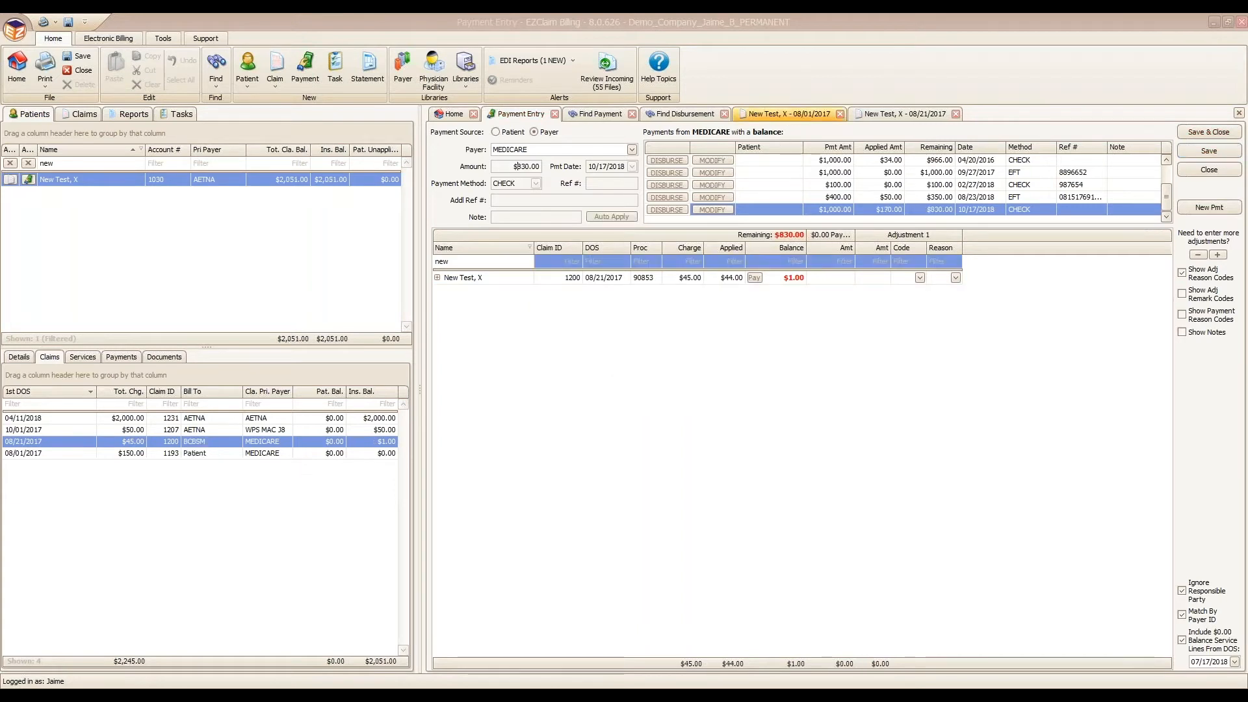
Step: Review the 08/01/2017 and 08/21/2017 claims for their bill-to party, paid amounts and balances, and close both
left_click(790, 114)
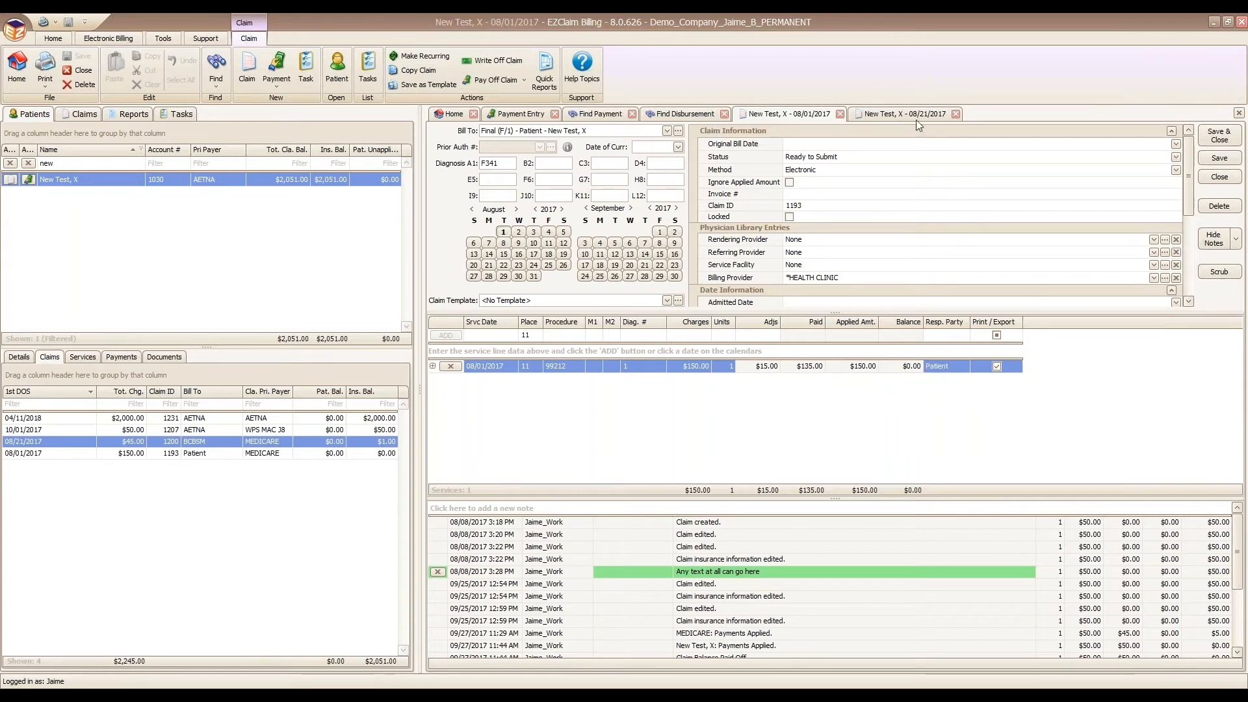
left_click(898, 112)
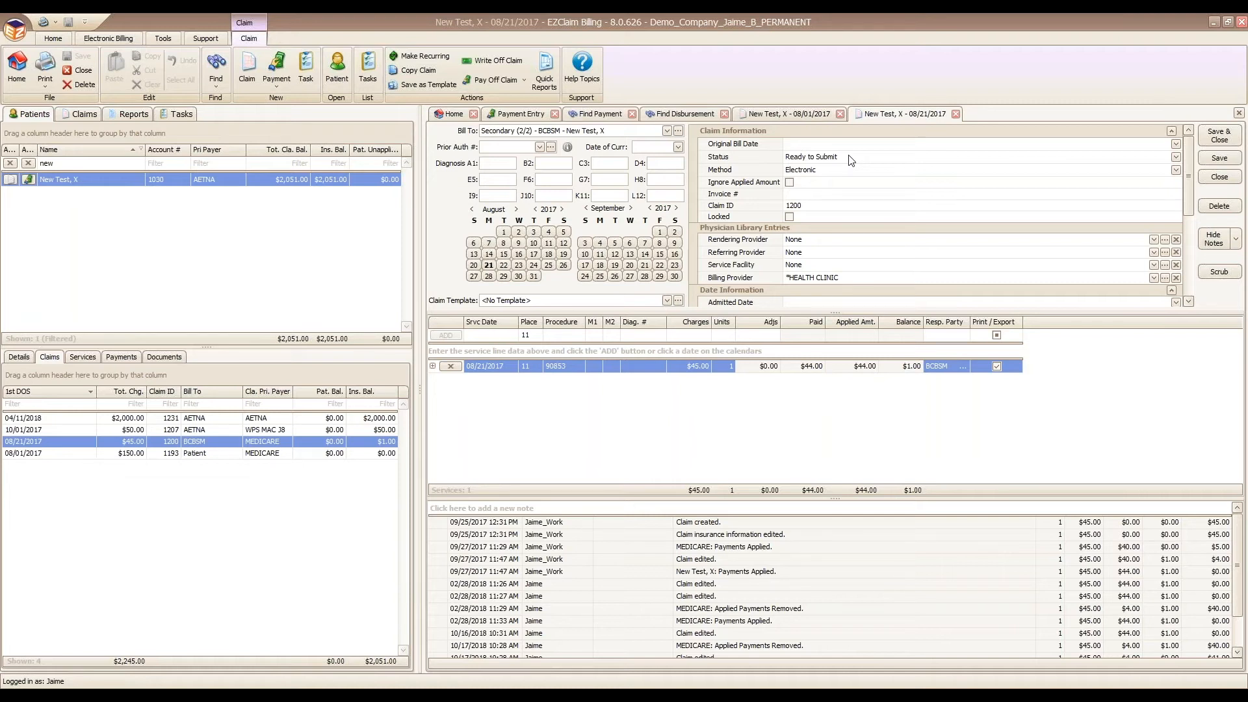
left_click(955, 114)
left_click(840, 115)
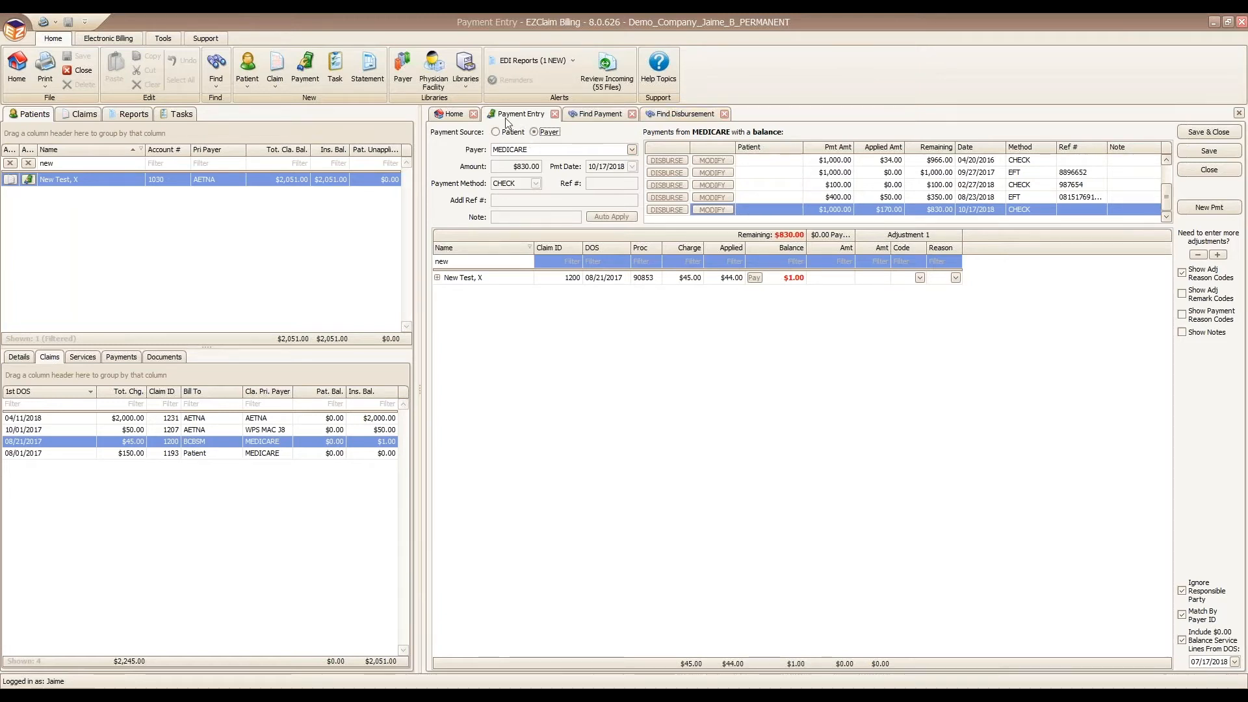
Step: Clear the service line name filter and close the payment entry and the disbursement search
left_click(802, 209)
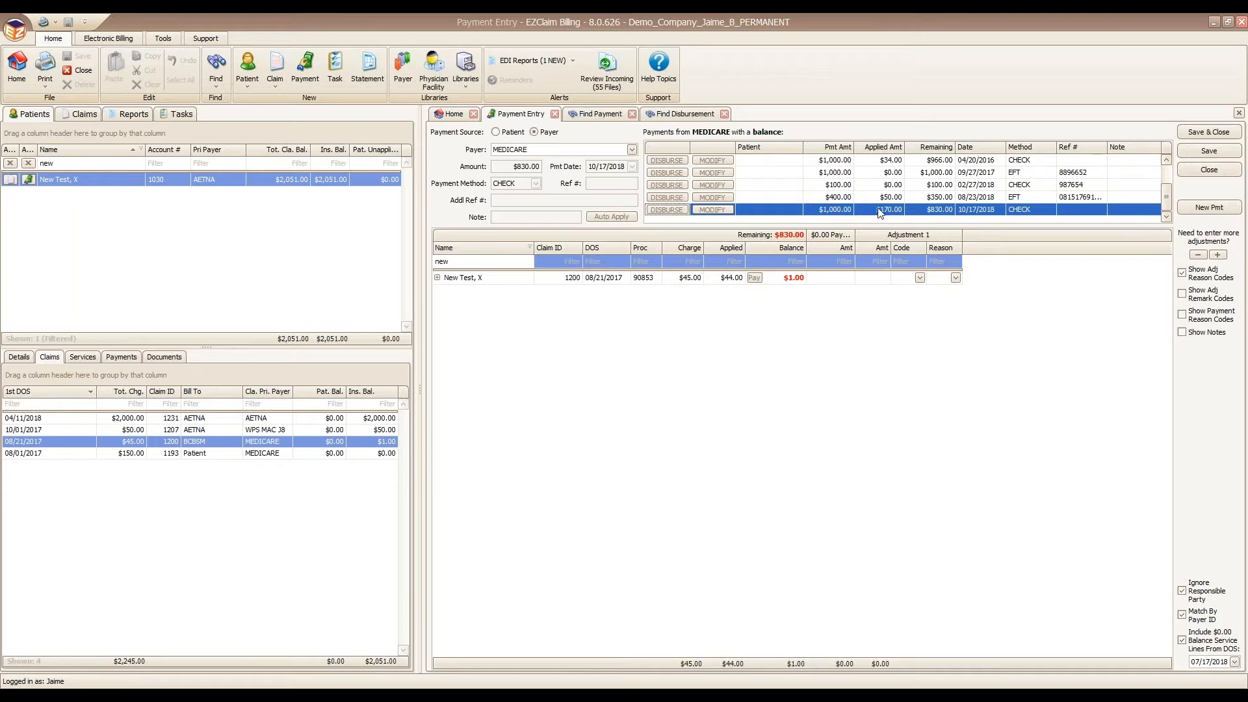
left_click(459, 261)
key("BackSpace")
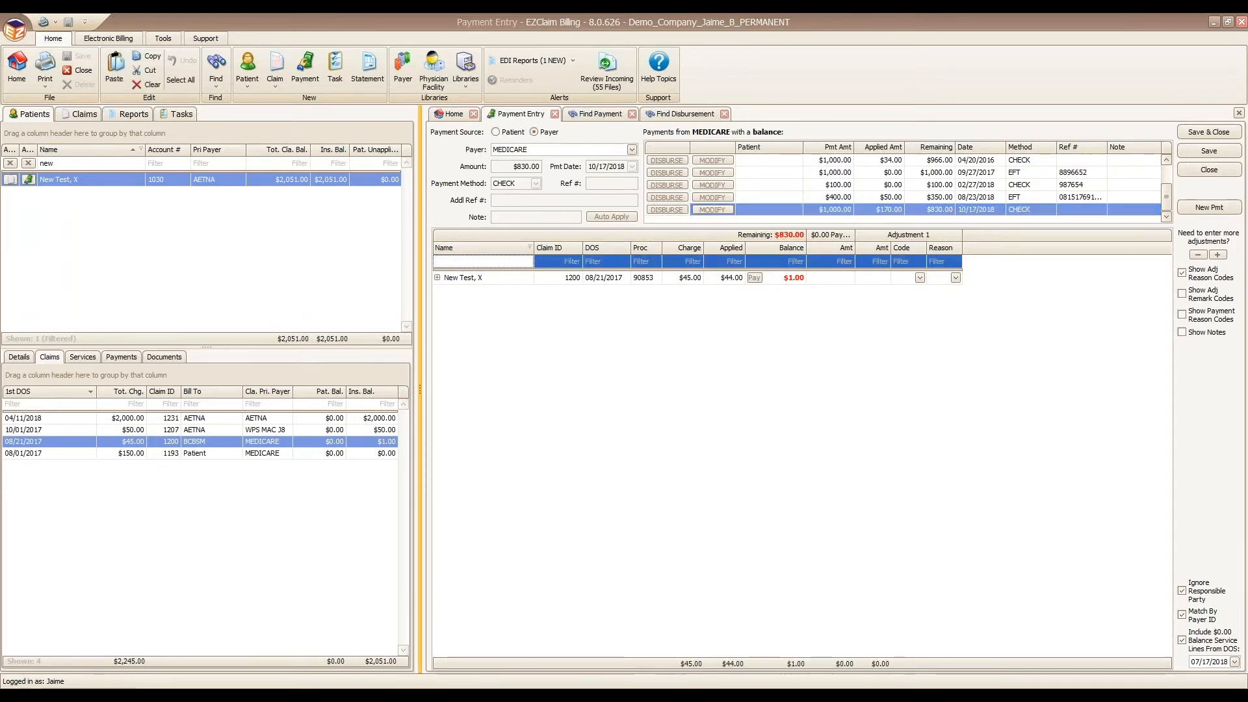
left_click(555, 114)
left_click(644, 115)
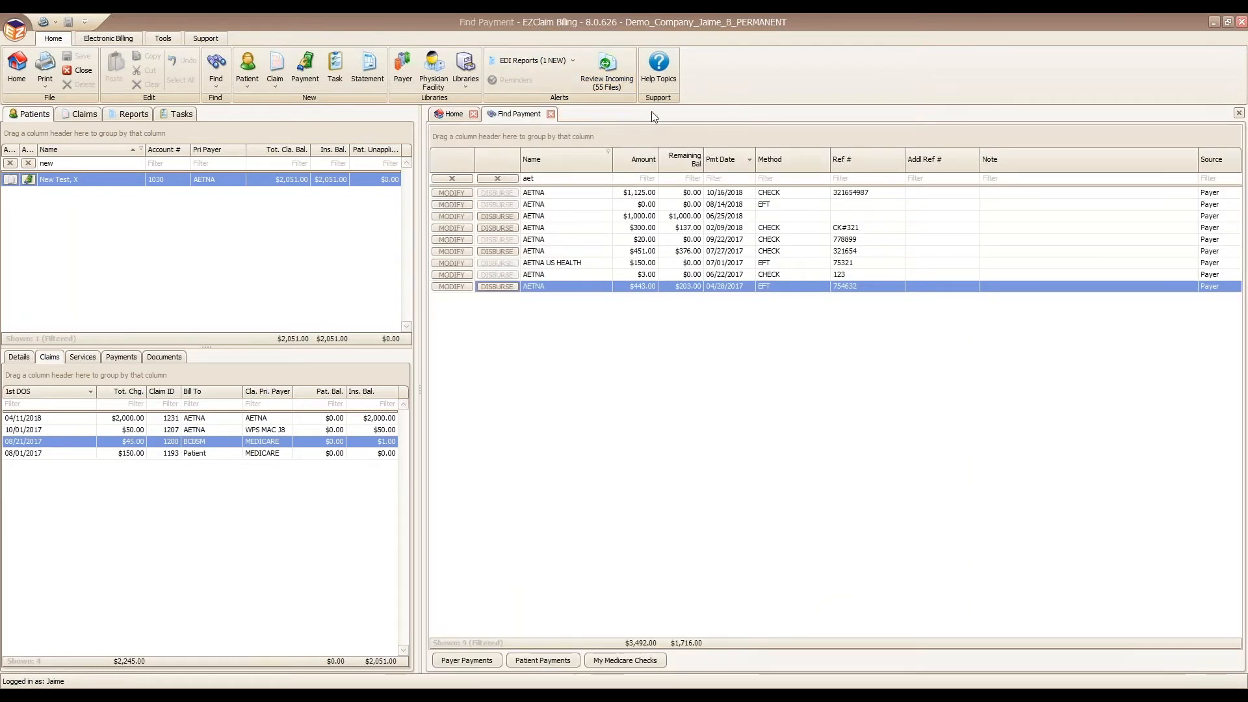
Step: Clear the name filter from the payment search list and open the 10/17/2018 MEDICARE payment for modification
left_click(454, 178)
left_click(454, 178)
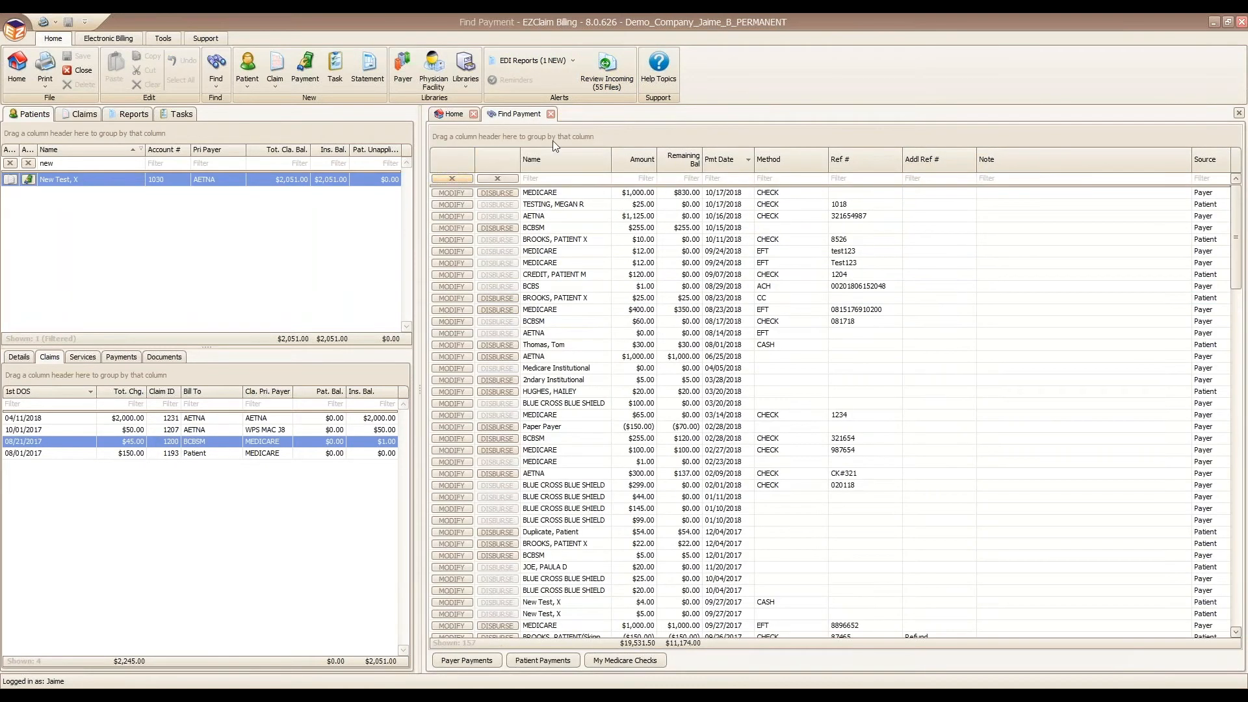
left_click(456, 116)
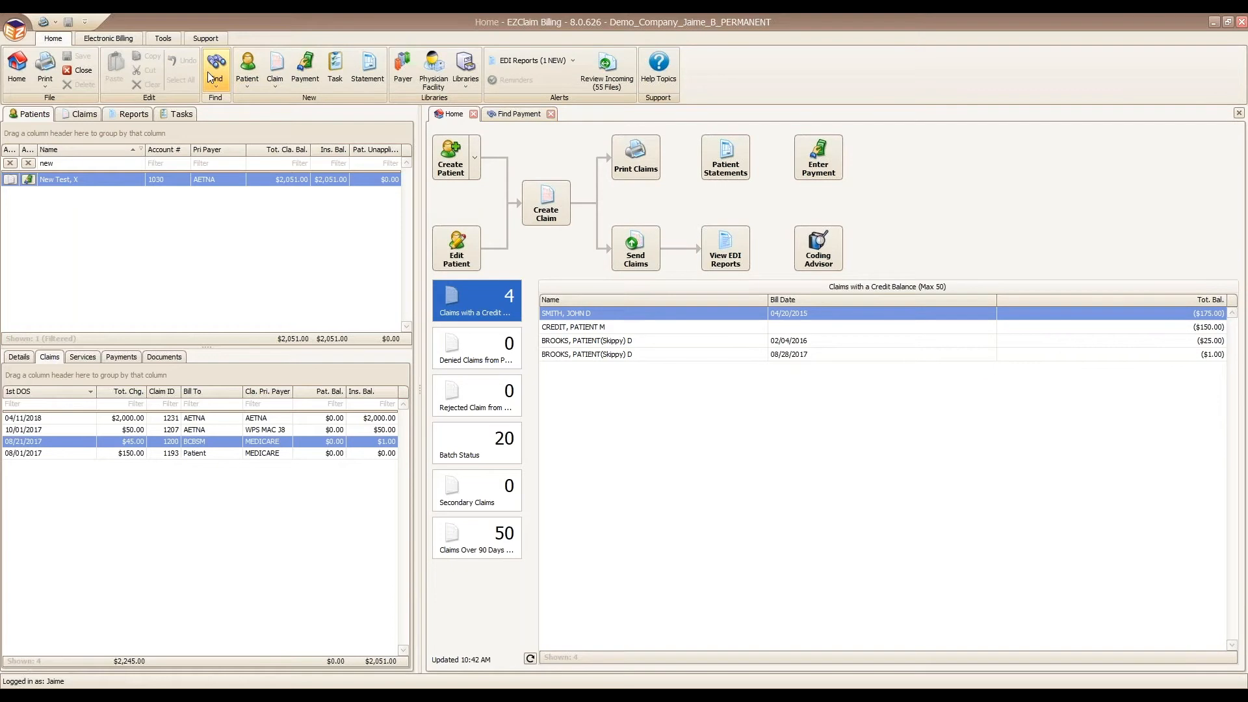
left_click(524, 117)
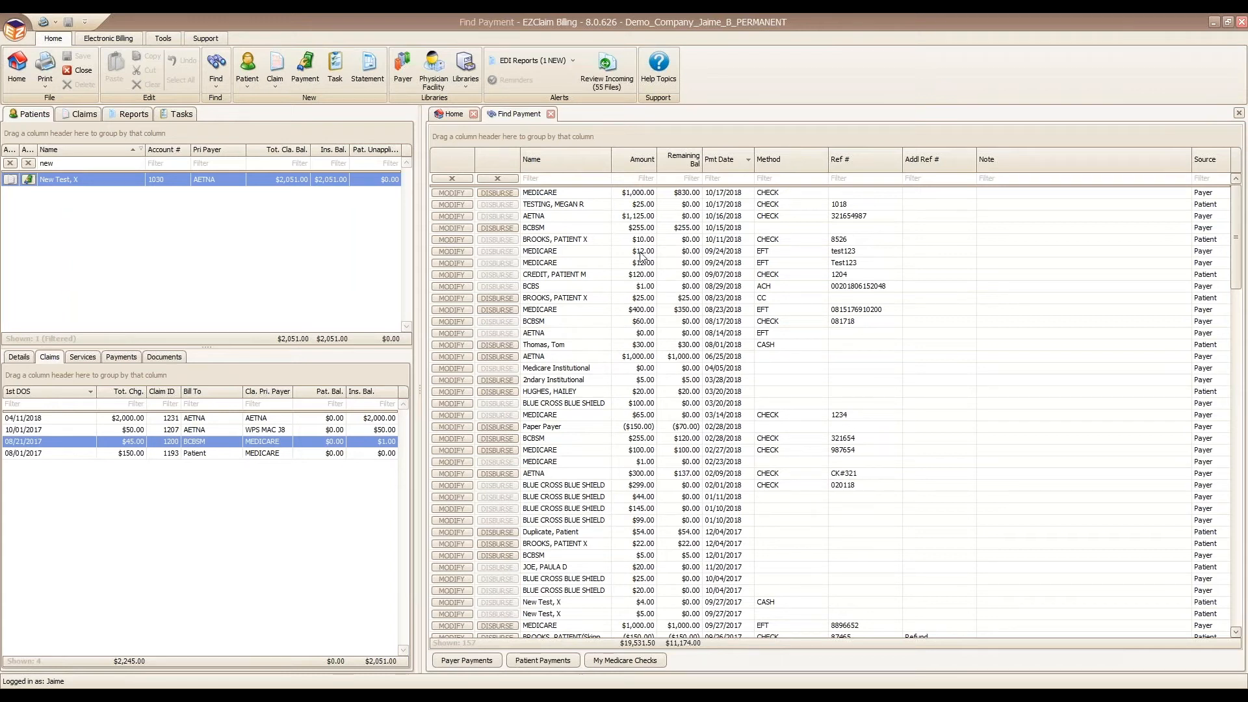
left_click(597, 195)
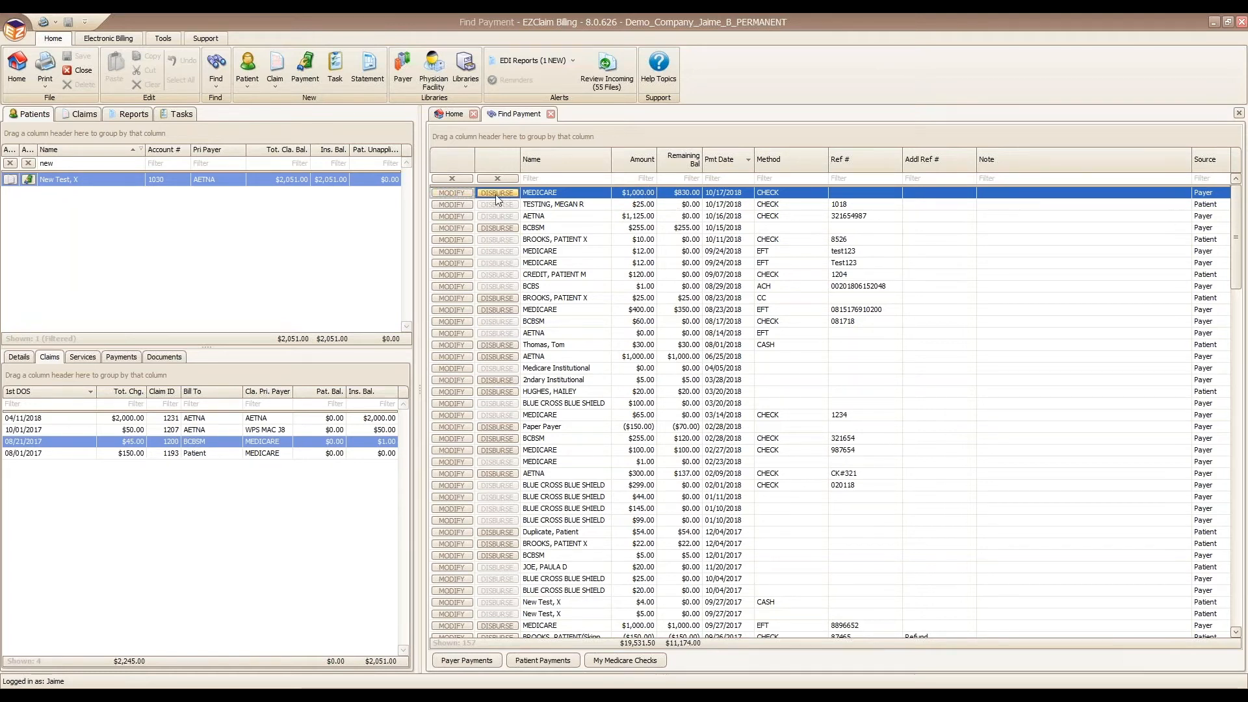
left_click(459, 193)
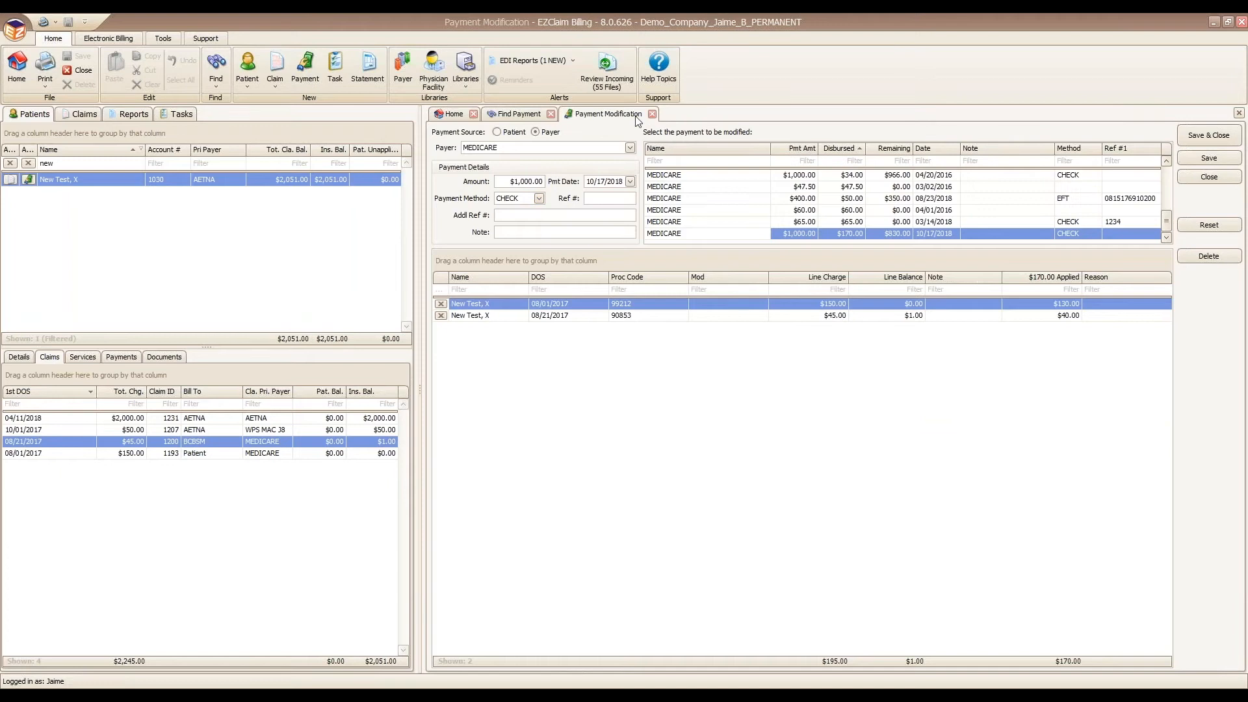
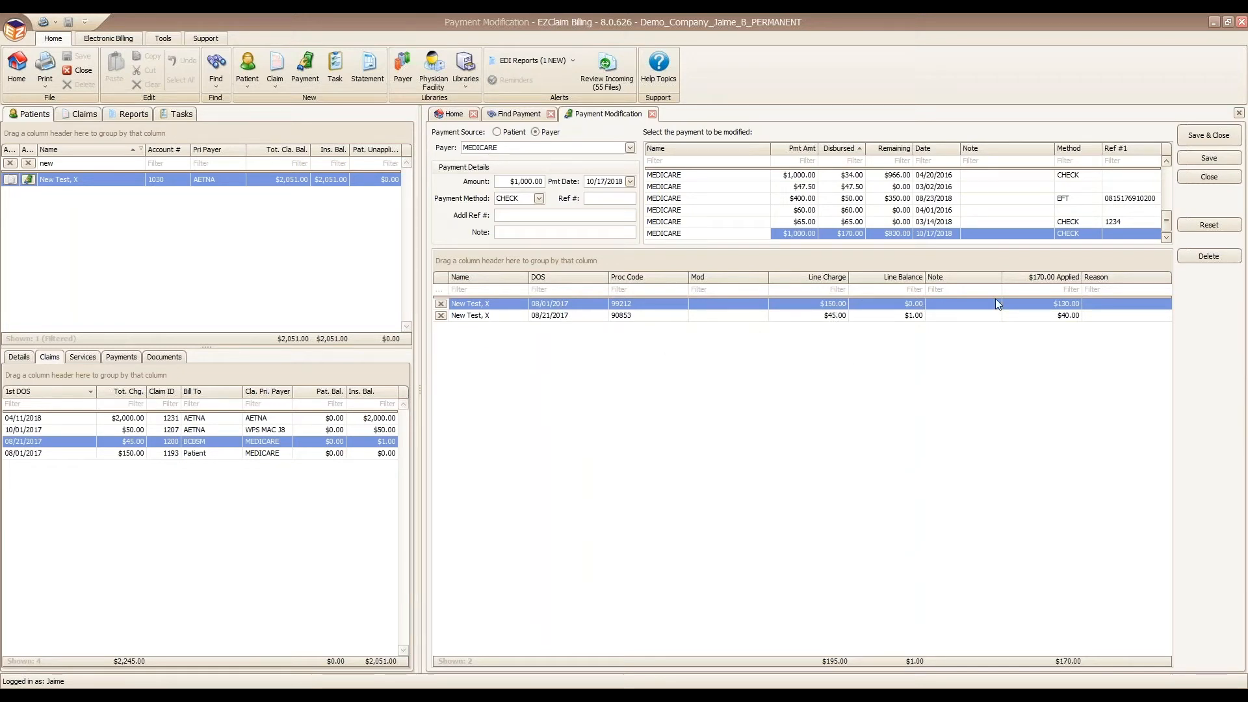
Step: Set the applied amount on the payment's 08/21/2017 service line to $35.00
left_click(1064, 304)
left_click(1072, 316)
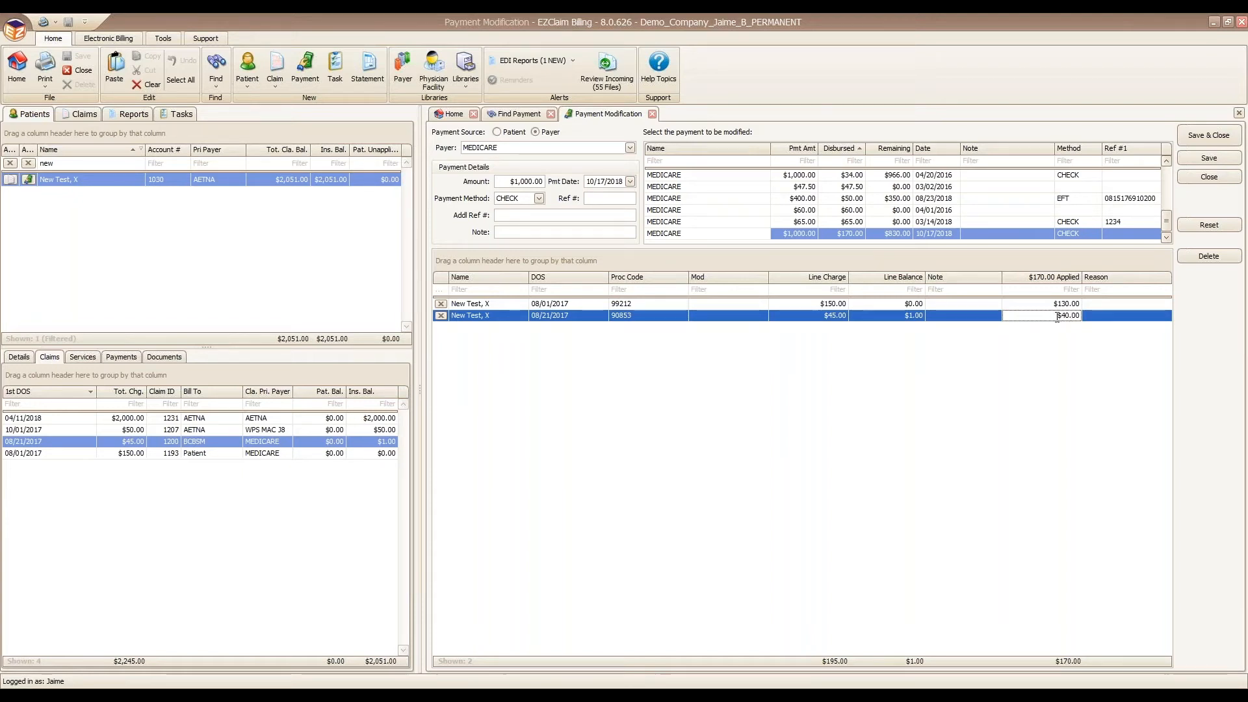
left_click_drag(1054, 317, 1121, 306)
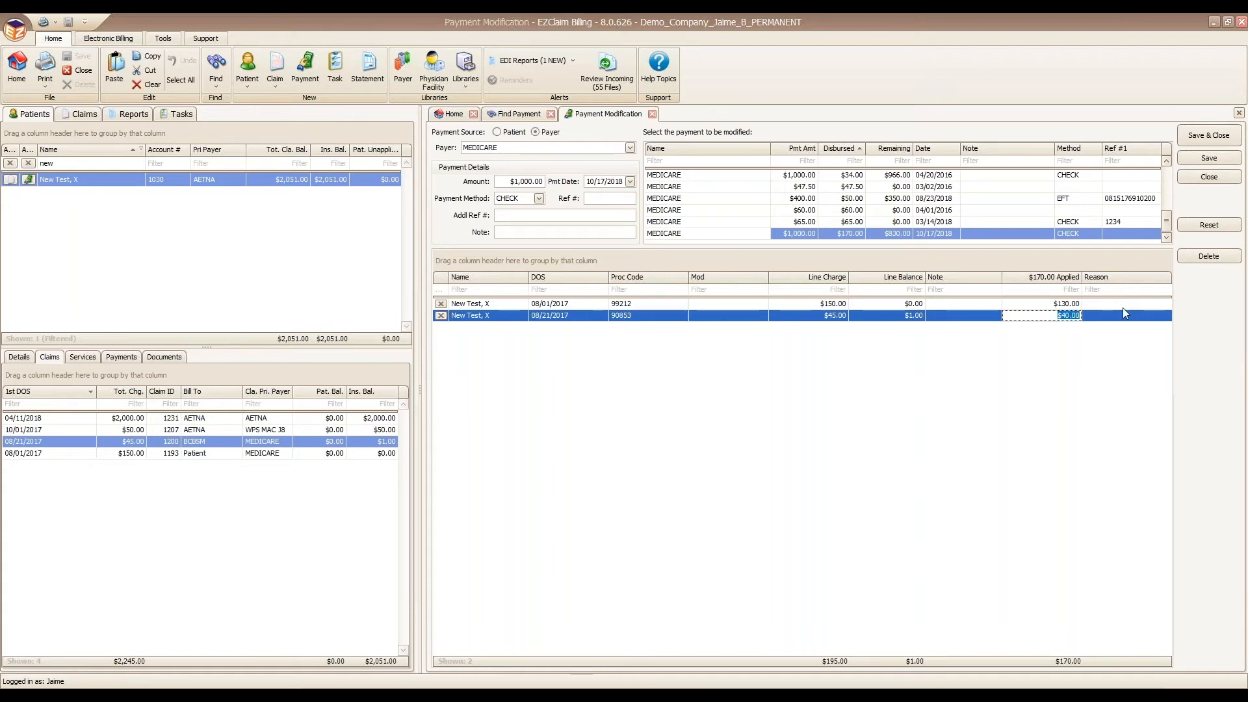
type("35")
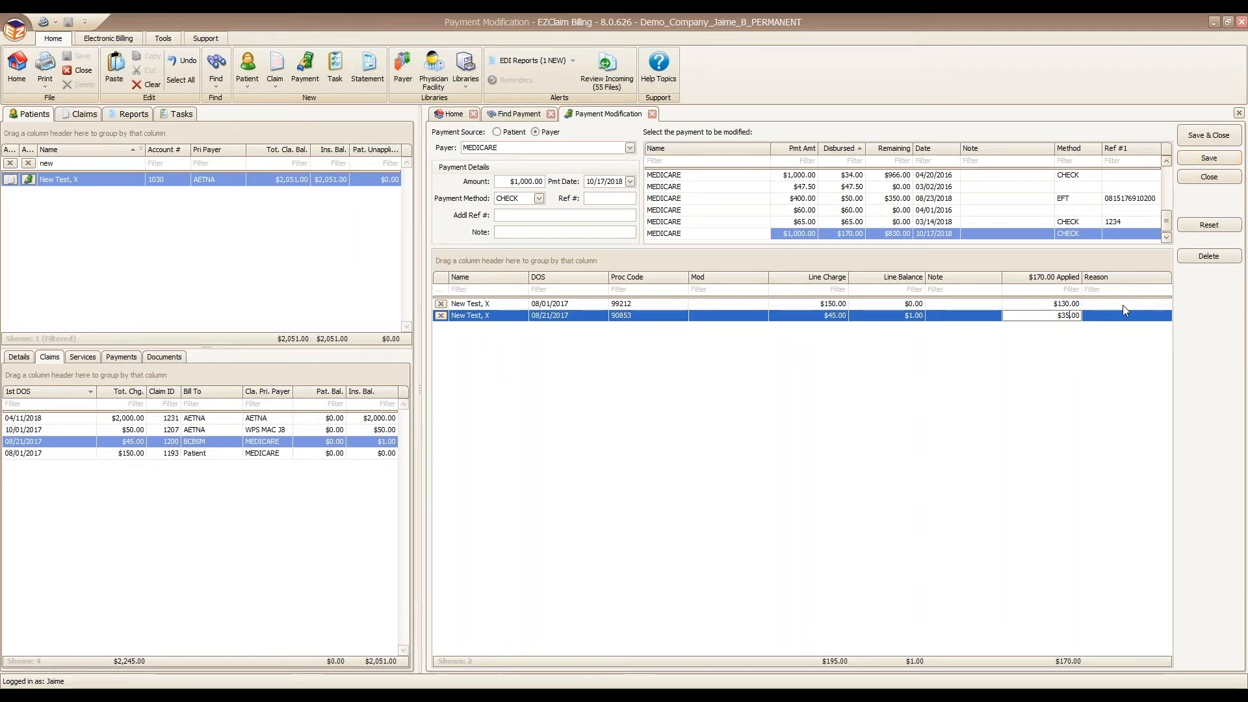
double_click(1060, 316)
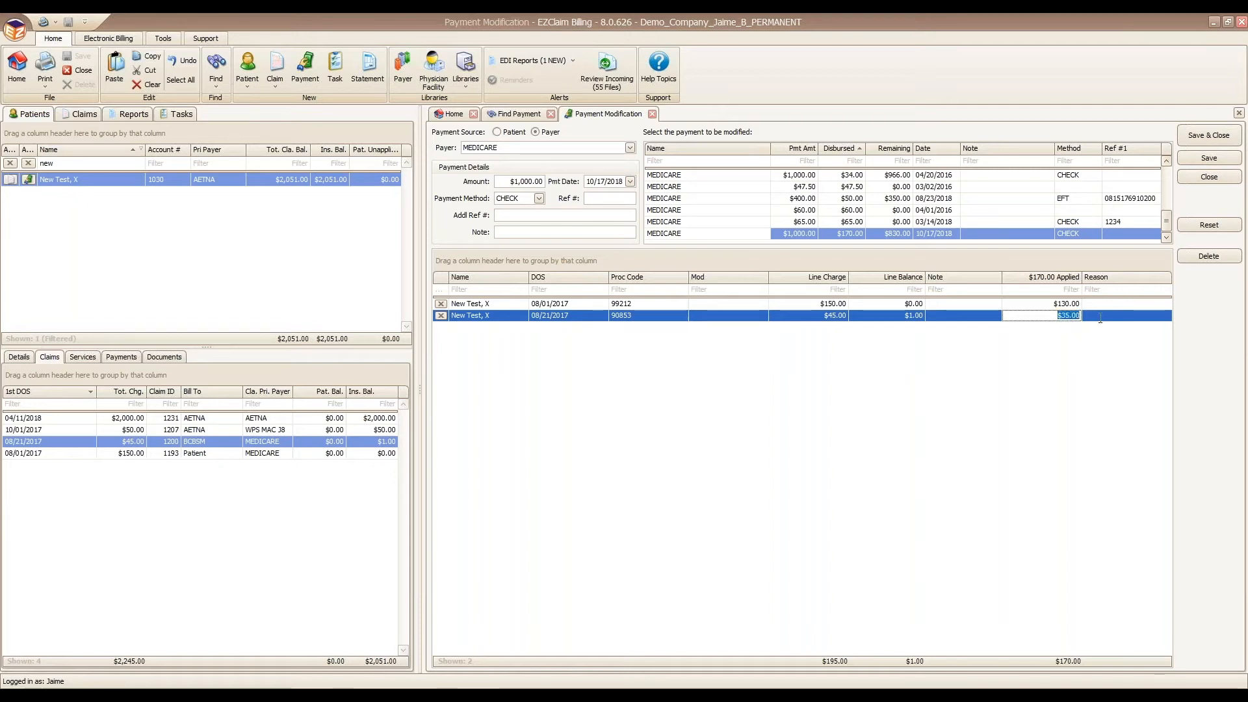
Step: Delete the disbursement to the 08/21/2017 service line and save the modified payment
left_click(441, 316)
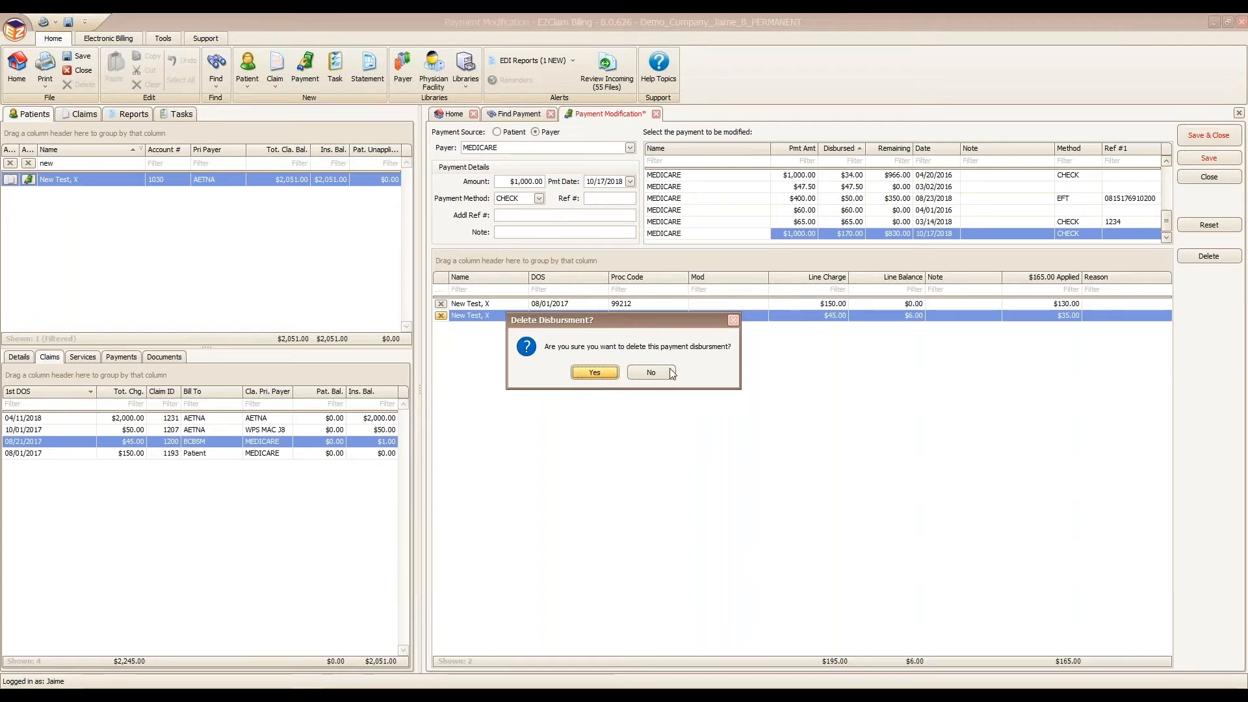
left_click(593, 372)
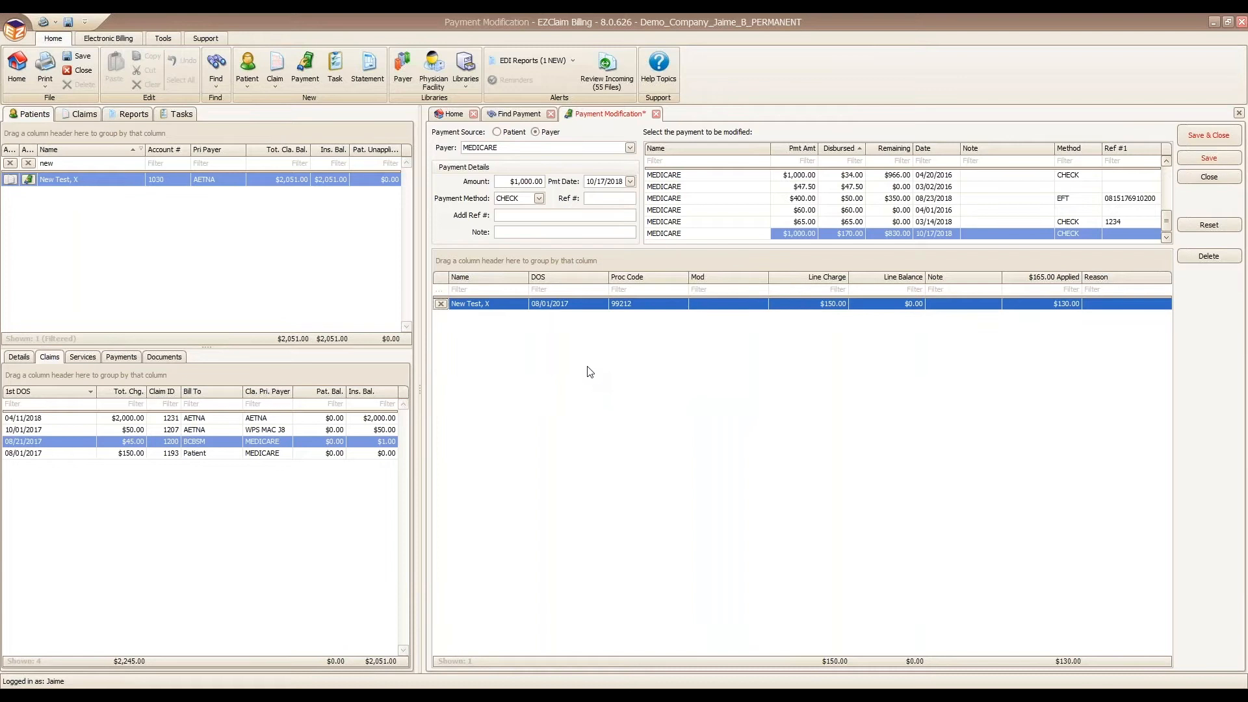
left_click(1192, 157)
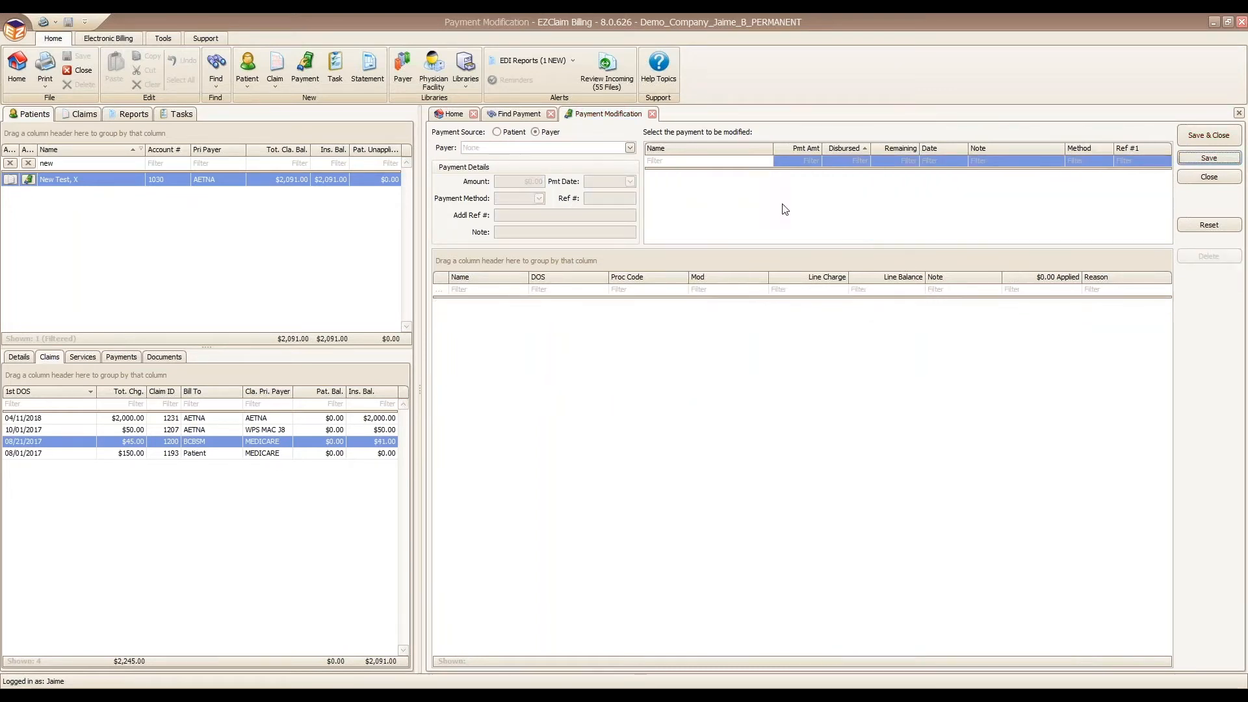
Step: List the MEDICARE payments newest first and select the 10/17/2018 payment to examine its remaining disbursement
left_click(630, 147)
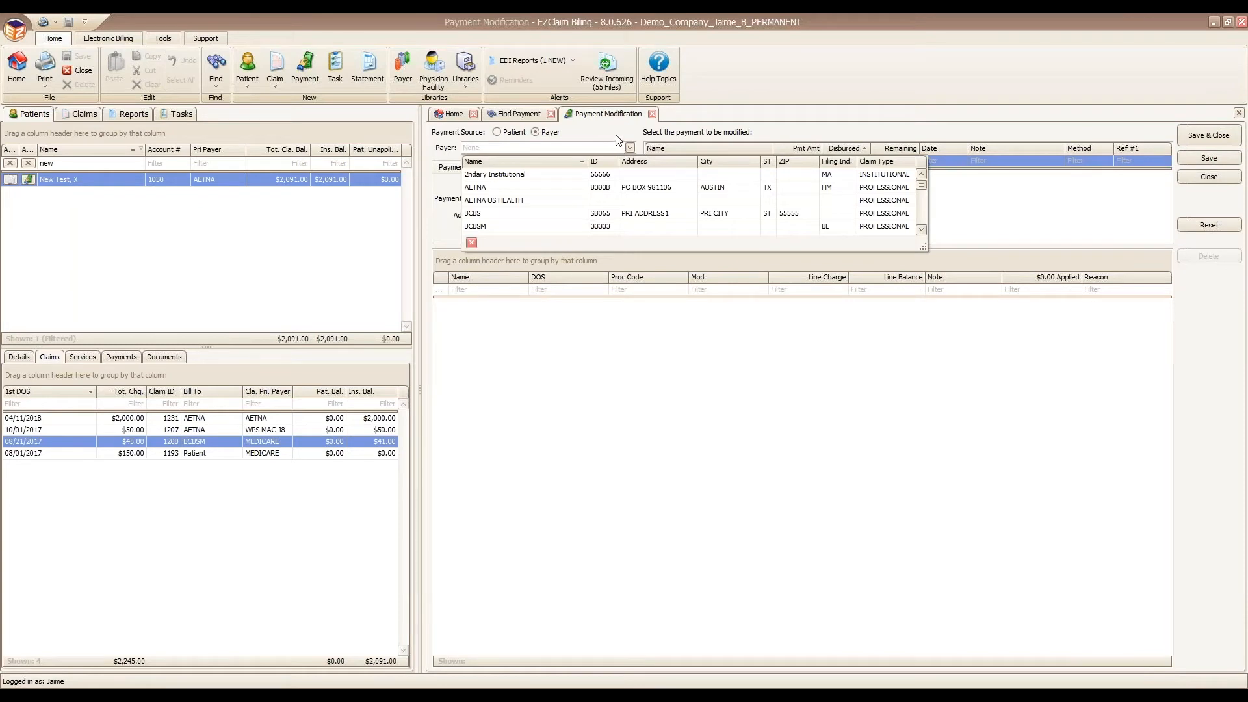
type("me")
left_click(560, 188)
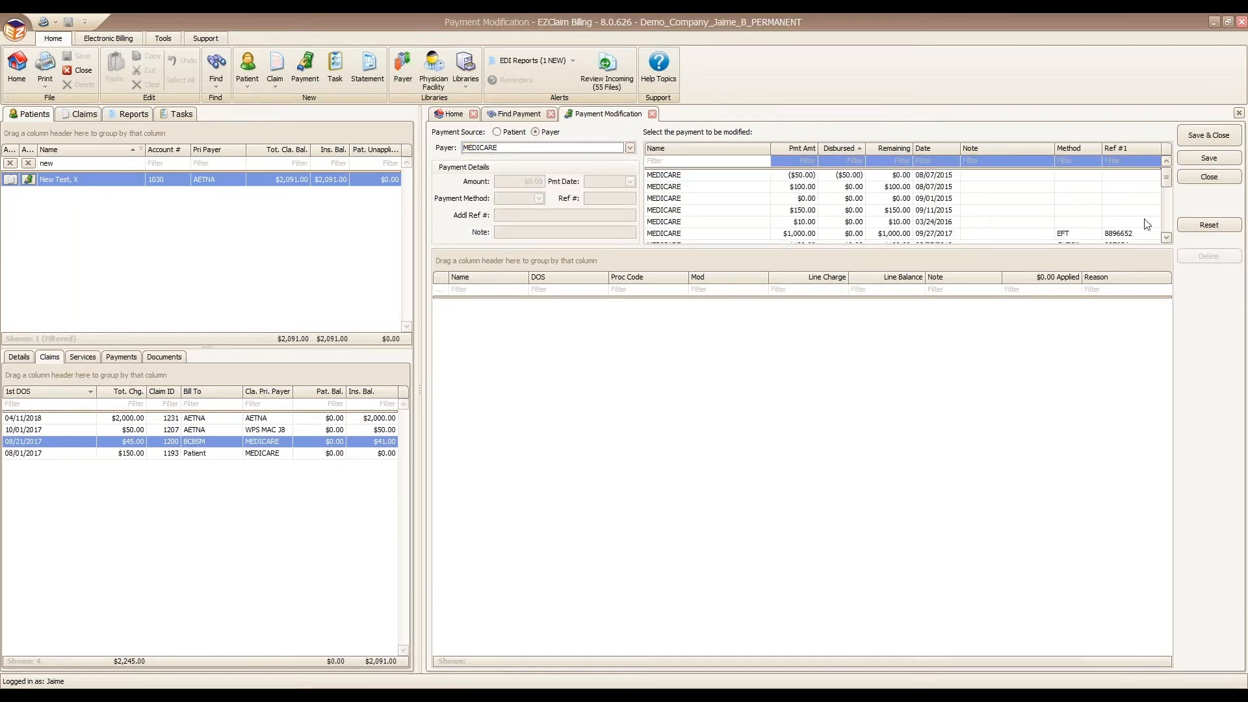
left_click(932, 150)
left_click(933, 148)
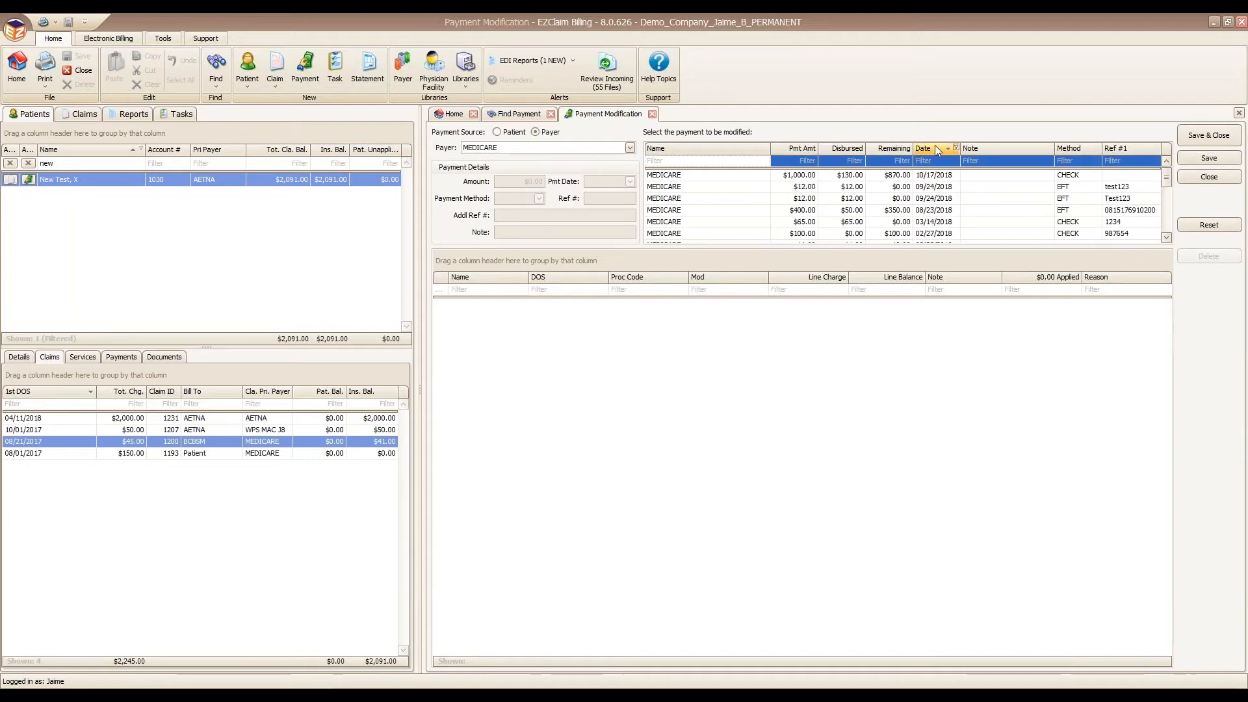
left_click(840, 177)
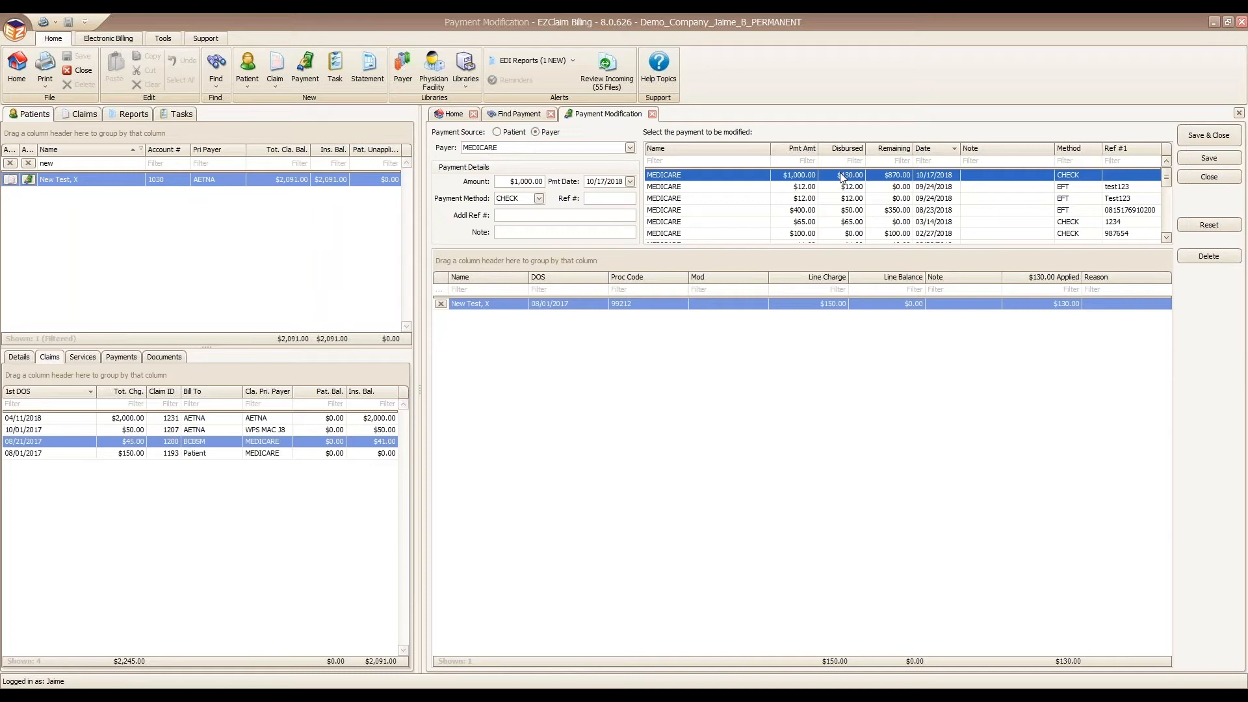
left_click(1064, 303)
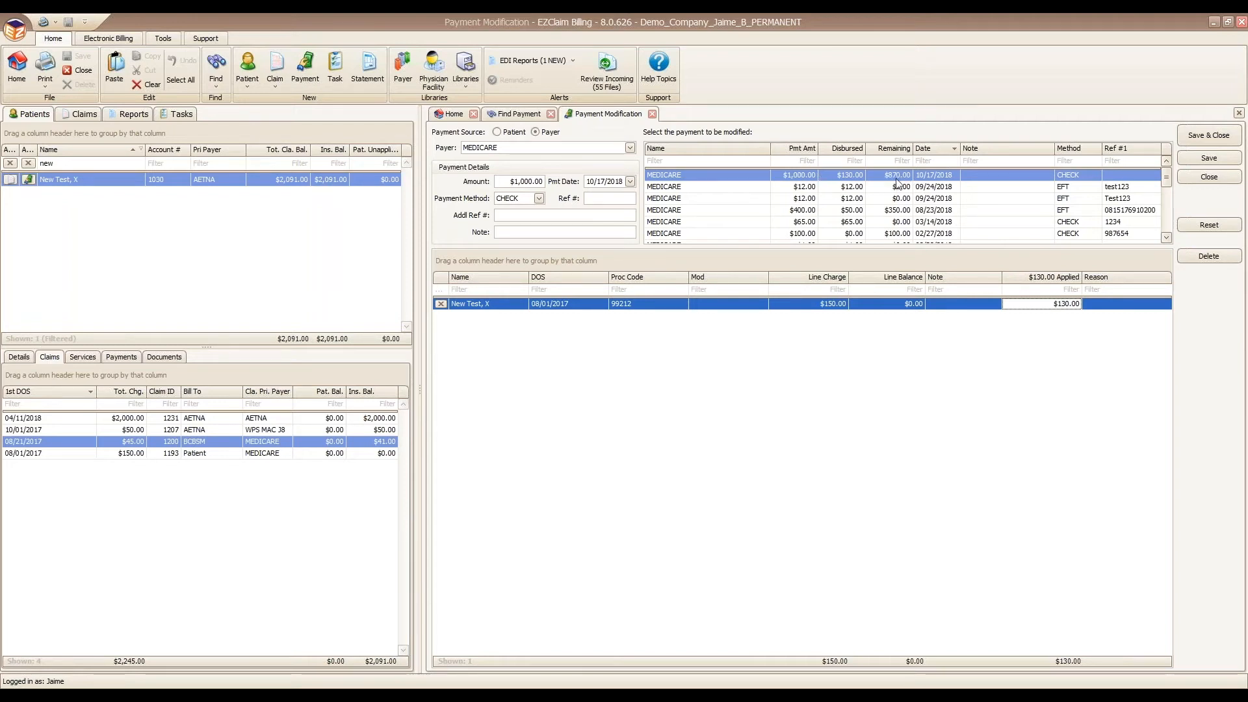
Step: Disburse the 10/17/2018 MEDICARE payment, applying $55.00 to the 08/09/2018 line for procedure 90853 and $50.00 to the 03/12/2018 line
left_click(513, 115)
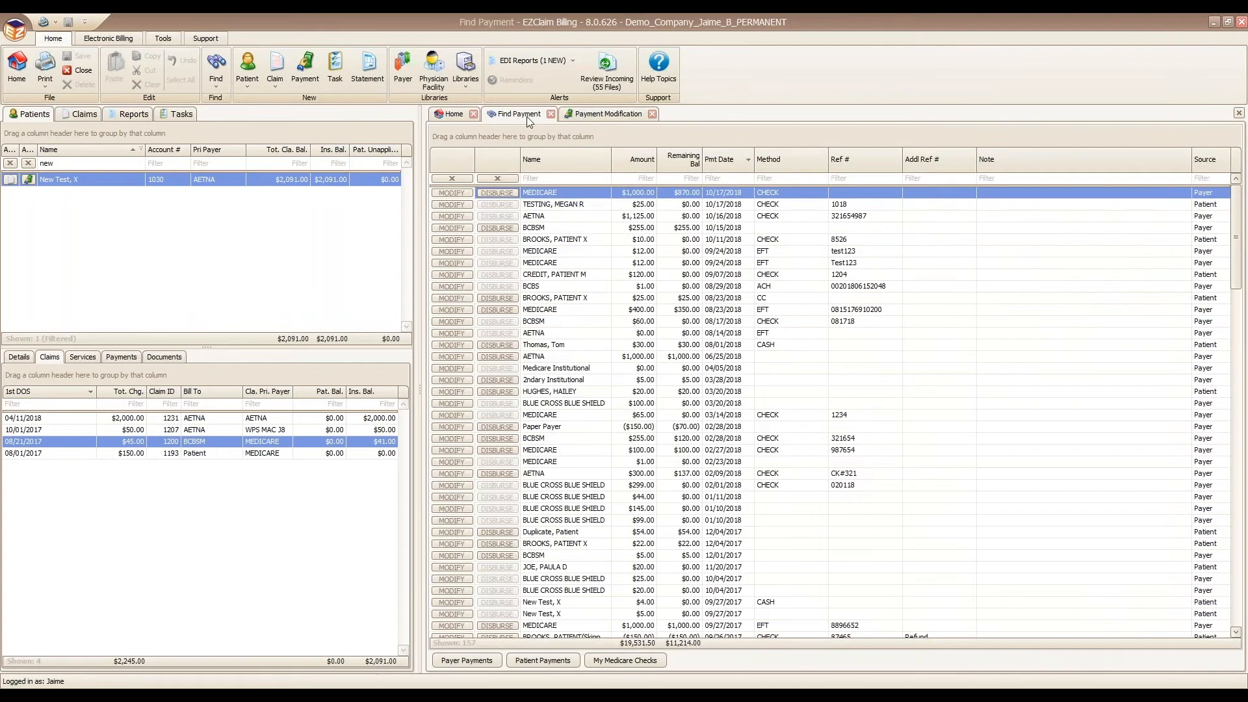
left_click(497, 193)
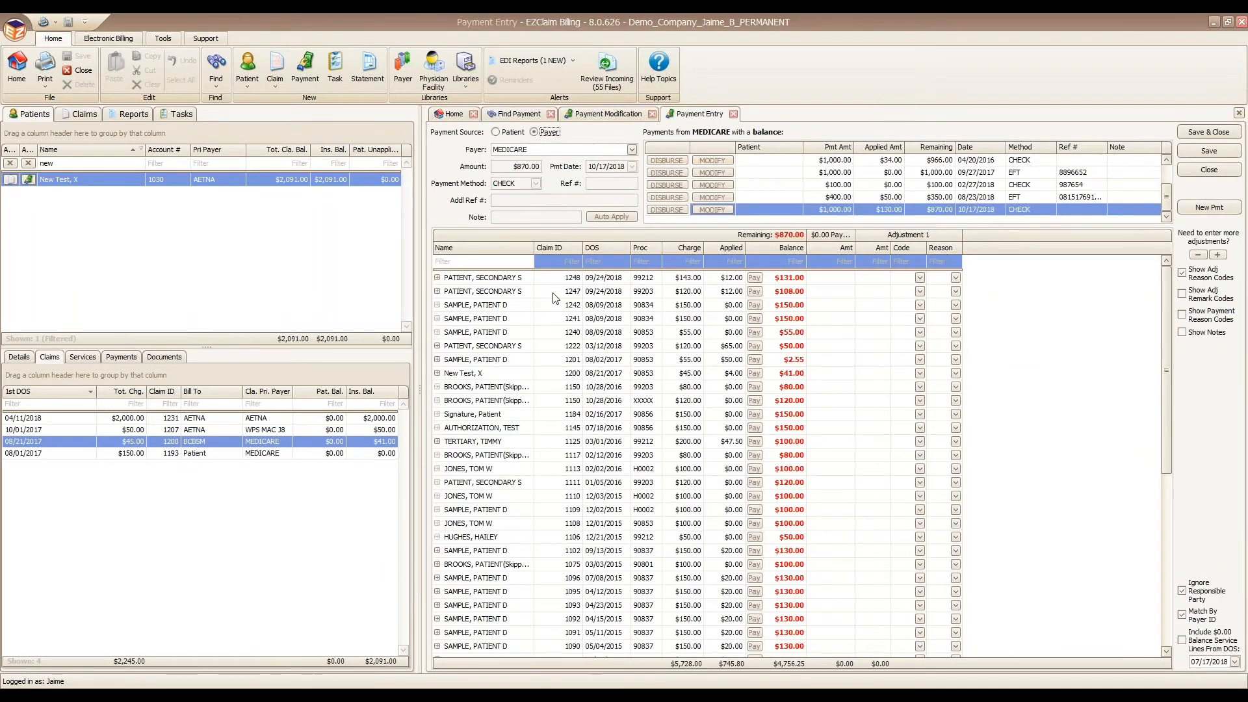
left_click(832, 321)
left_click(831, 333)
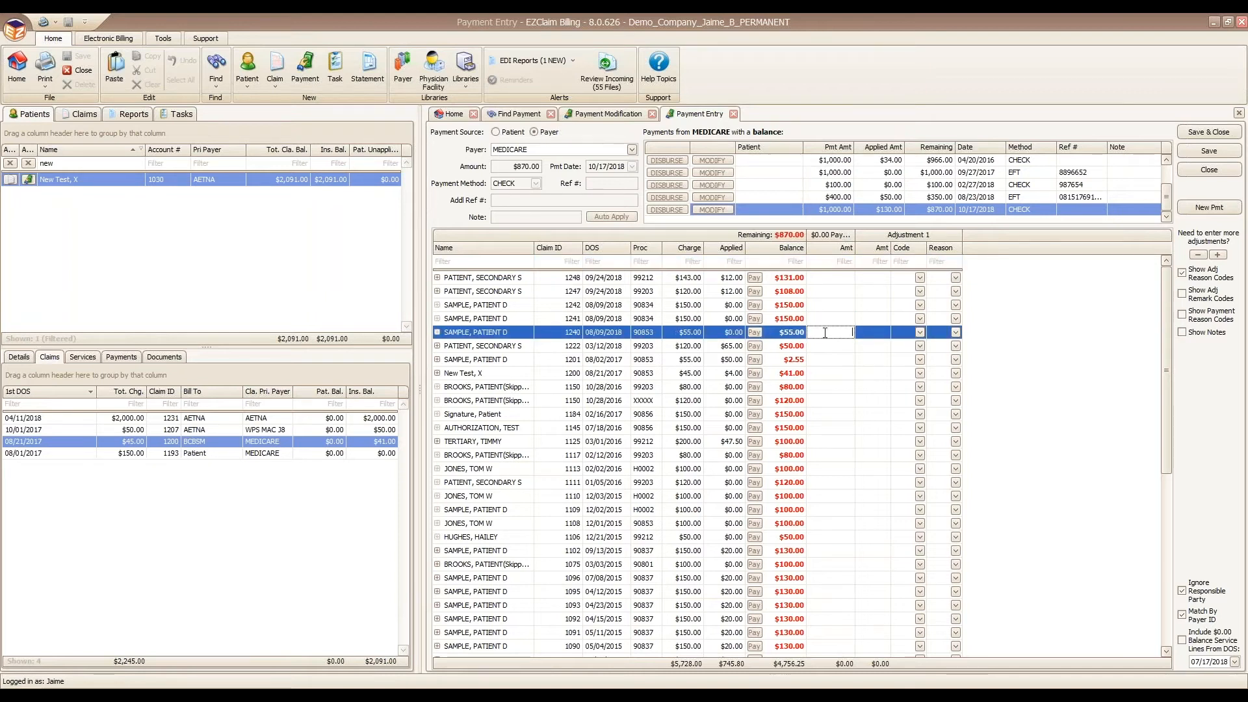
type("55")
key("Tab")
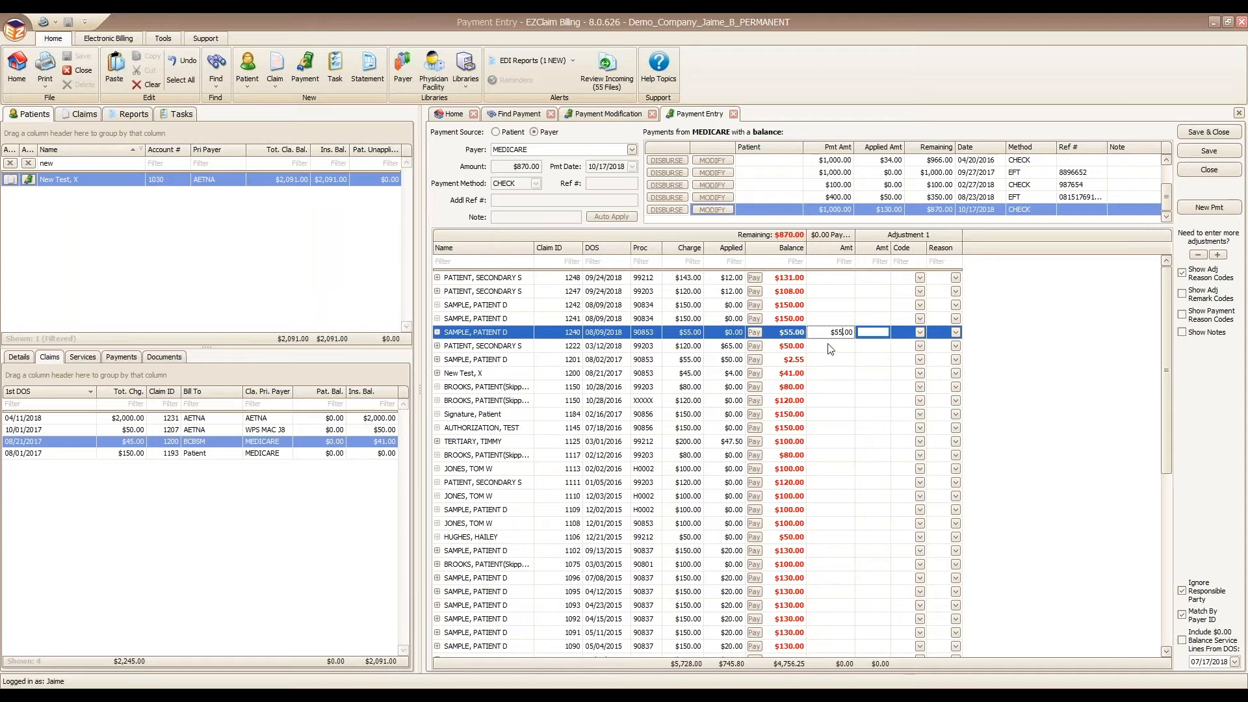
left_click(829, 347)
type("50")
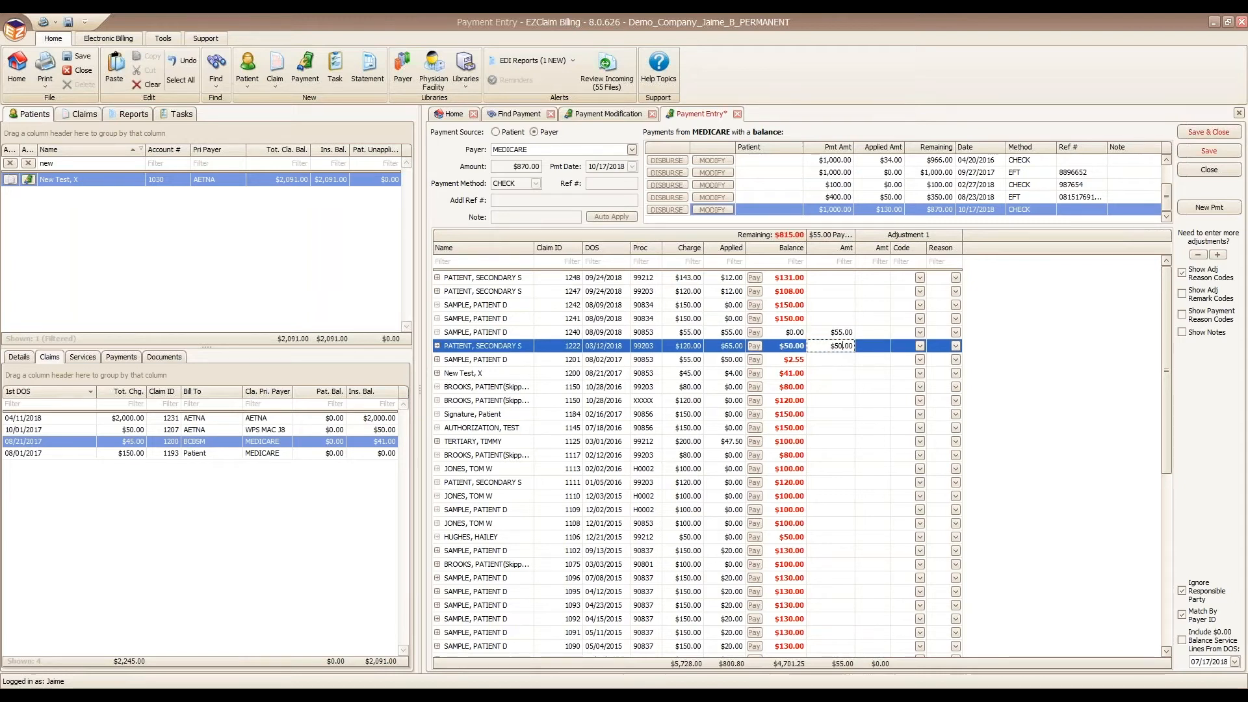
key("Tab")
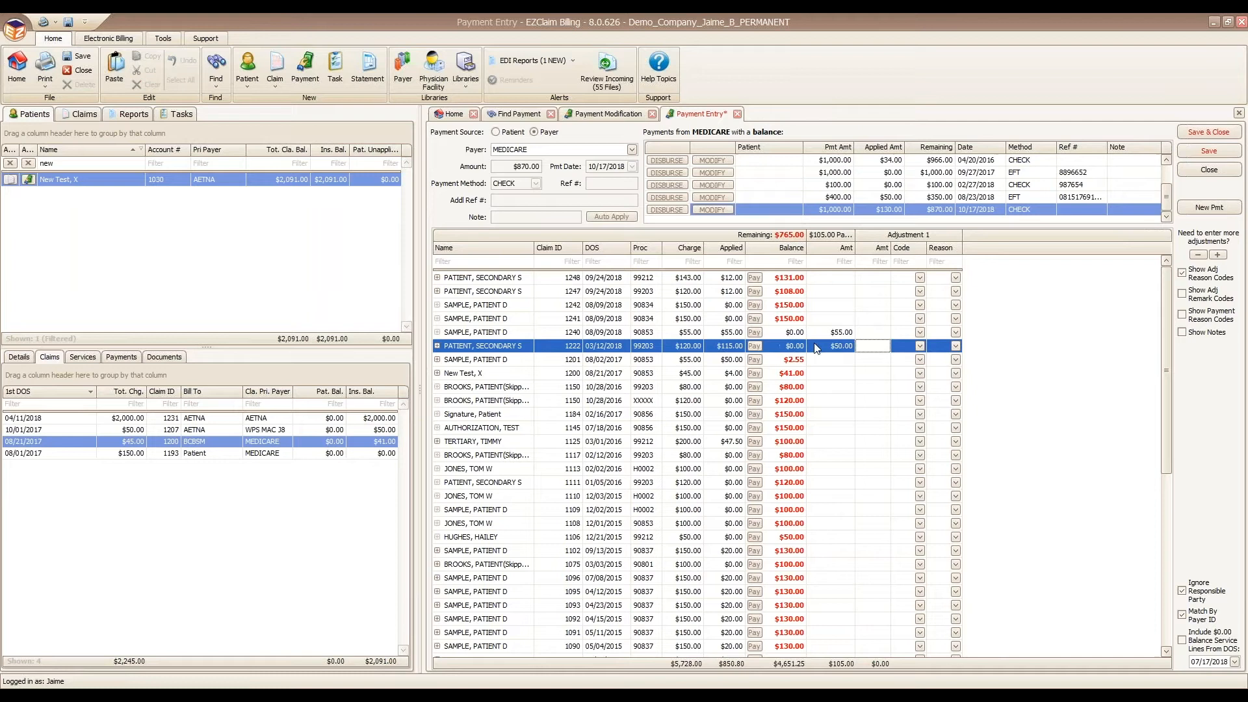
Step: Pay the full $41.00 balance of the 08/21/2017 service line and save the disbursements with a balance left on the payment
left_click(754, 374)
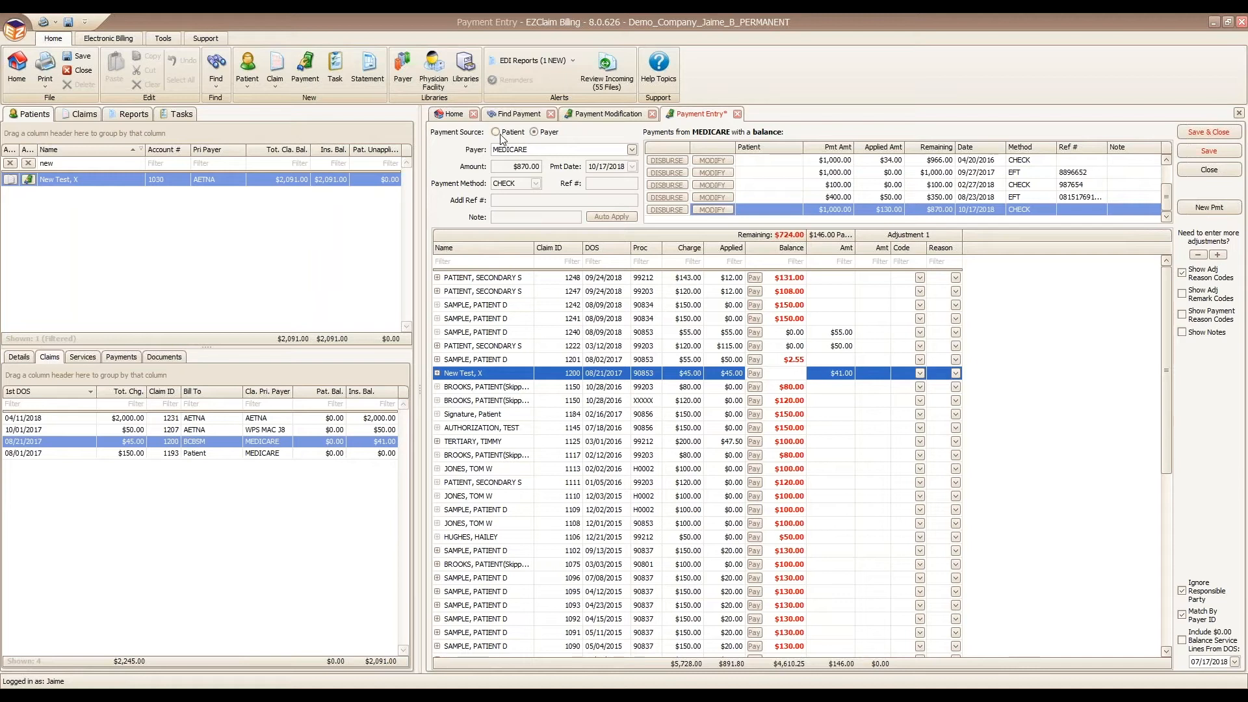
left_click(1208, 151)
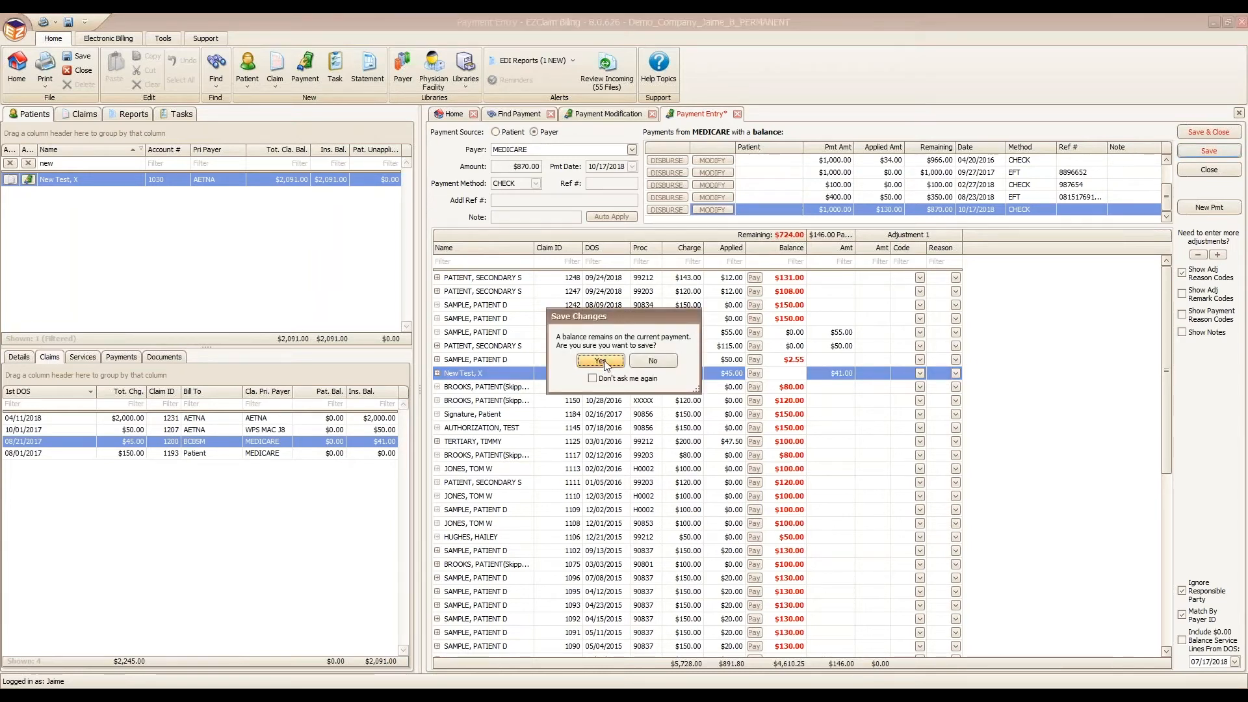
left_click(596, 361)
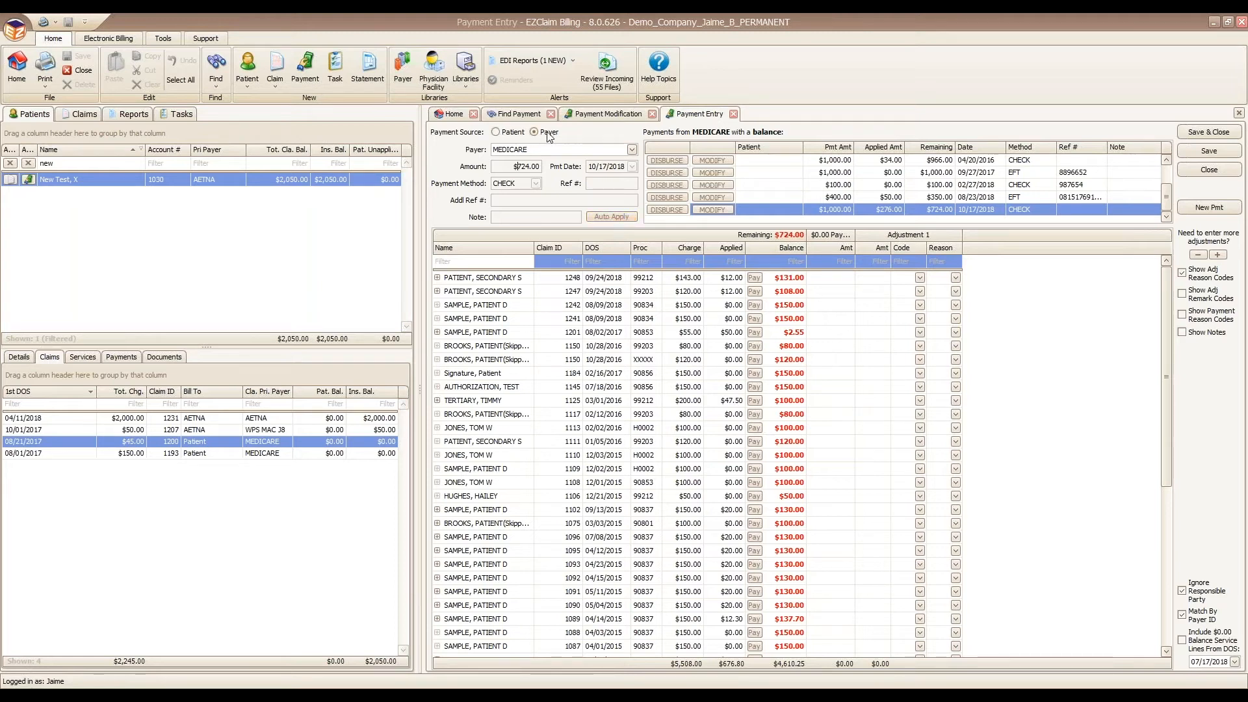
Step: Set the payment source to patient and select the patient classified TEST1
left_click(497, 132)
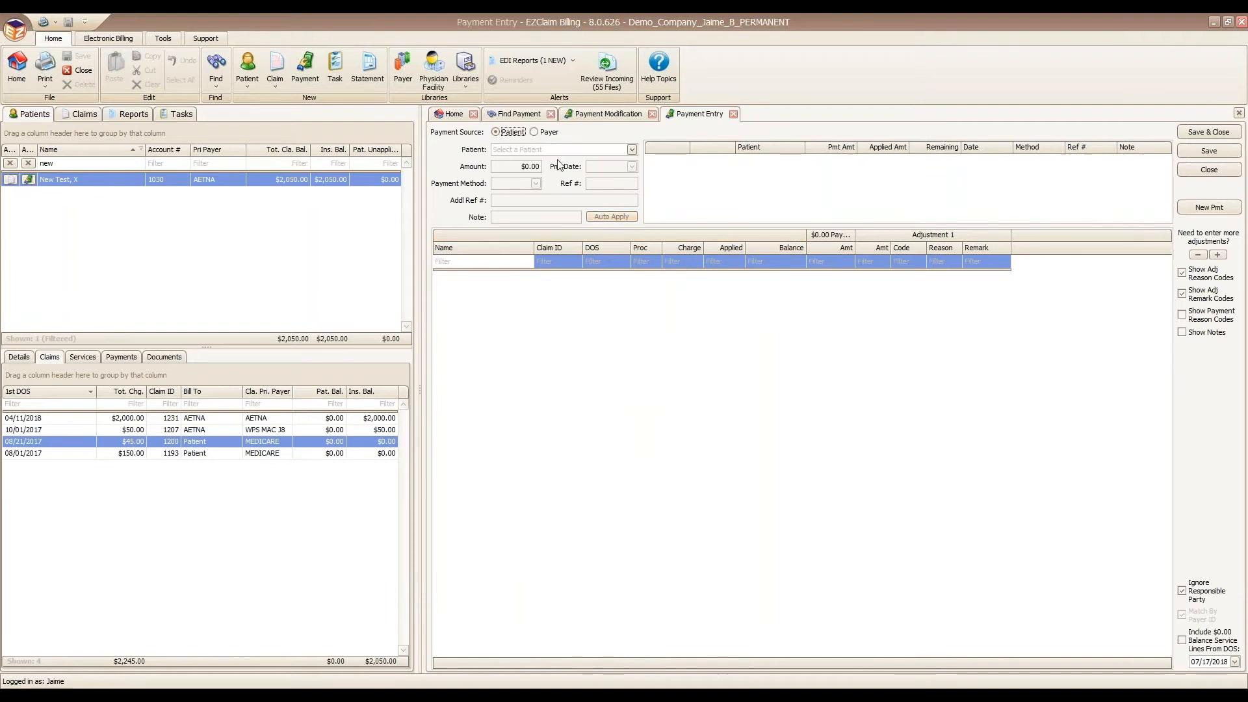
left_click(631, 150)
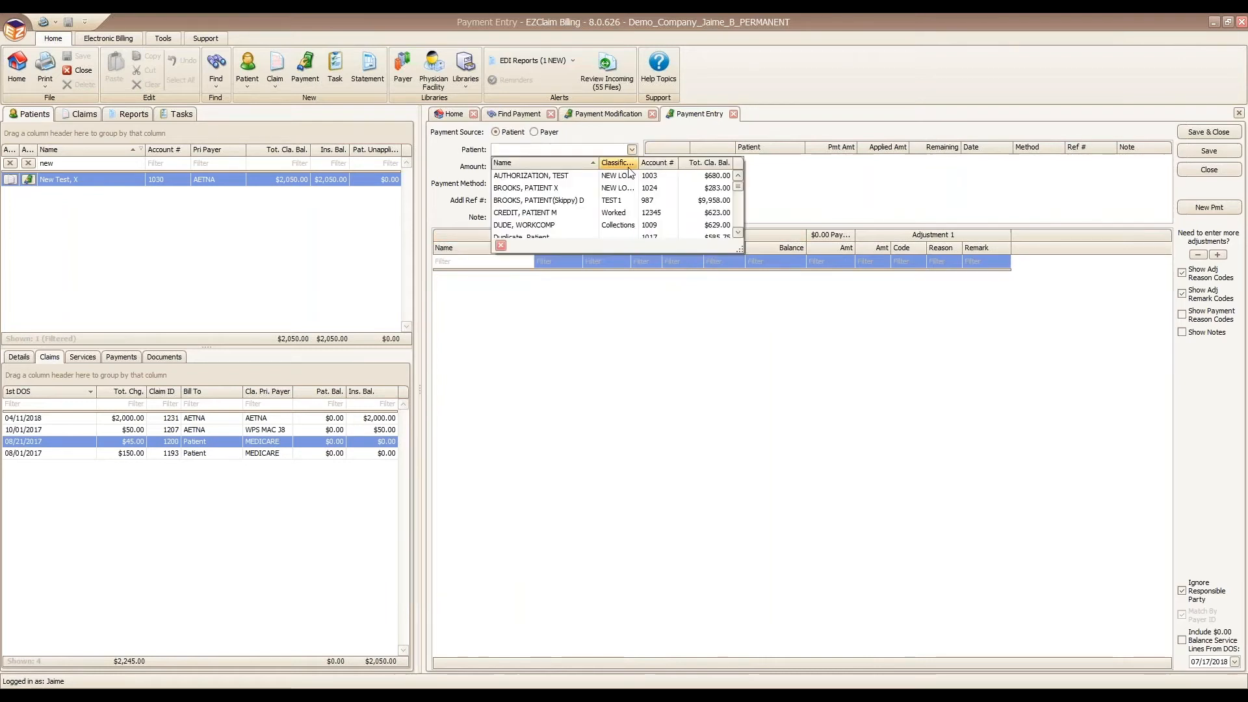
left_click(598, 190)
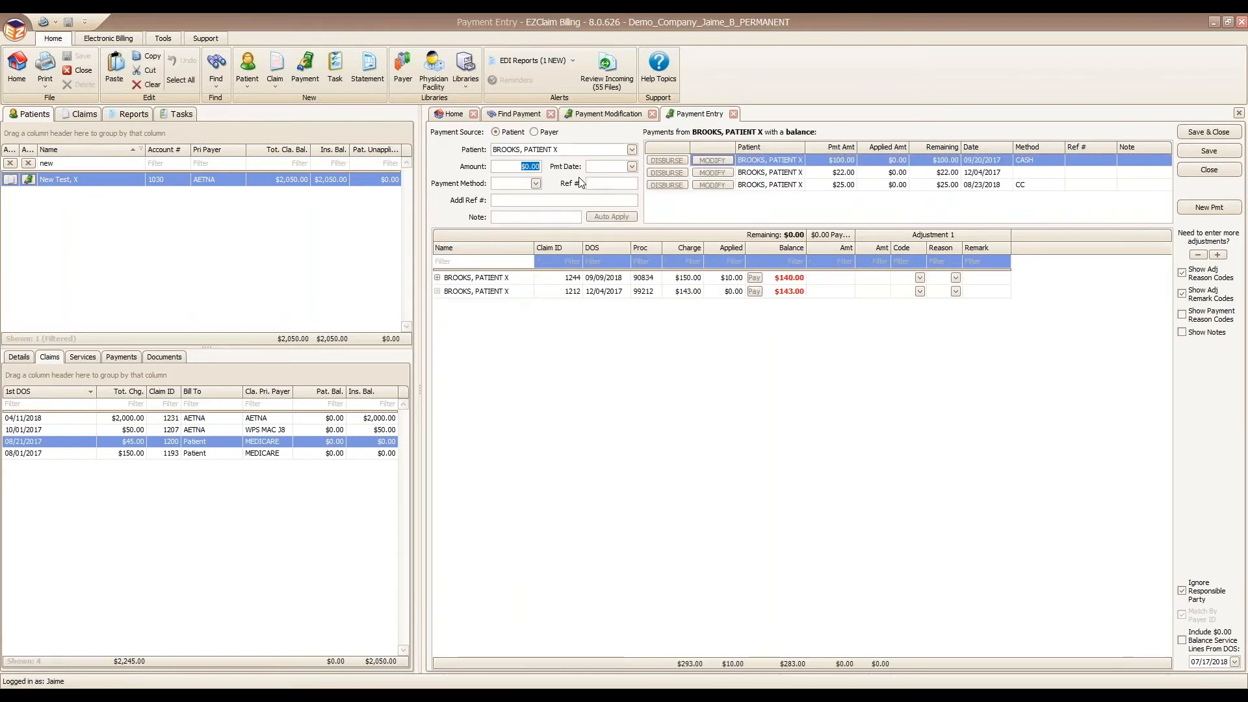
left_click(631, 149)
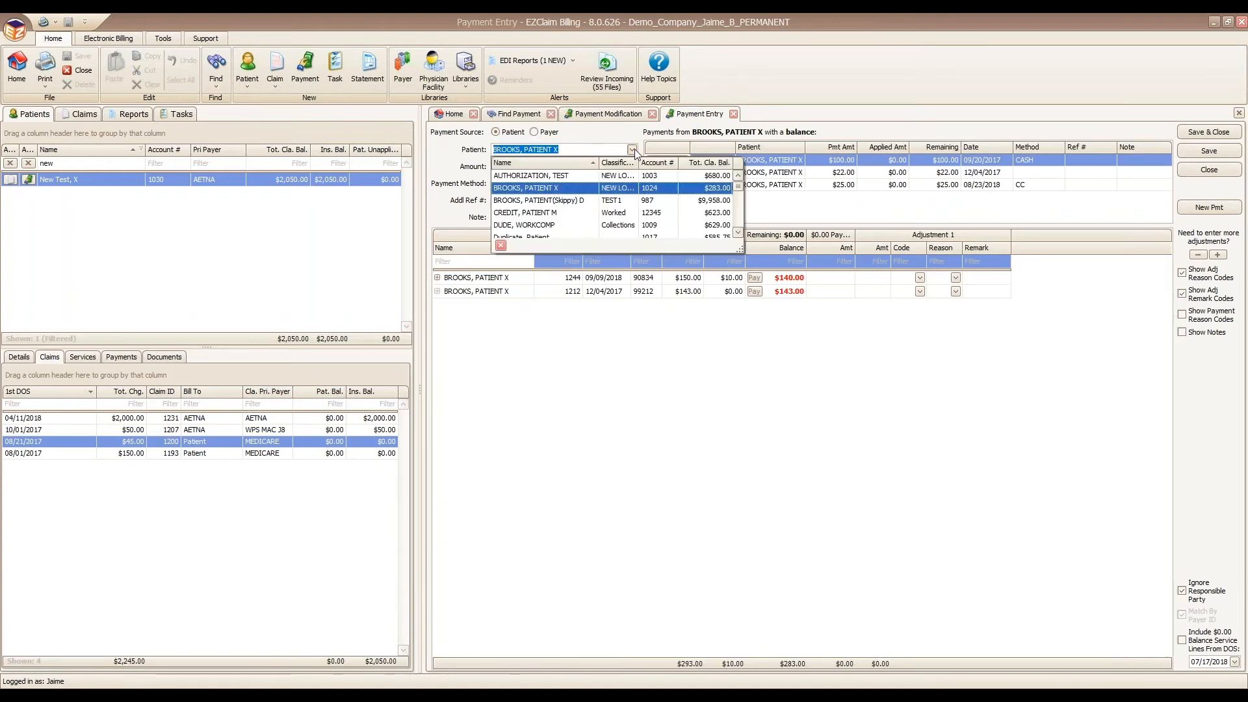
left_click(566, 198)
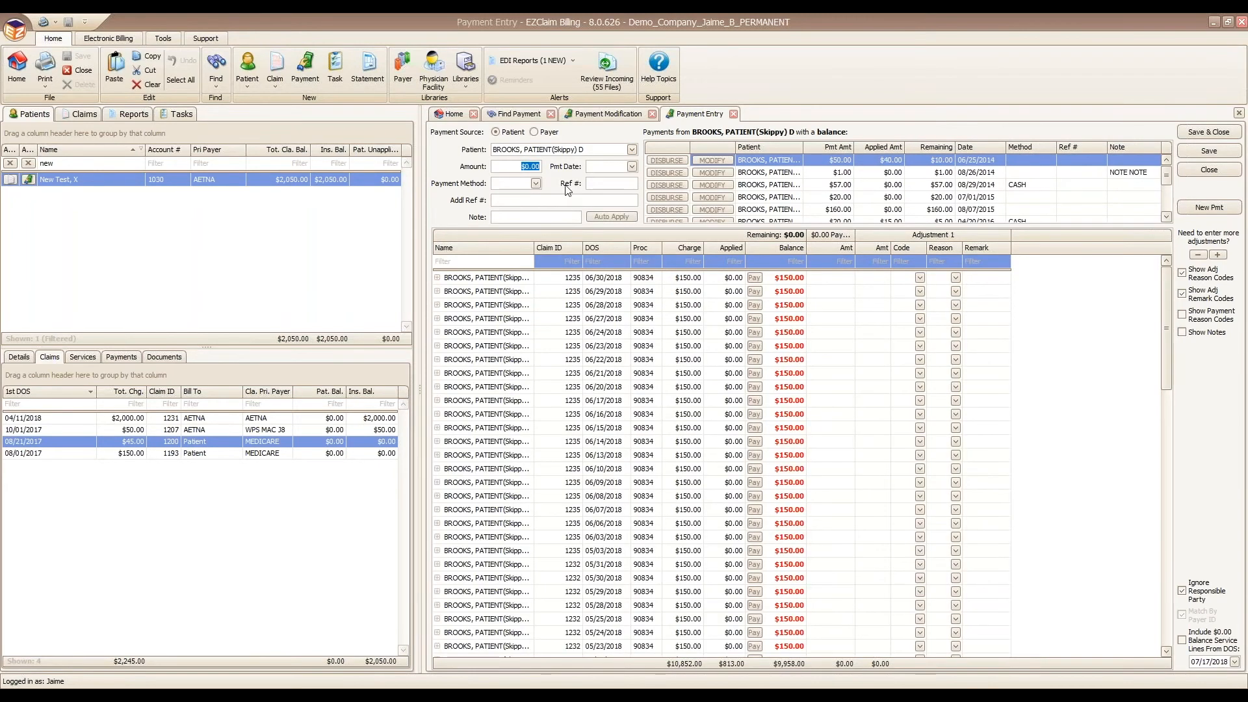
Step: Enter a $500.00 check payment dated 10/17/2018 with reference number 123
type("500")
key("space")
key("Tab")
type("CH")
key("Tab")
type("123")
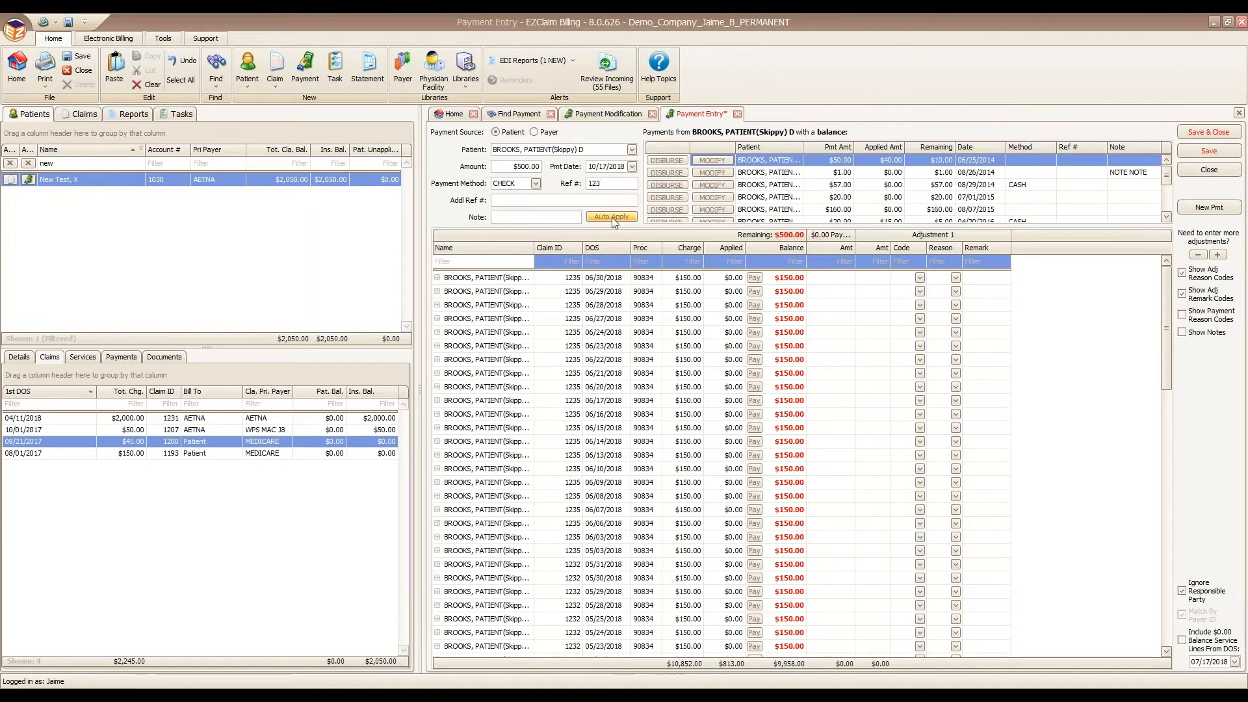
Step: Auto-apply the $500.00 payment across the patient's service lines, then begin a new payment and save the changes
left_click(609, 216)
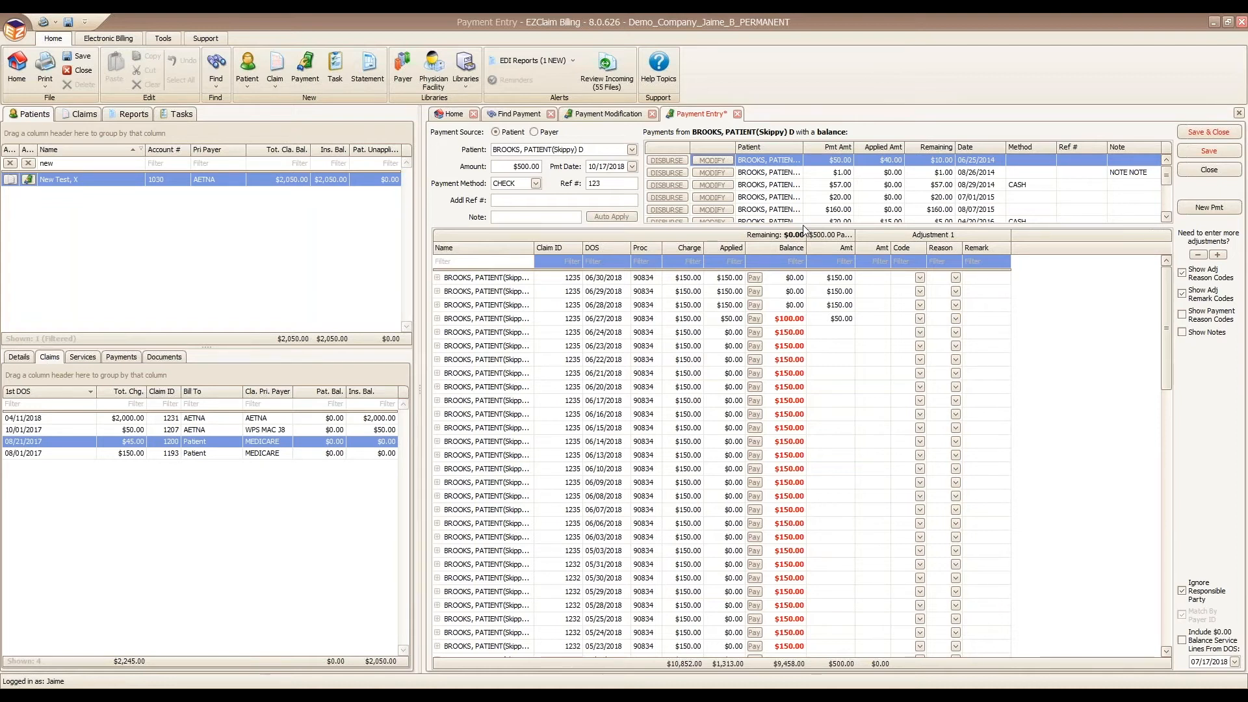
left_click(1204, 209)
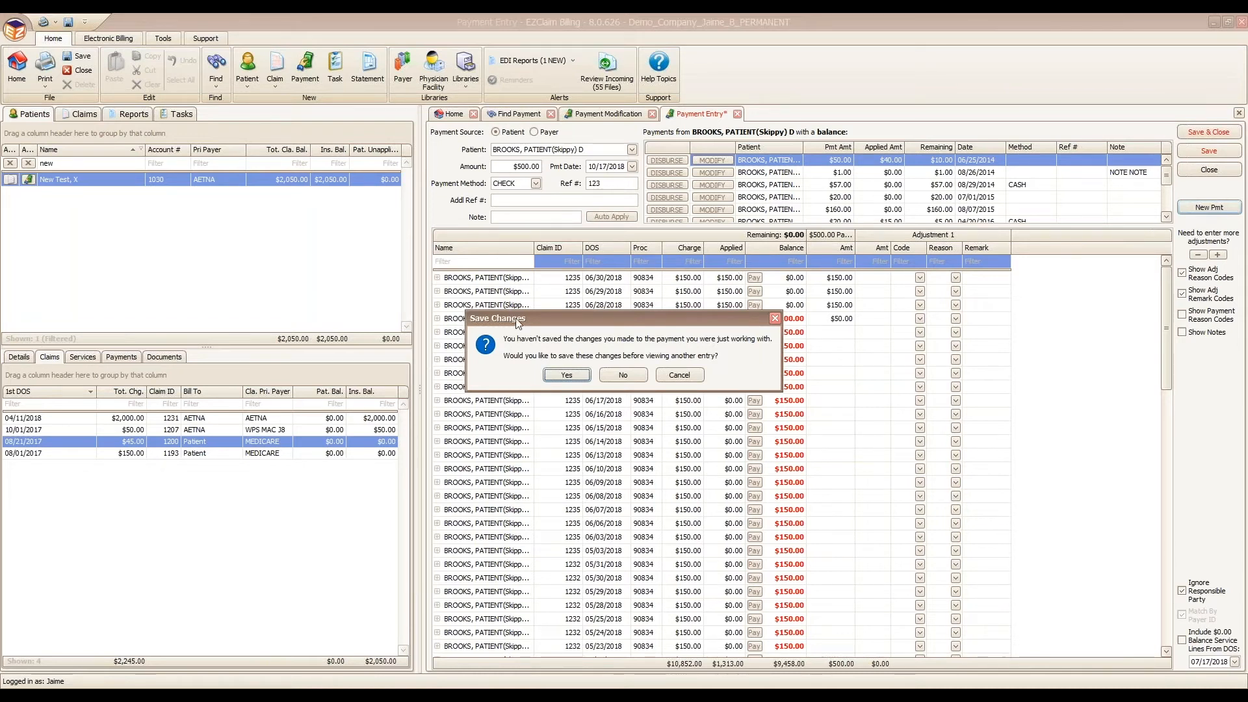
left_click(565, 376)
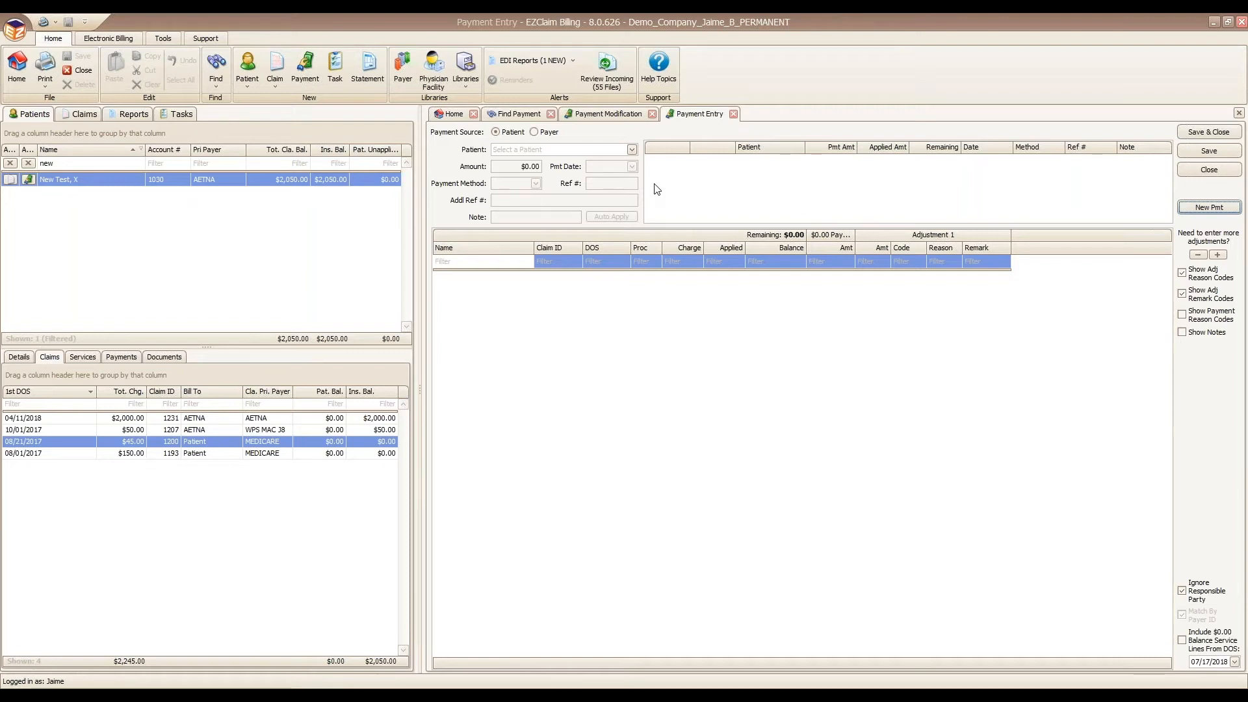
Step: Search the patients for "test", select the one with the $100.00 claim balance, and enter a -$20.00 payment dated 10/17/2018
left_click(632, 149)
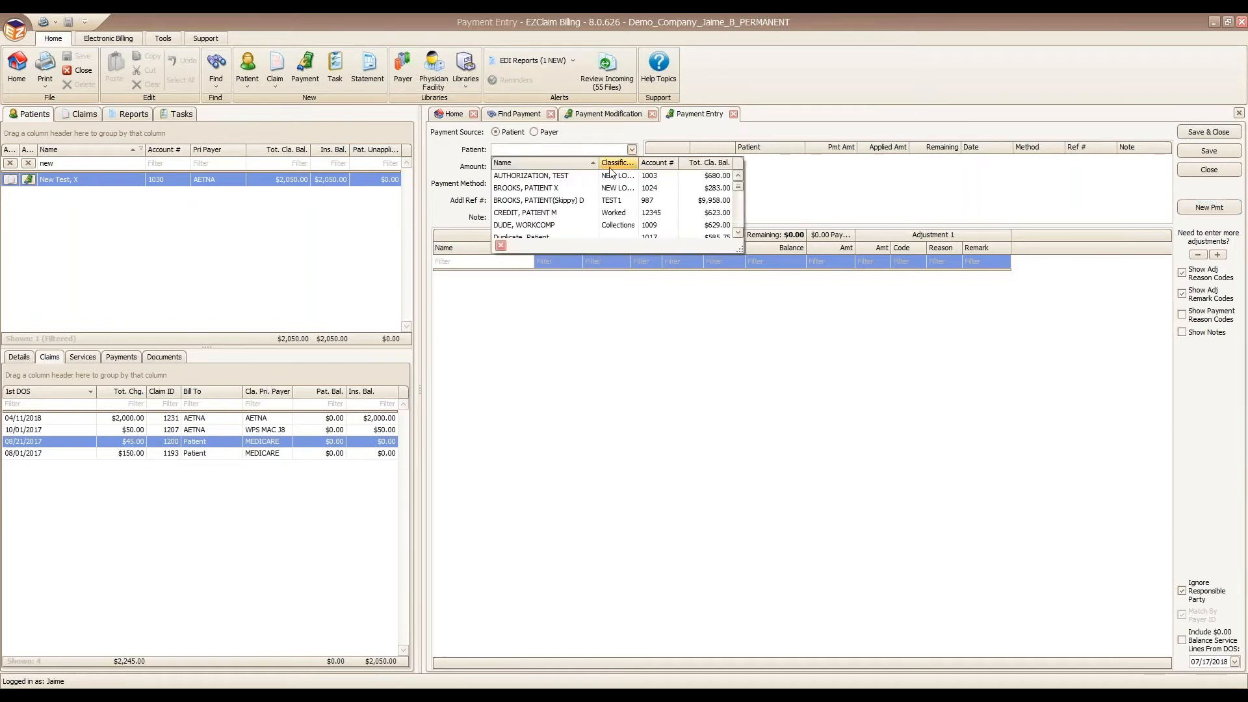
type("test")
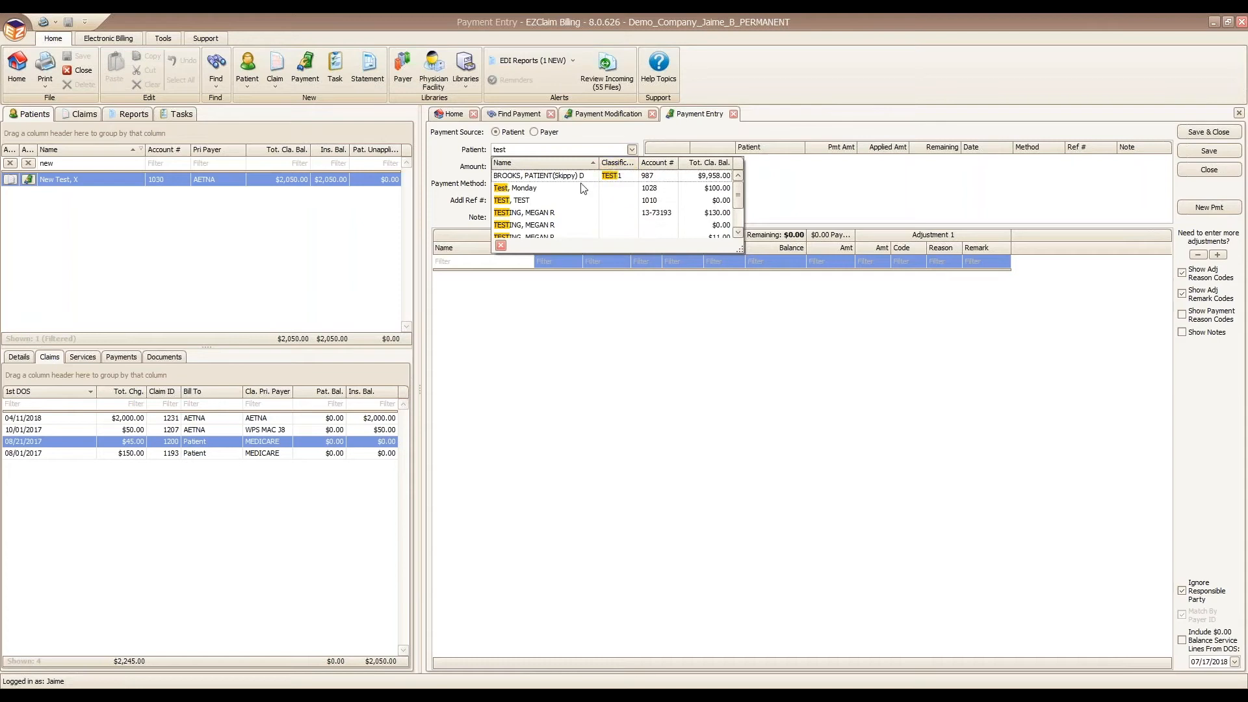
left_click(569, 189)
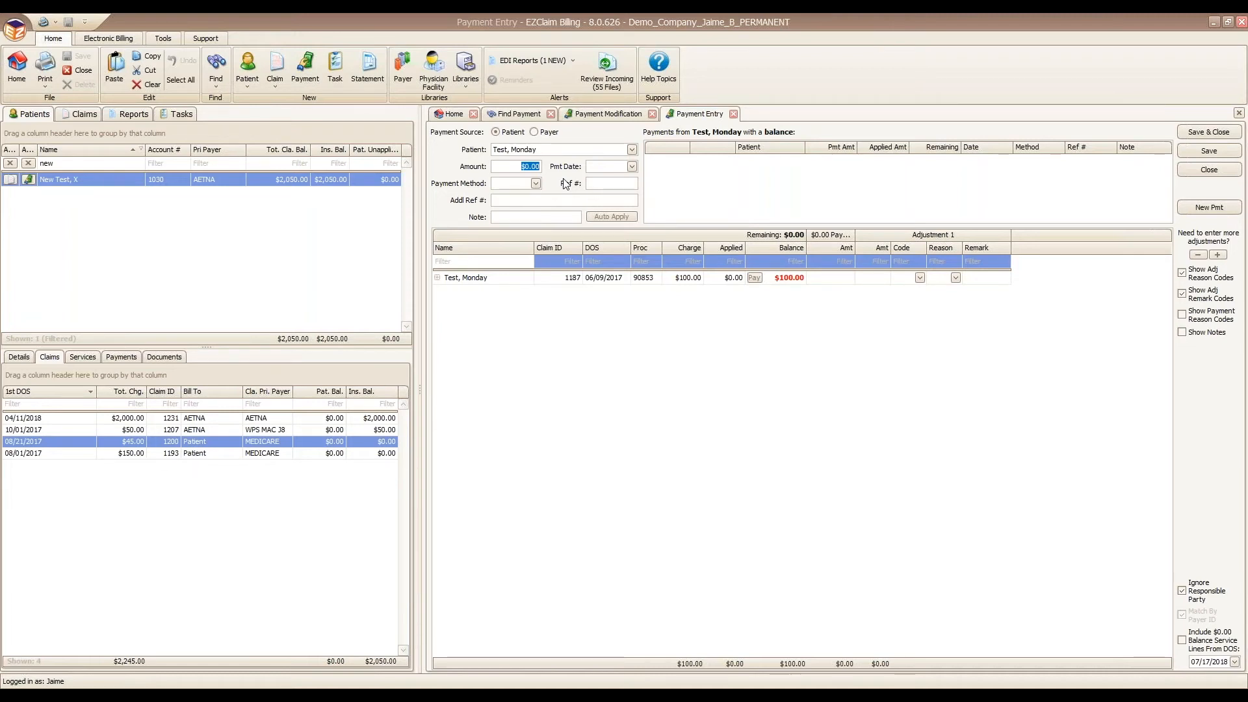
type("-")
type("20")
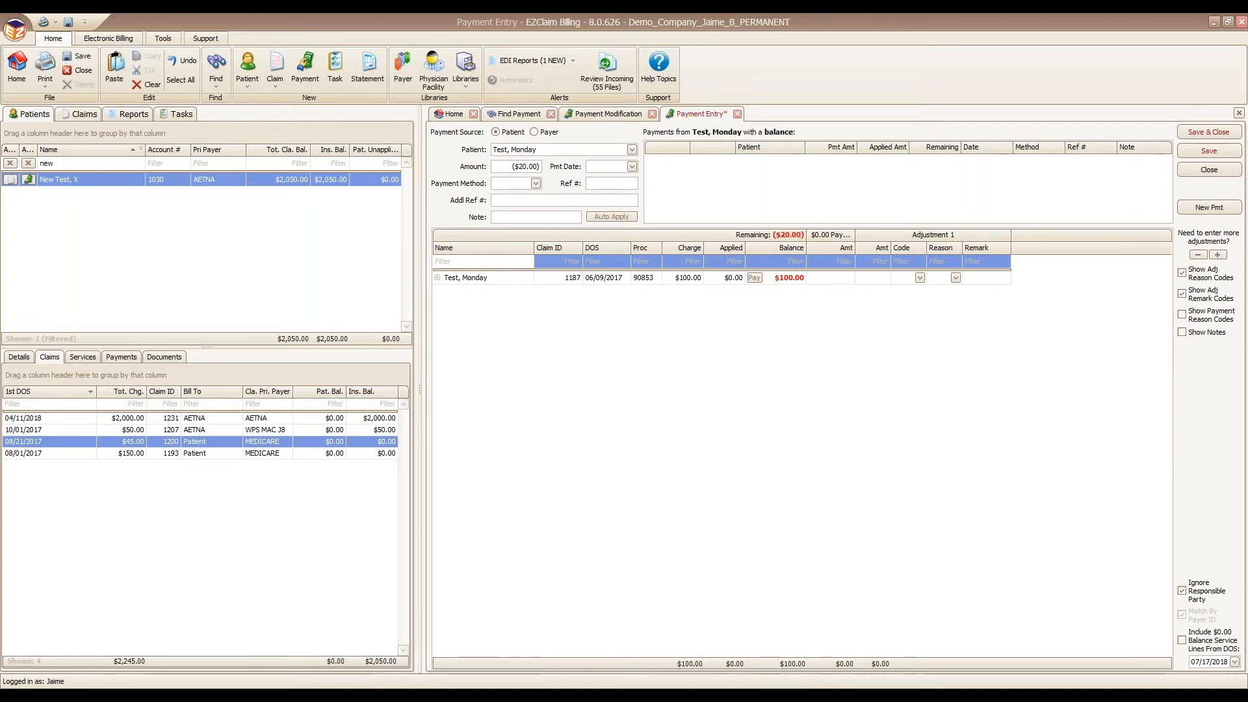
key("Tab")
key("space")
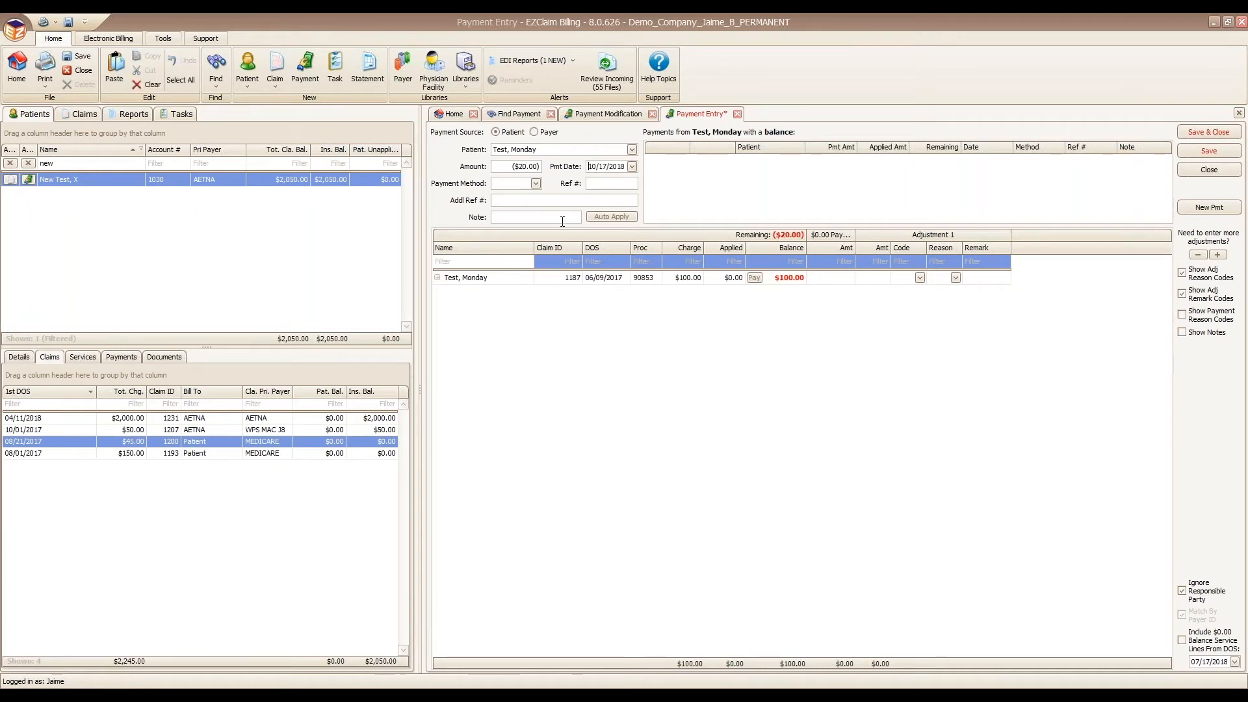
Step: Apply -$20.00 to the patient's 06/09/2017 service line for procedure 90853
left_click(831, 278)
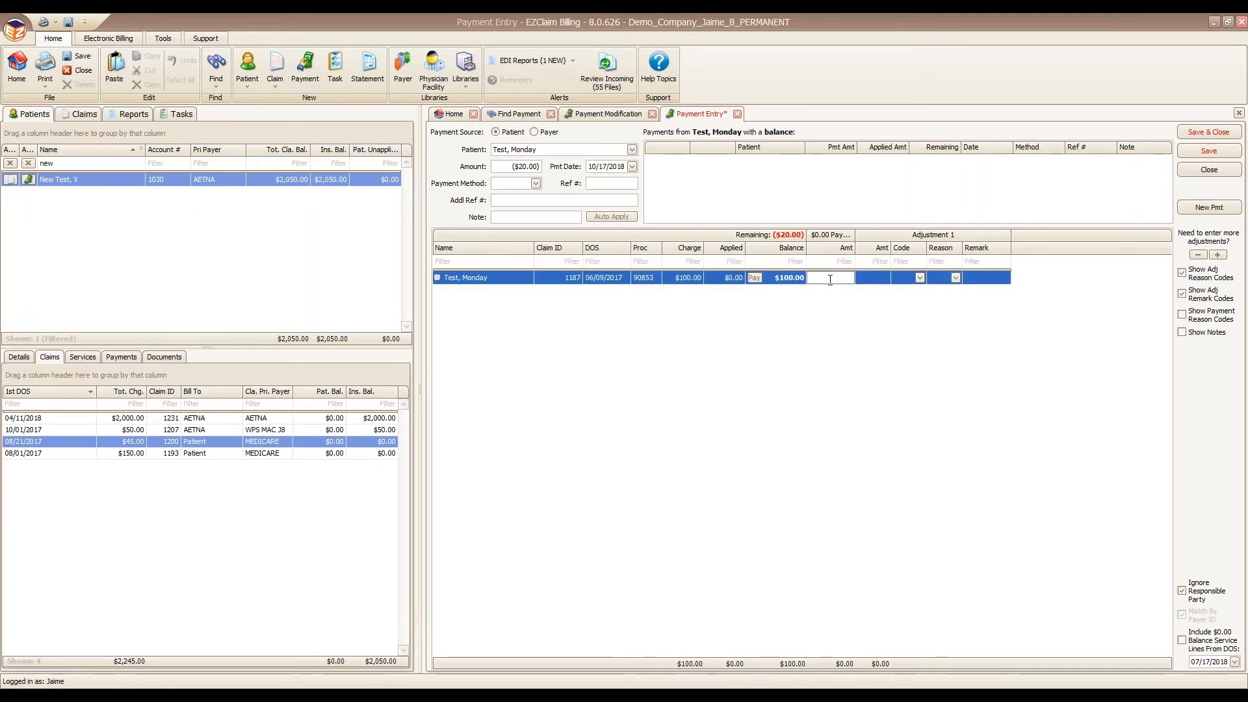
type("-2")
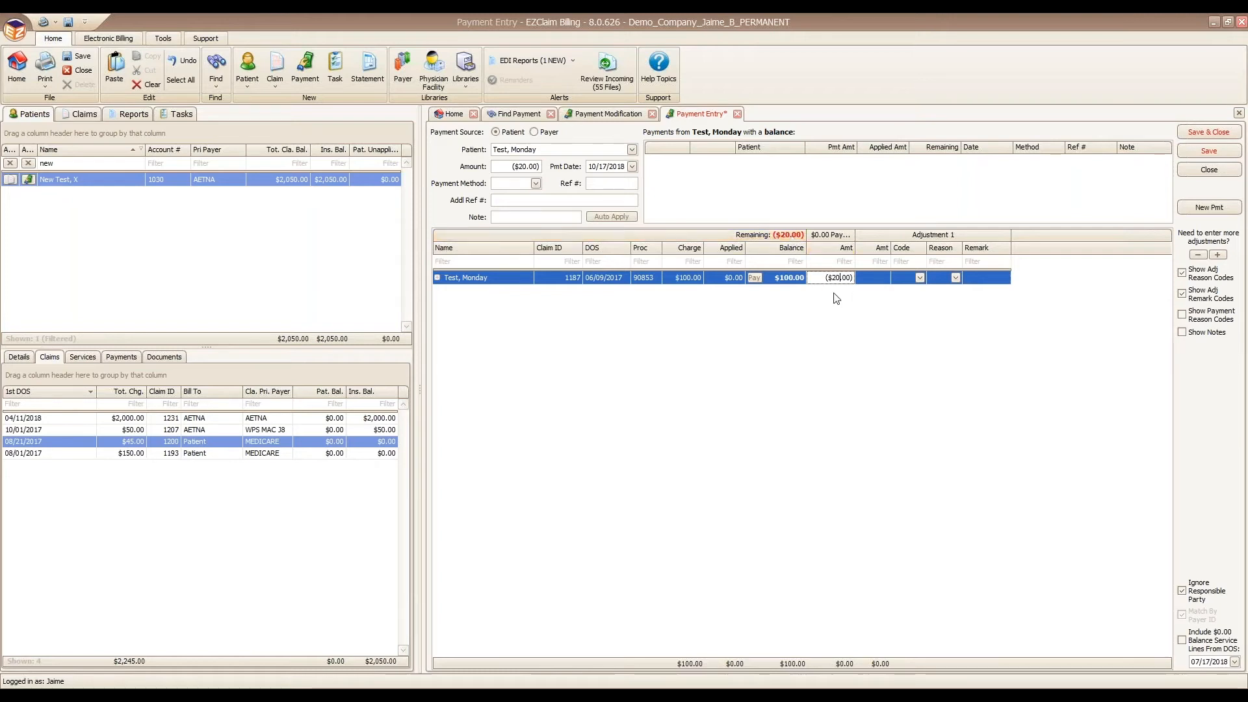
key("Tab")
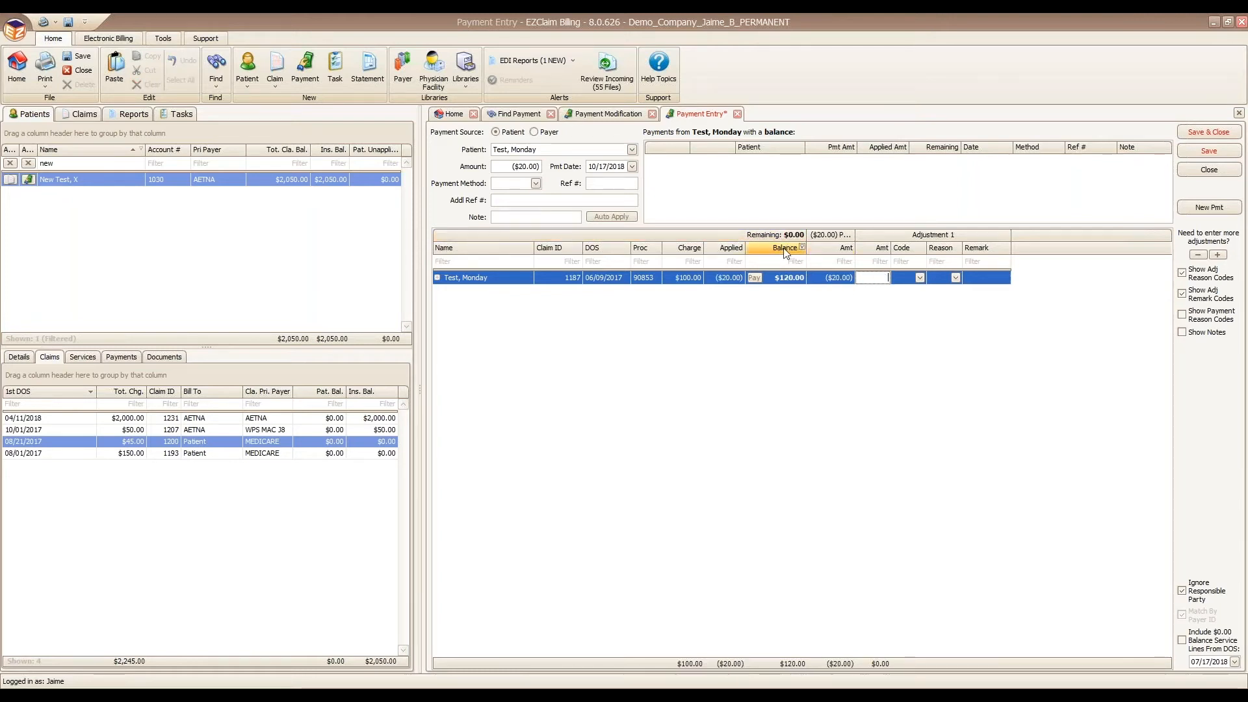
Step: Try a positive $20.00 payment amount on the 06/09/2017 service line
key("shift+Tab")
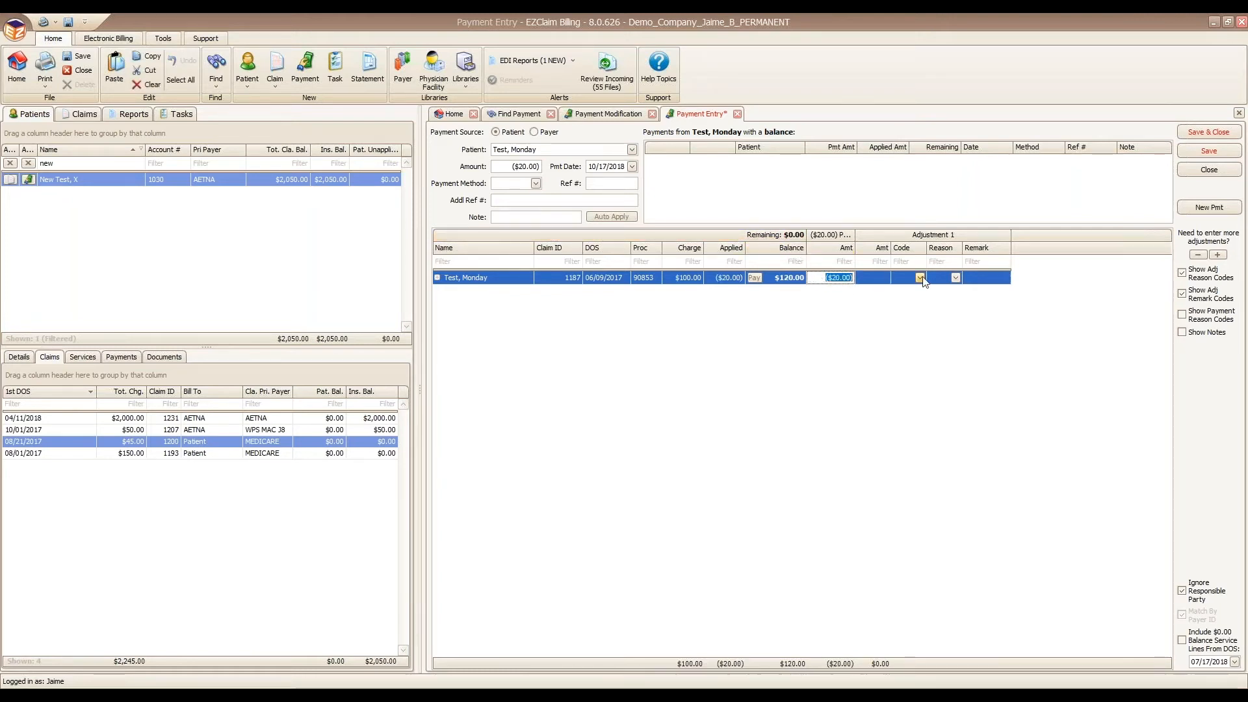
type("20")
key("Tab")
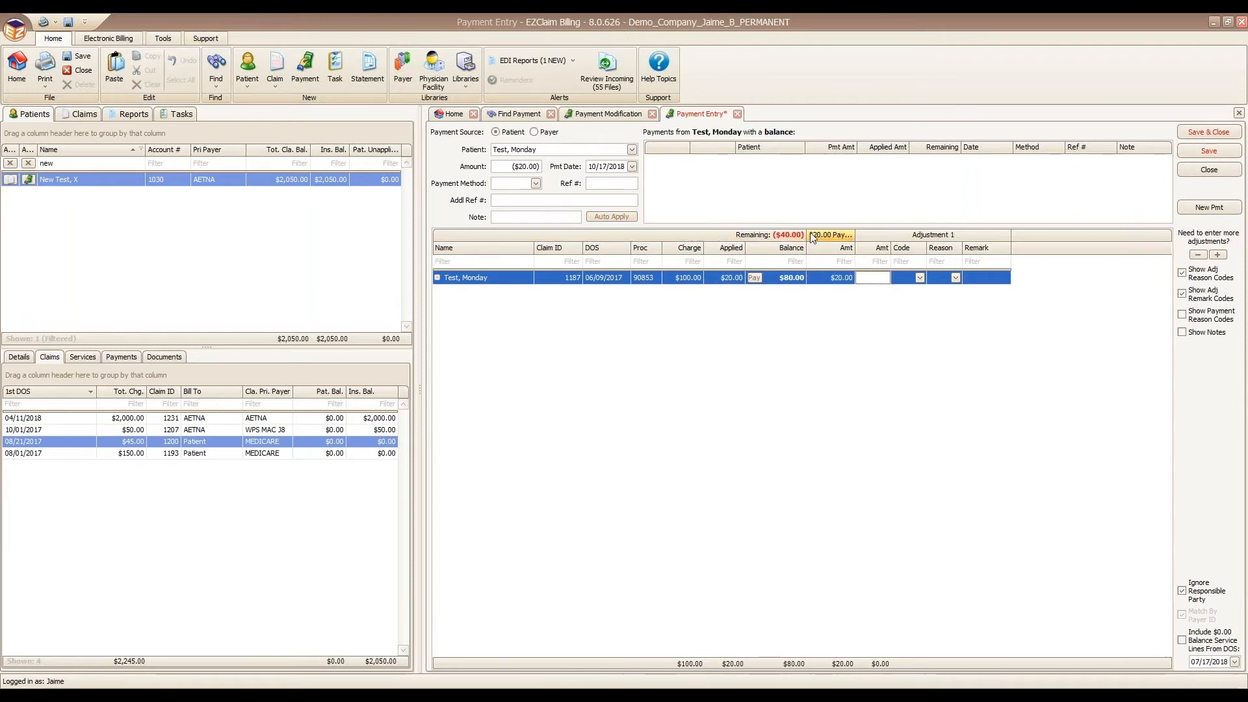
Step: Set the 06/09/2017 line's payment amount back to -$20.00 and save the refund payment
left_click(827, 278)
type("-20")
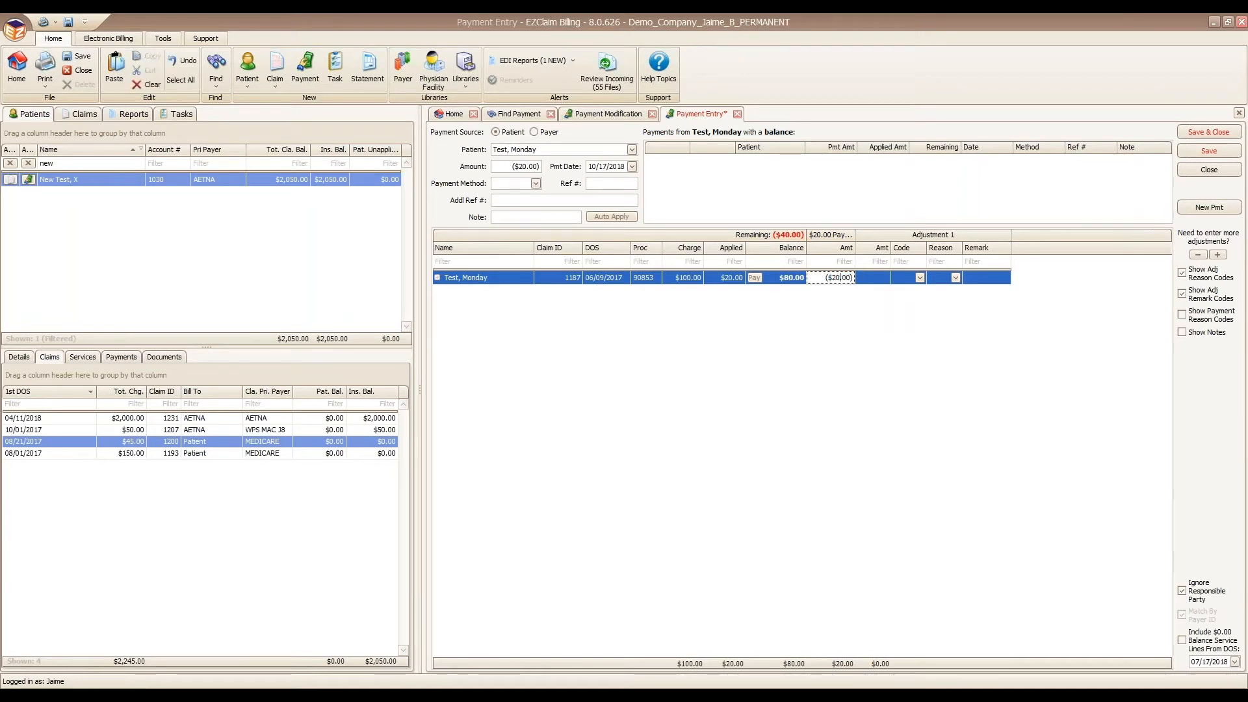
key("Tab")
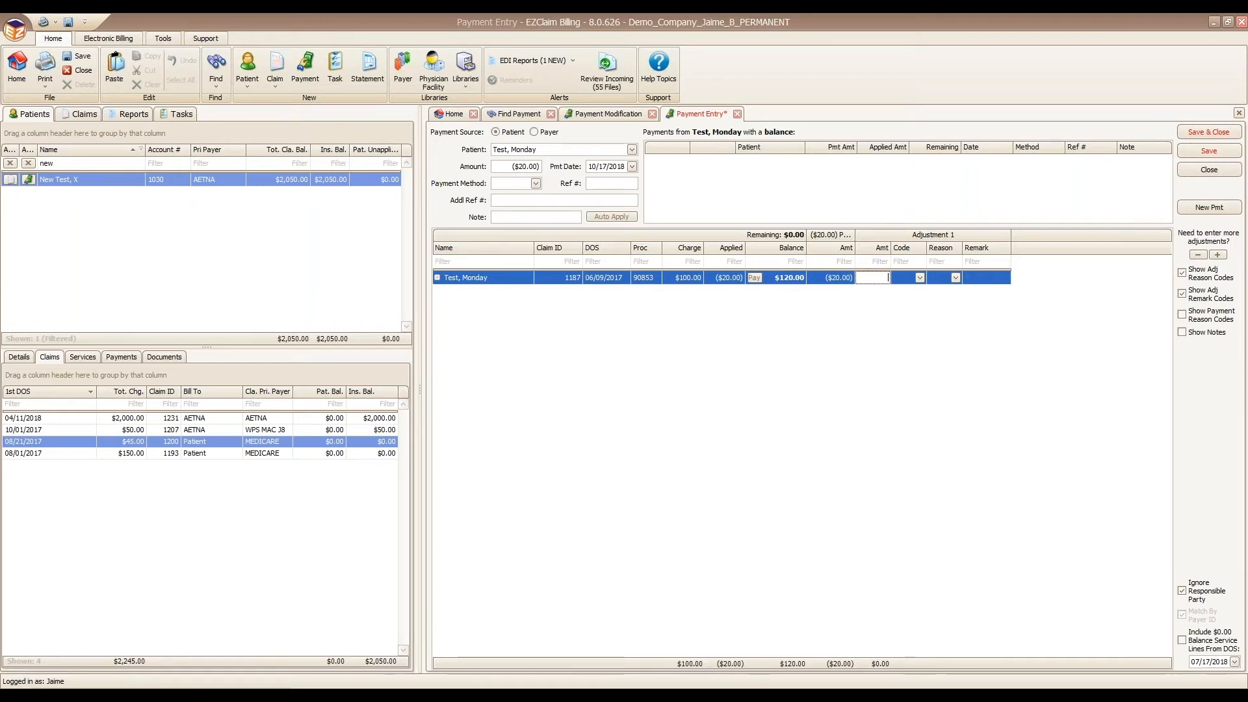
left_click(1209, 149)
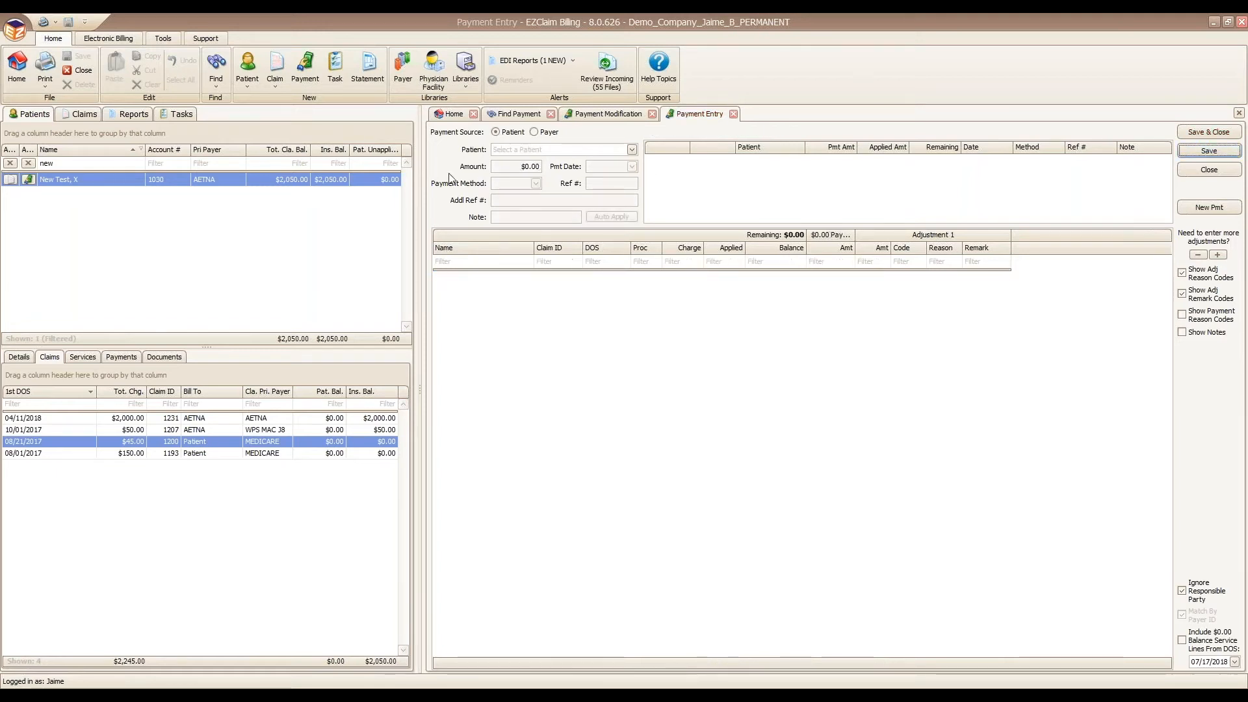
Step: Locate the -$20.00 patient payment dated 10/17/2018 in the list of found payments
left_click(519, 114)
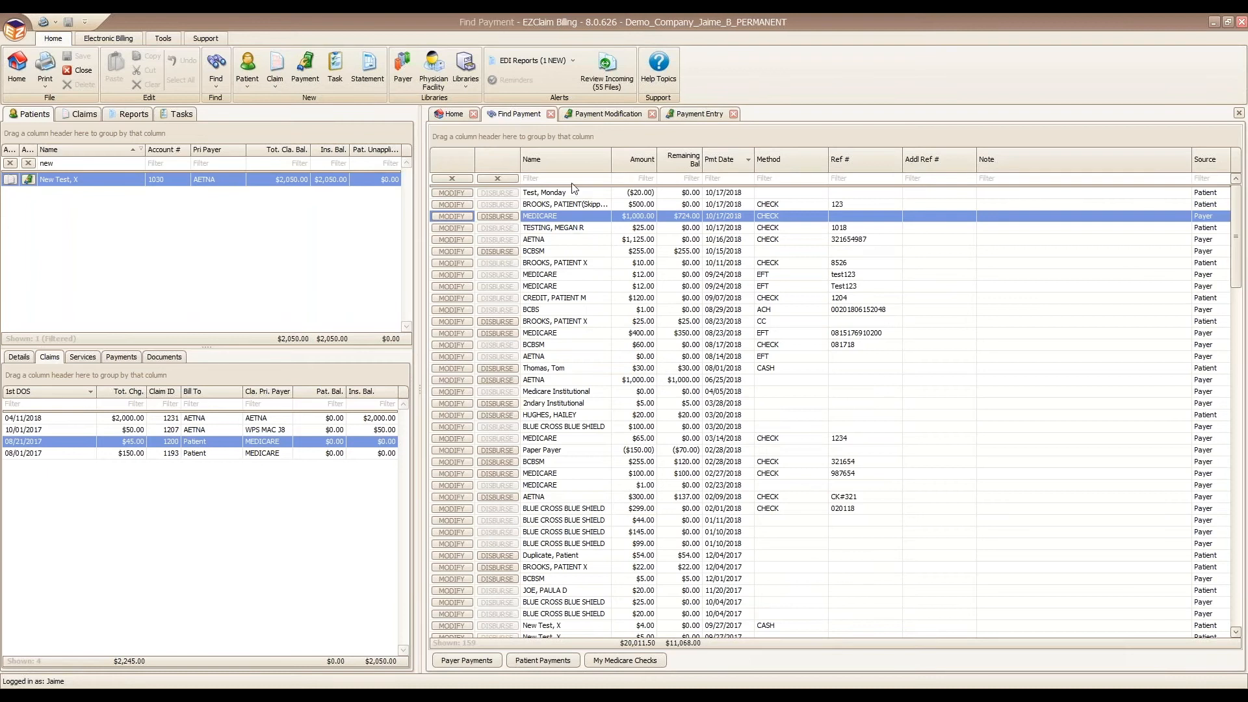
left_click(580, 193)
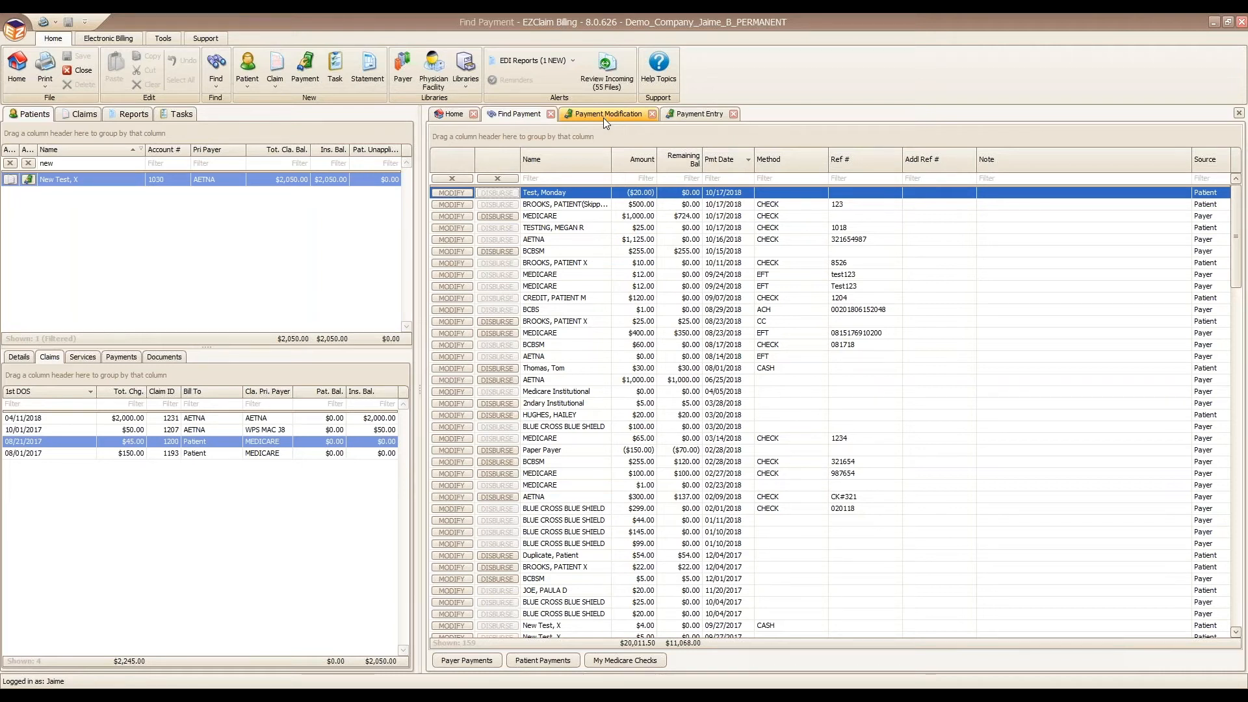
Step: Return to payment entry, set the payment source to payer, and select MEDICARE as the payer
left_click(700, 115)
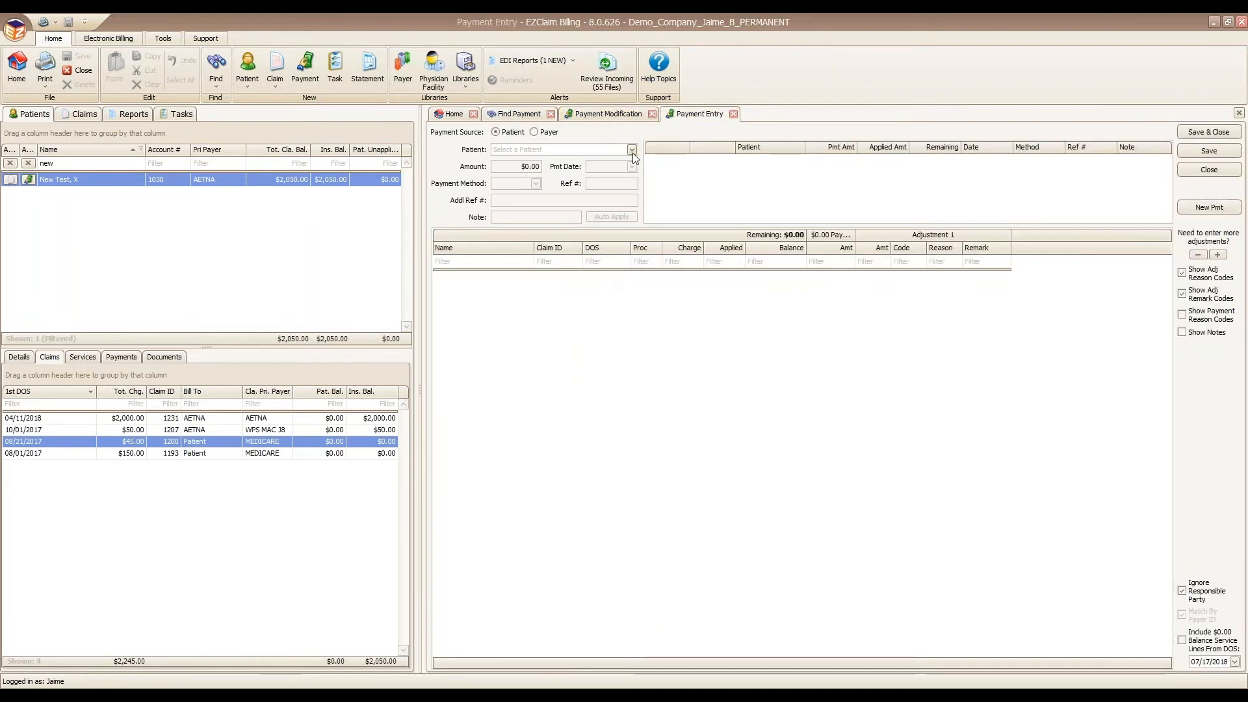
left_click(633, 151)
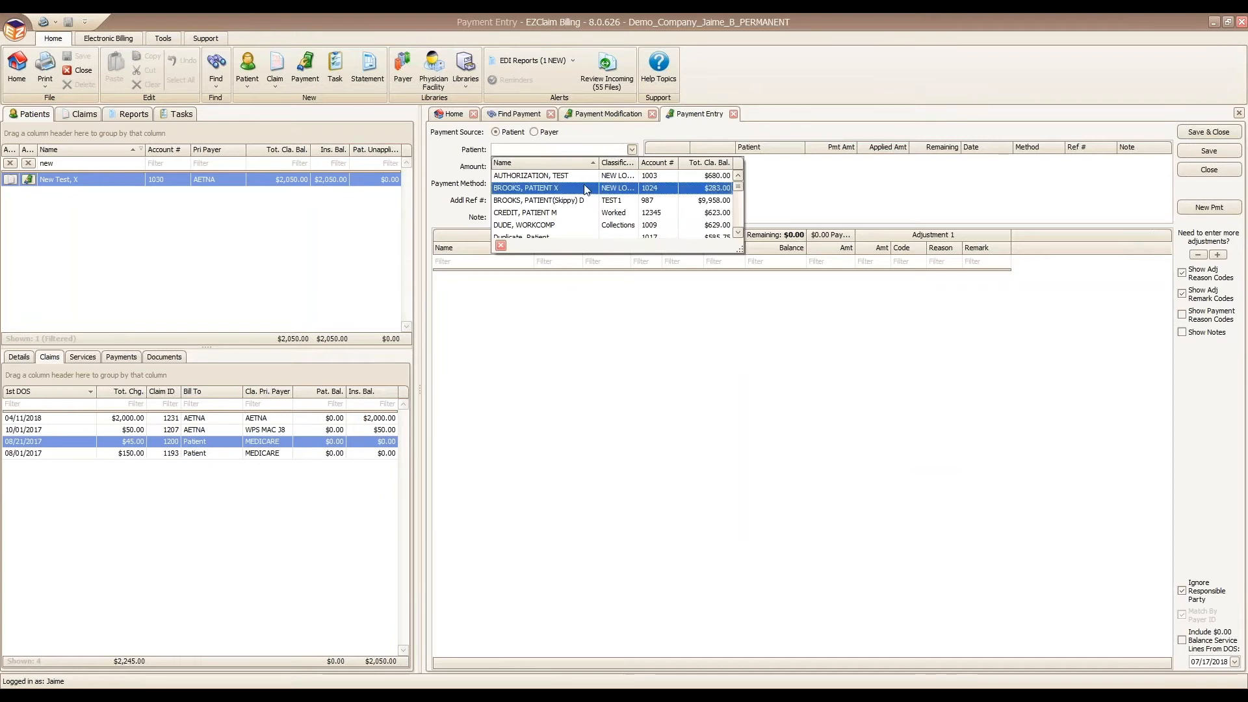
left_click(534, 133)
left_click(632, 150)
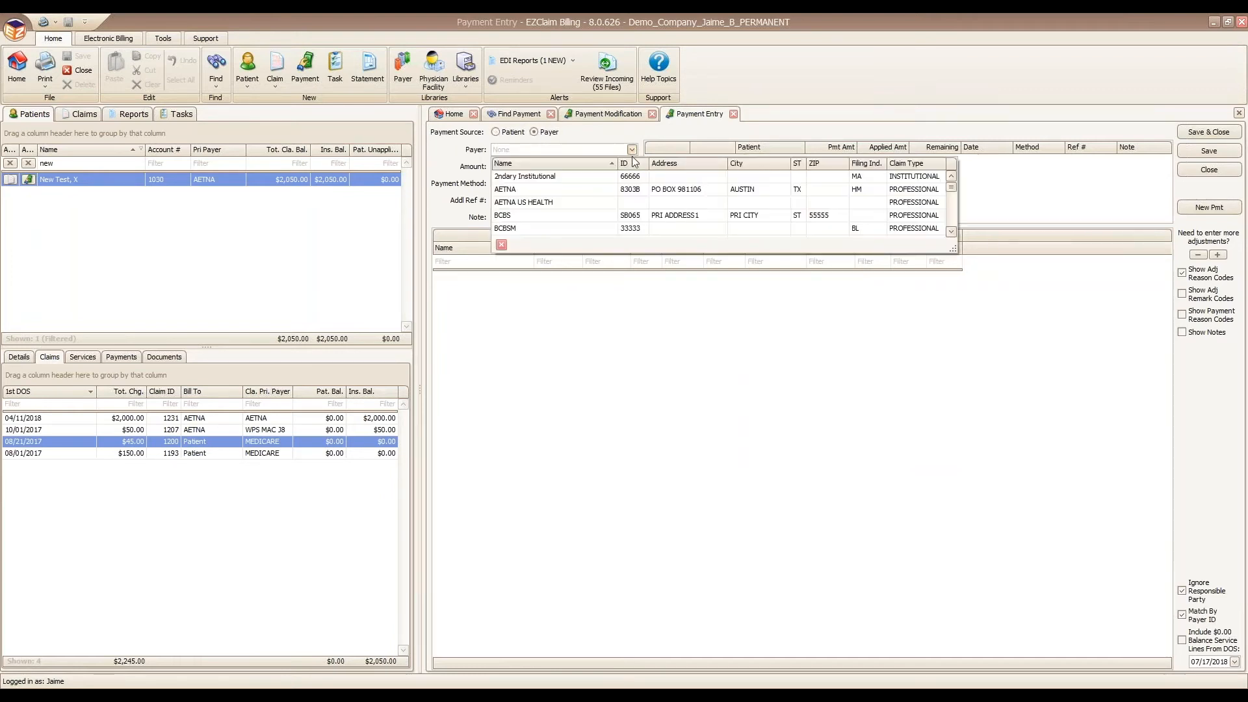
type("me")
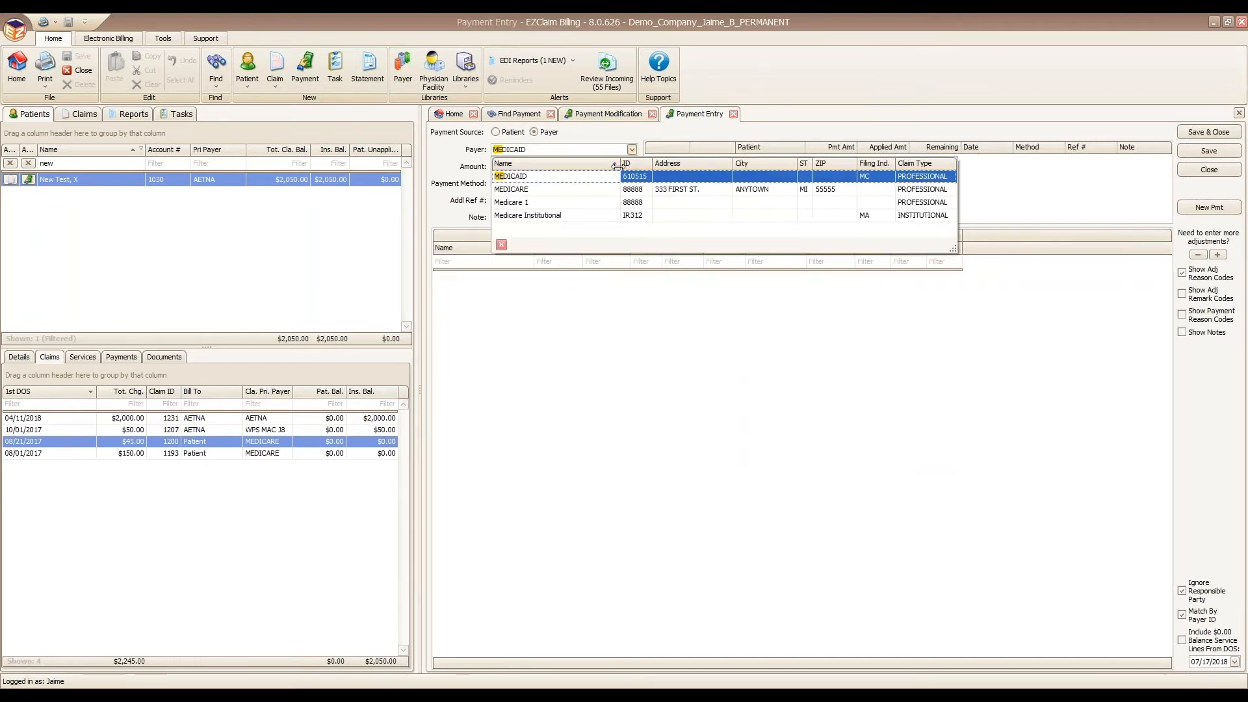
left_click(589, 190)
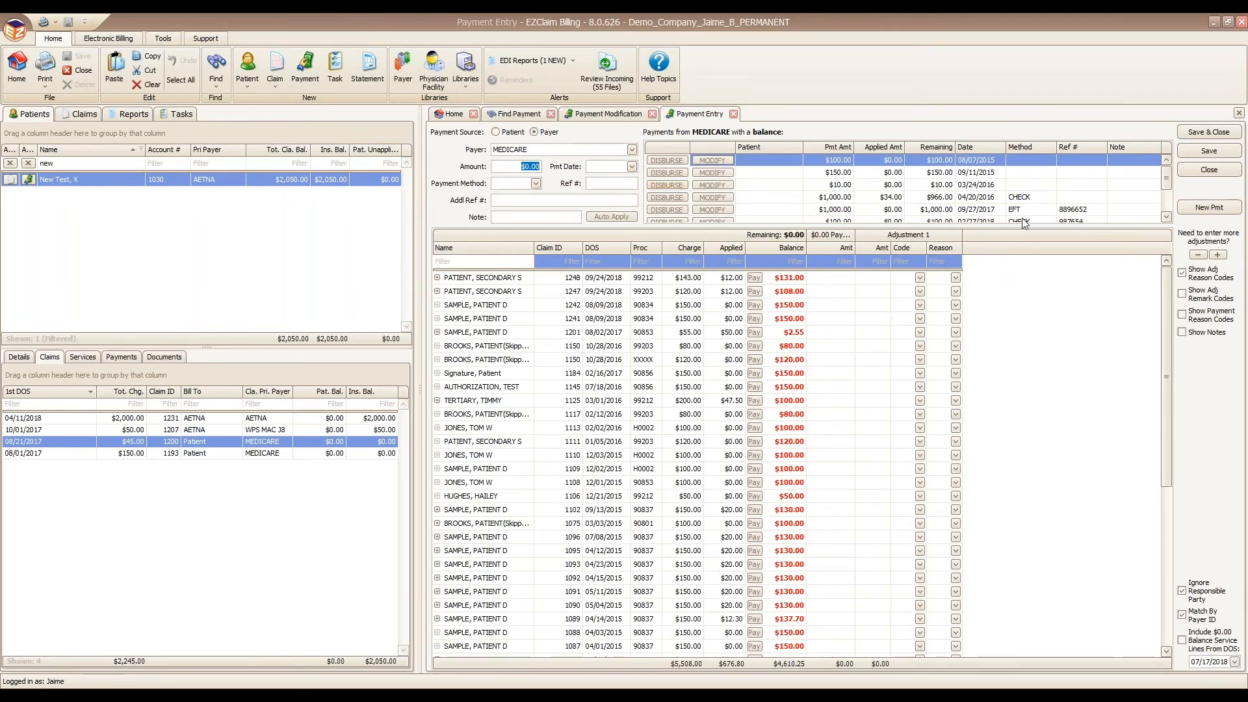
Step: Sort the MEDICARE payments newest first and start disbursing the 10/17/2018 payment
left_click(983, 155)
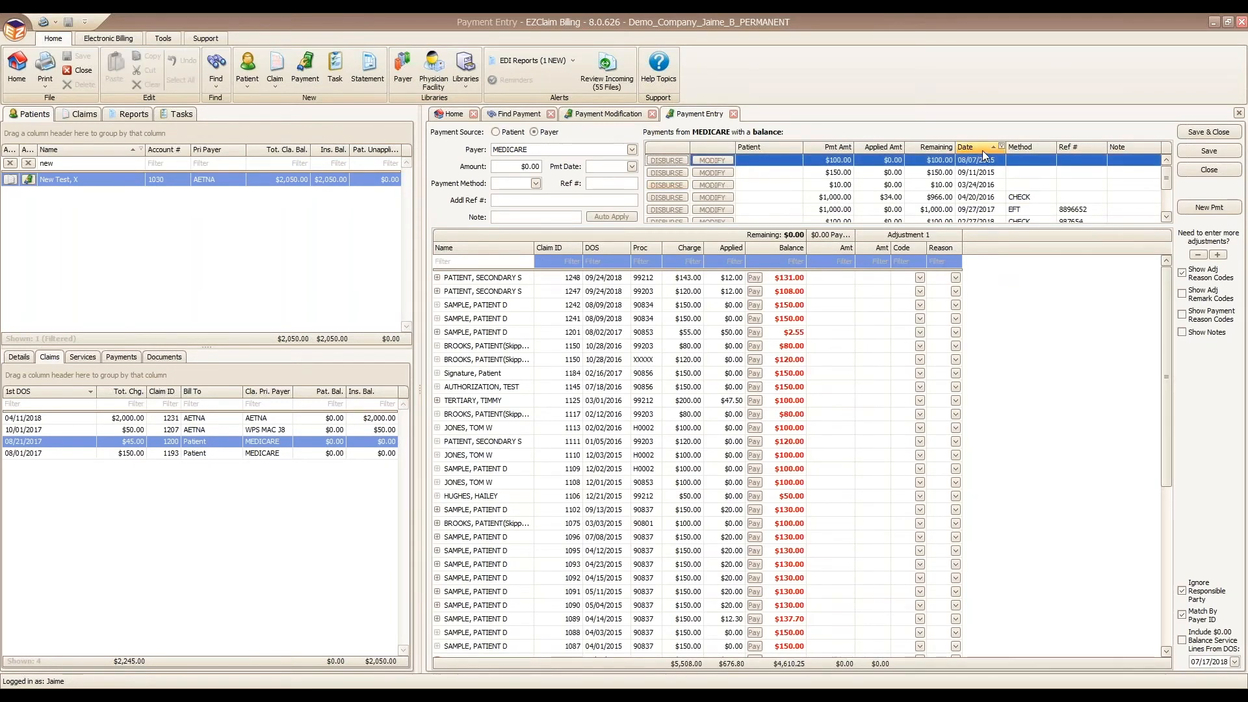
left_click(981, 154)
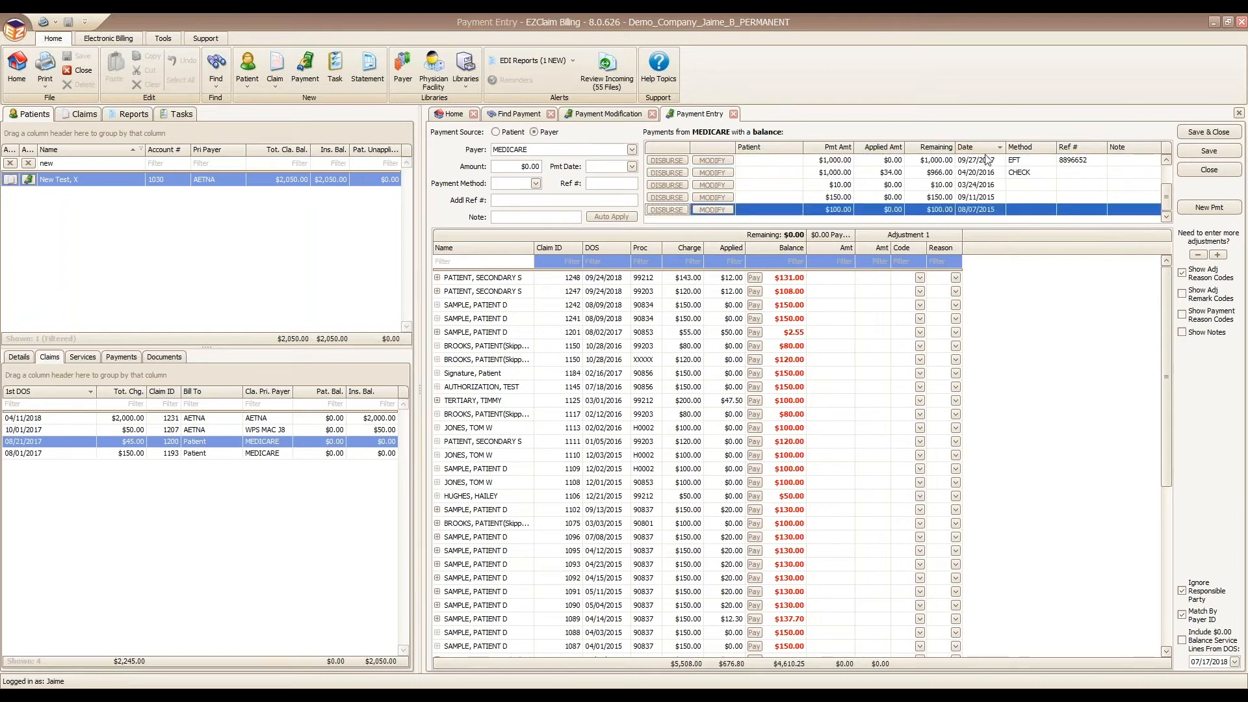
scroll(1166, 185, "up", 1)
scroll(1165, 185, "up", 3)
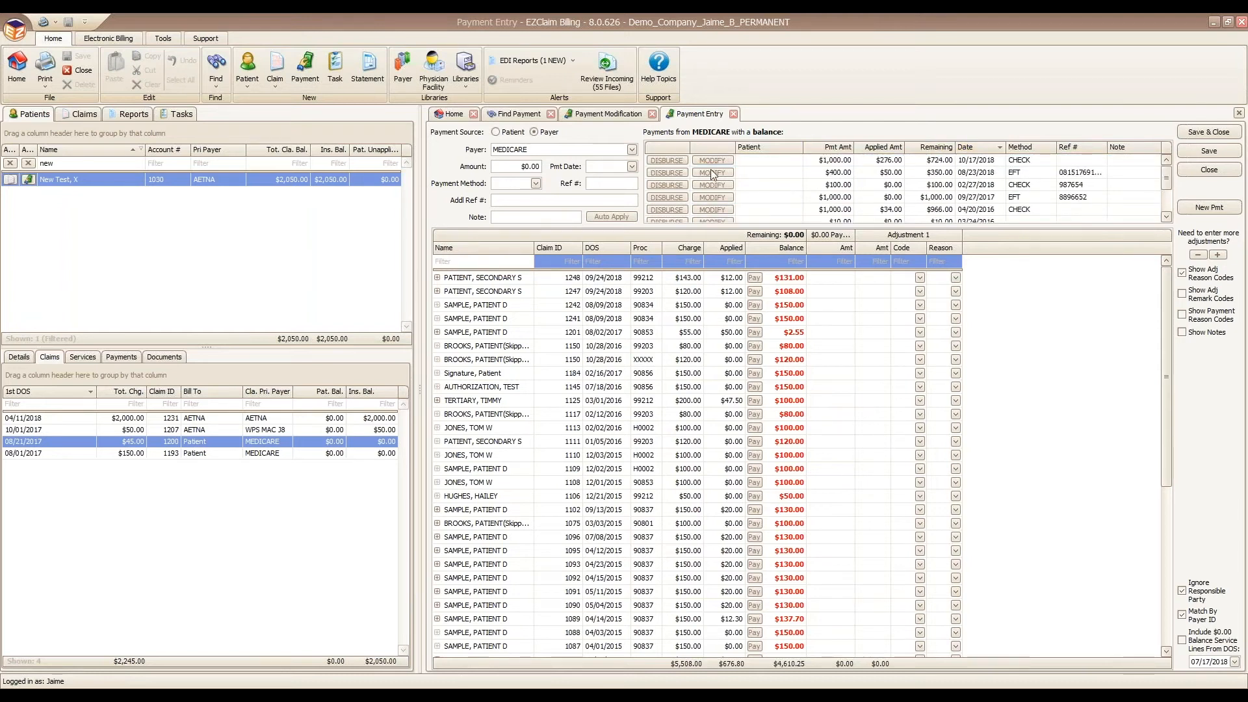
left_click(671, 158)
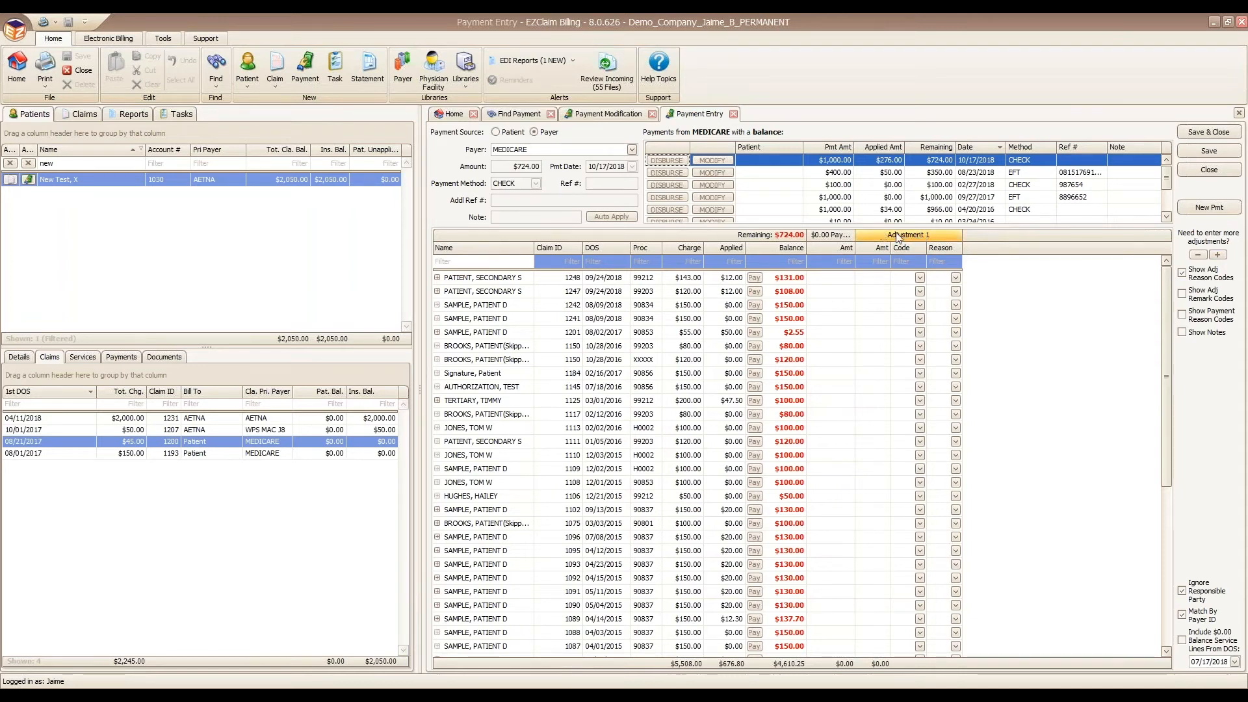
Step: Add column sets for Adjustment 2 and Adjustment 3 to the service lines and look across them
left_click(1220, 257)
left_click(1220, 257)
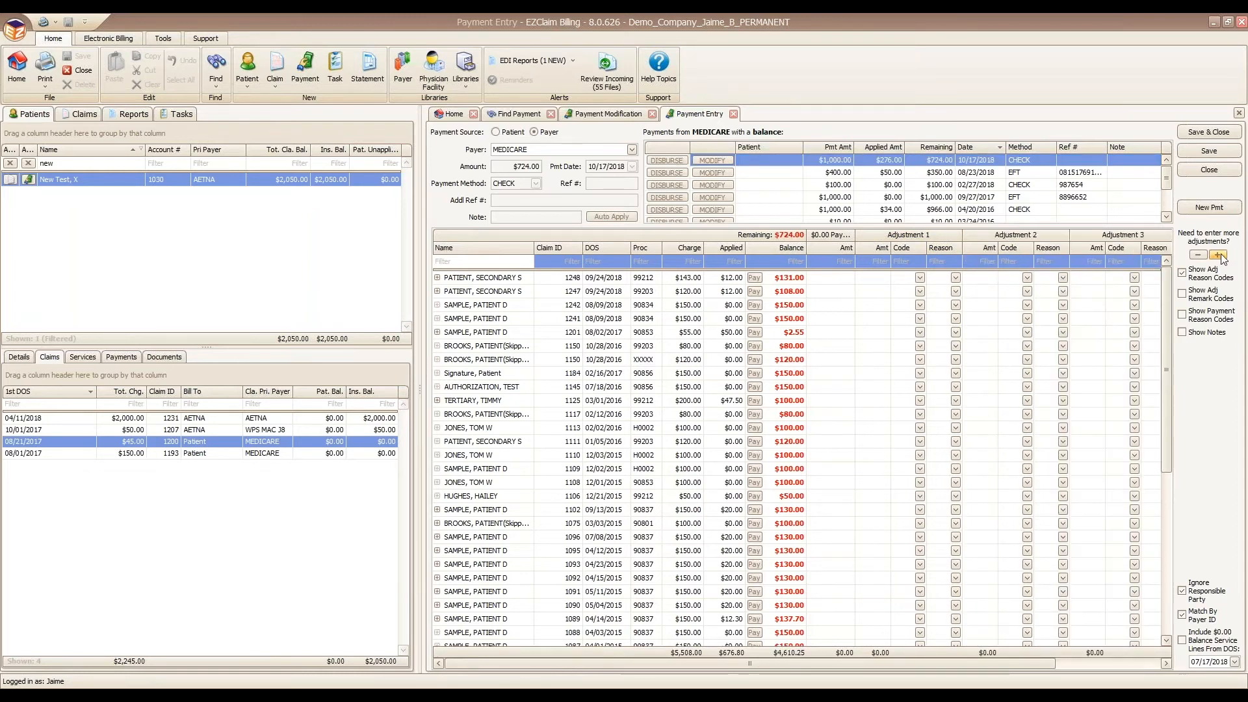
left_click_drag(988, 664, 1125, 672)
left_click_drag(1043, 666, 833, 638)
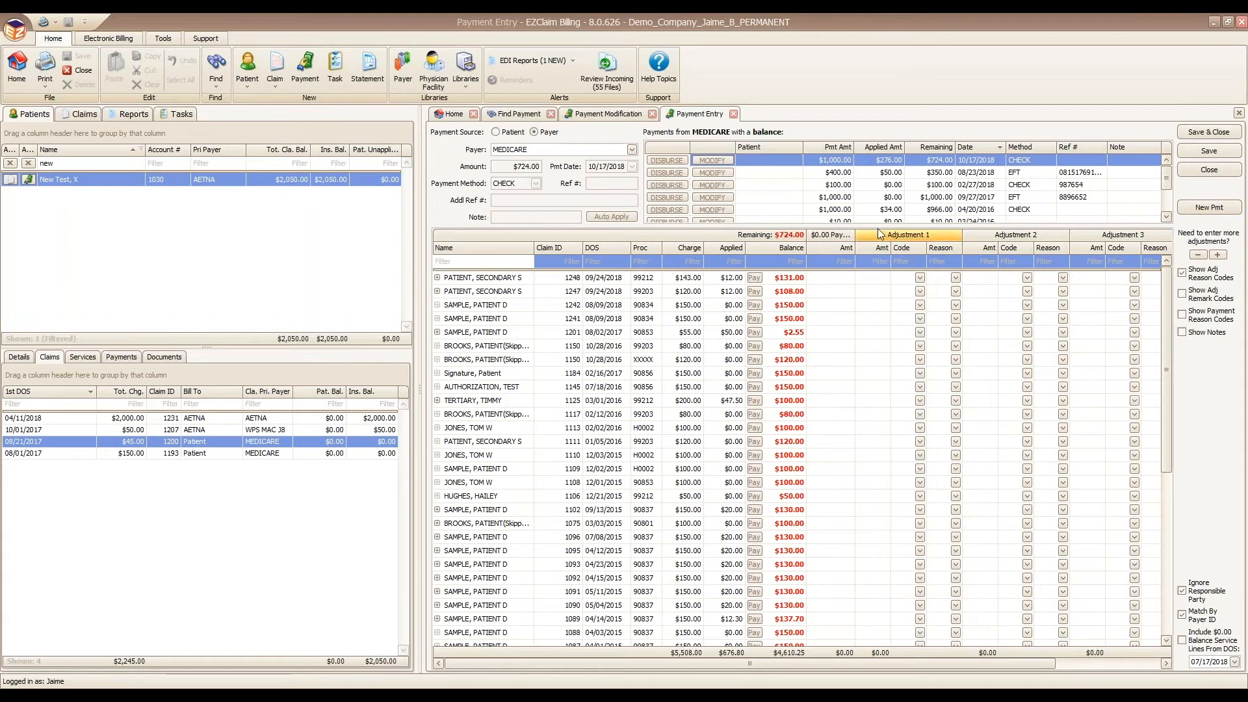
Step: Apply an $88.00 payment and a $42.00 first adjustment with code CO and reason 45 to claim 1242's 08/09/2018 service line
left_click(873, 277)
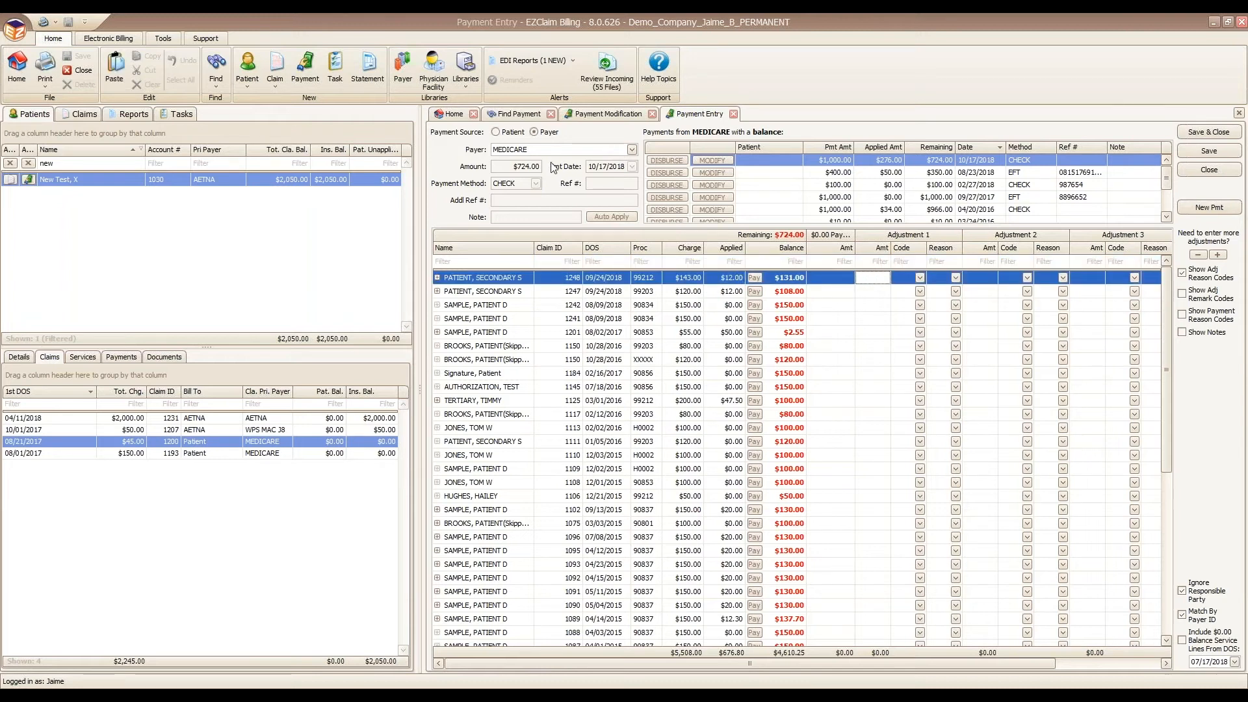
left_click(494, 306)
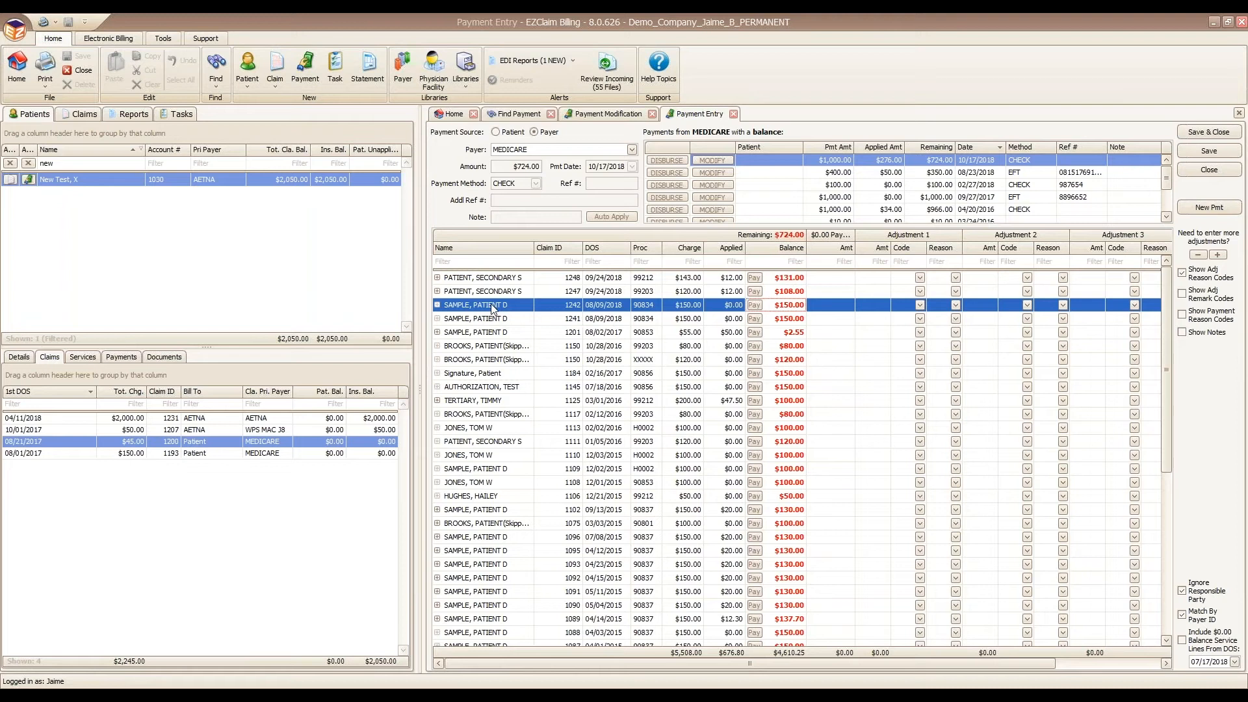
left_click(839, 305)
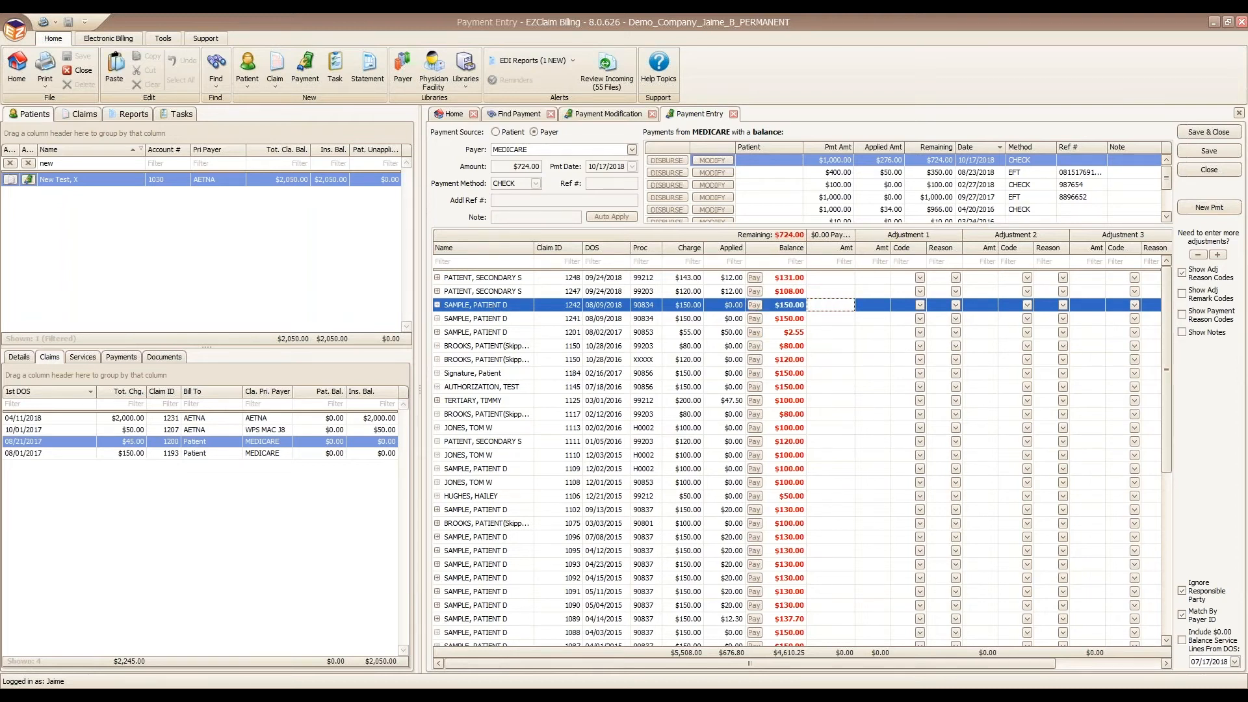
type("88")
key("Tab")
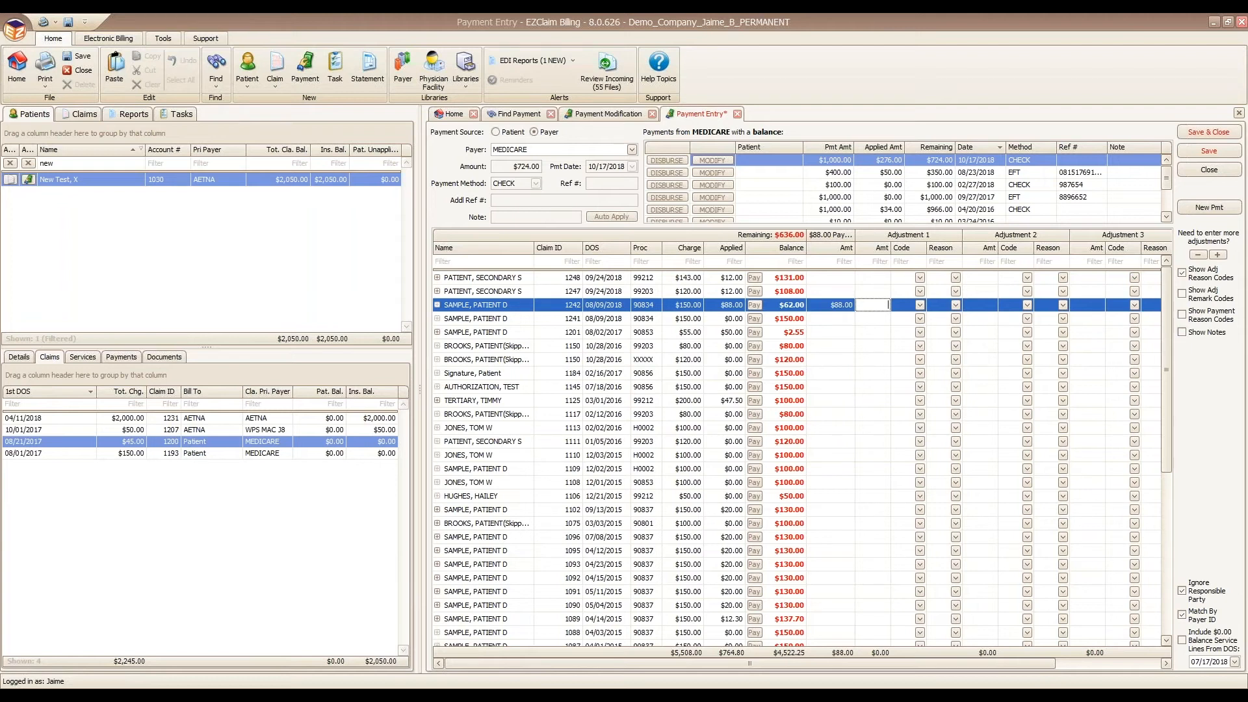
type("42")
key("Tab")
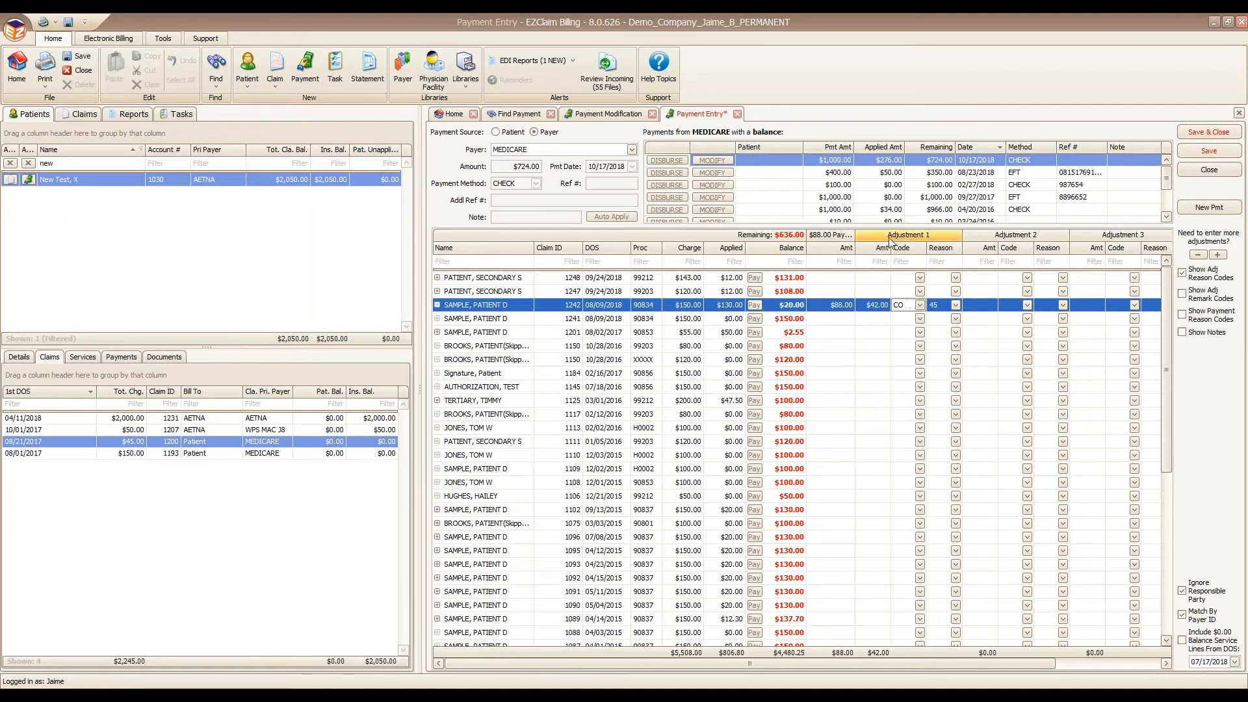
left_click(919, 305)
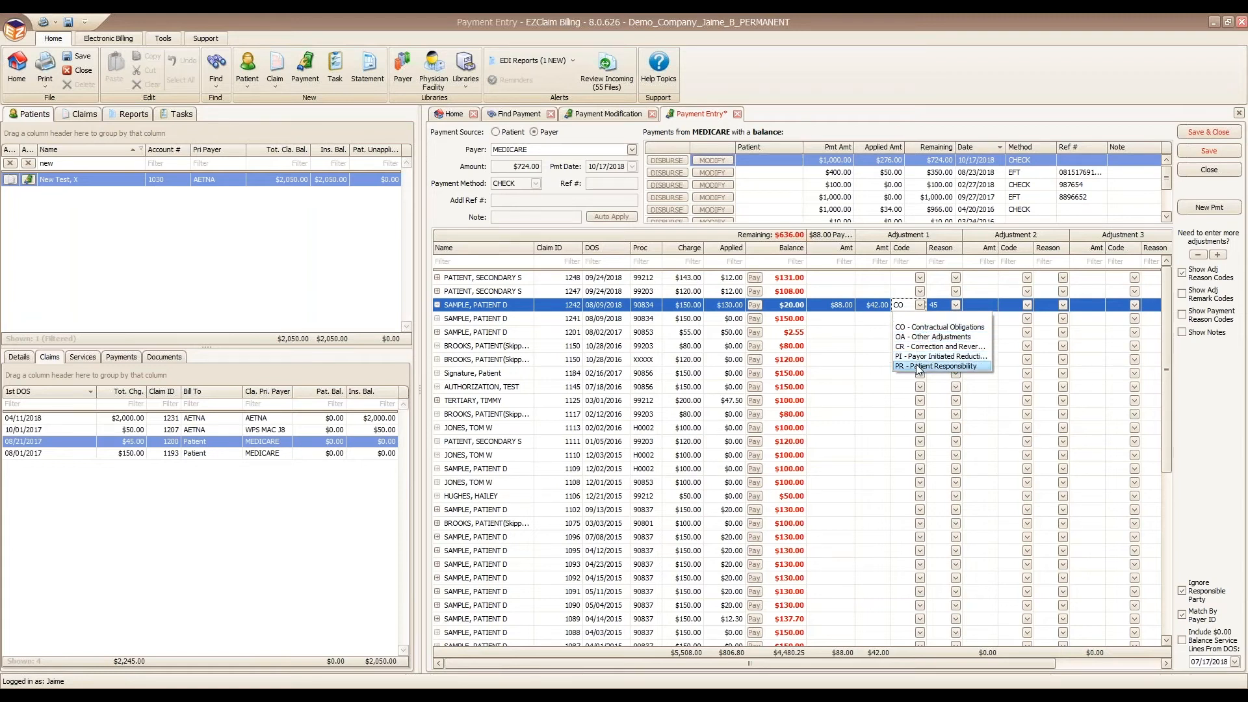
left_click(955, 306)
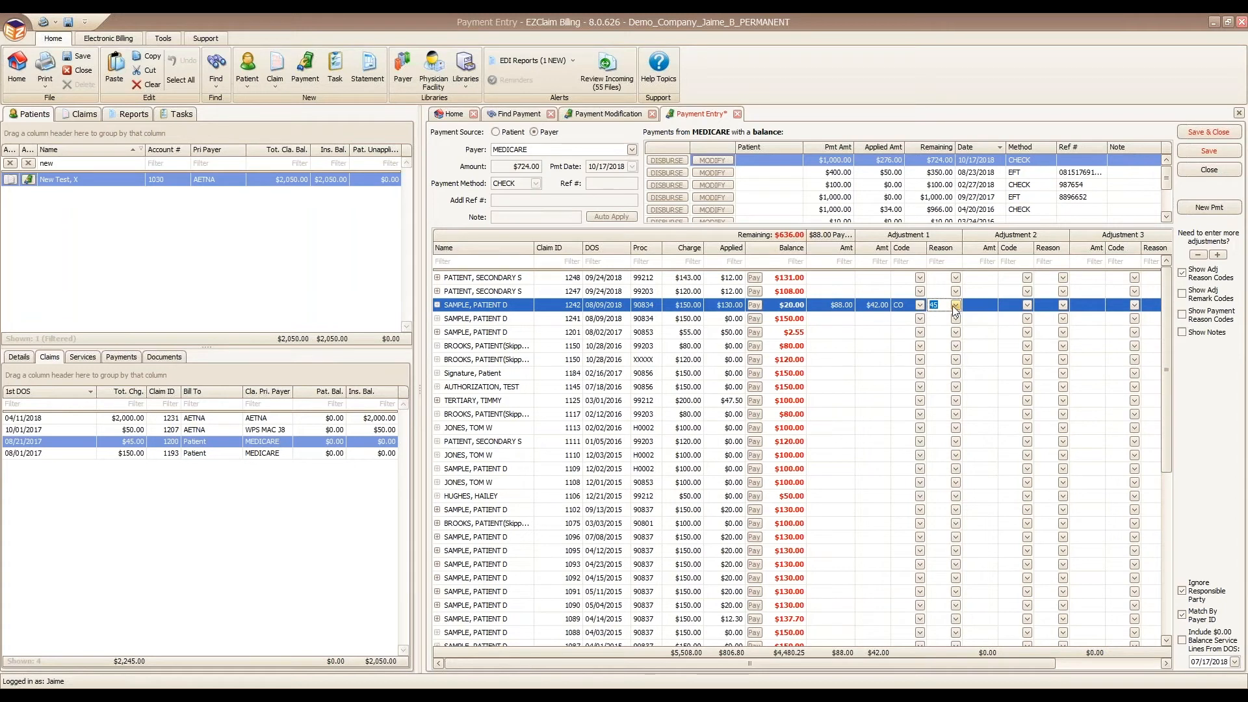
Step: Show the adjustment remark code fields on the service lines and save the MEDICARE payment with its remaining balance
left_click(1183, 294)
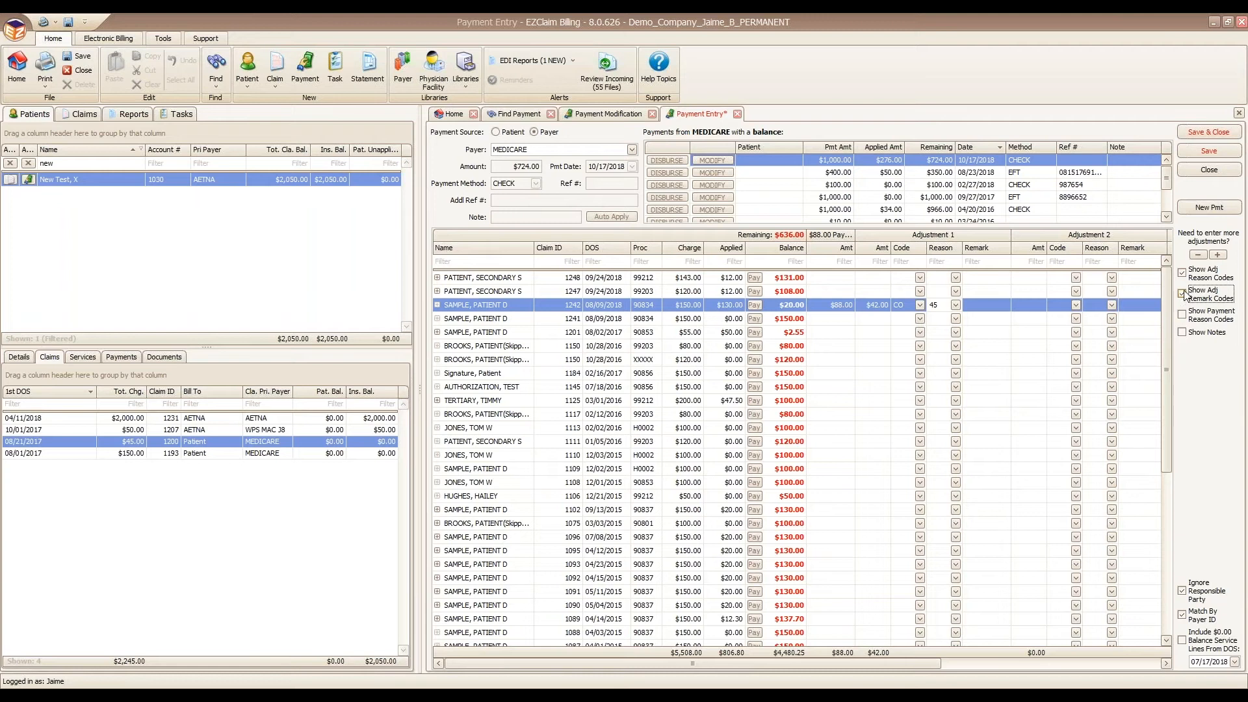
left_click(986, 305)
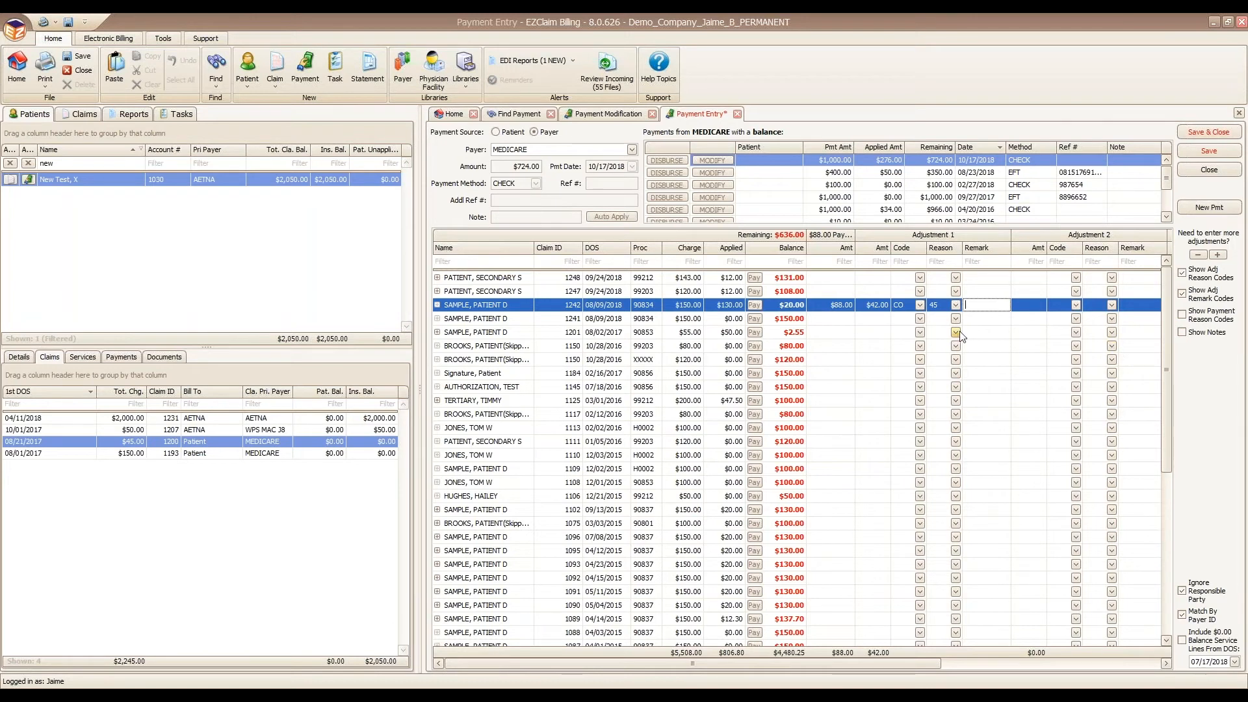
left_click(1195, 150)
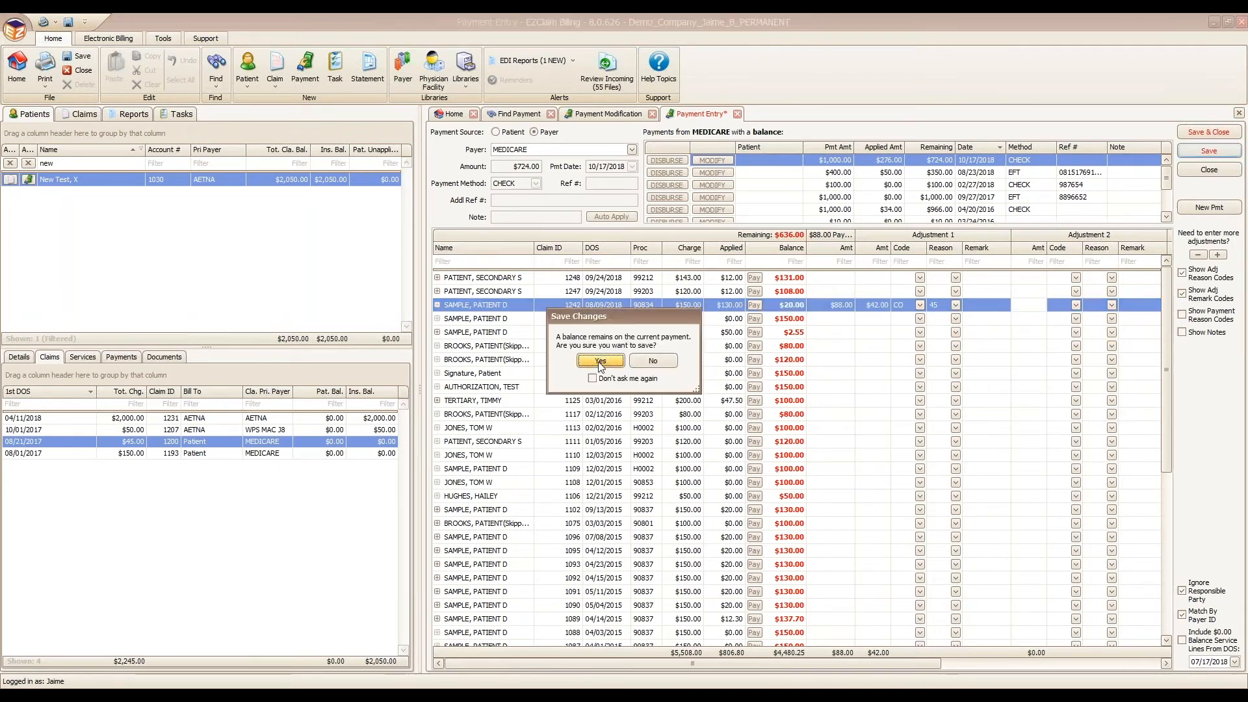
left_click(600, 365)
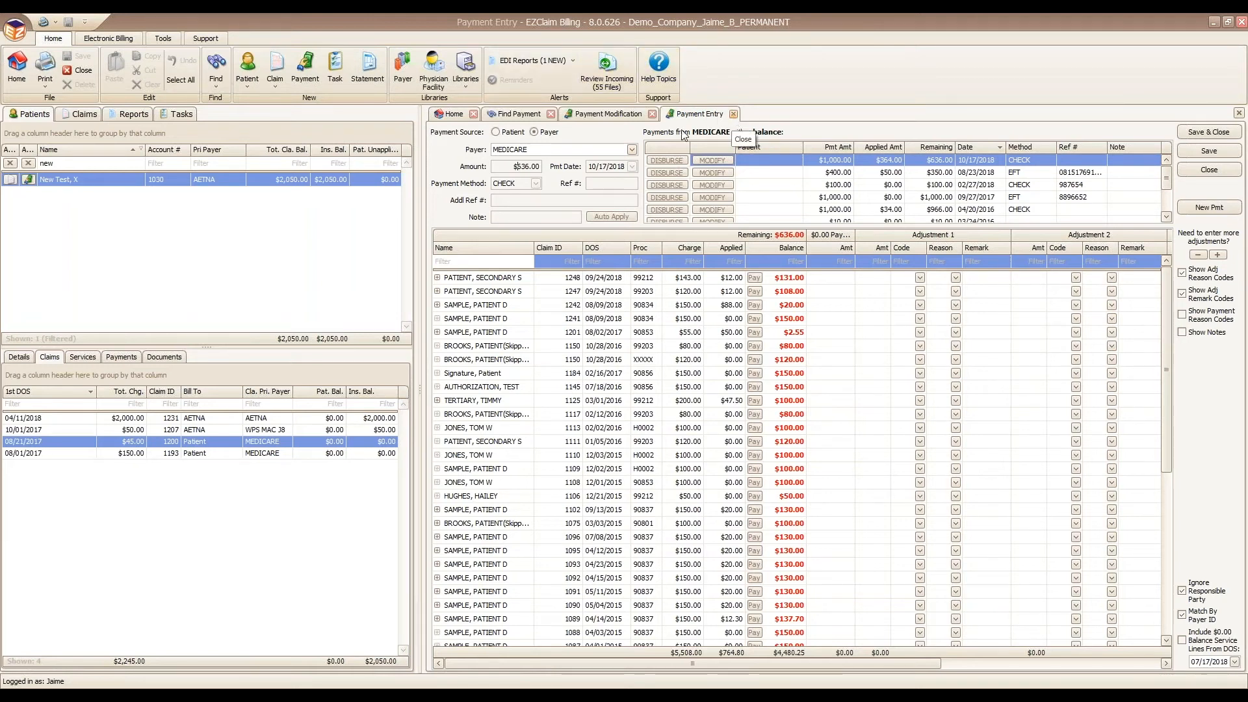
Step: Open the filtered patient's 08/21/2017 claim for a look and close it again
left_click(61, 443)
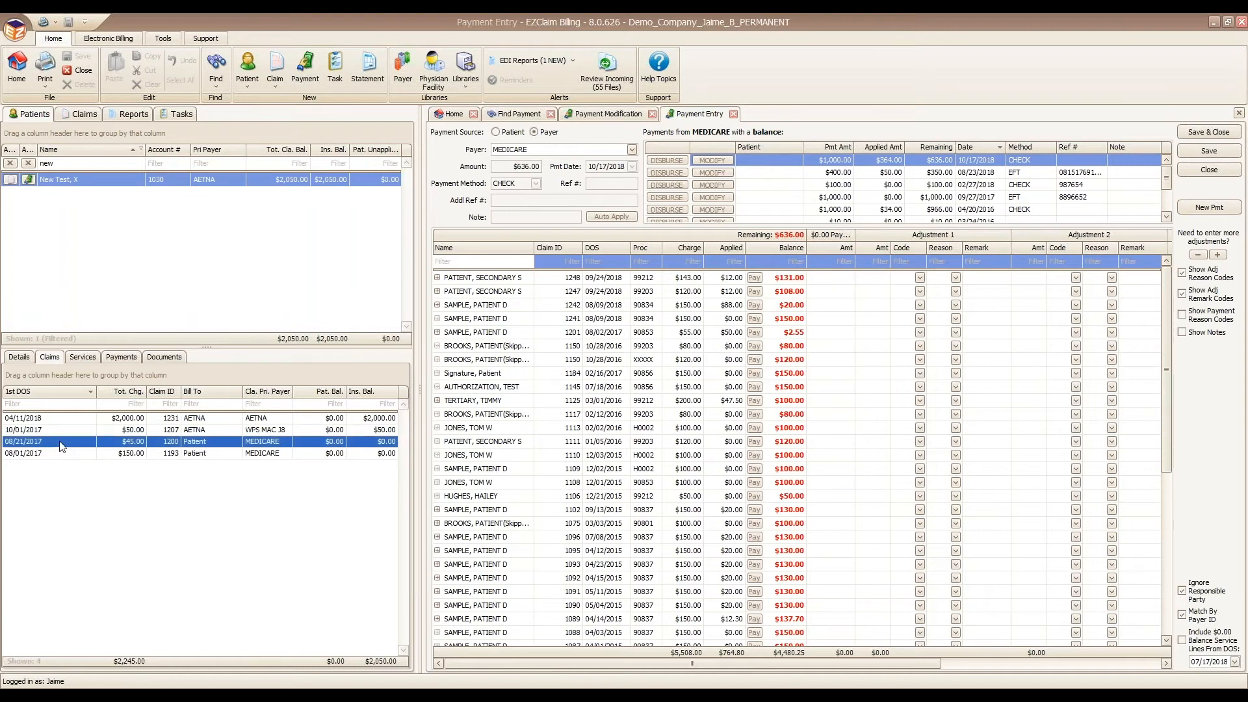
double_click(58, 442)
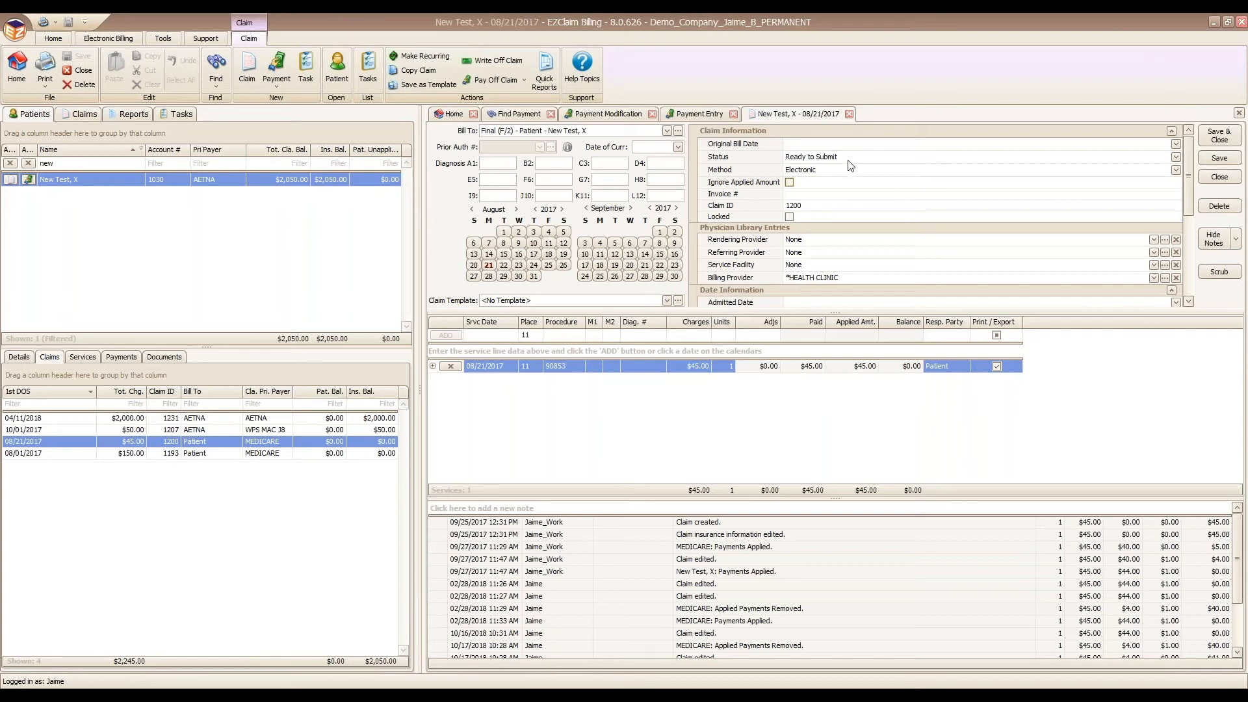
left_click(848, 114)
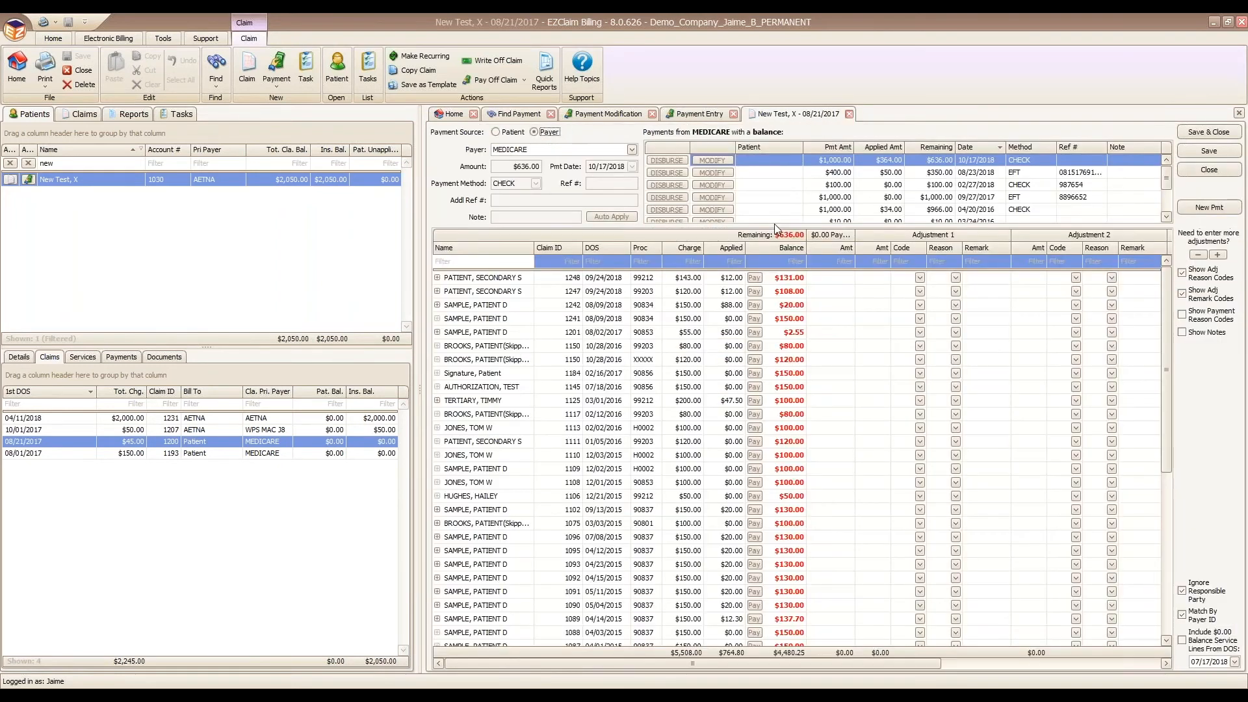
Step: Clear the patient list filter and open the 09/09/2018 claim of the second patient in the list
left_click(10, 163)
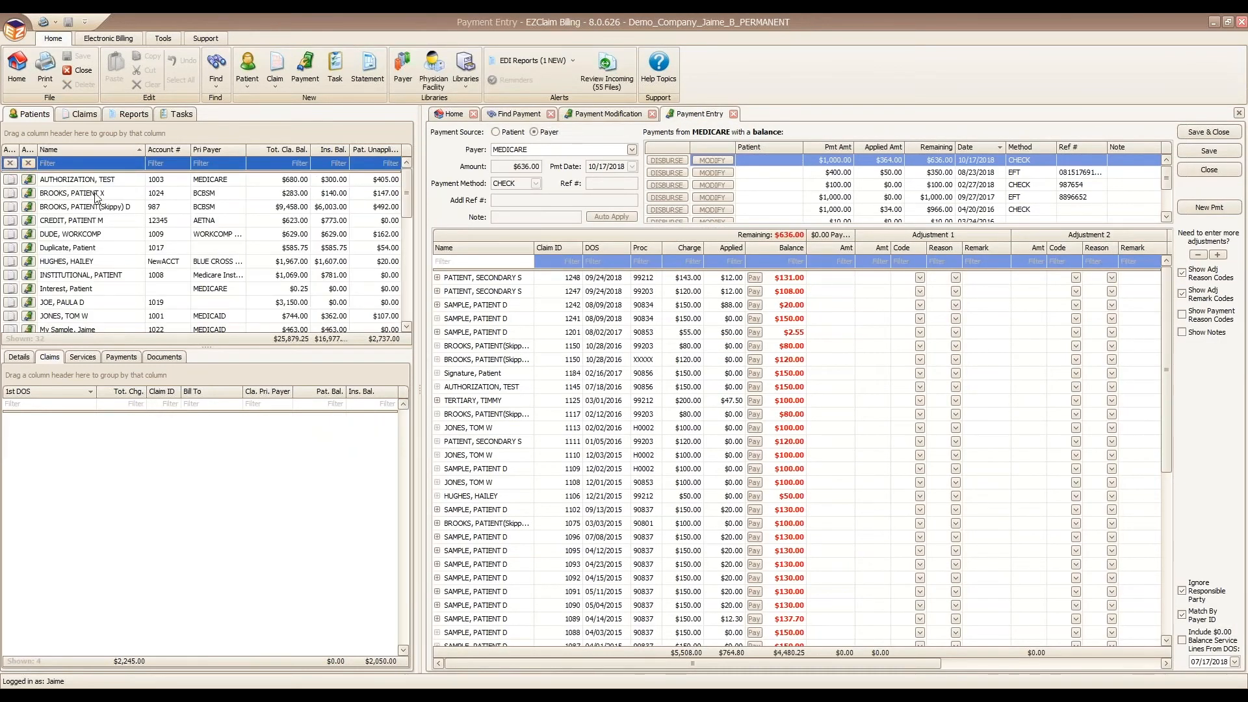
left_click(95, 195)
double_click(85, 416)
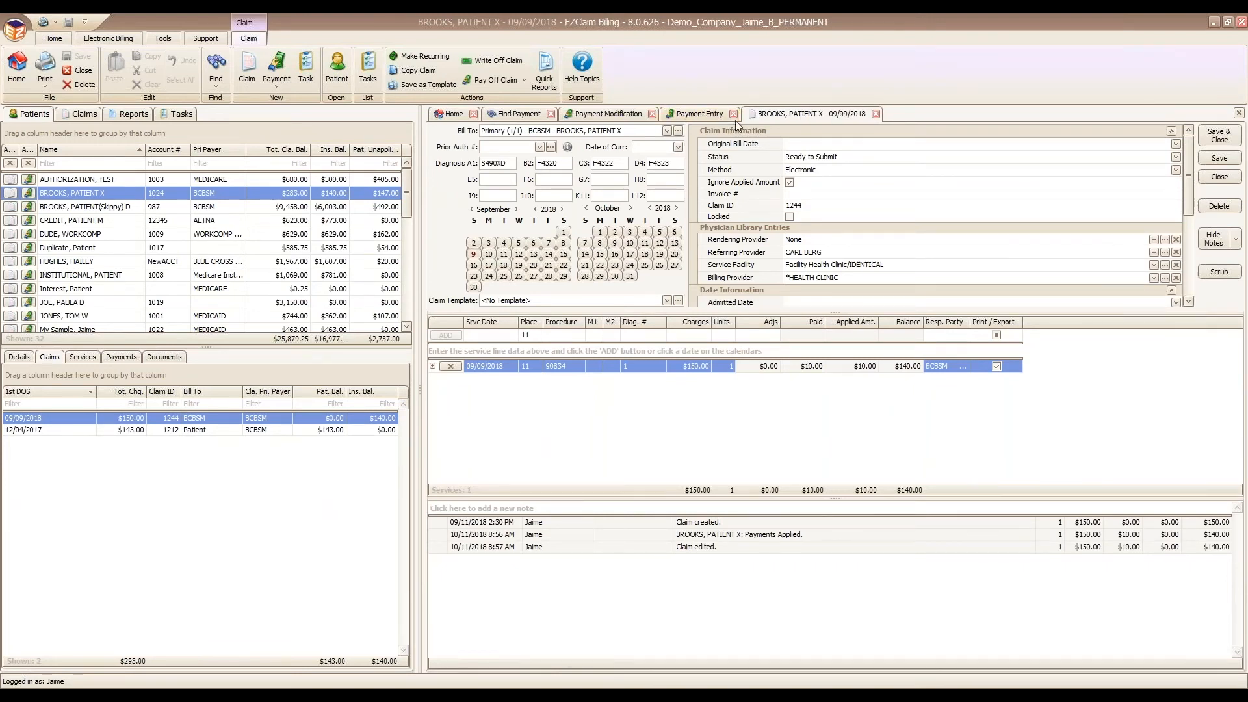
Step: Close the payment modification, find payment and payment entry screens while keeping the 09/09/2018 claim open
left_click(652, 114)
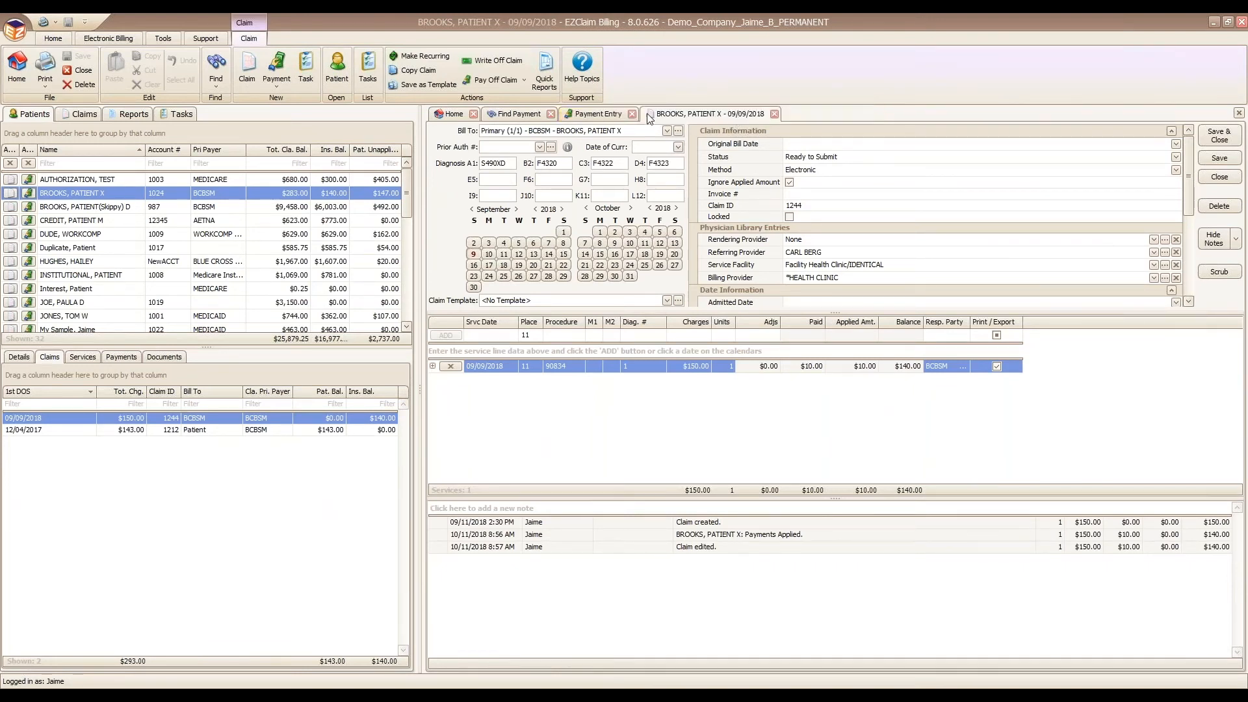
left_click(551, 114)
left_click(555, 115)
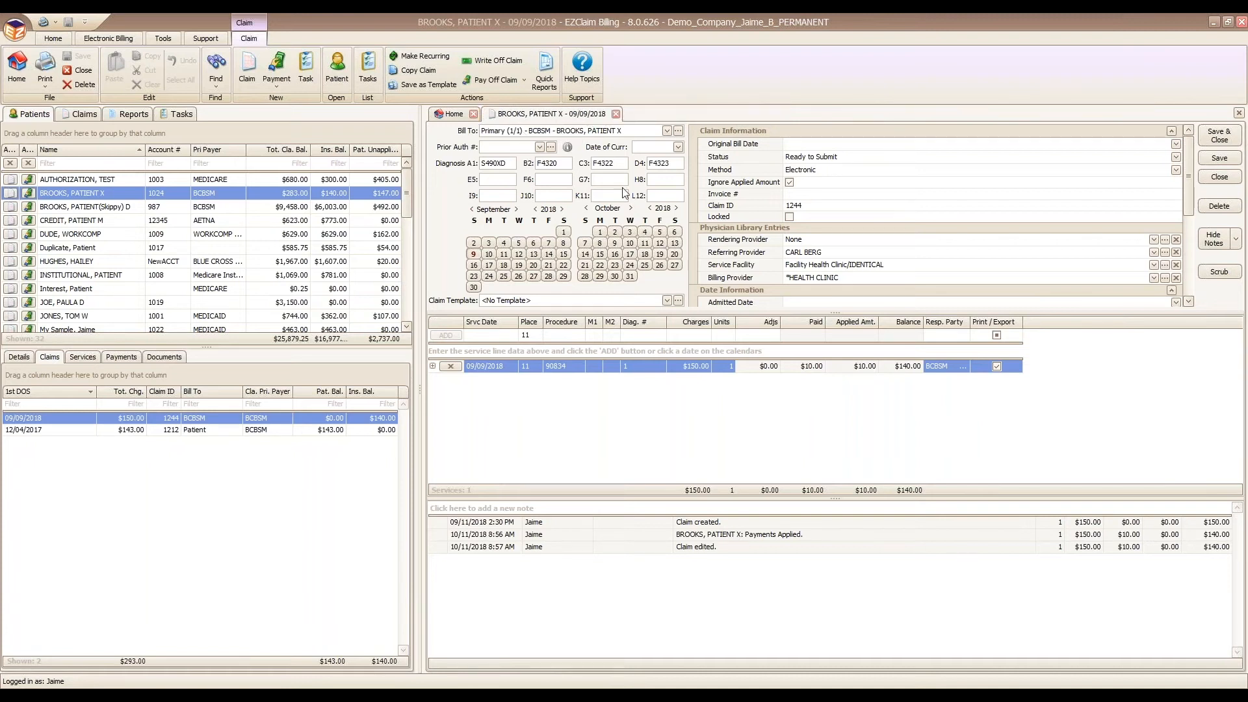
left_click(706, 444)
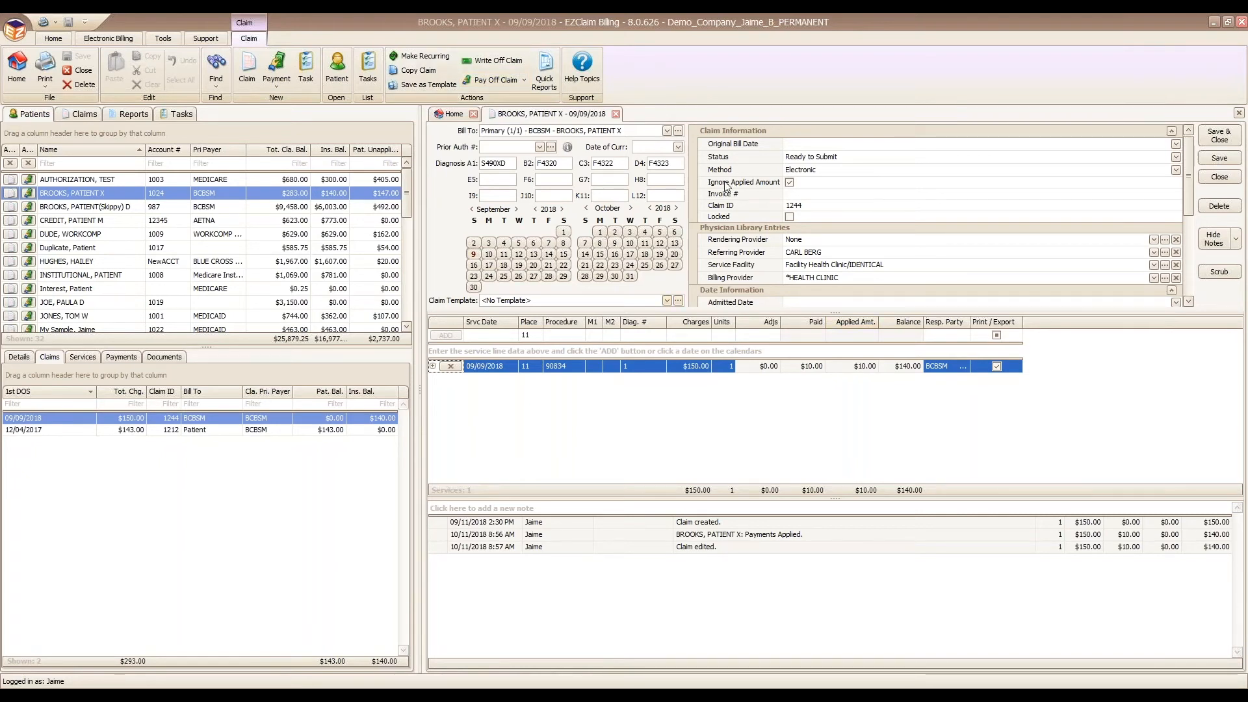
Step: Start a write-off of the 09/09/2018 claim with code CO - Contractual Obligations, check the date and reason options, and cancel it
left_click(493, 60)
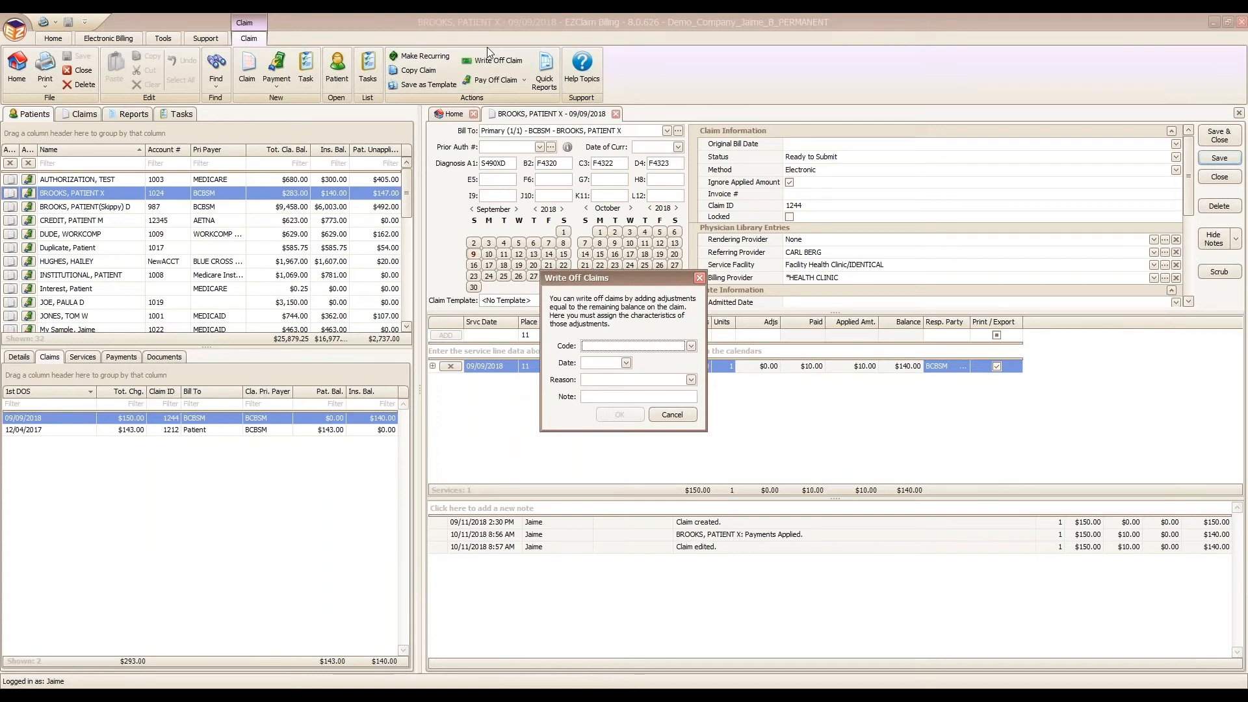
left_click(691, 346)
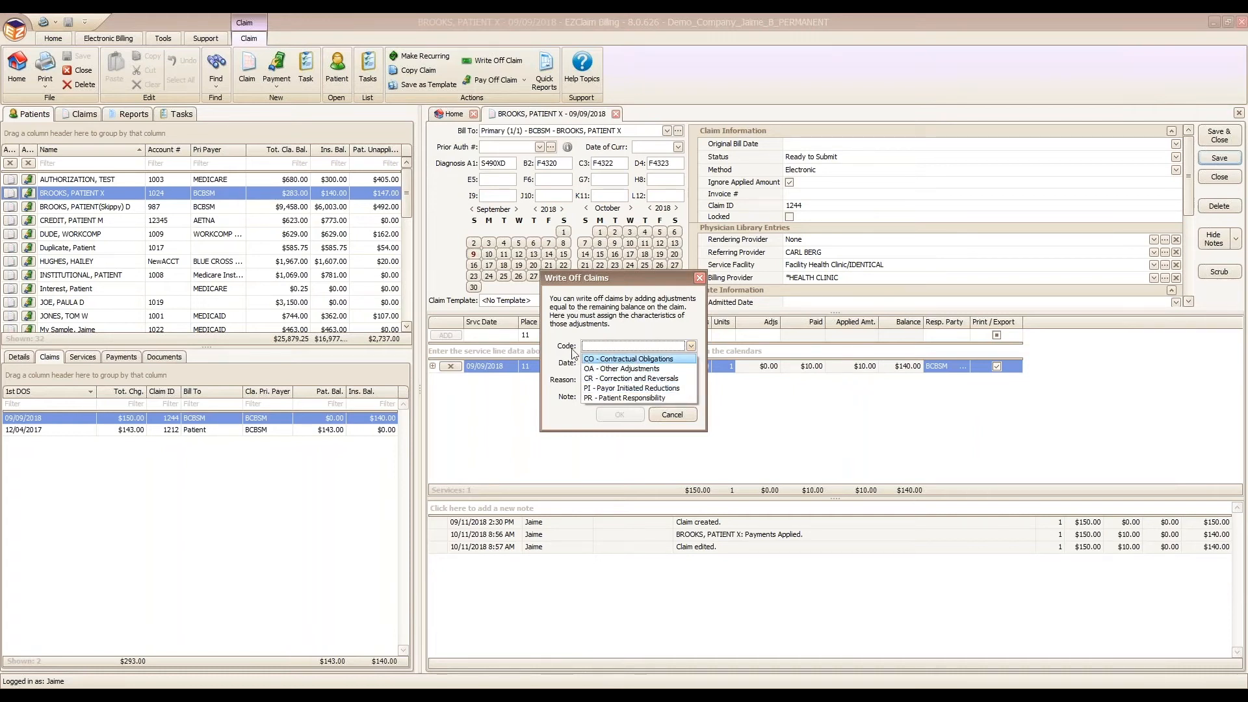
left_click(607, 358)
left_click(625, 363)
left_click(625, 363)
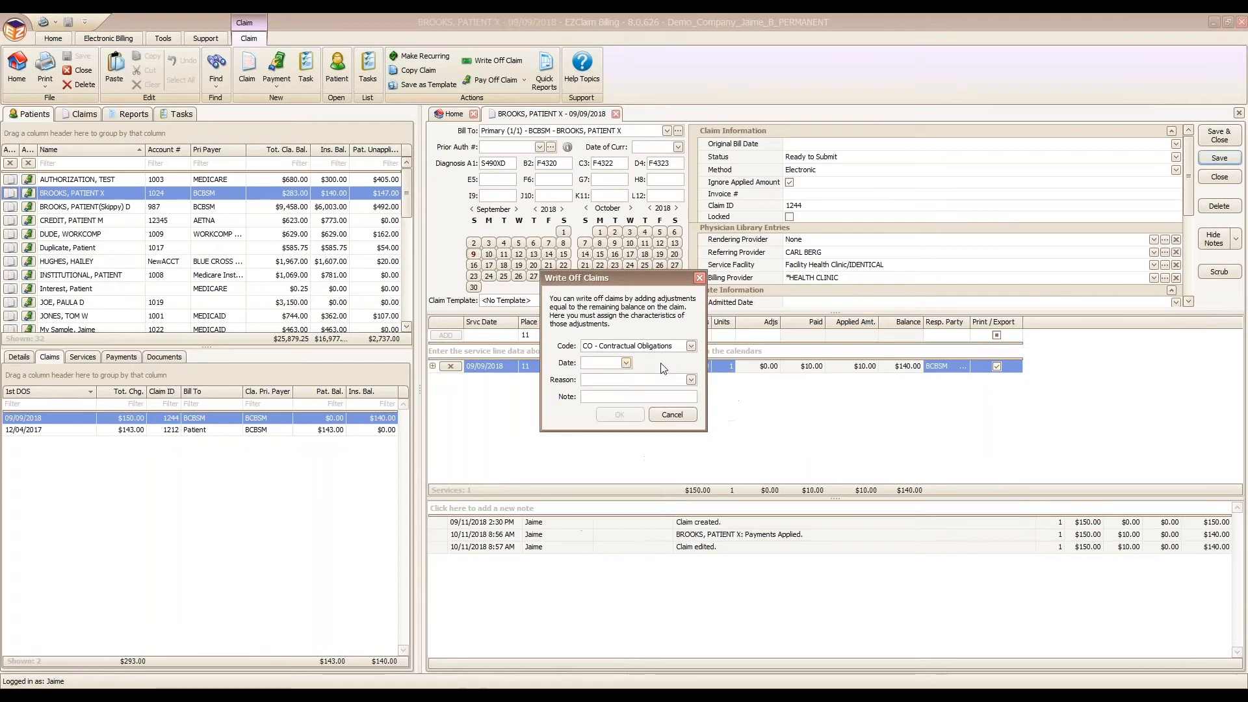
left_click(690, 379)
left_click(666, 366)
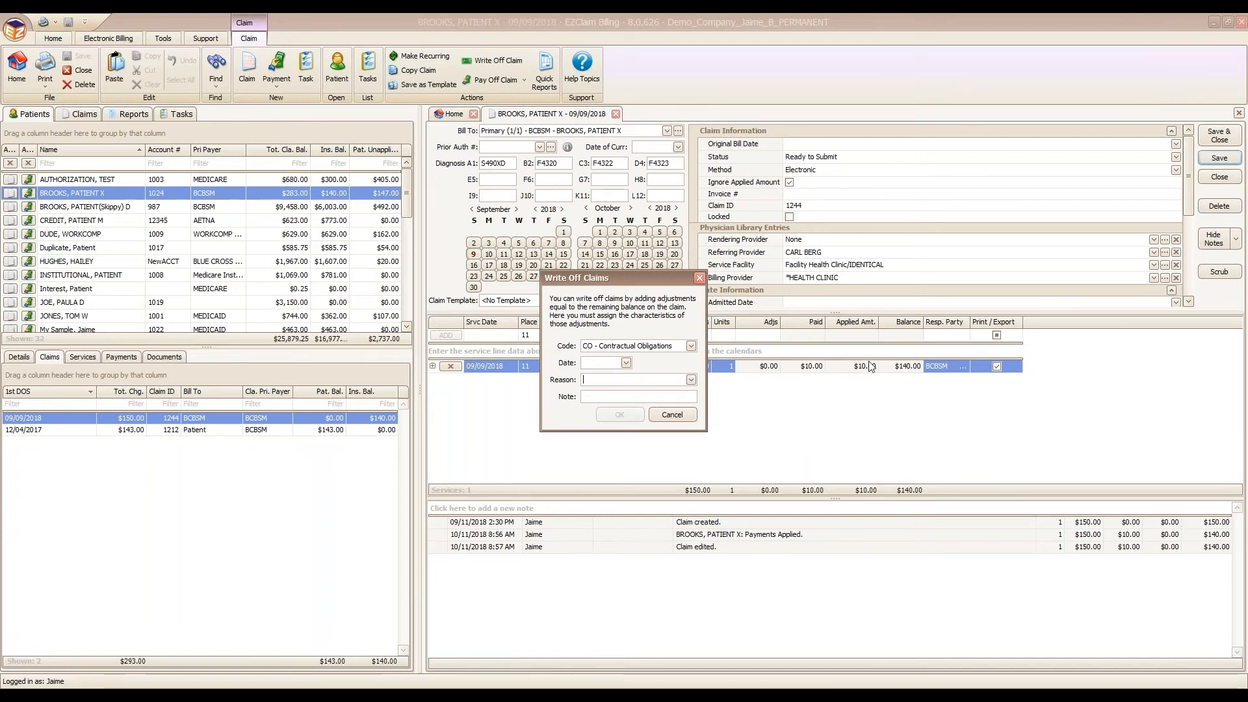
left_click(677, 417)
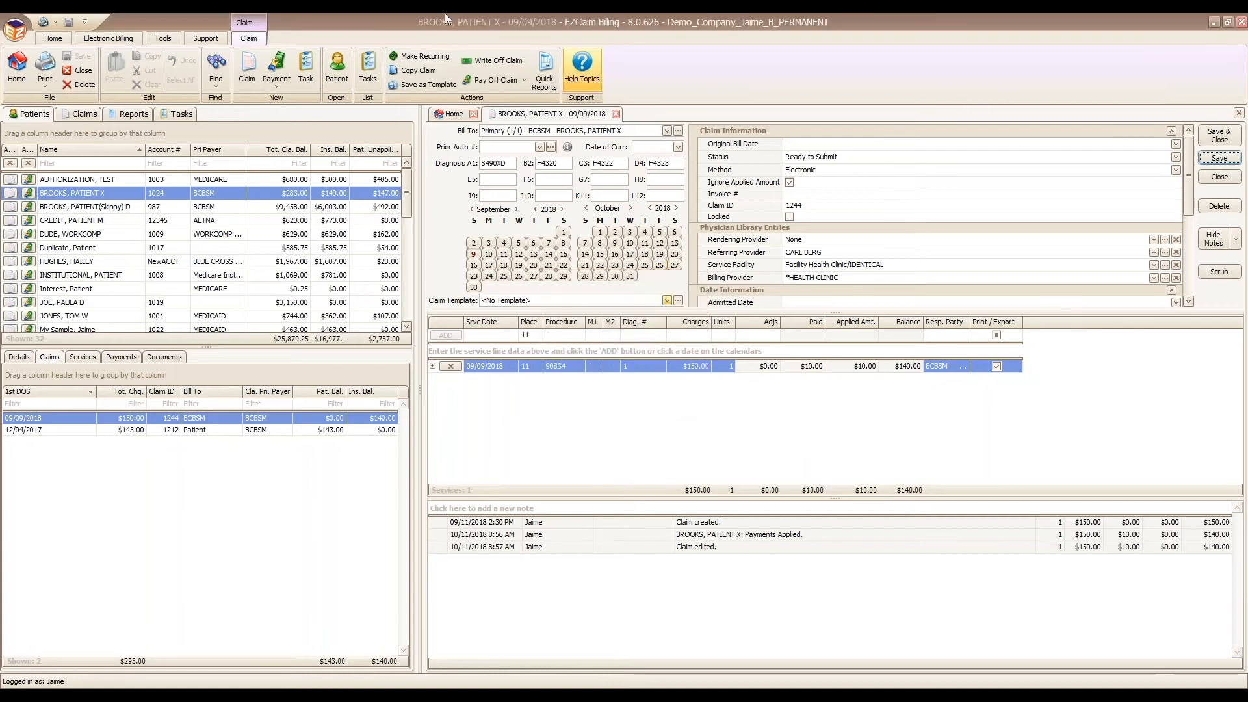
Step: Pay off the 09/09/2018 claim's balance with a payment from BCBSM dated 10/17/2018
left_click(500, 81)
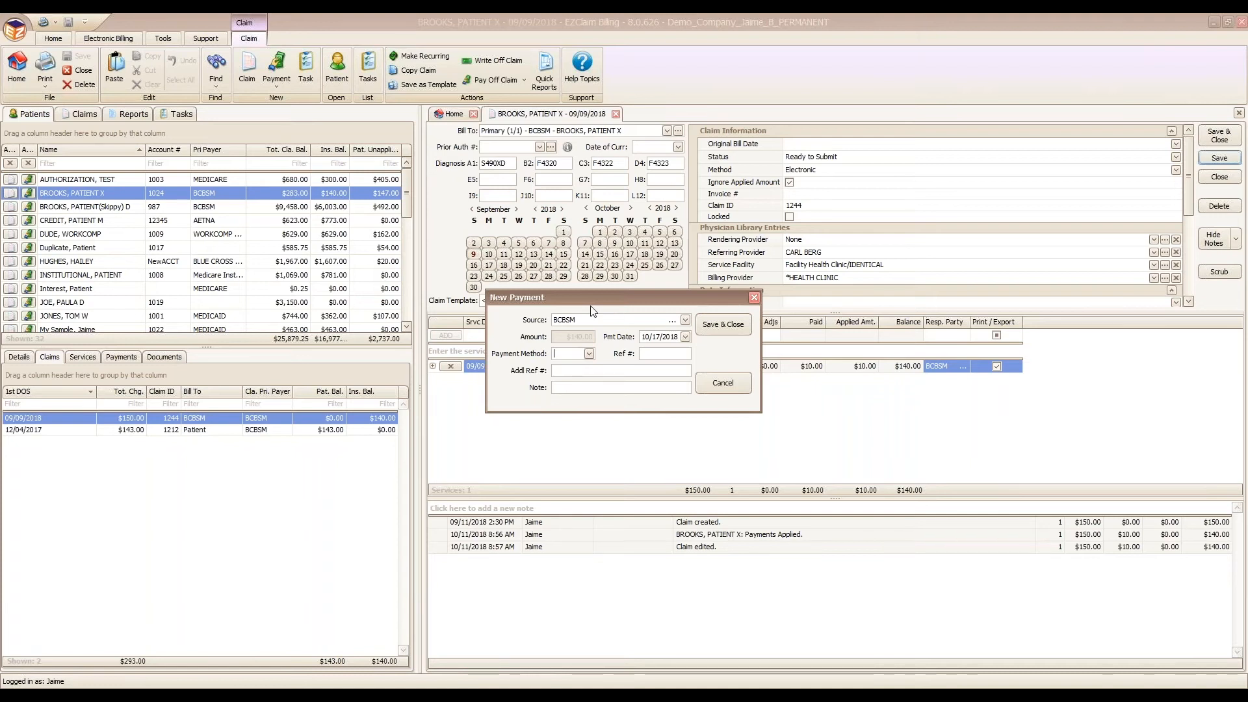
left_click(686, 320)
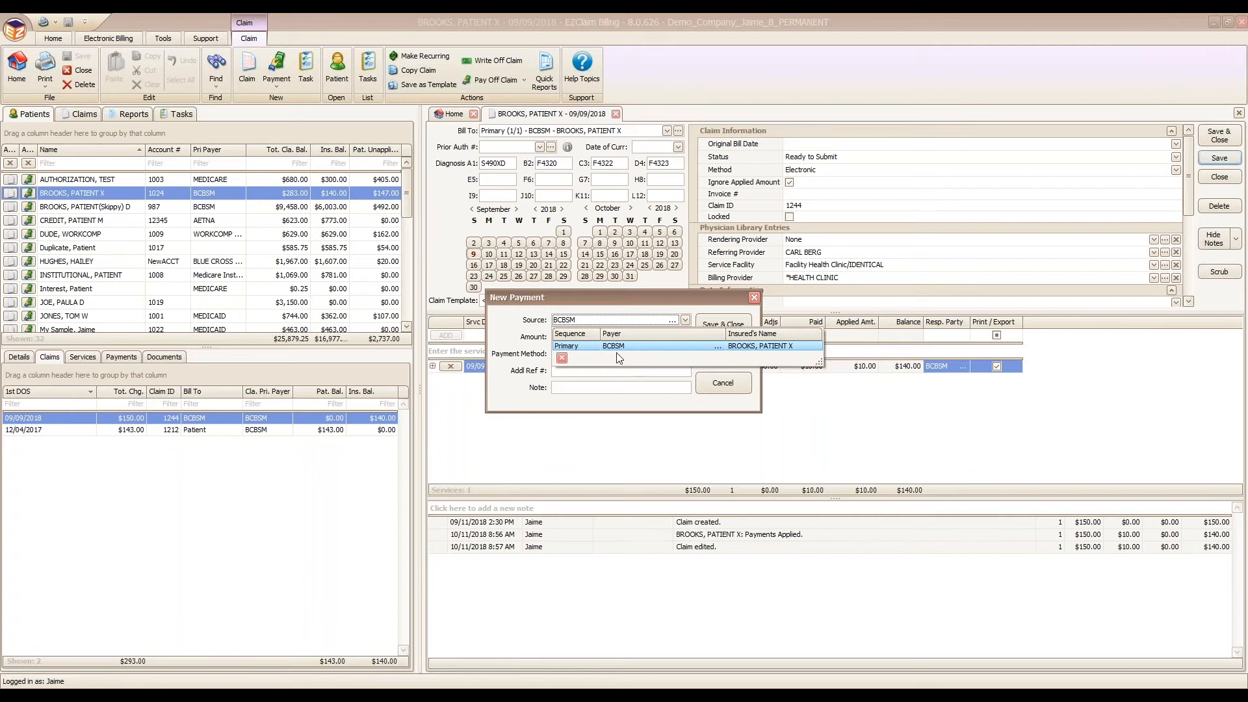
left_click(720, 323)
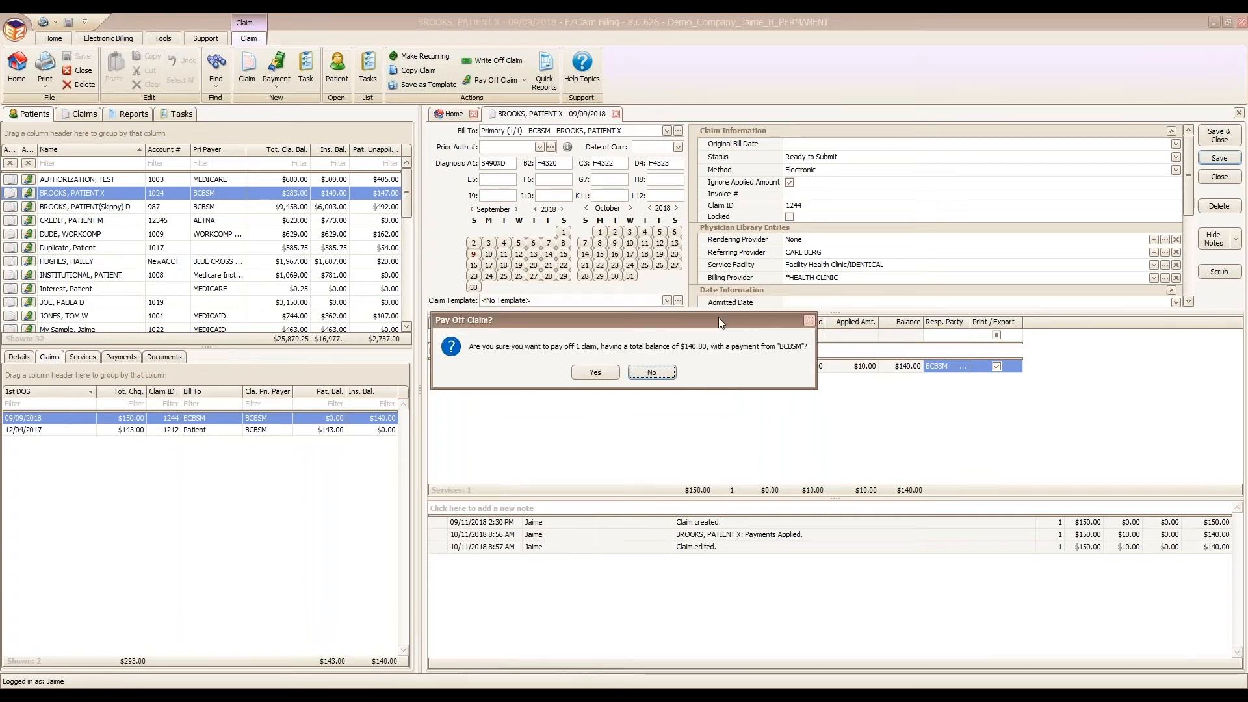
left_click(596, 372)
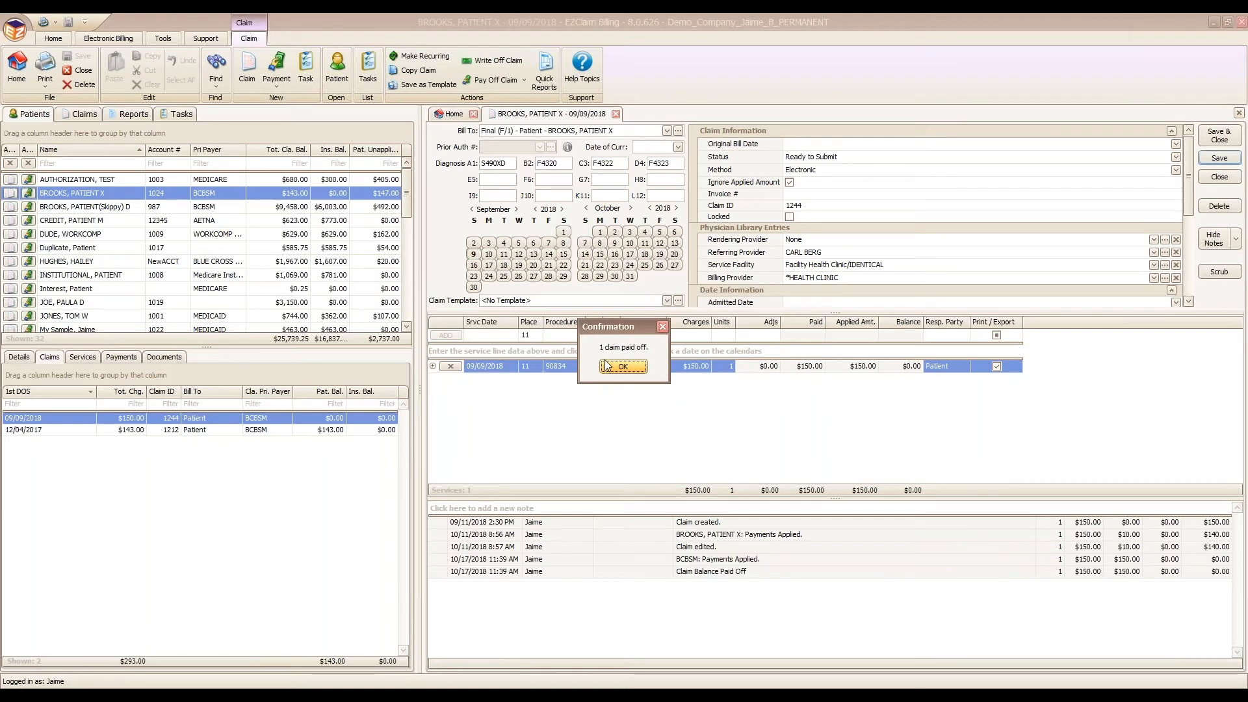
left_click(622, 368)
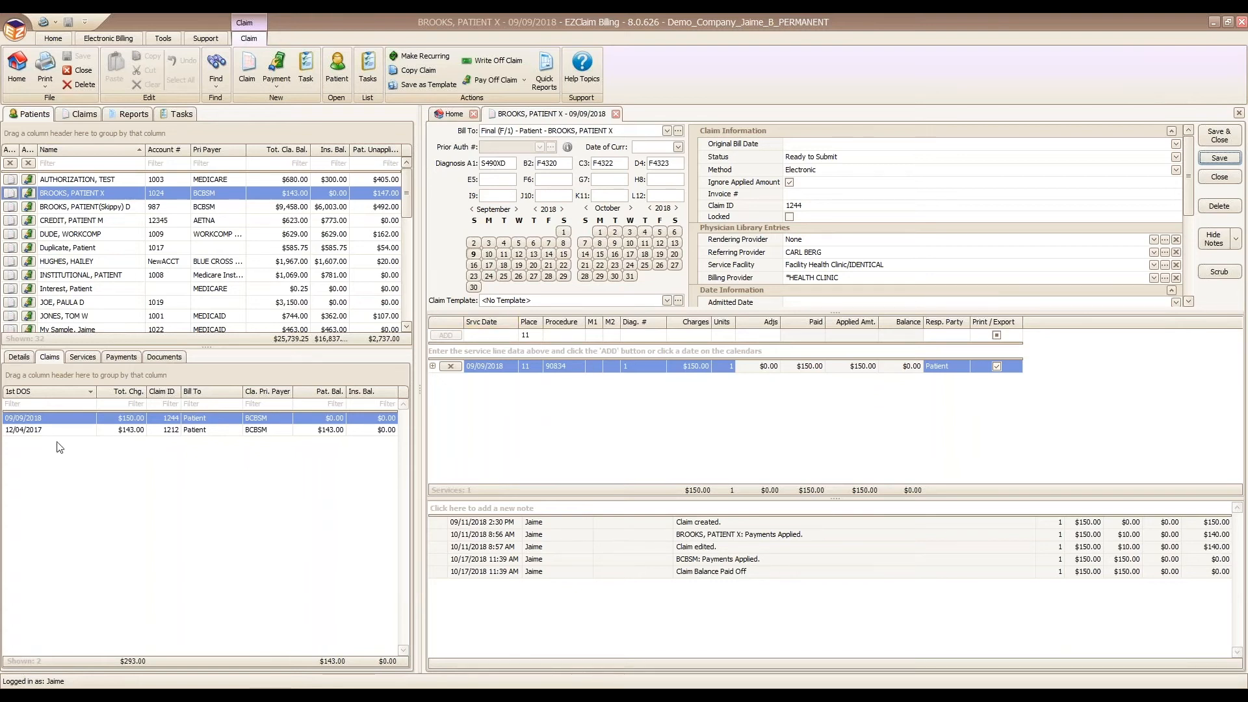
Step: Open the 10/02/2017 claim of the fourth patient in the list and close the paid-off claim
left_click(96, 221)
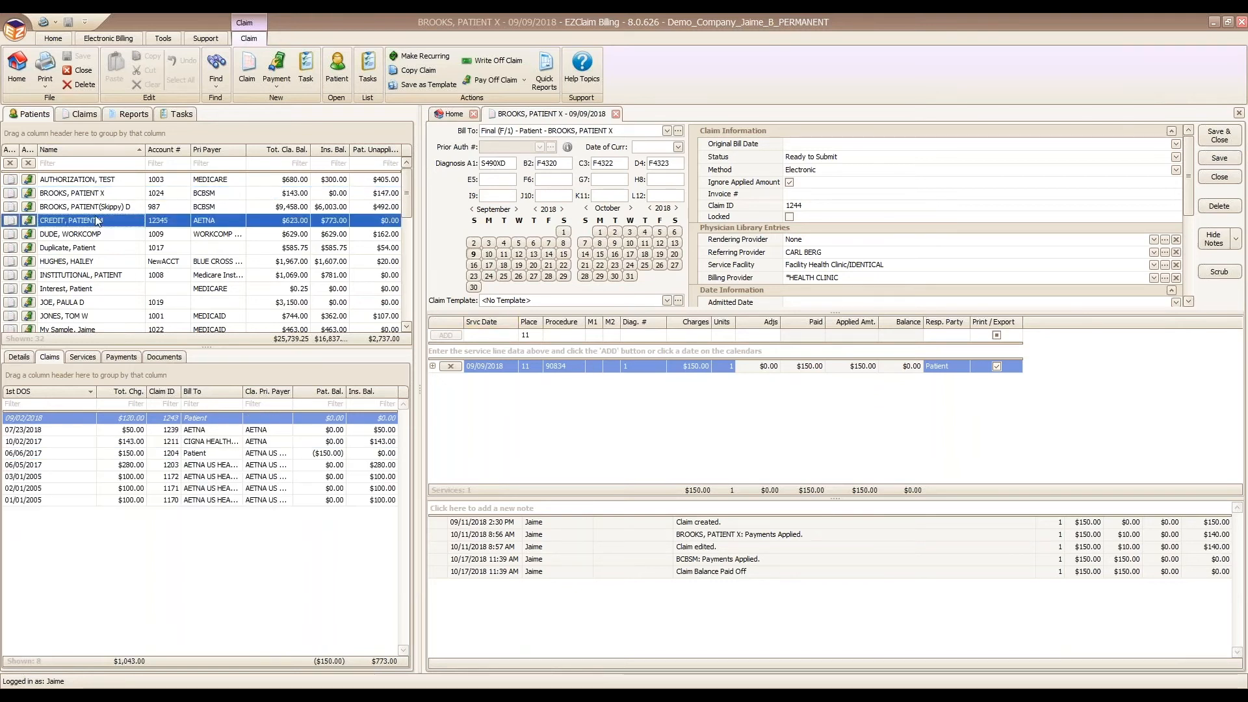
left_click(55, 441)
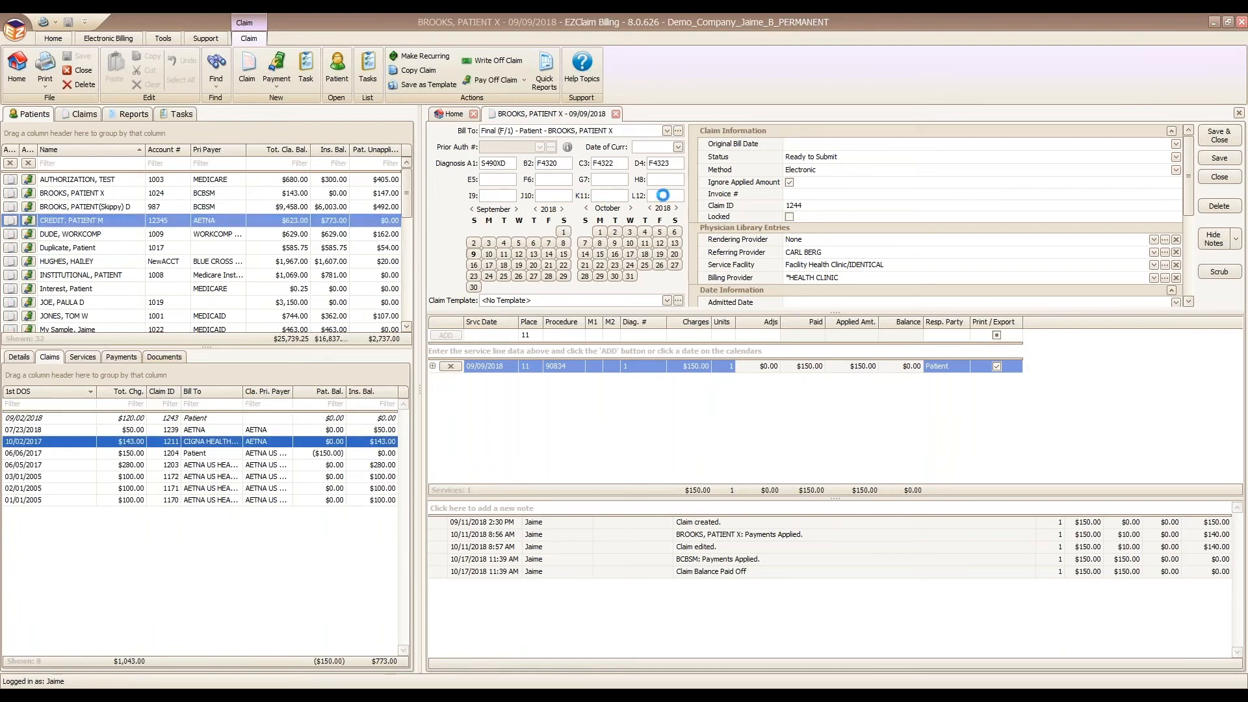
left_click(615, 114)
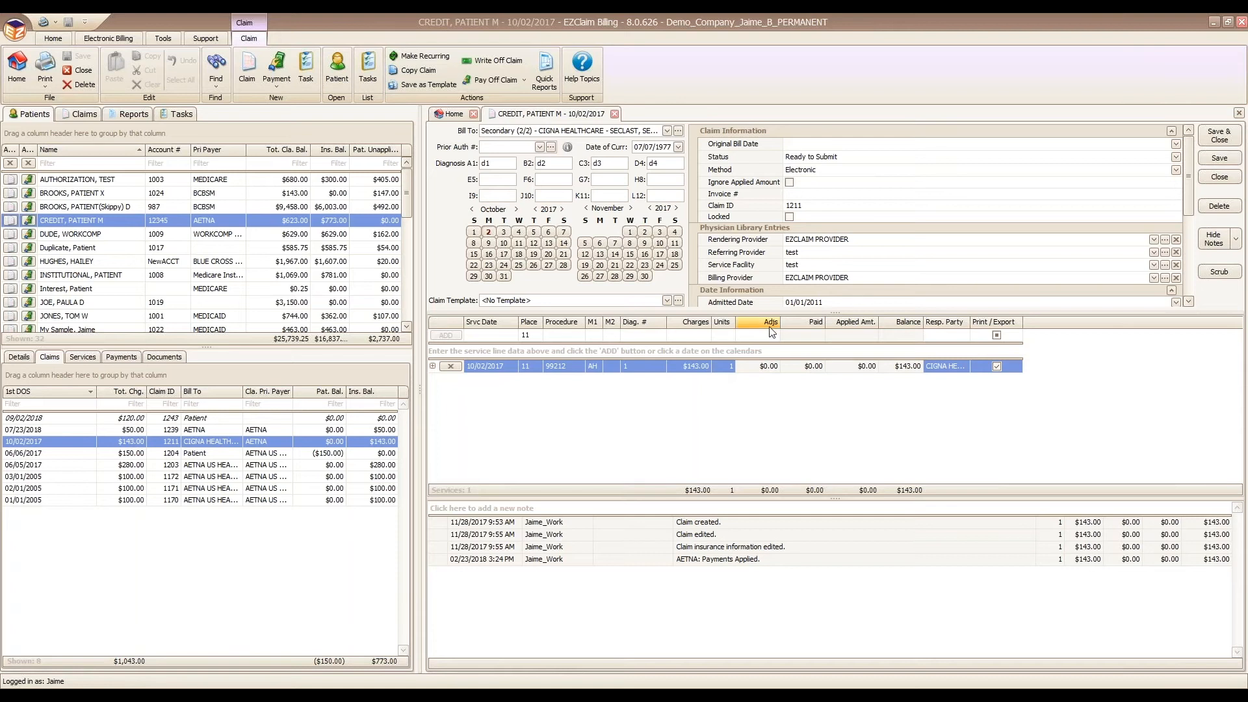
Step: Open the adjustments of the 10/02/2017 service line, check the code, amount, date and reason fields, and cancel
left_click(764, 366)
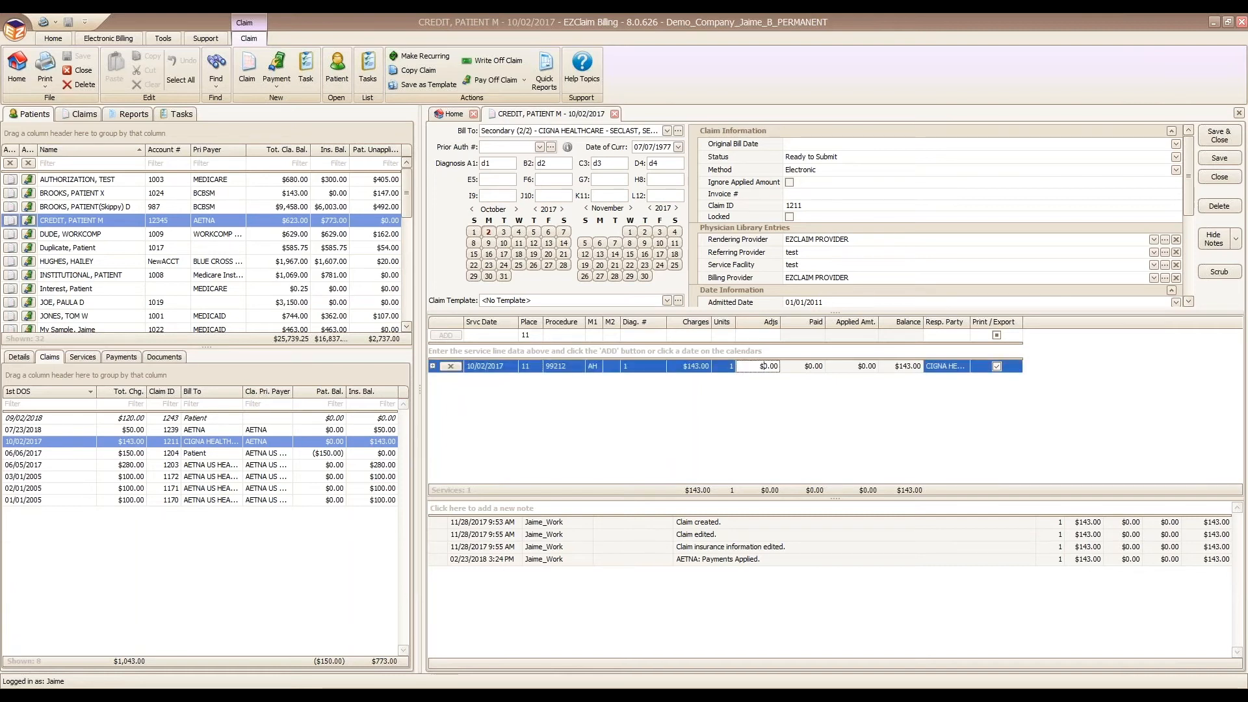
left_click(481, 333)
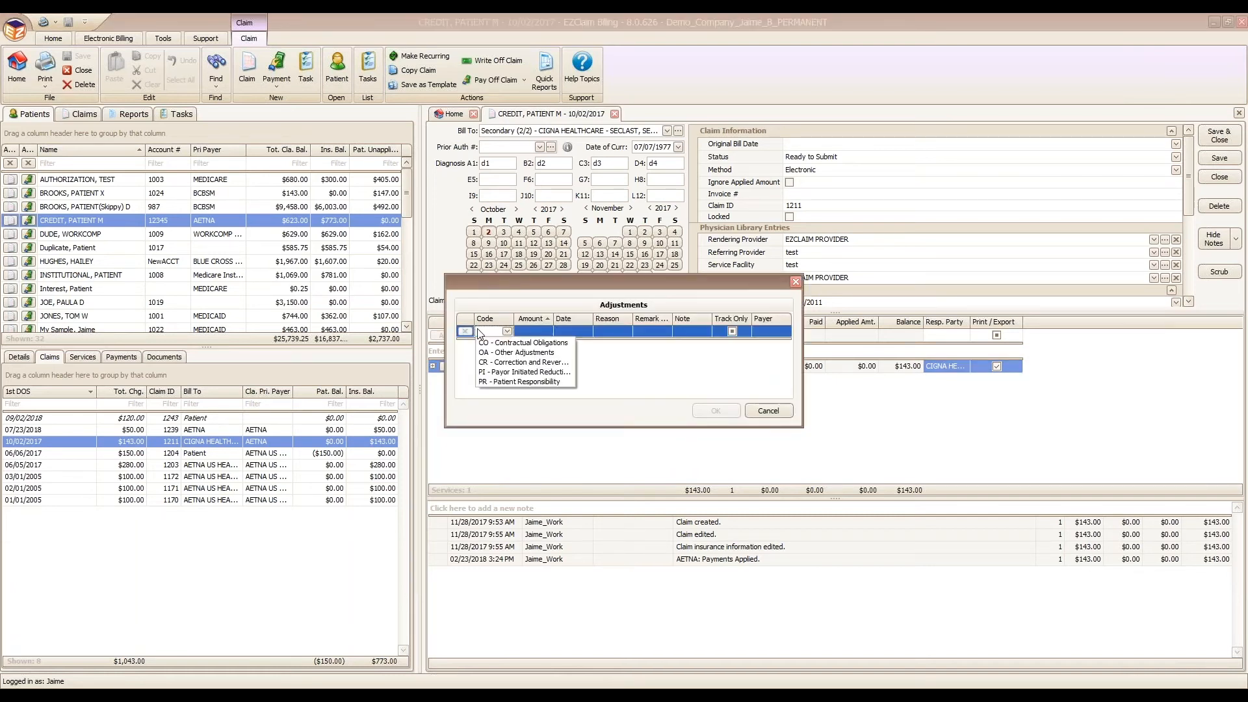
left_click(531, 331)
left_click(579, 333)
left_click(614, 331)
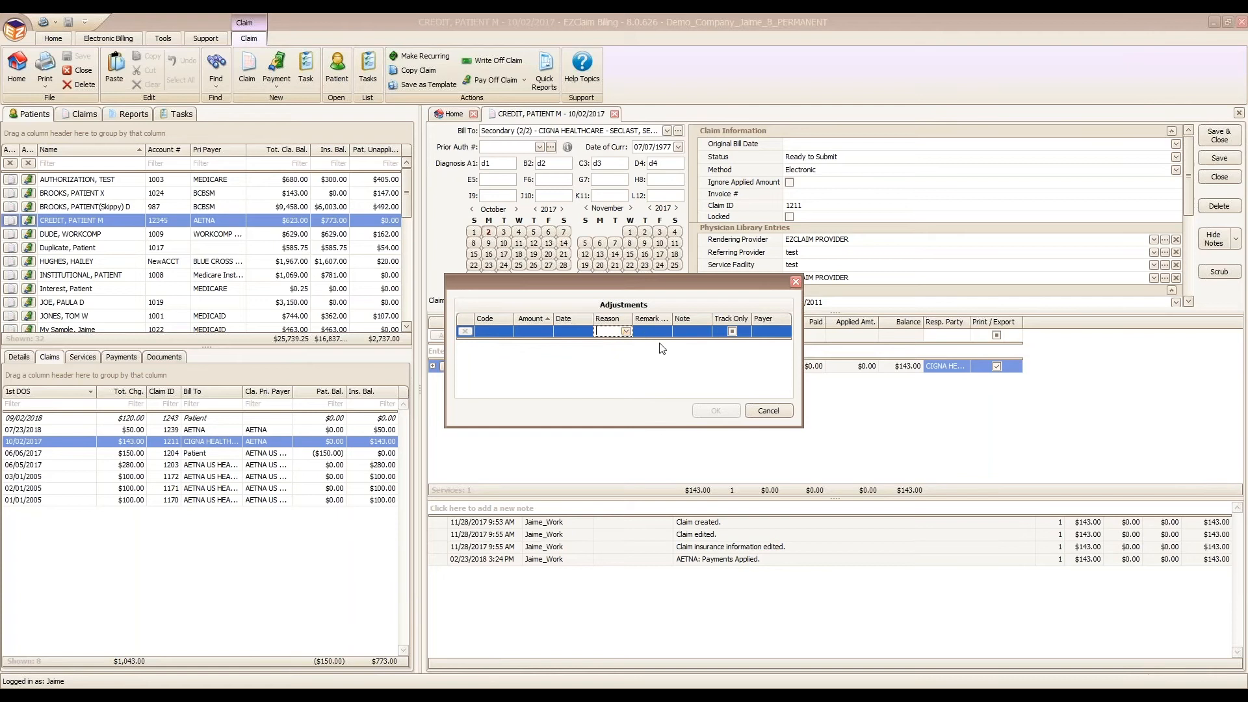
left_click(768, 410)
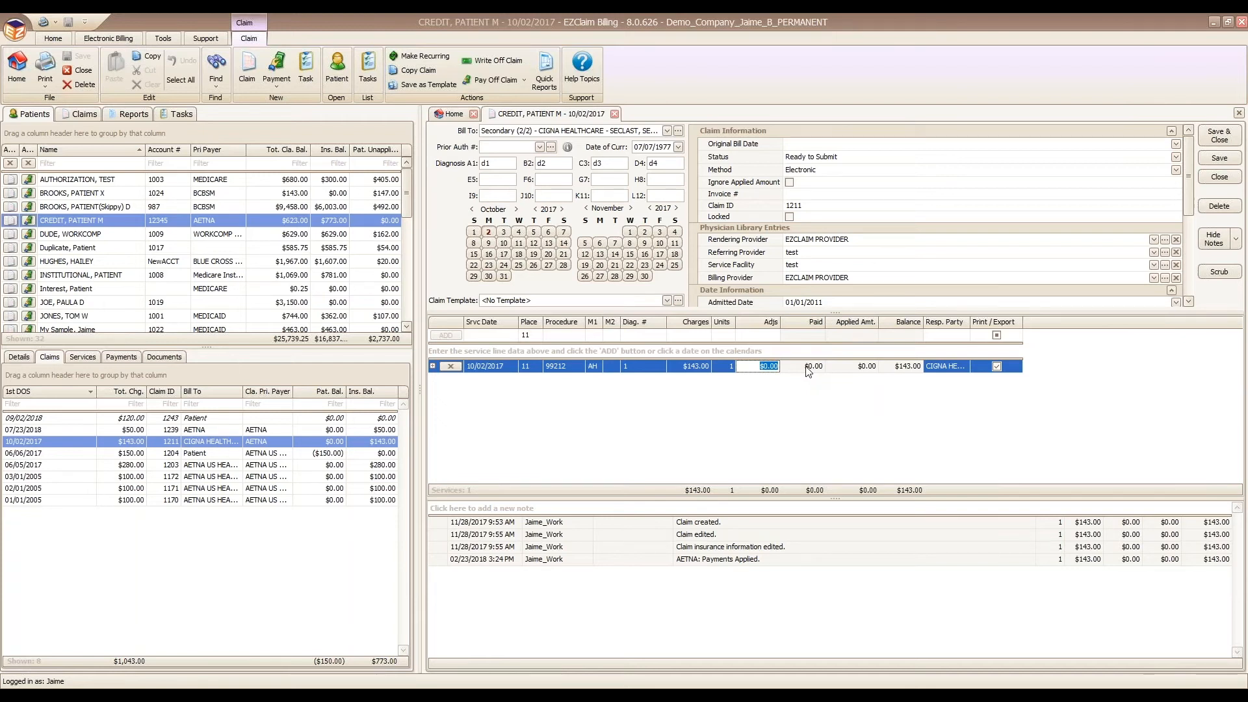
Step: Open a new payment from the 10/02/2017 line's paid amount and cancel it, and recheck and cancel the line's adjustments
left_click(808, 367)
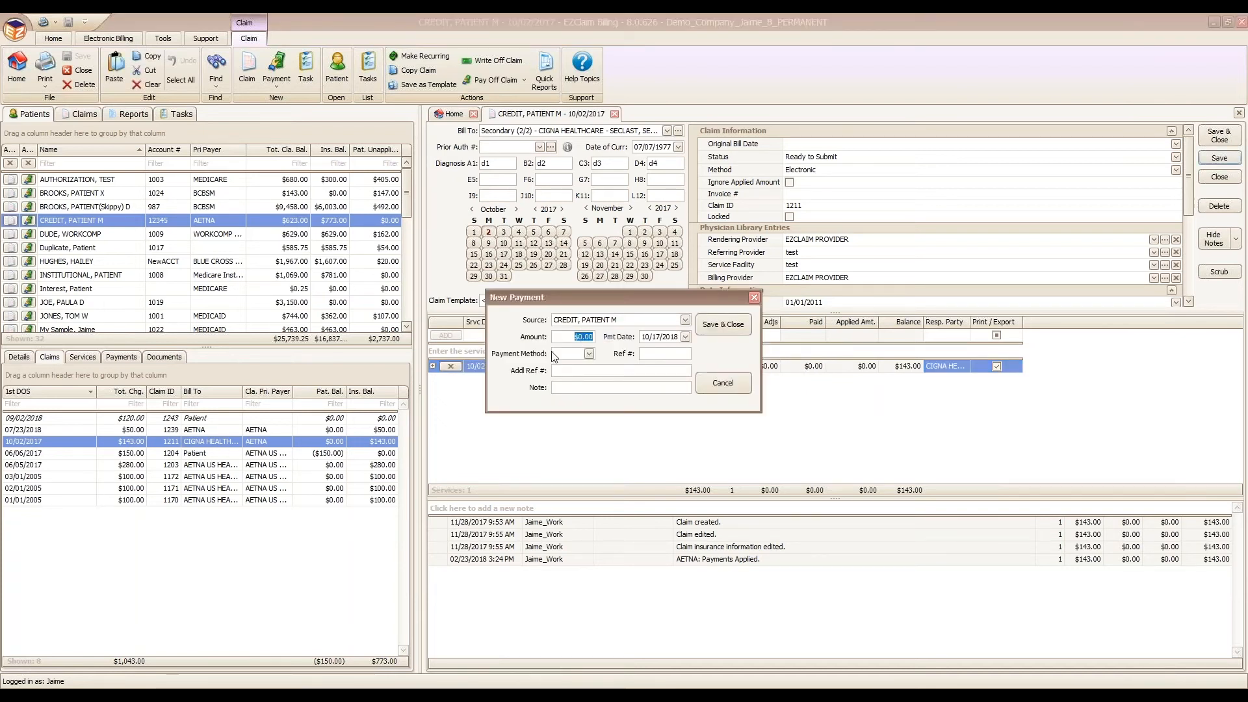
left_click(726, 382)
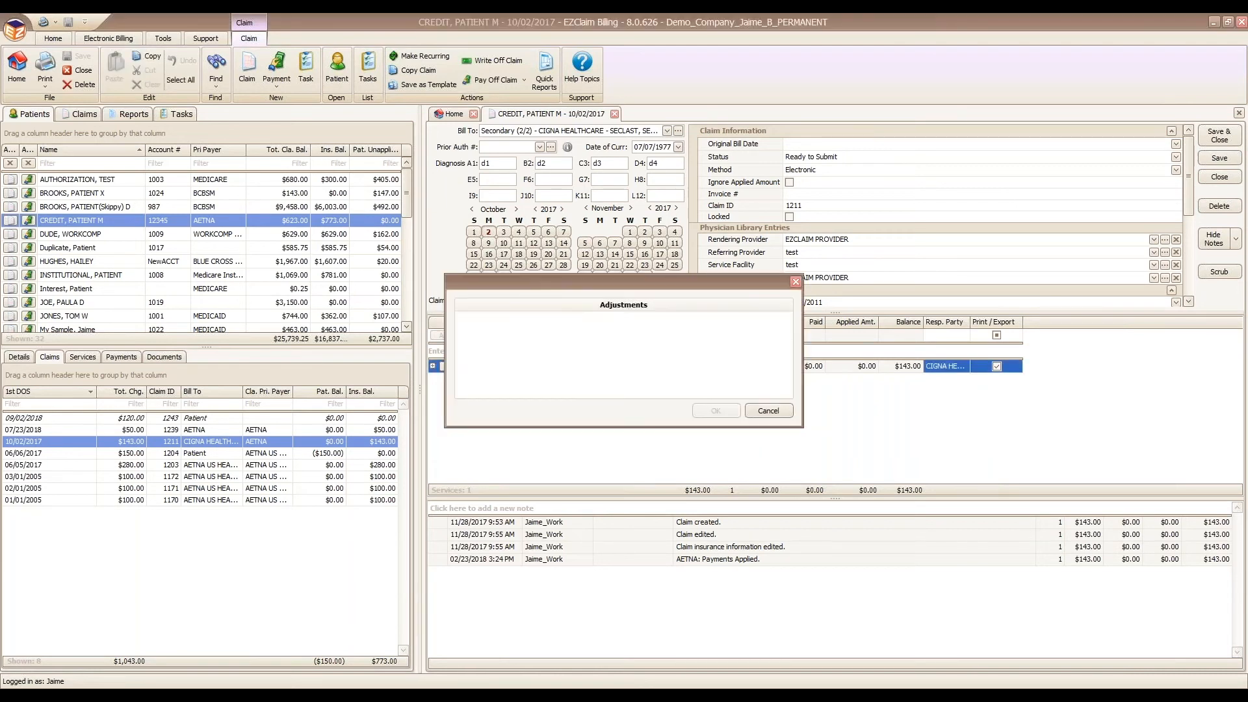
left_click(547, 333)
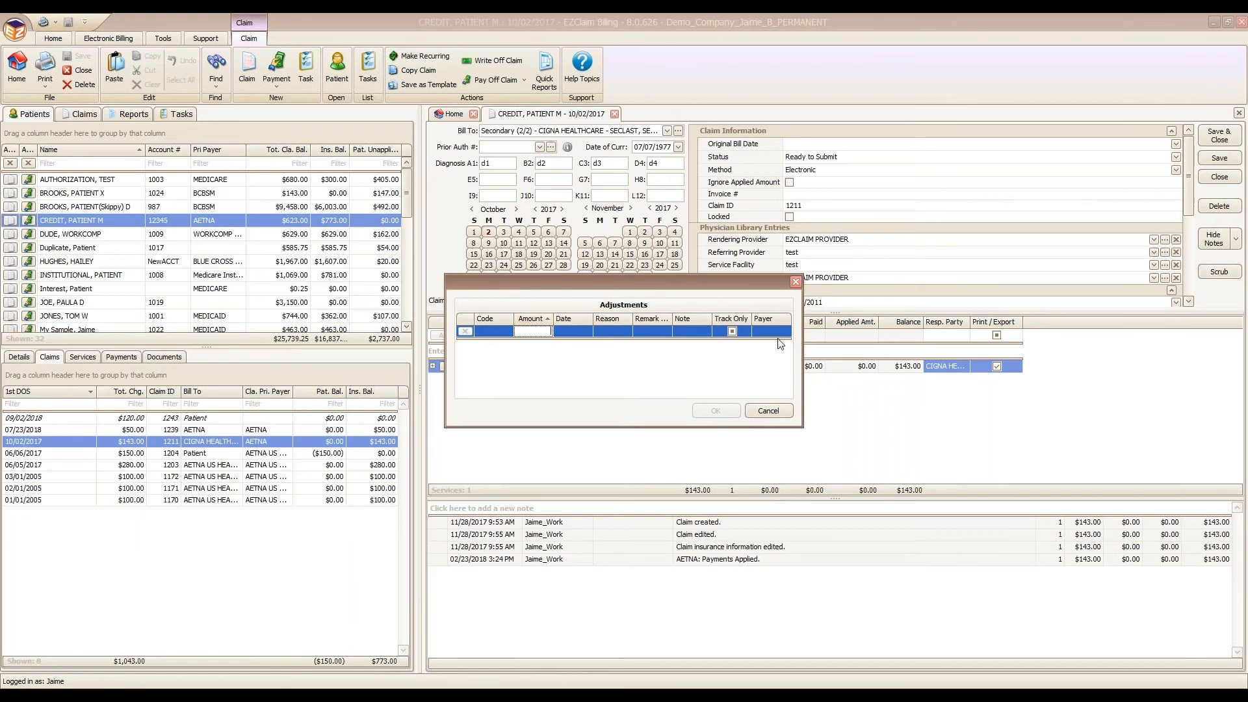
left_click(769, 412)
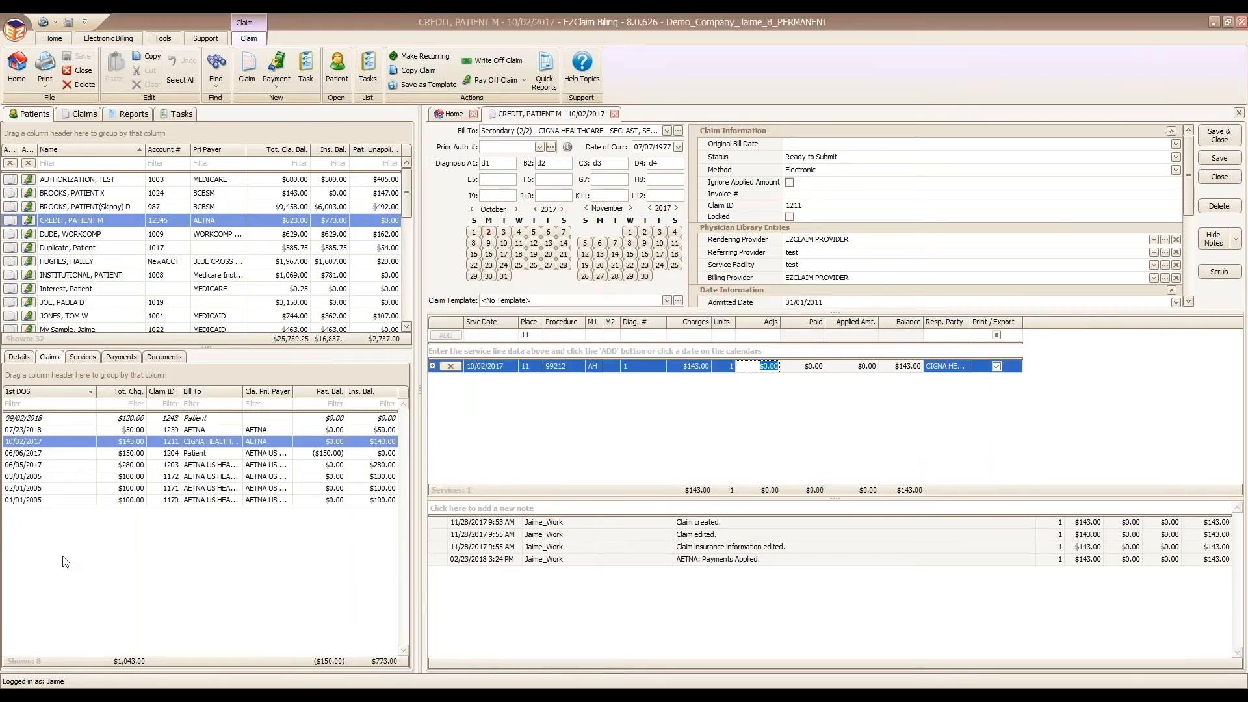
Step: Find the 06/25/2018 AETNA adjustment, open its 04/03/2017 claim and inspect the existing CO adjustment on the service line
left_click(216, 70)
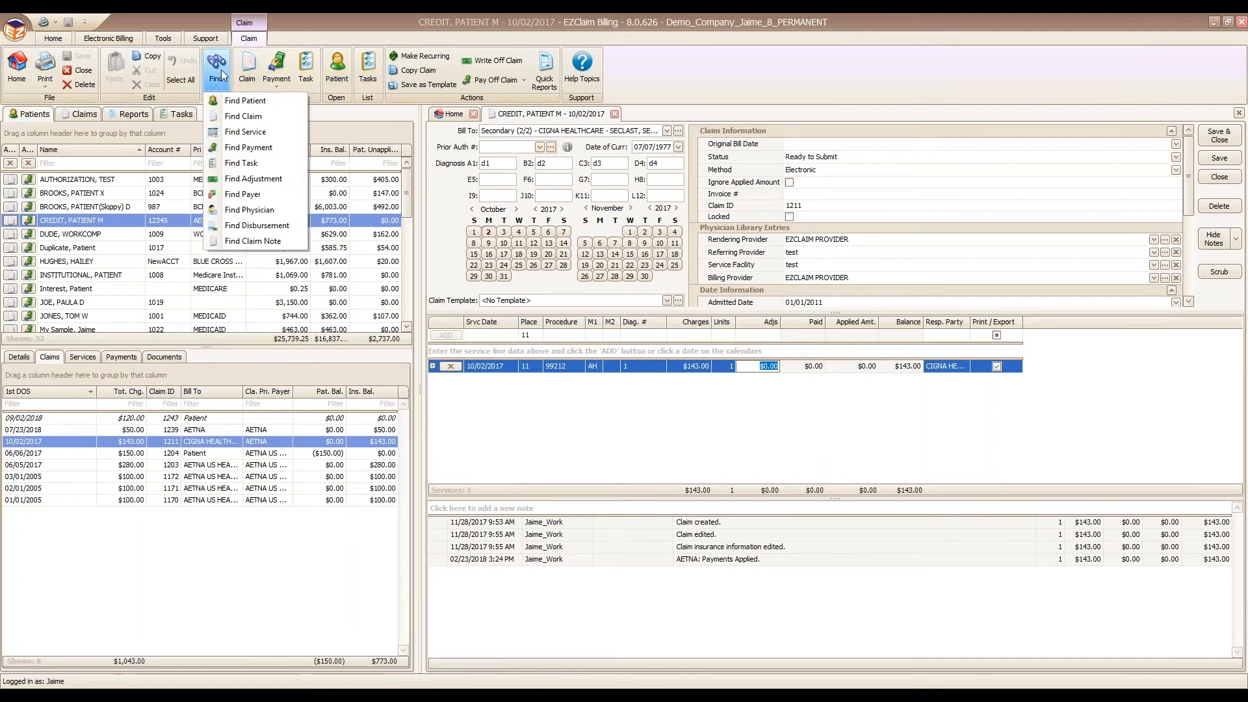
left_click(267, 178)
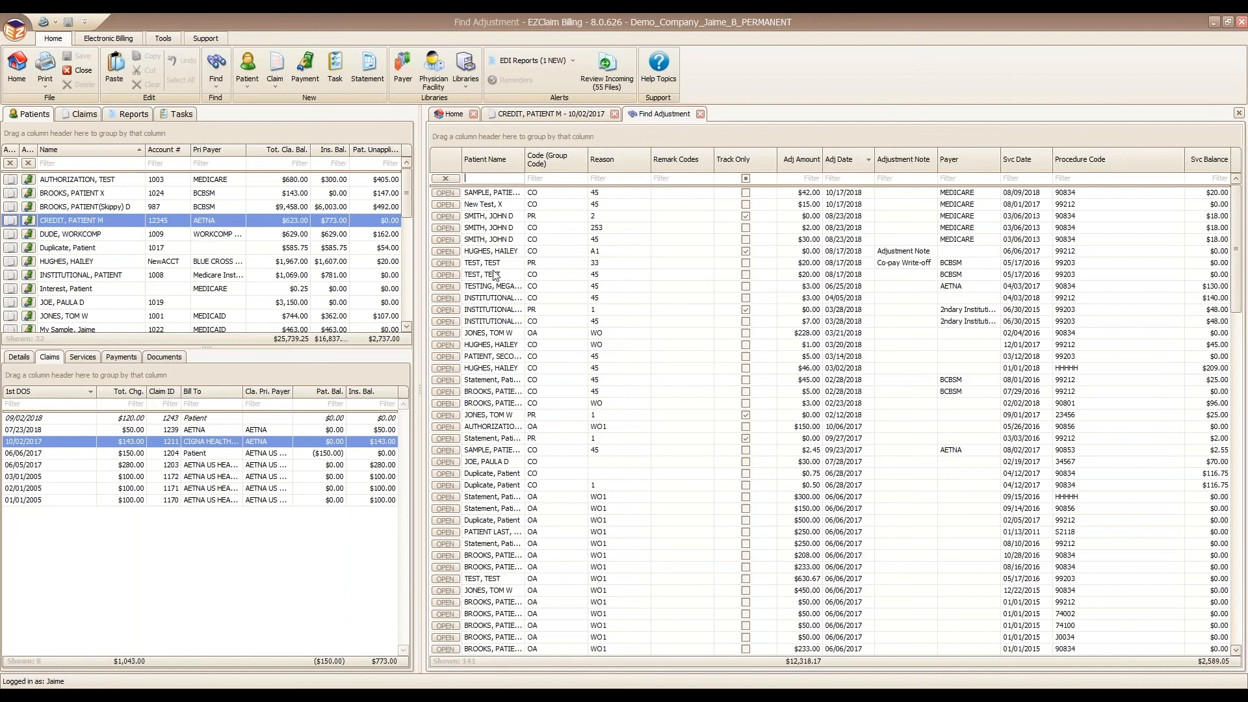
left_click(445, 286)
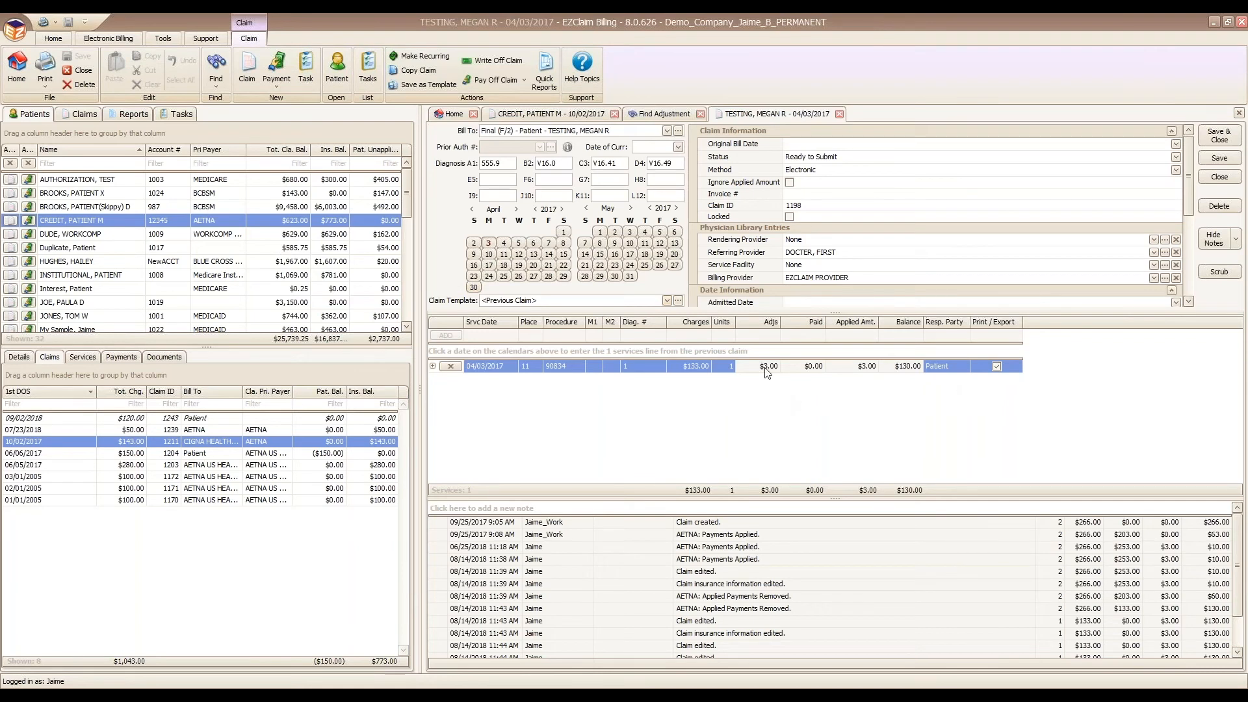
left_click(766, 366)
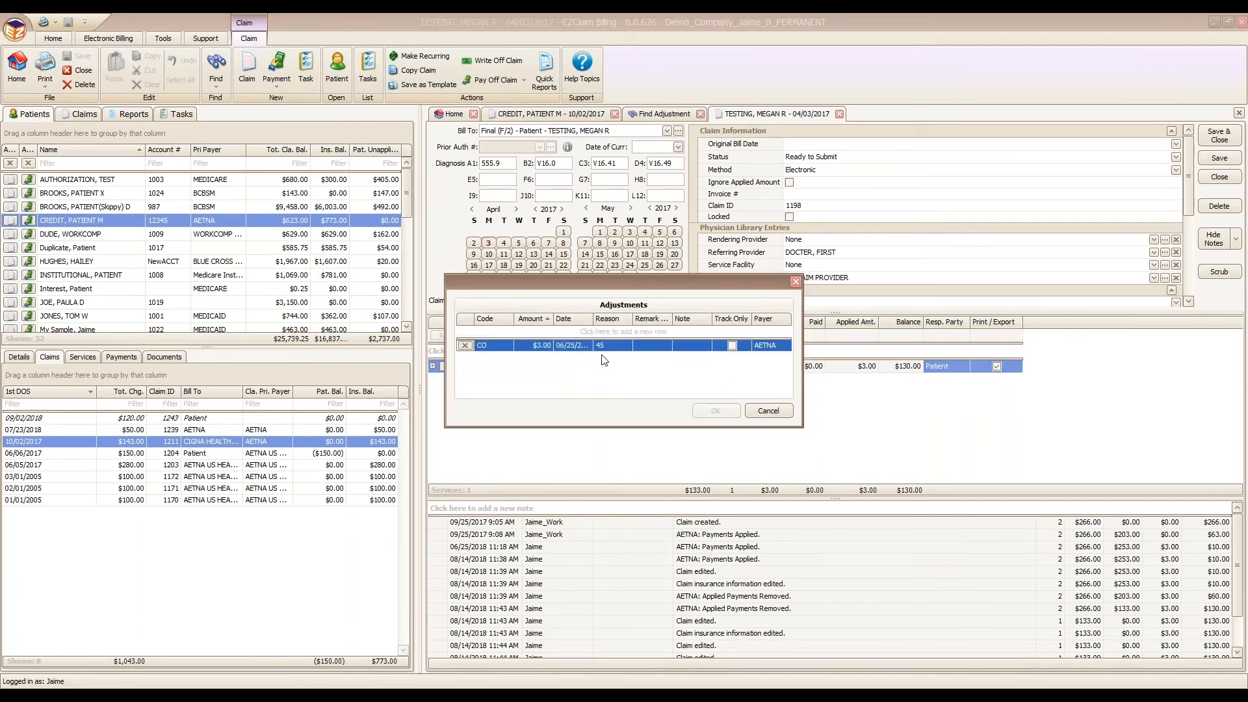
left_click(534, 346)
left_click_drag(534, 346, 566, 353)
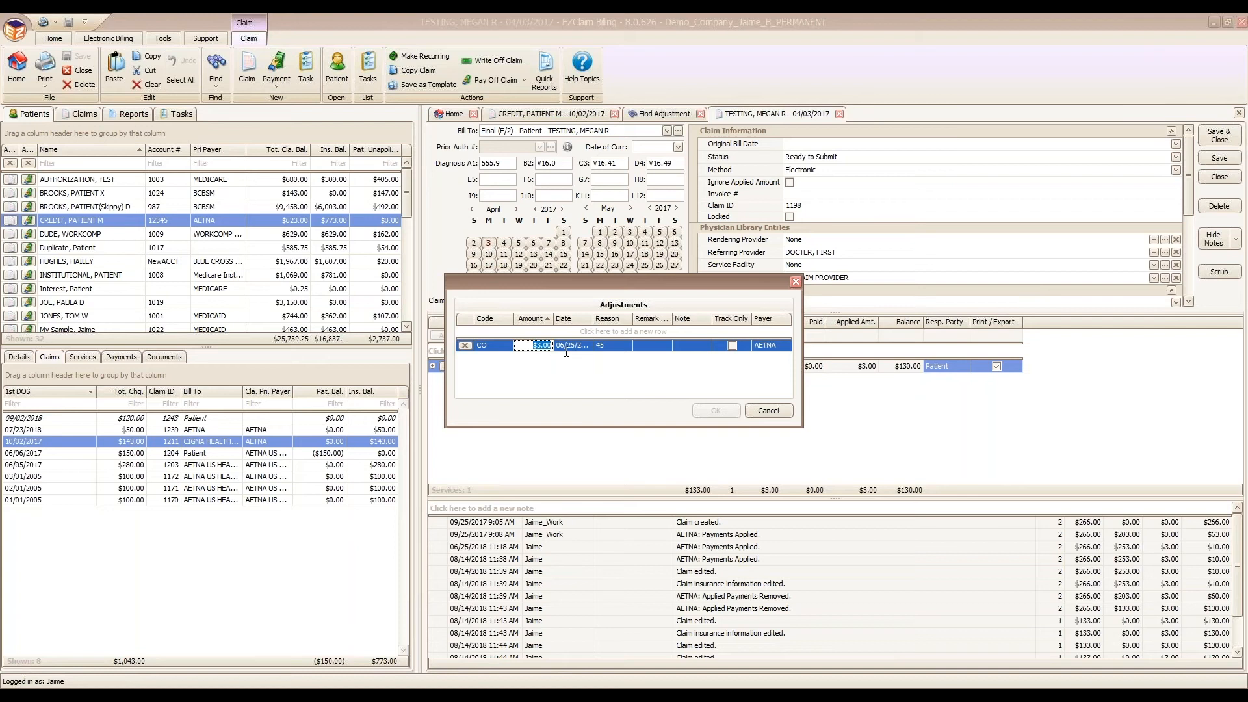
Step: Add an OA - Other Adjustments entry of $130.00 with the current date and reason WO1 - Provider Write-Off/Not PAR to the 04/03/2017 line
left_click(493, 332)
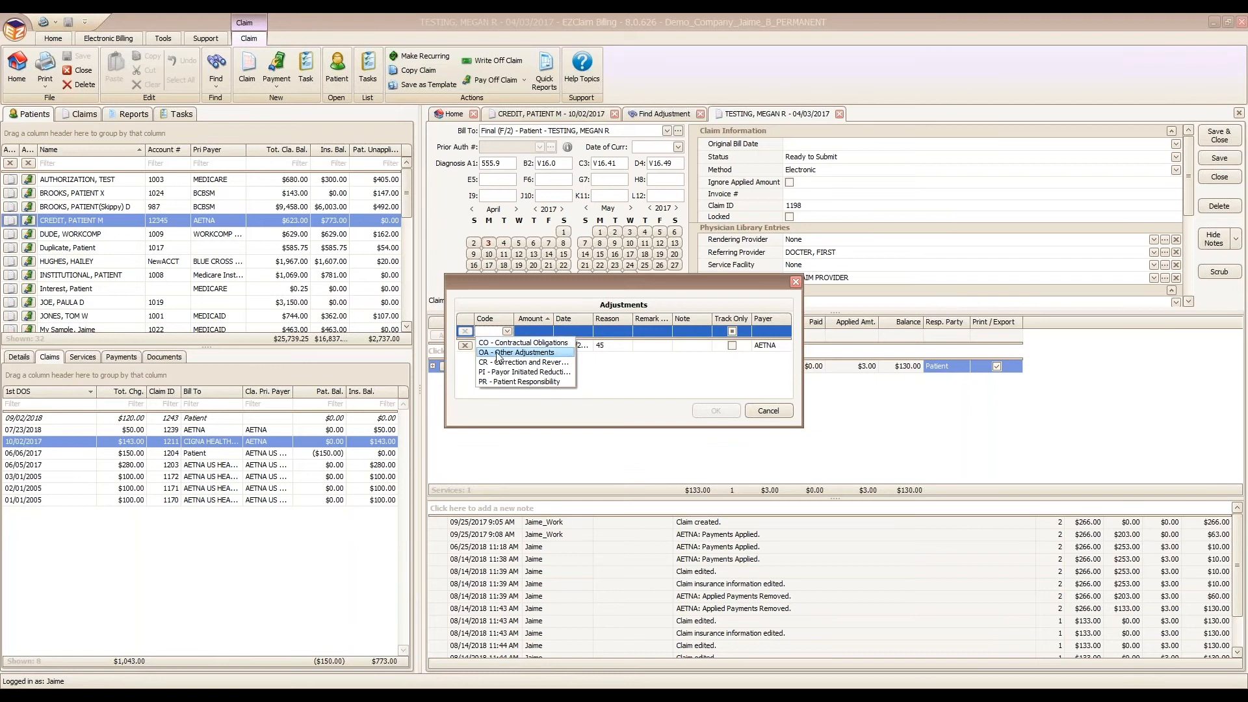
left_click(501, 352)
key("Tab")
type("130")
key("Tab")
key("space")
key("Tab")
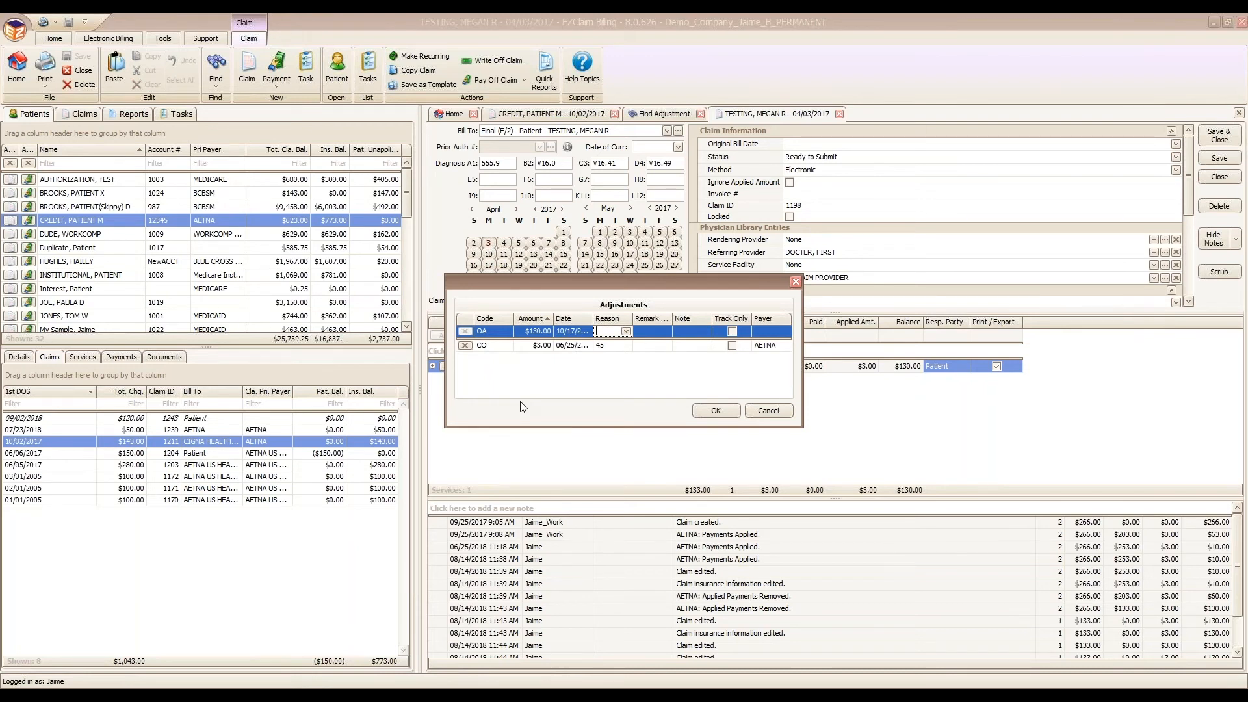
type("WO")
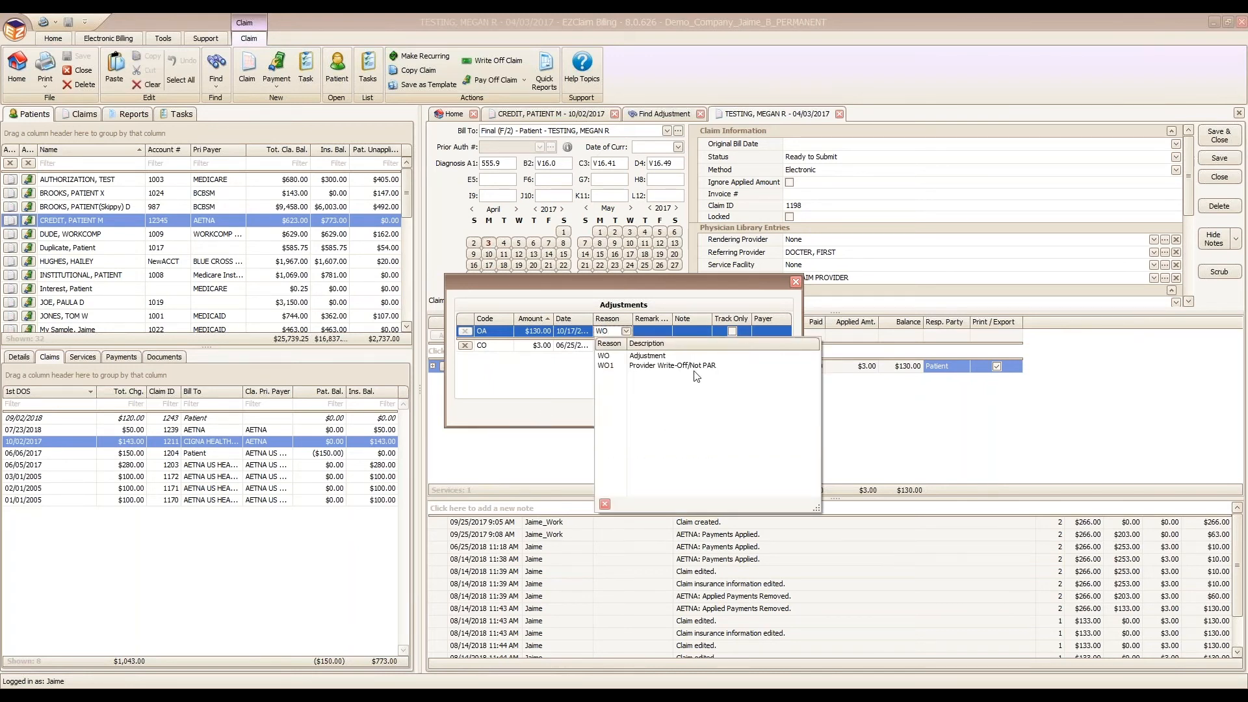
left_click(711, 365)
left_click(715, 410)
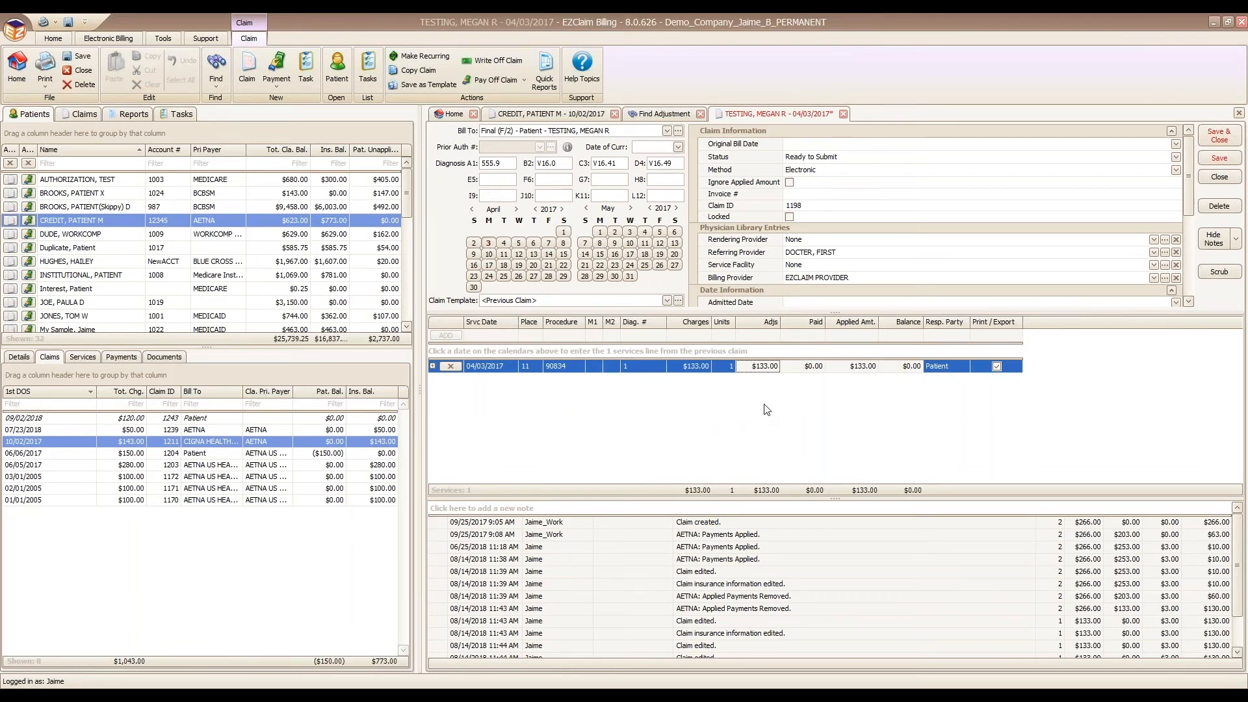
Step: Close the 04/03/2017 claim without saving, and close the adjustment search and the 10/02/2017 claim
left_click(1213, 178)
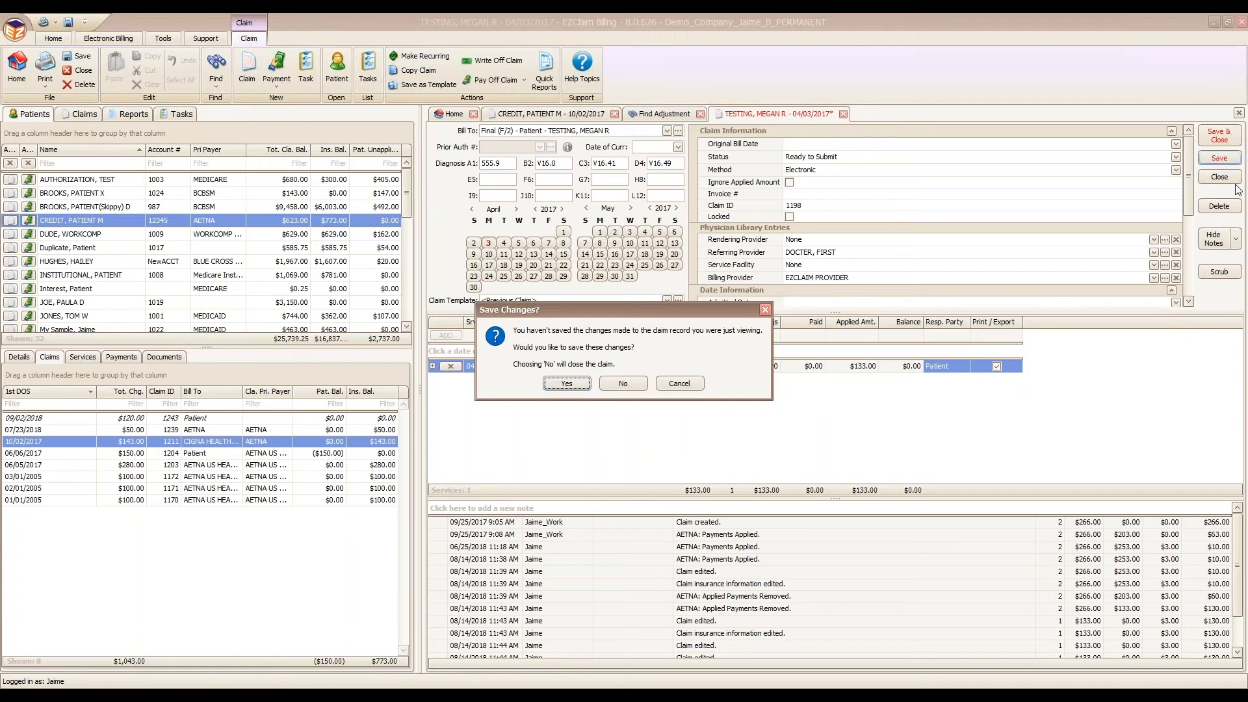
left_click(624, 385)
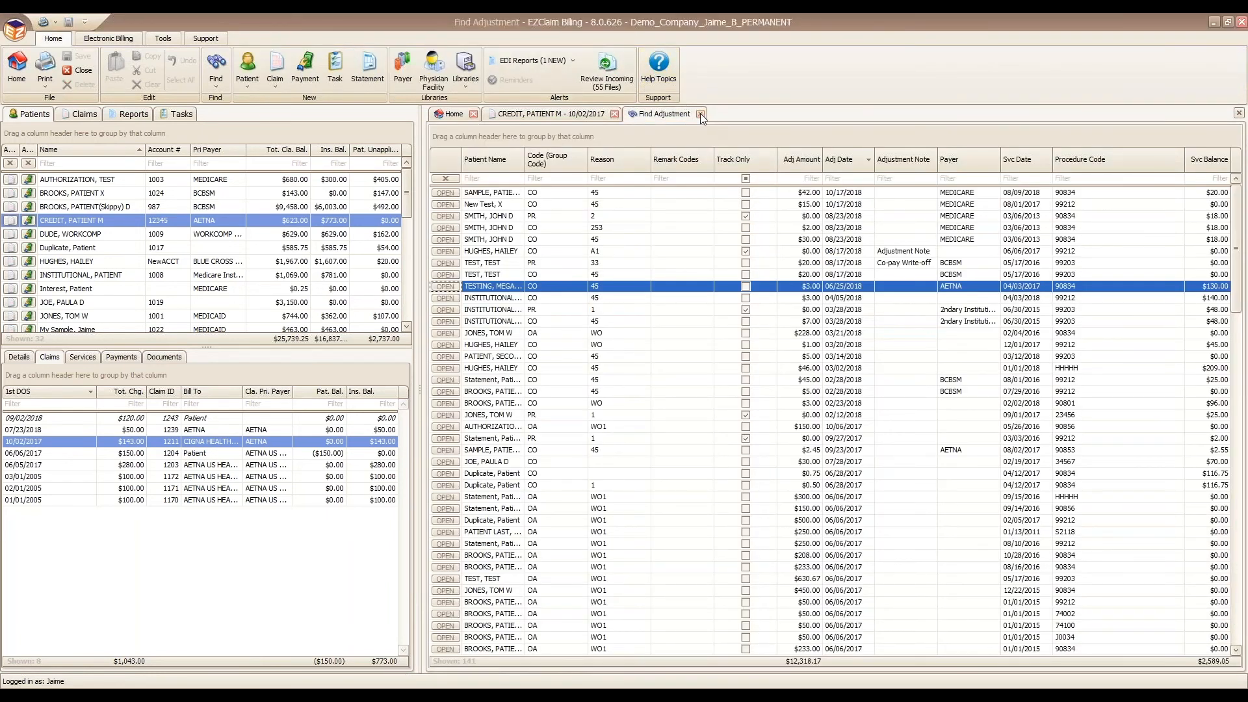
left_click(700, 114)
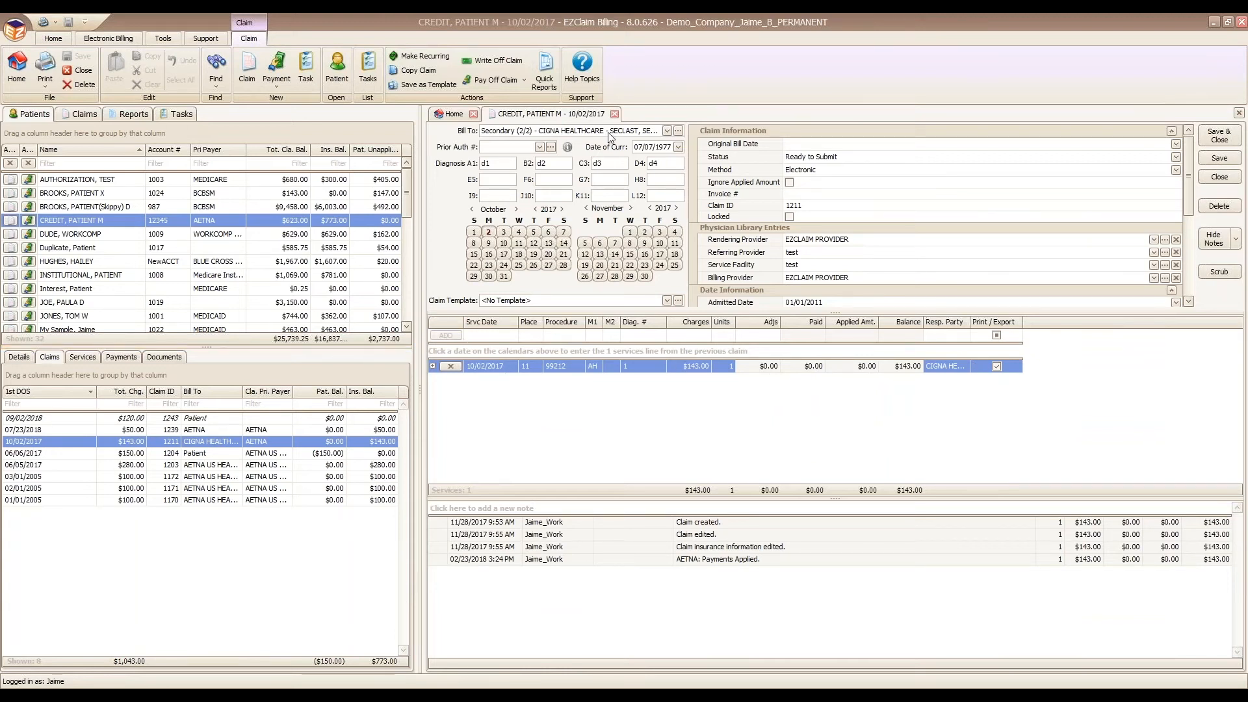
left_click(614, 114)
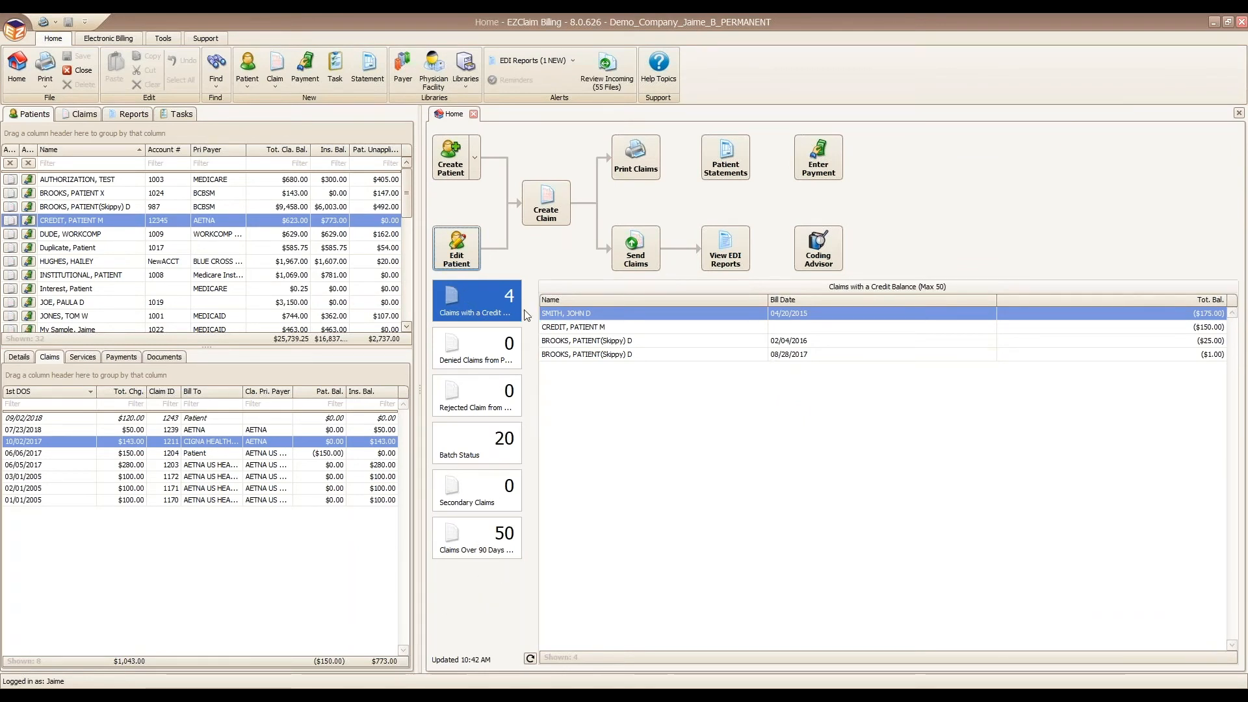
Step: Enable the Undisbursed Payments (Max 50) and Payments with Balance Remaining (Max 50) widgets in the Widget Library
left_click(466, 76)
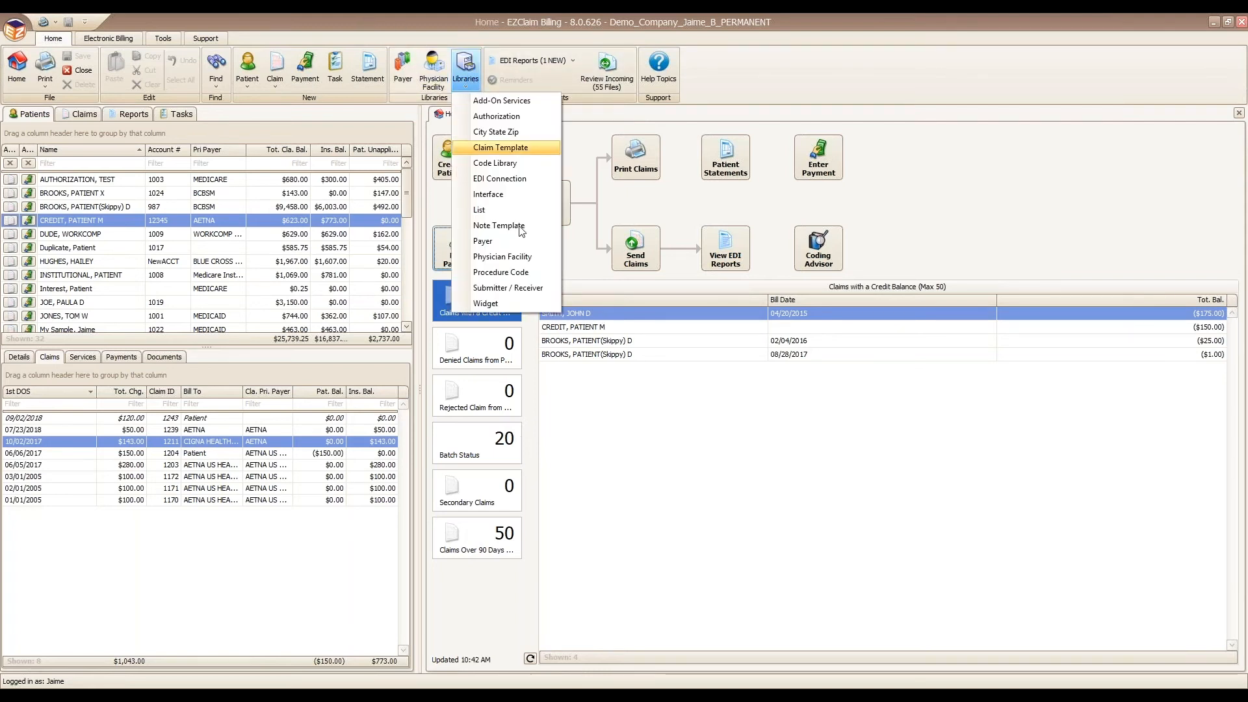
left_click(499, 304)
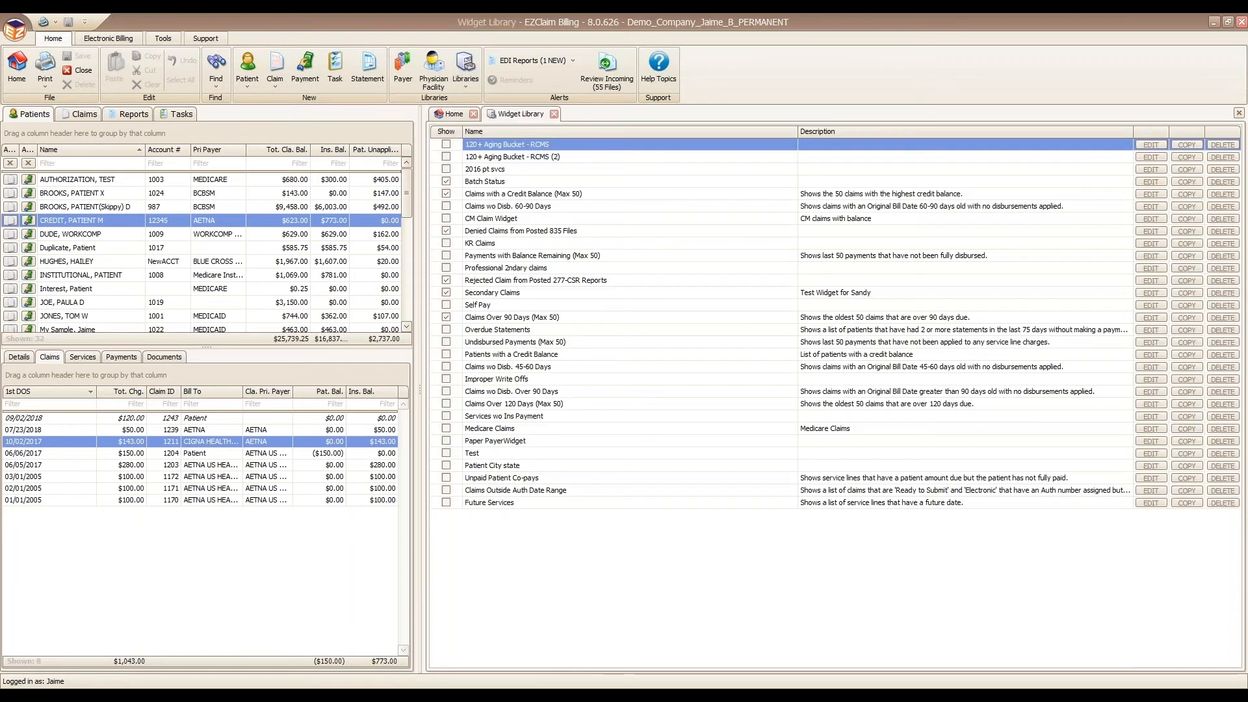
left_click(540, 257)
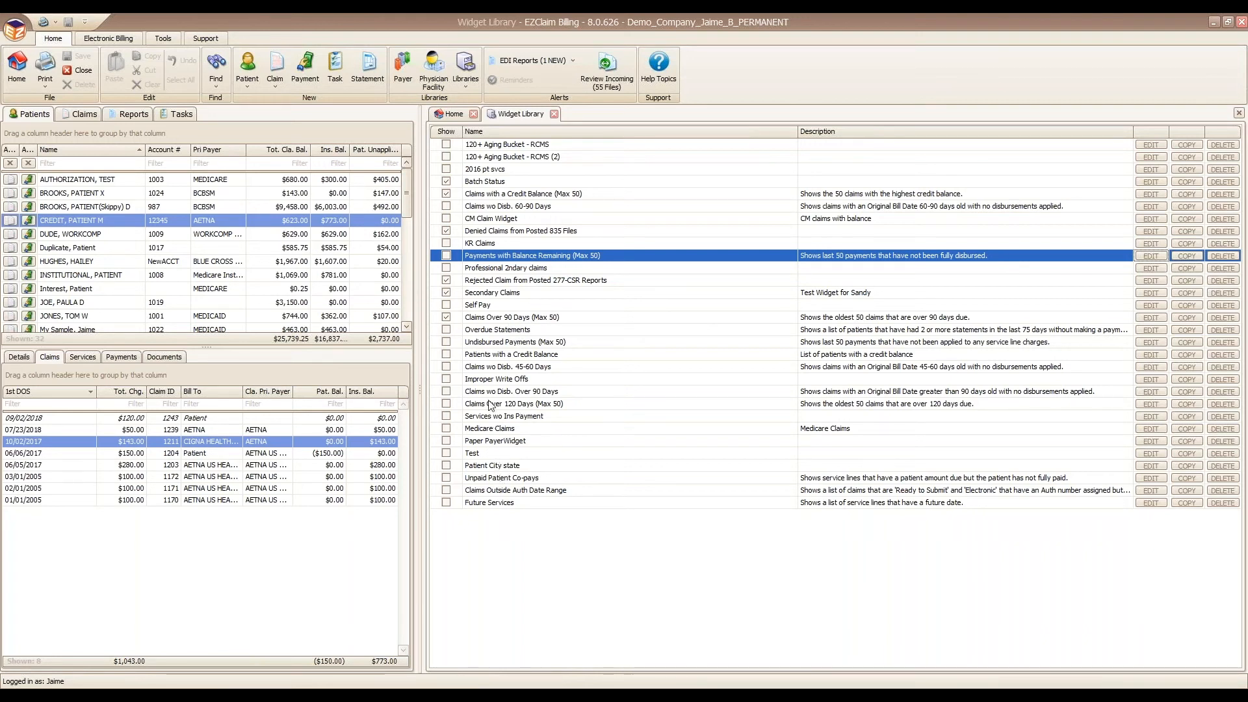
left_click(492, 343)
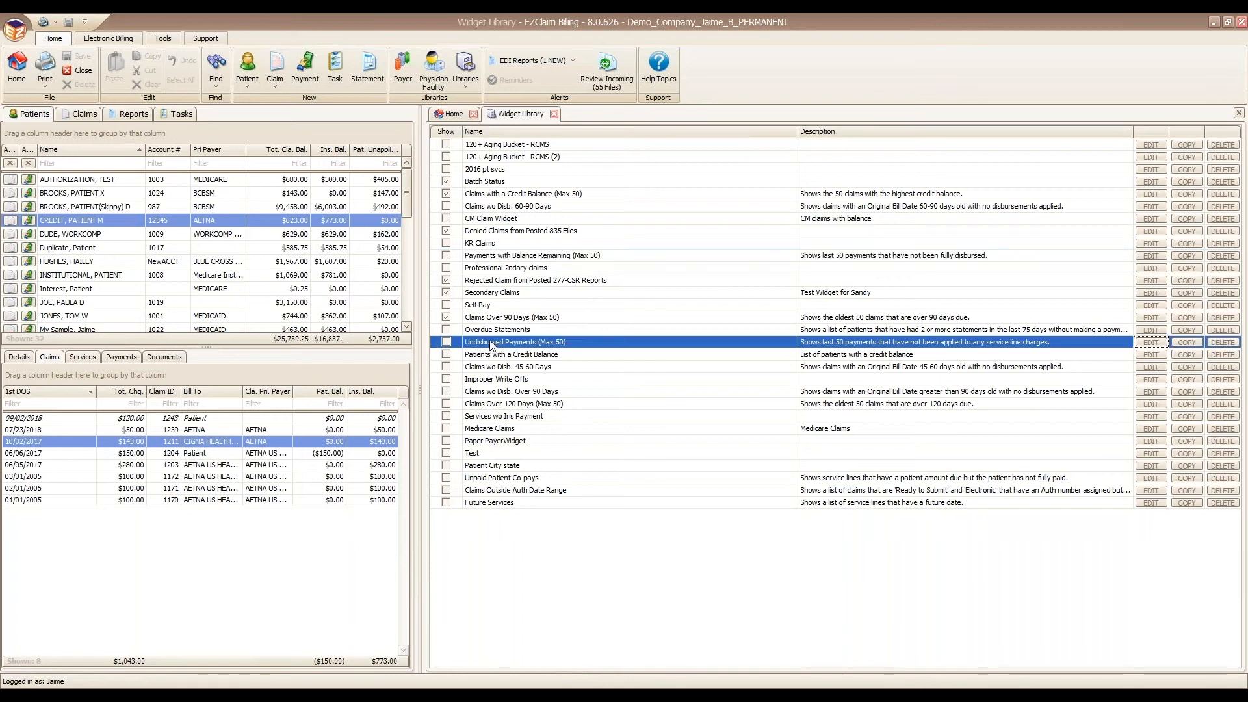
left_click(446, 341)
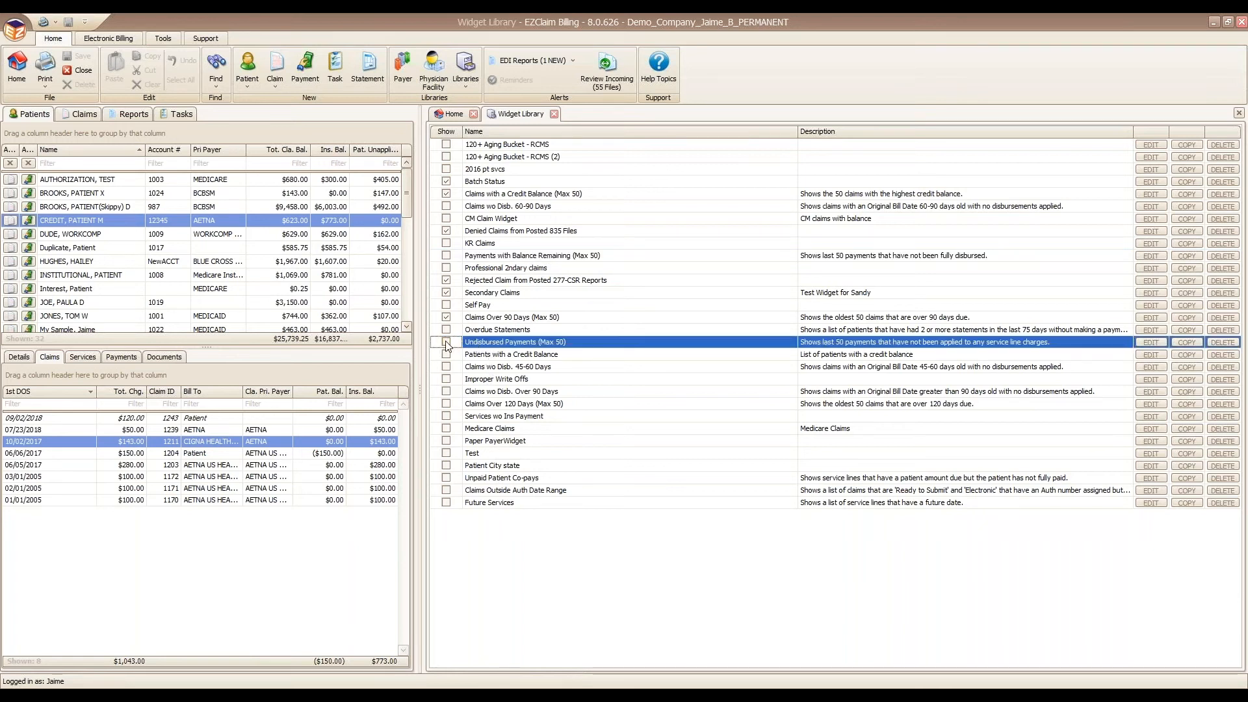
left_click(446, 256)
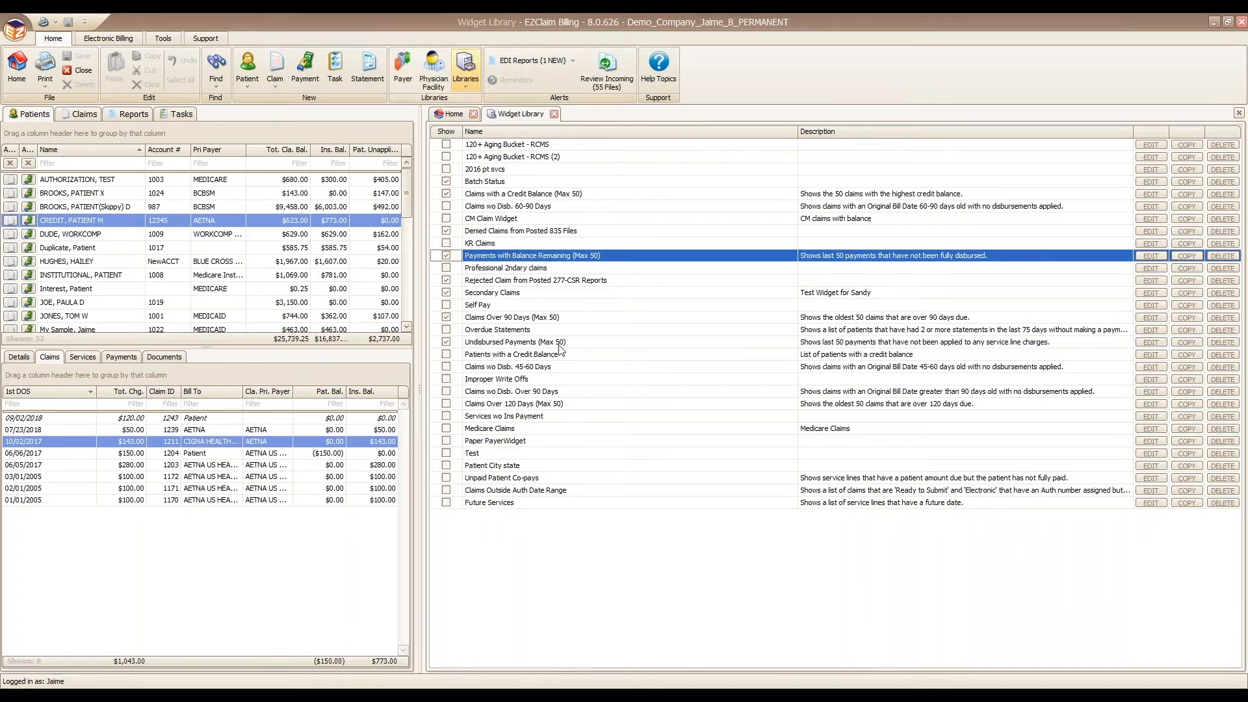
Step: Review the Payments with Balance Remaining and Undisbursed Payments widgets on the home screen
left_click(454, 114)
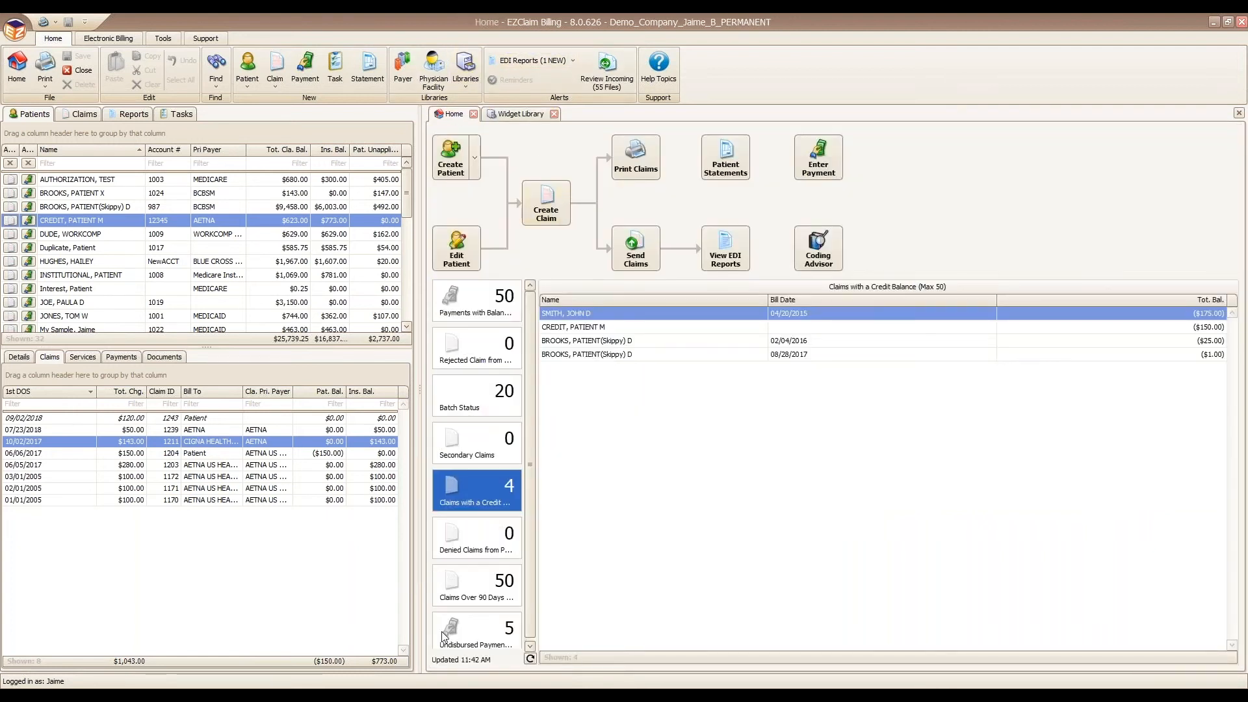
left_click(468, 309)
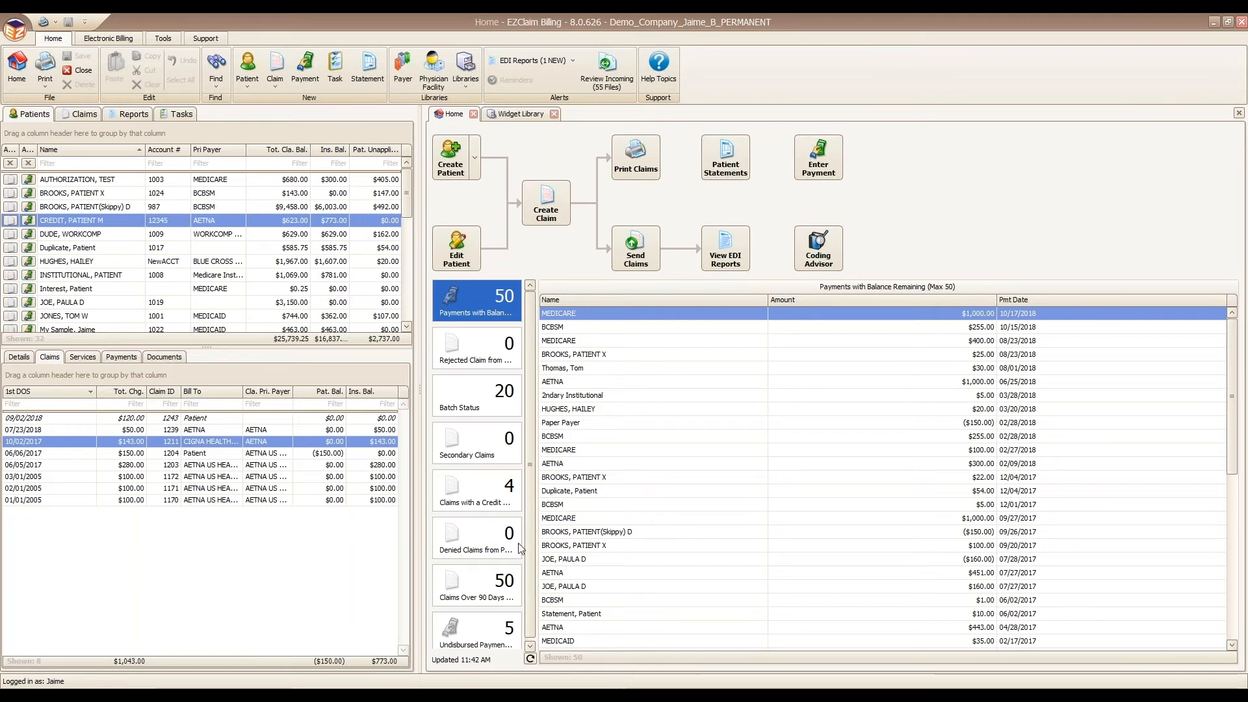
left_click(472, 636)
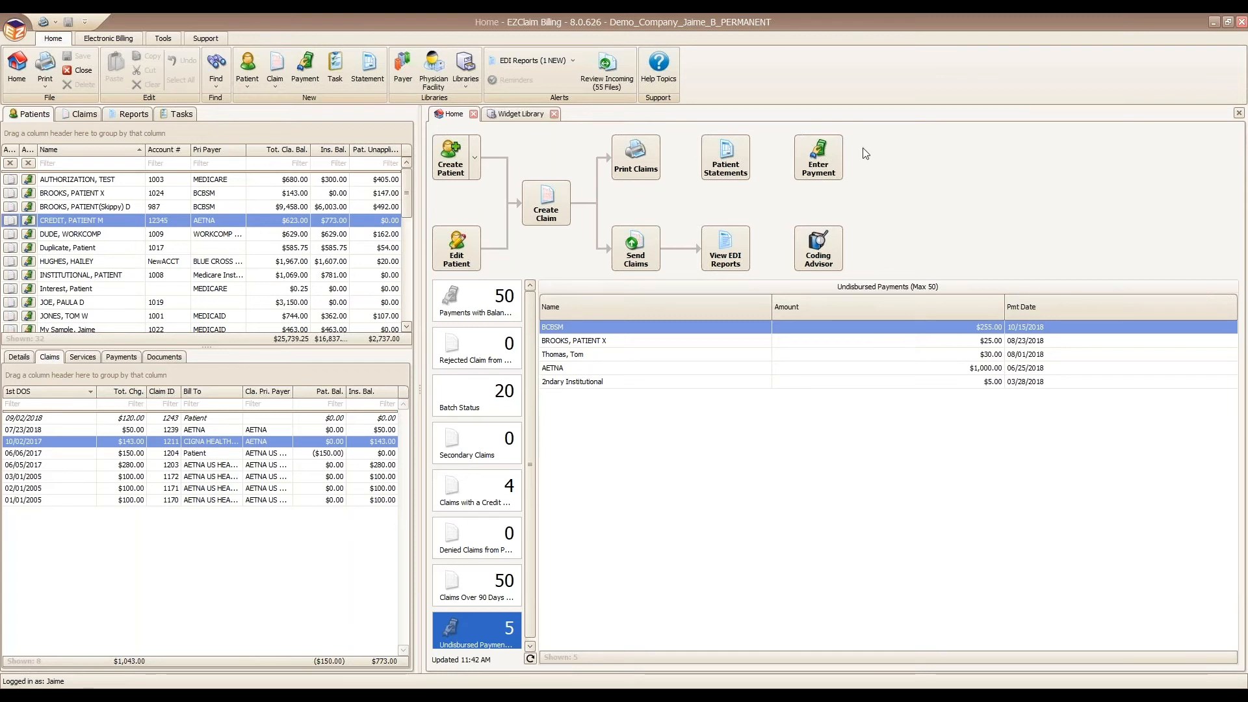
Step: Start a payer payment from AETNA for -$43.00 dated 10/17/2018
left_click(815, 144)
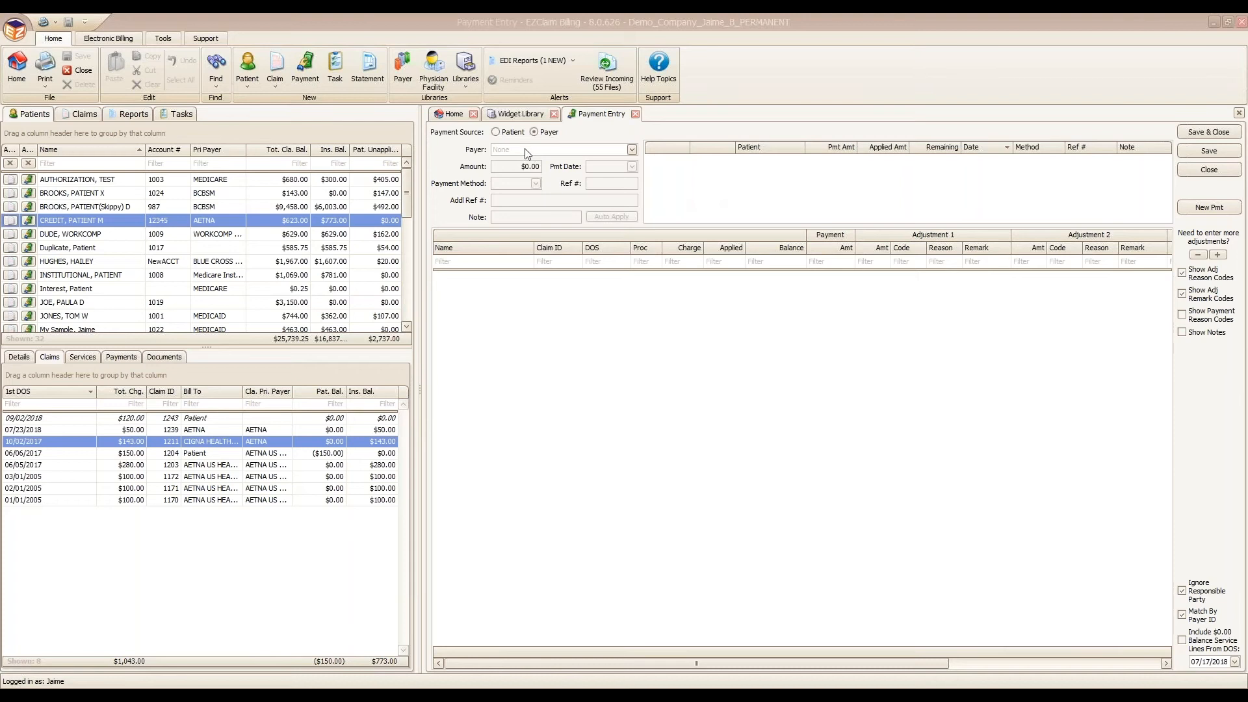
left_click(633, 150)
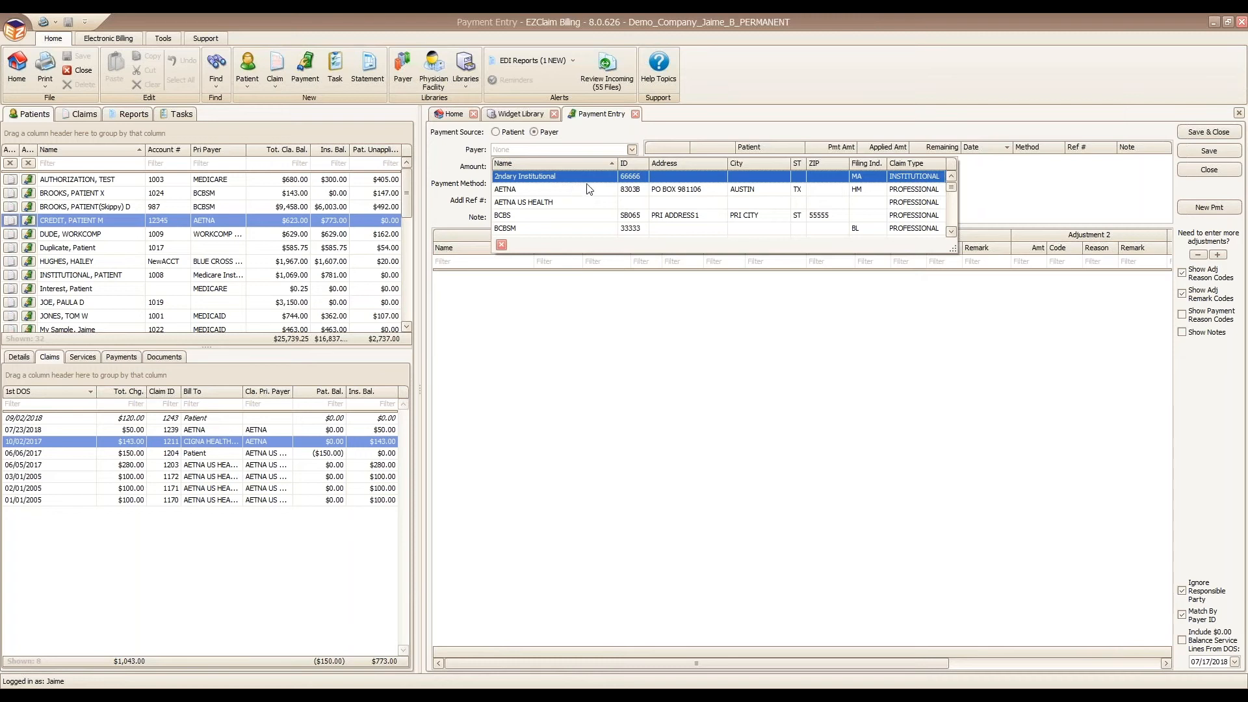
left_click(601, 190)
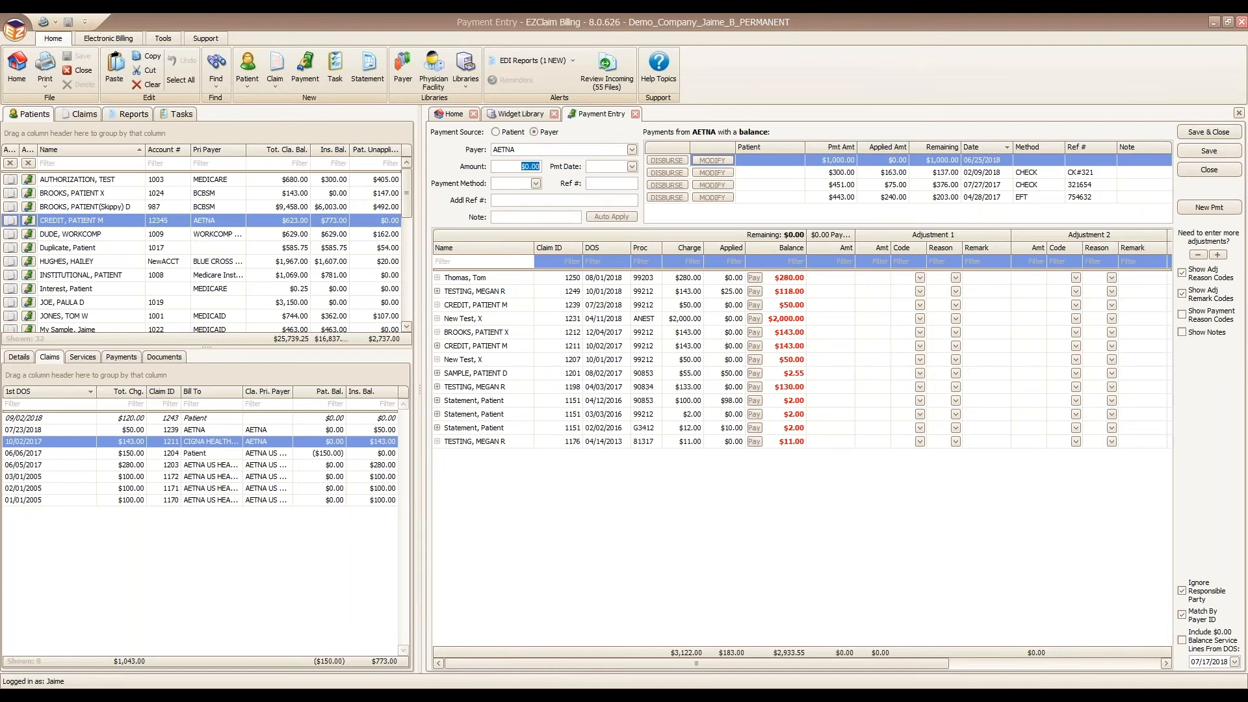
type("-43")
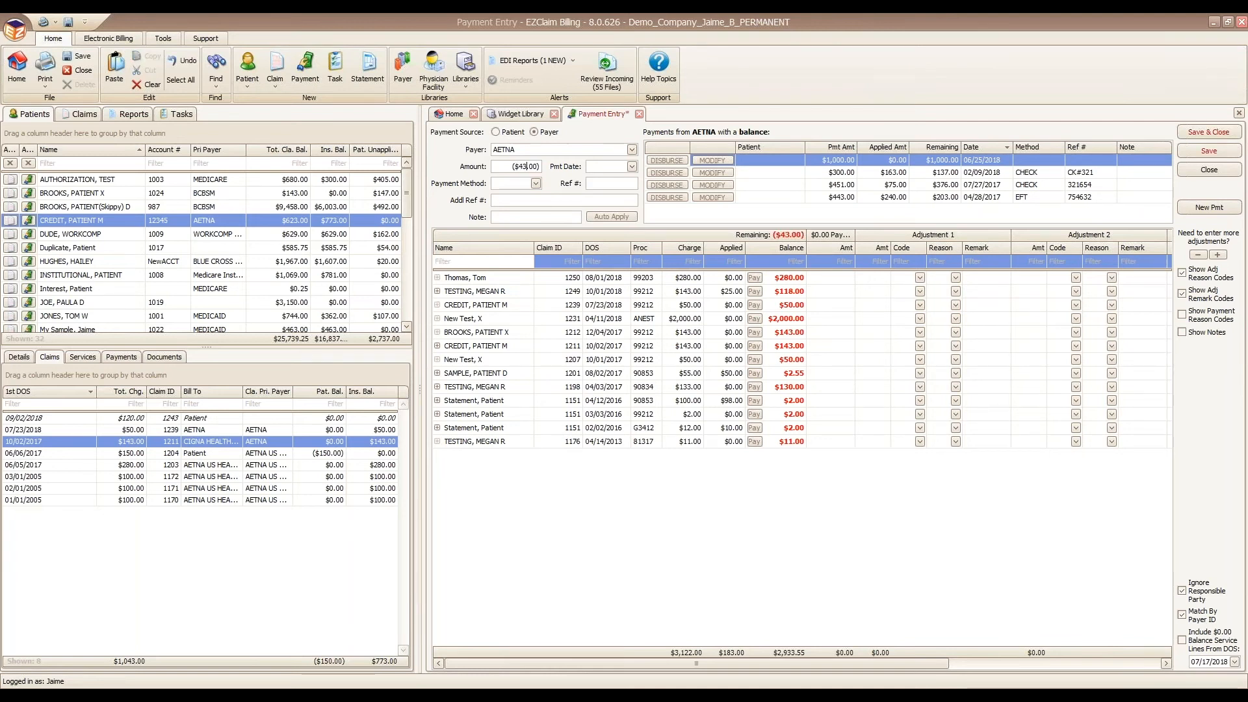
key("Tab")
key("Tab")
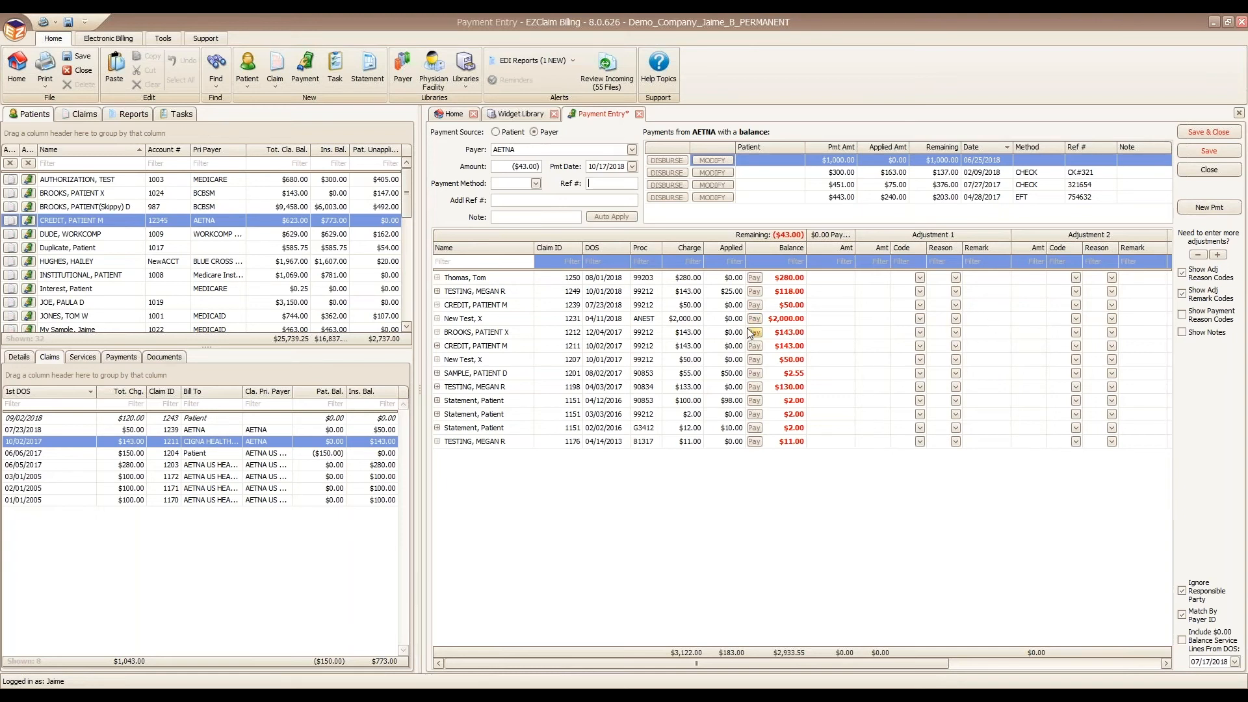
Step: Apply -$43.00 to the 04/12/2016 service line for procedure 90853, and clear that disbursement again
left_click(830, 402)
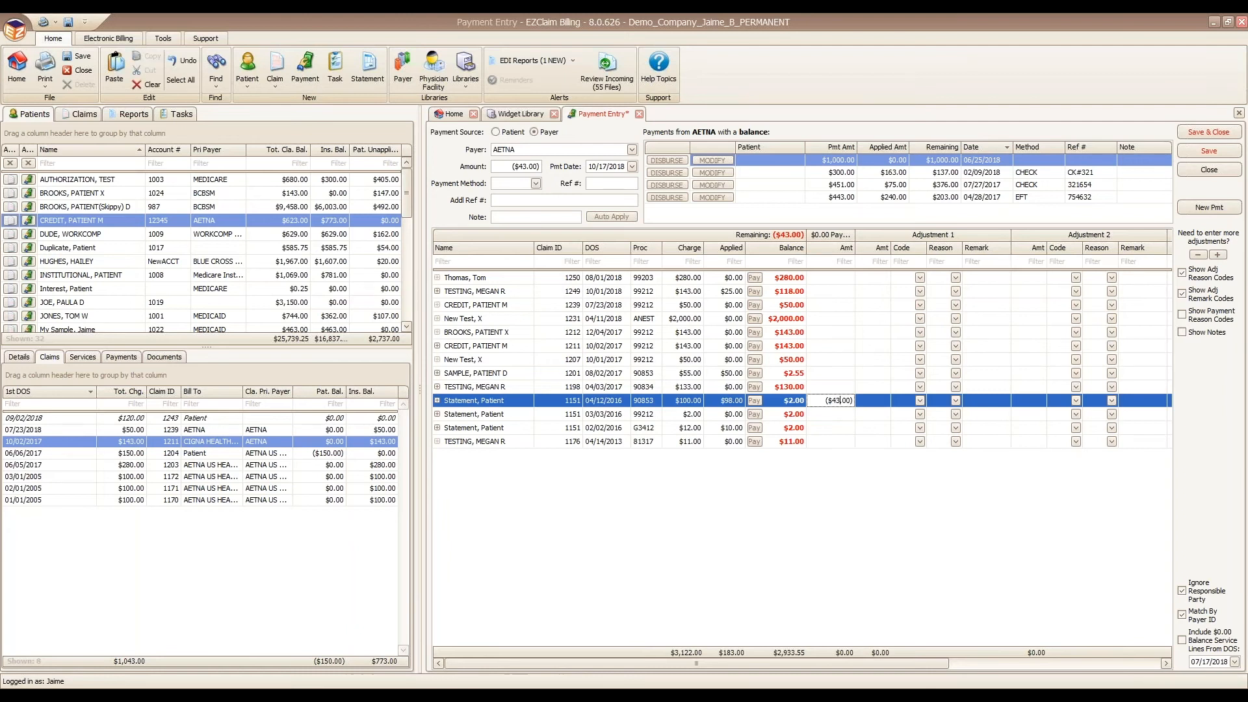
key("Tab")
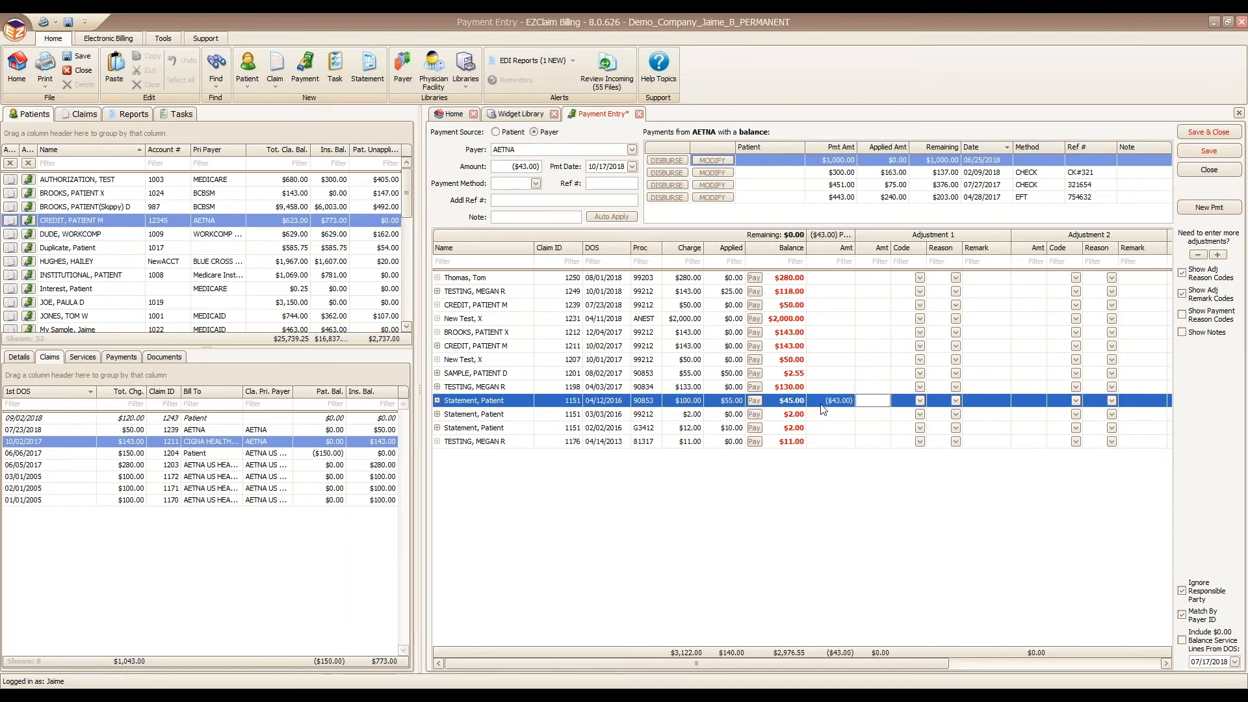
left_click(838, 400)
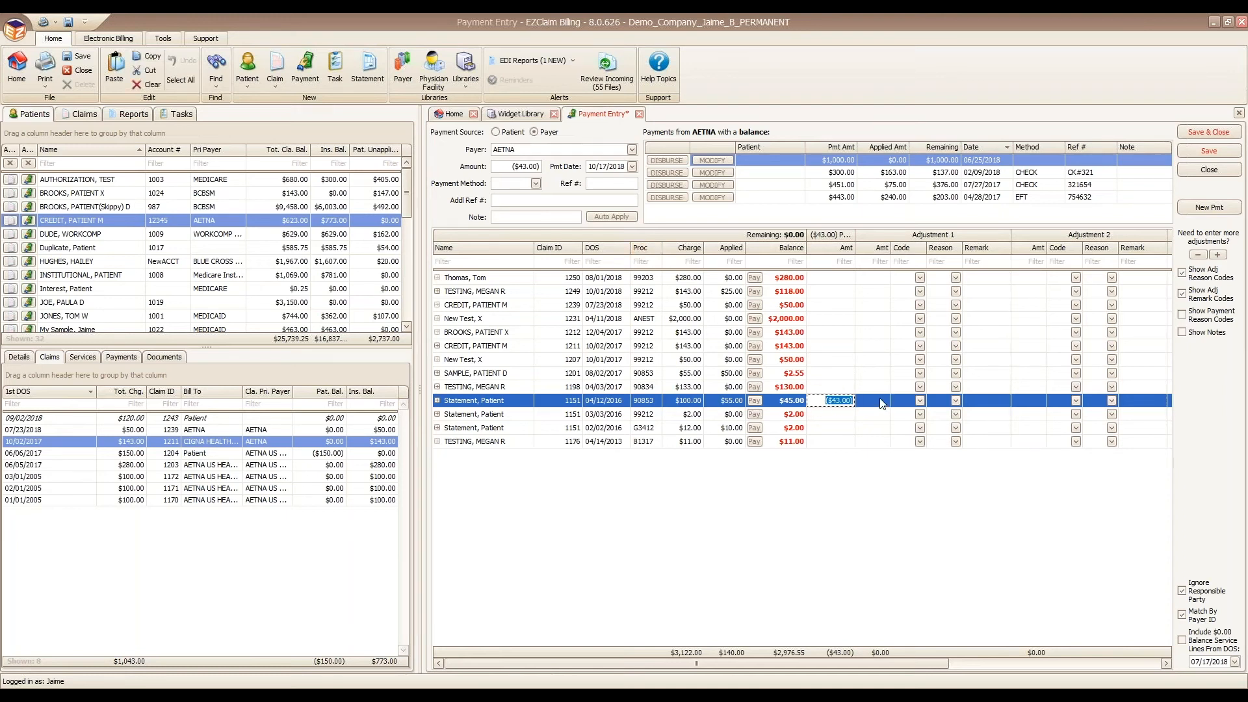
key("Delete")
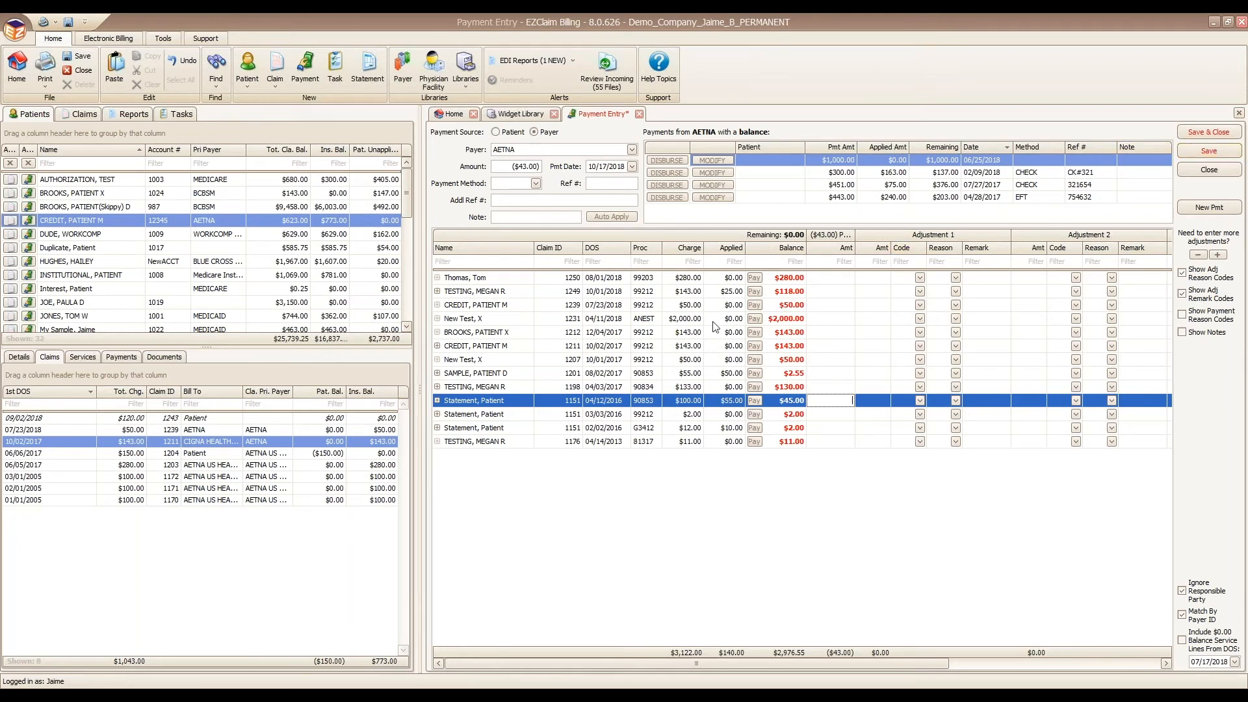
Step: Set the AETNA refund's payment method to CHECK with reference 123, and close the entry without saving
left_click(499, 182)
type("CHECK")
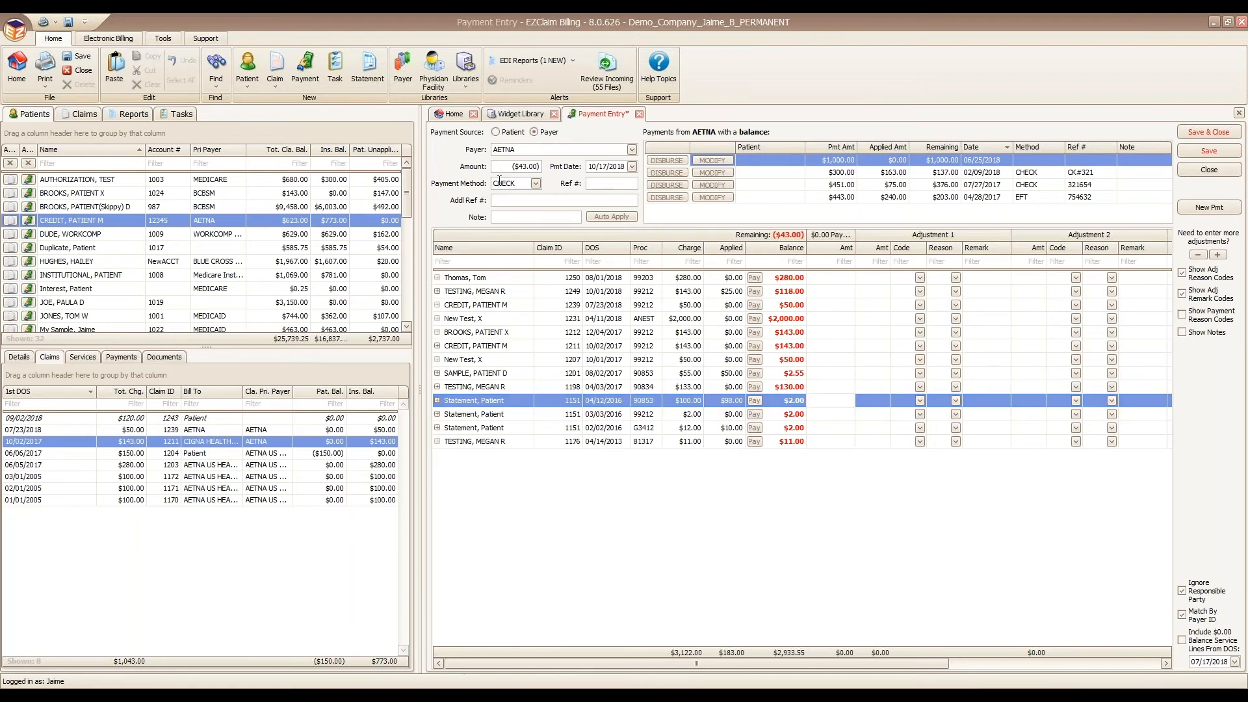
key("Tab")
type("123")
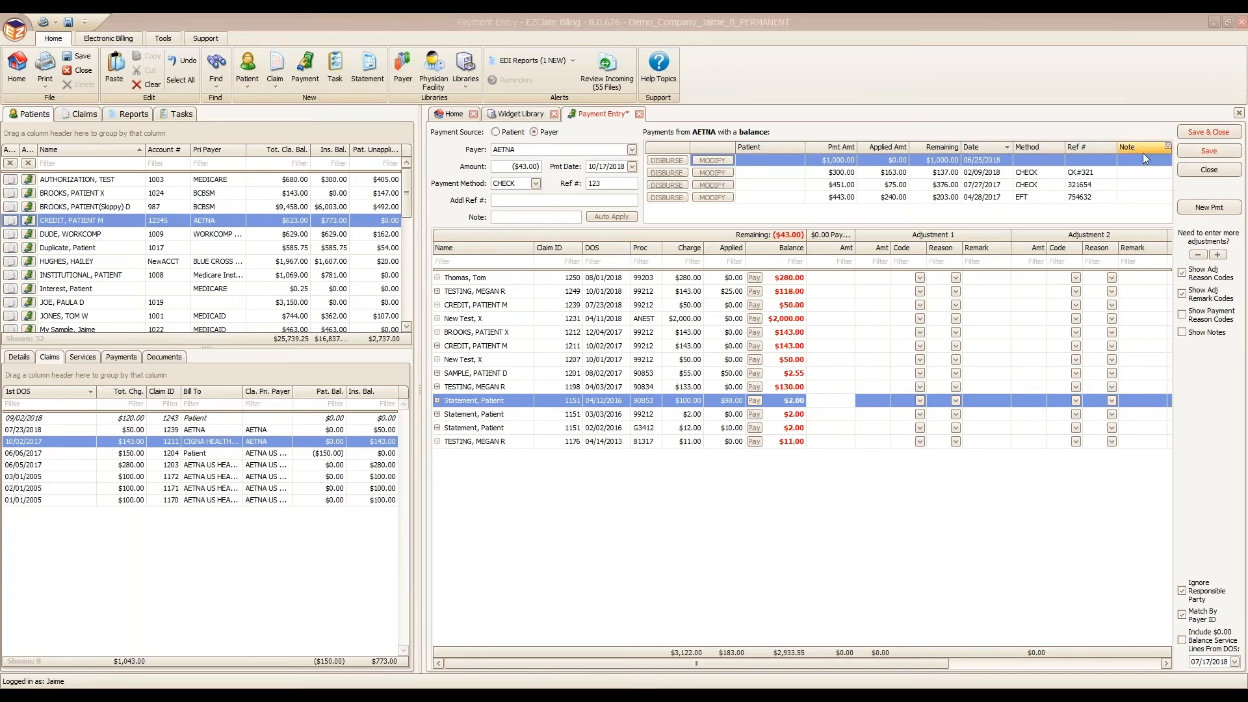
left_click(1209, 170)
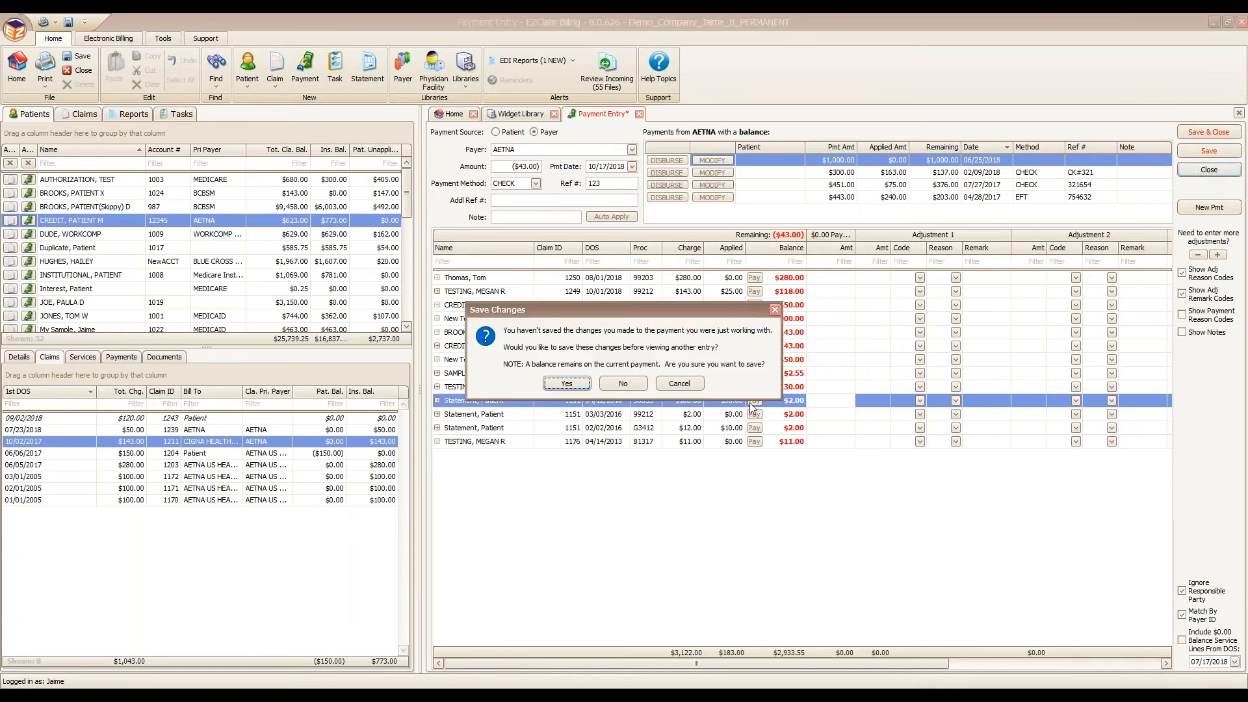
left_click(666, 383)
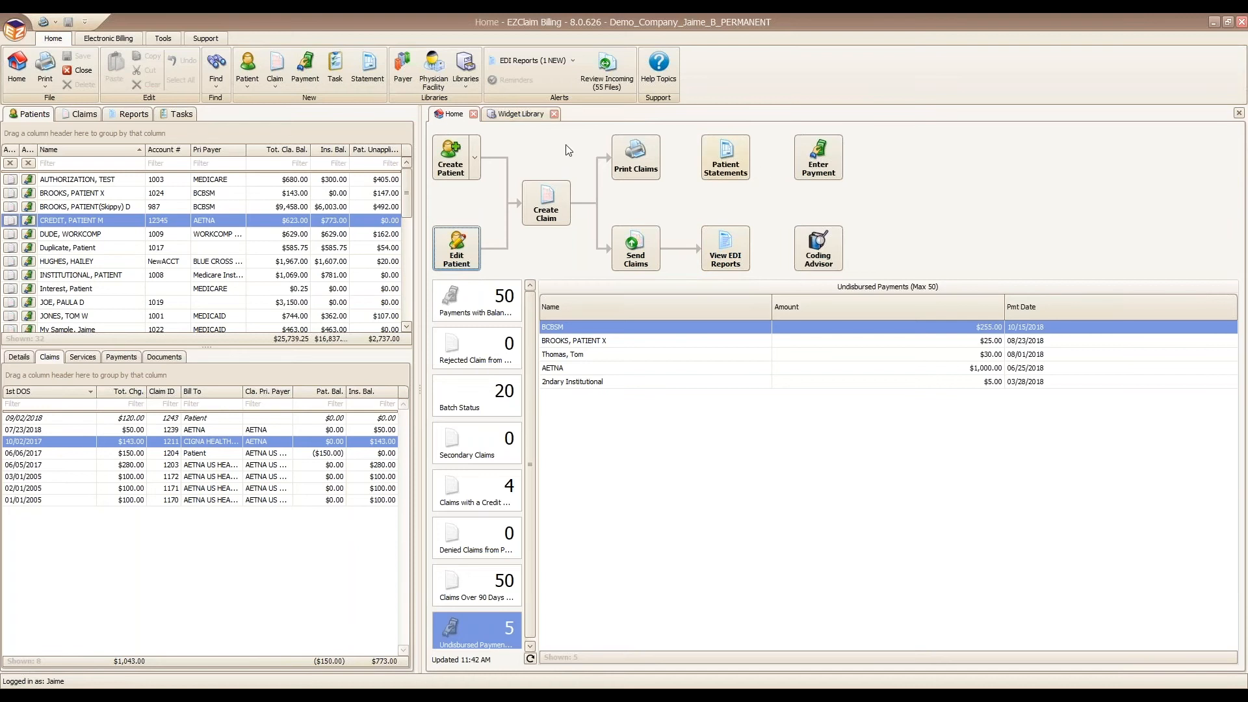
Step: Review the Payment options in Program Setup, including the duplicate payment check
left_click(164, 40)
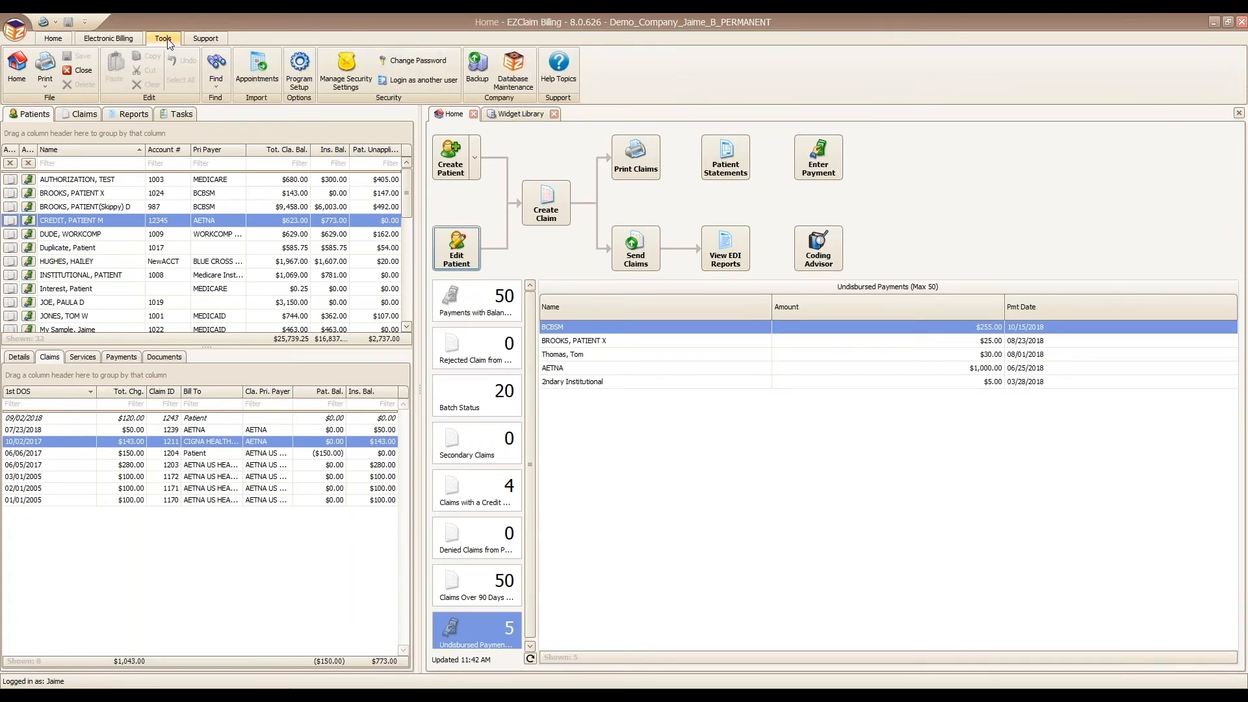
left_click(300, 81)
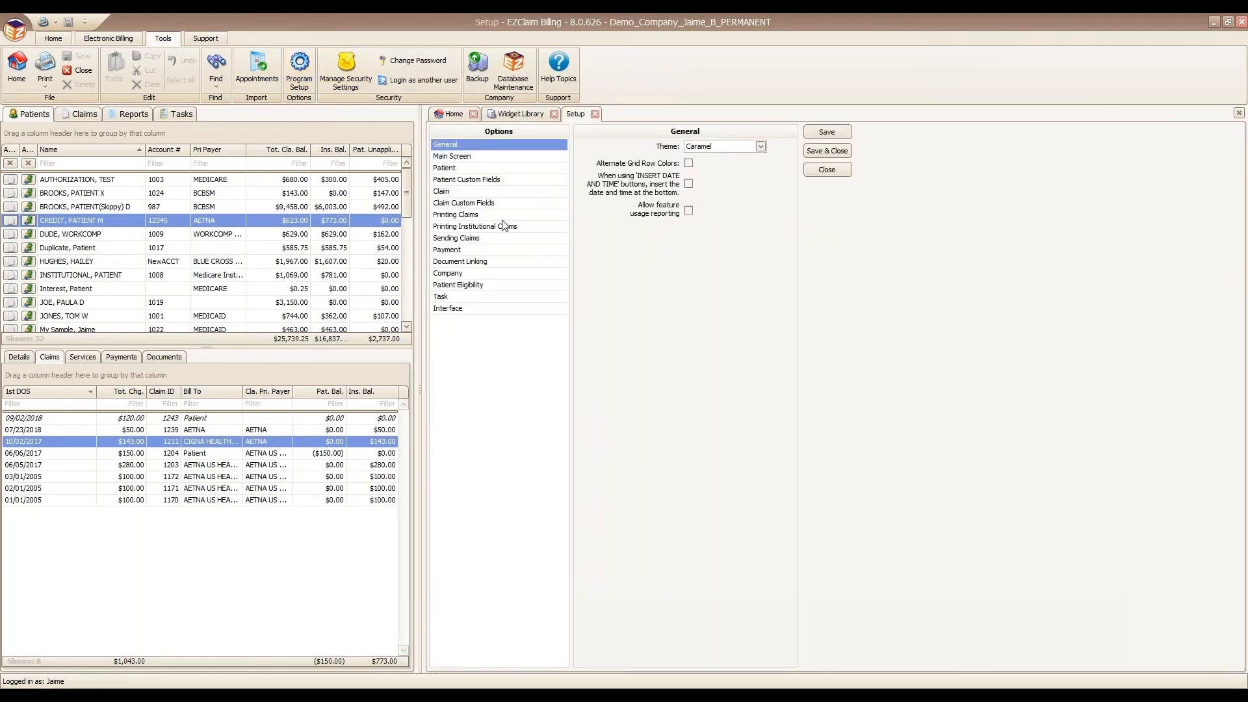
left_click(478, 251)
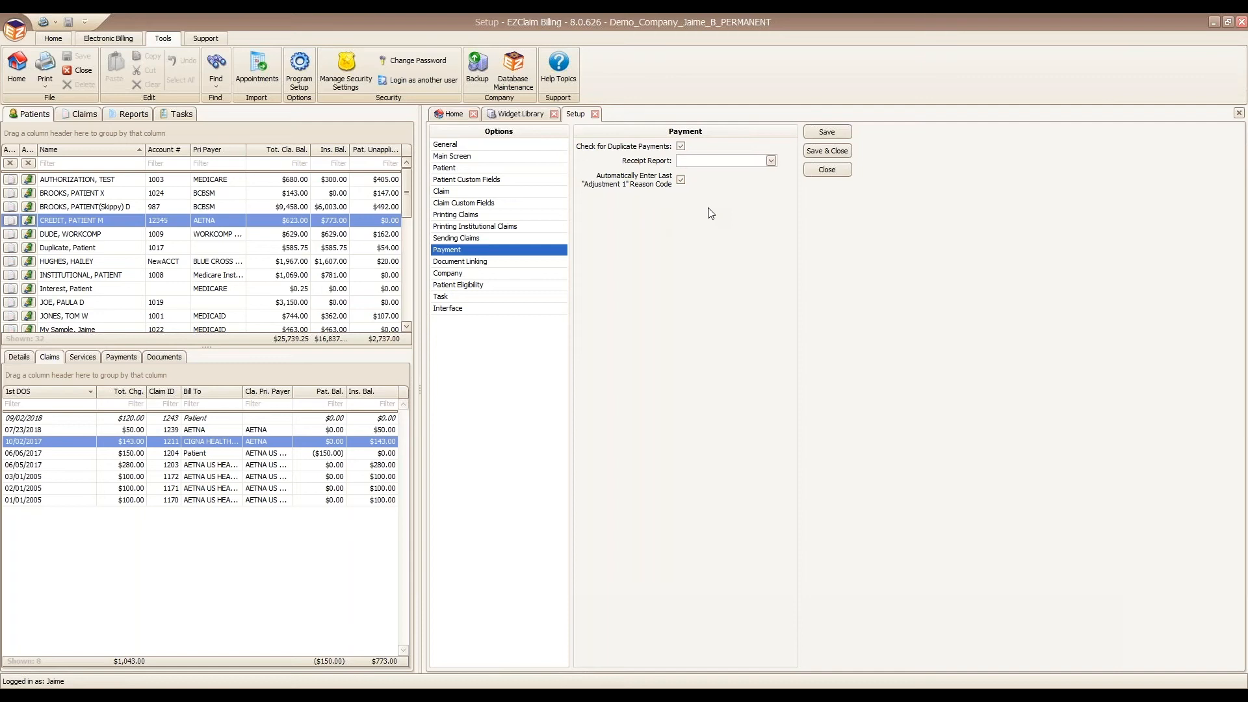
Step: Start a new payment with Patient as the source for the BCBSM patient who has a $143.00 claim balance
left_click(454, 117)
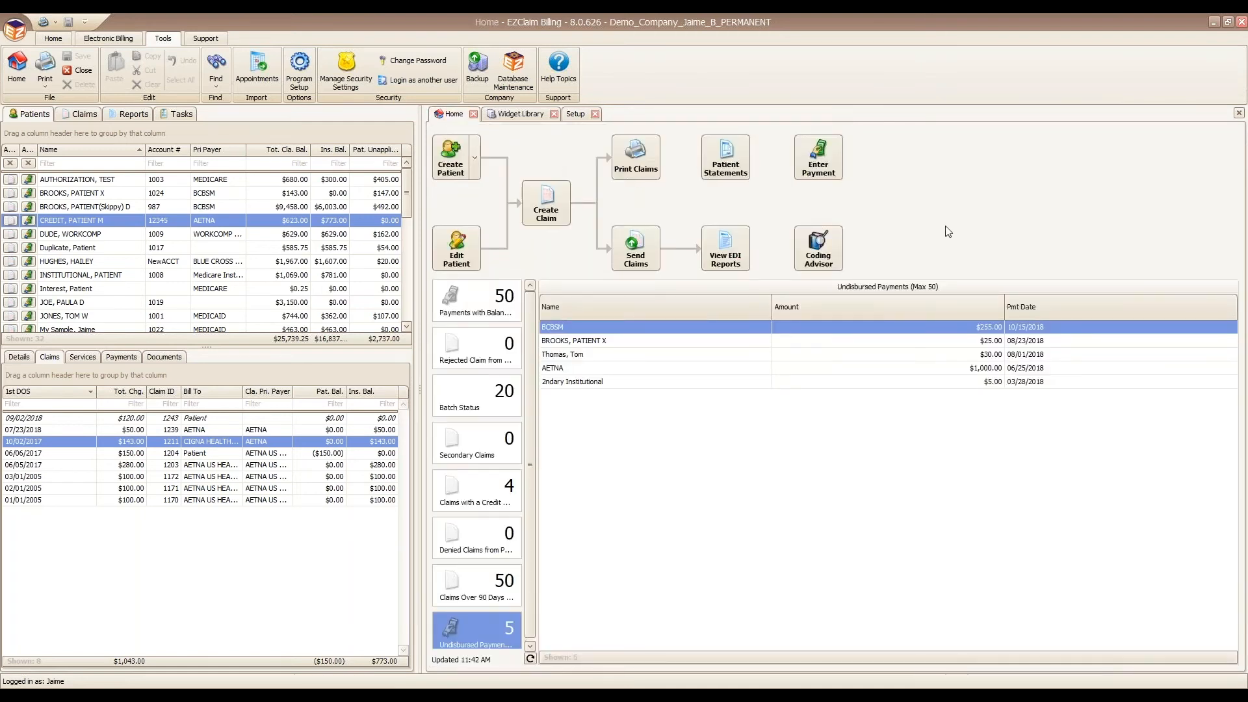
left_click(818, 160)
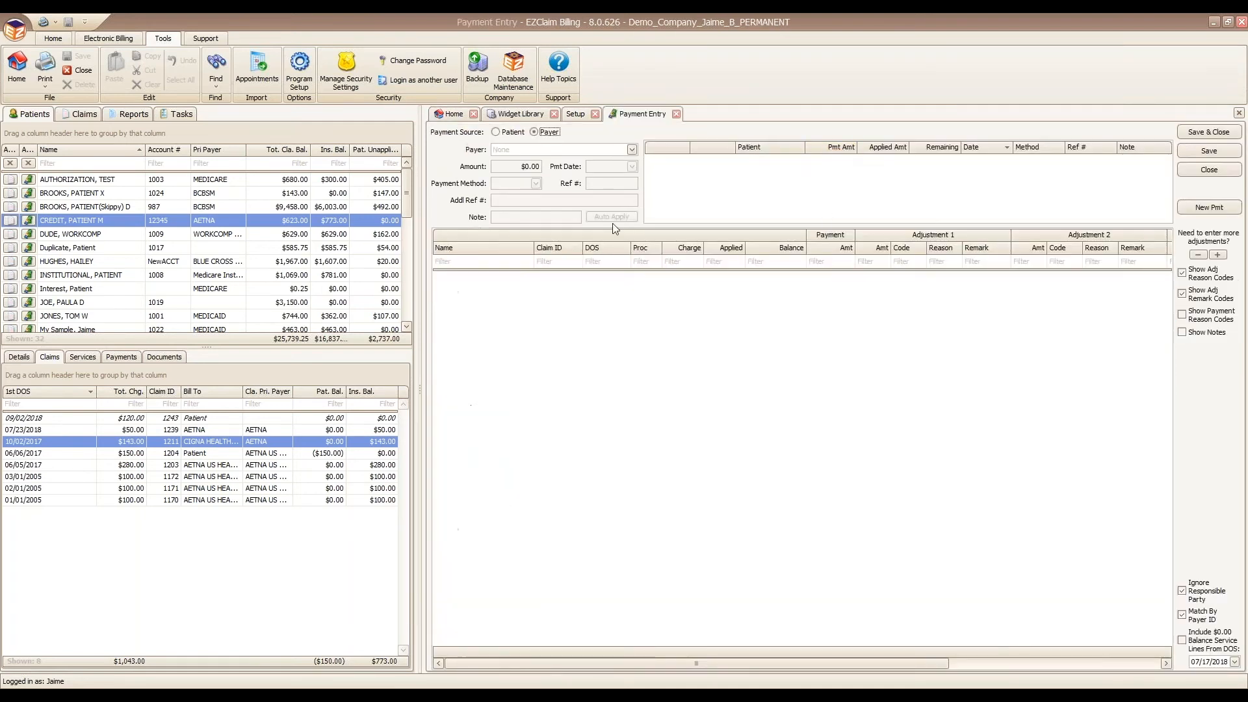
left_click(631, 150)
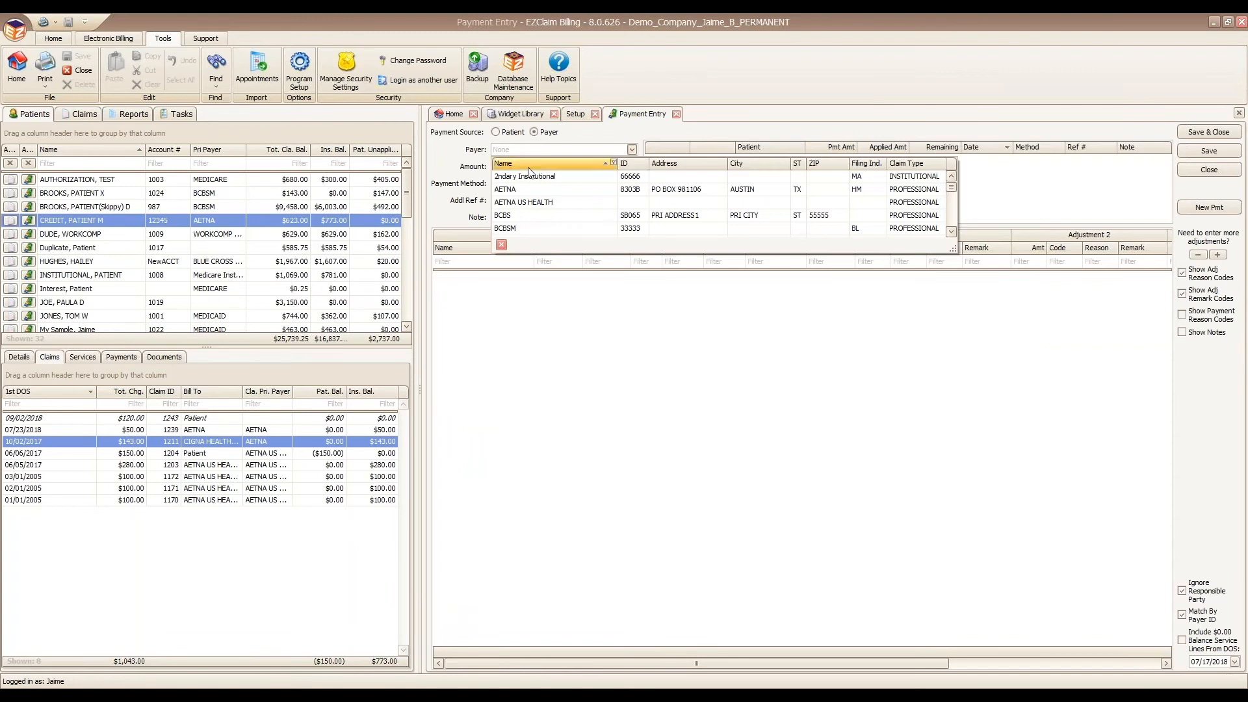
left_click(495, 132)
left_click(496, 132)
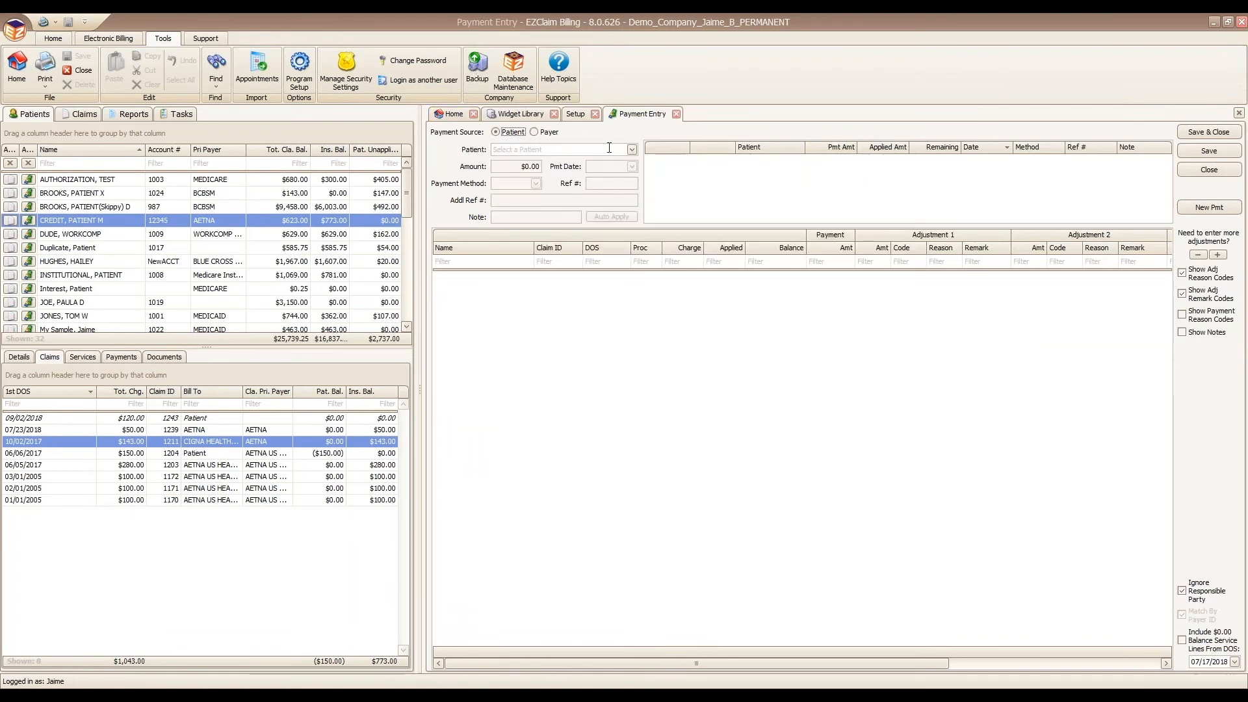
left_click(631, 150)
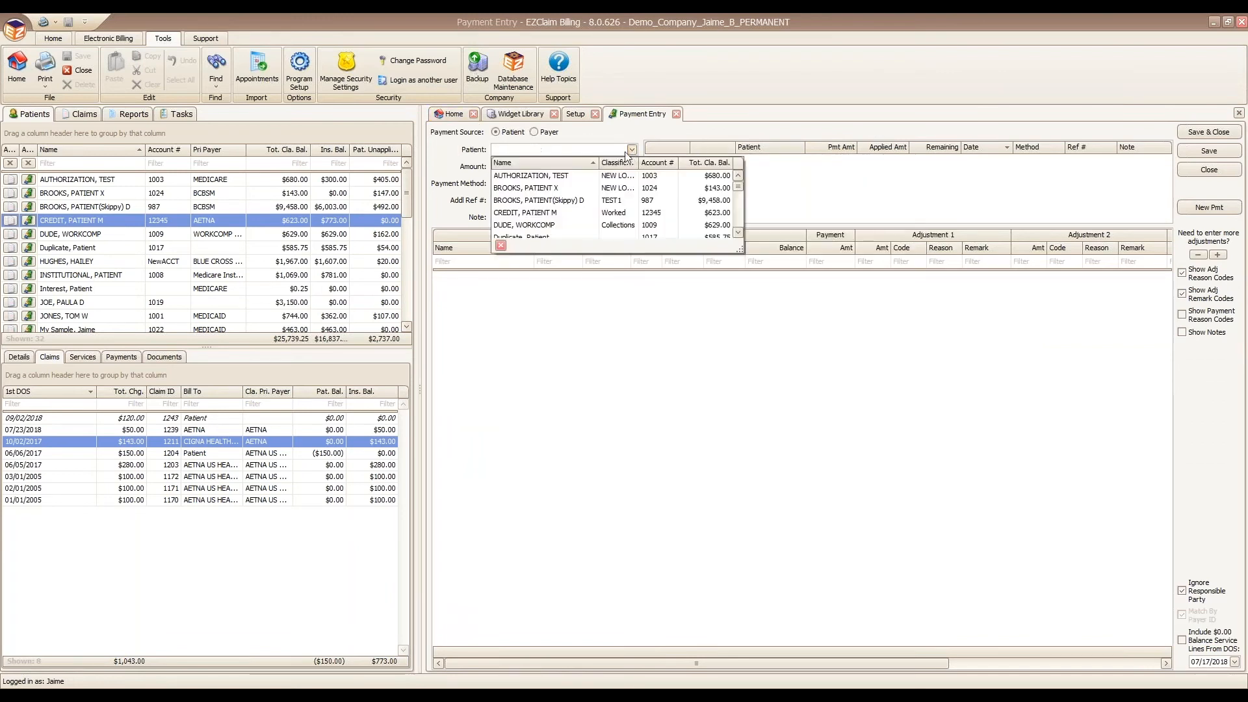
left_click(570, 191)
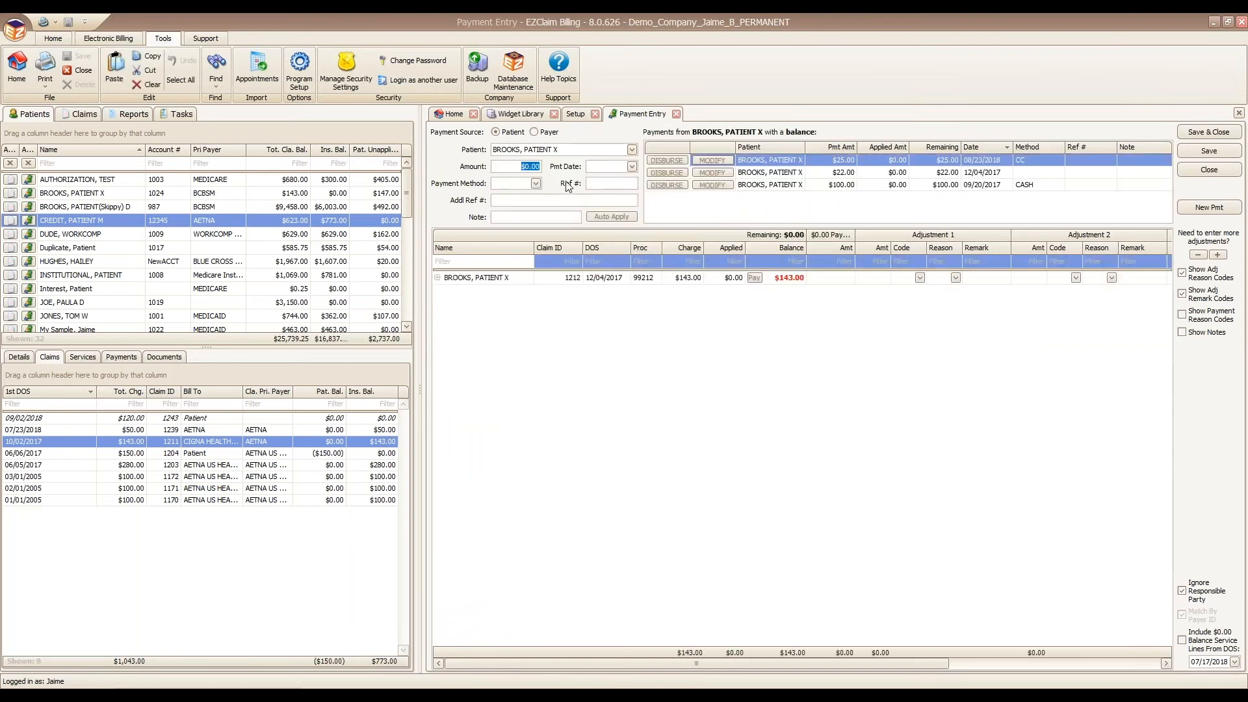
Step: Enter a $2.00 CASH payment dated 10/17/2018 with reference 12, apply it to the 12/04/2017 line and save it
key("Tab")
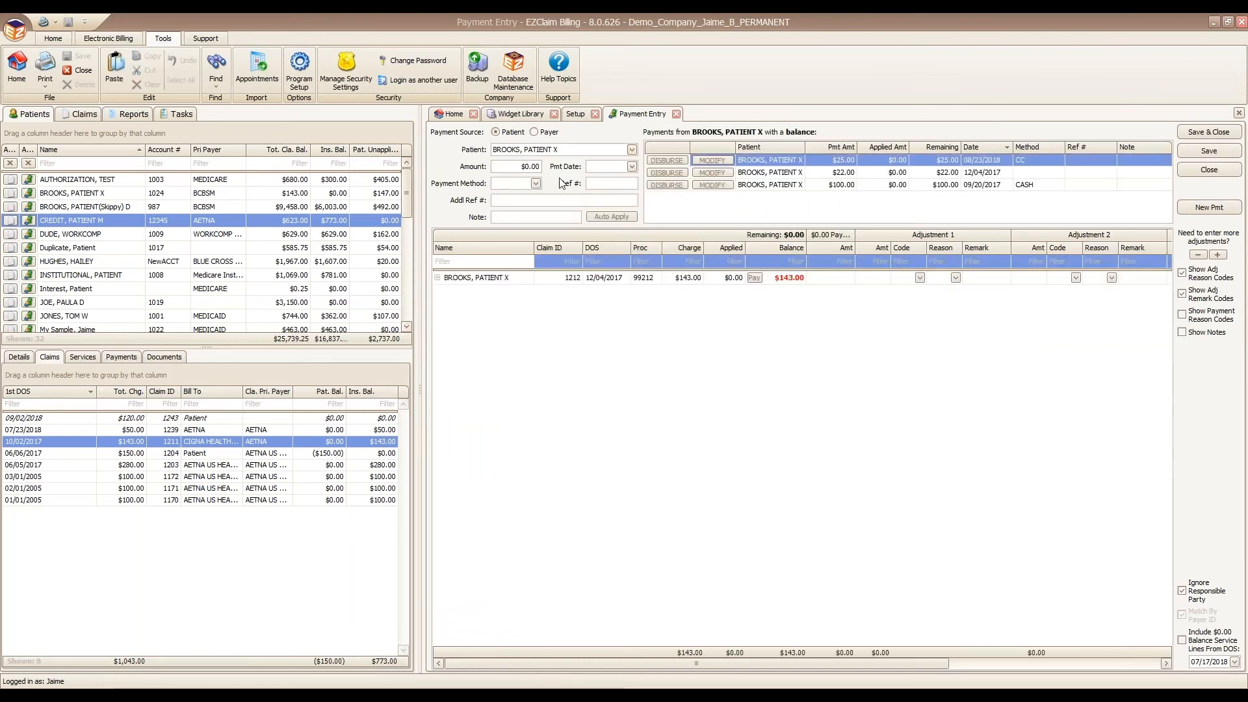
key("shift+Tab")
type("2")
key("Tab")
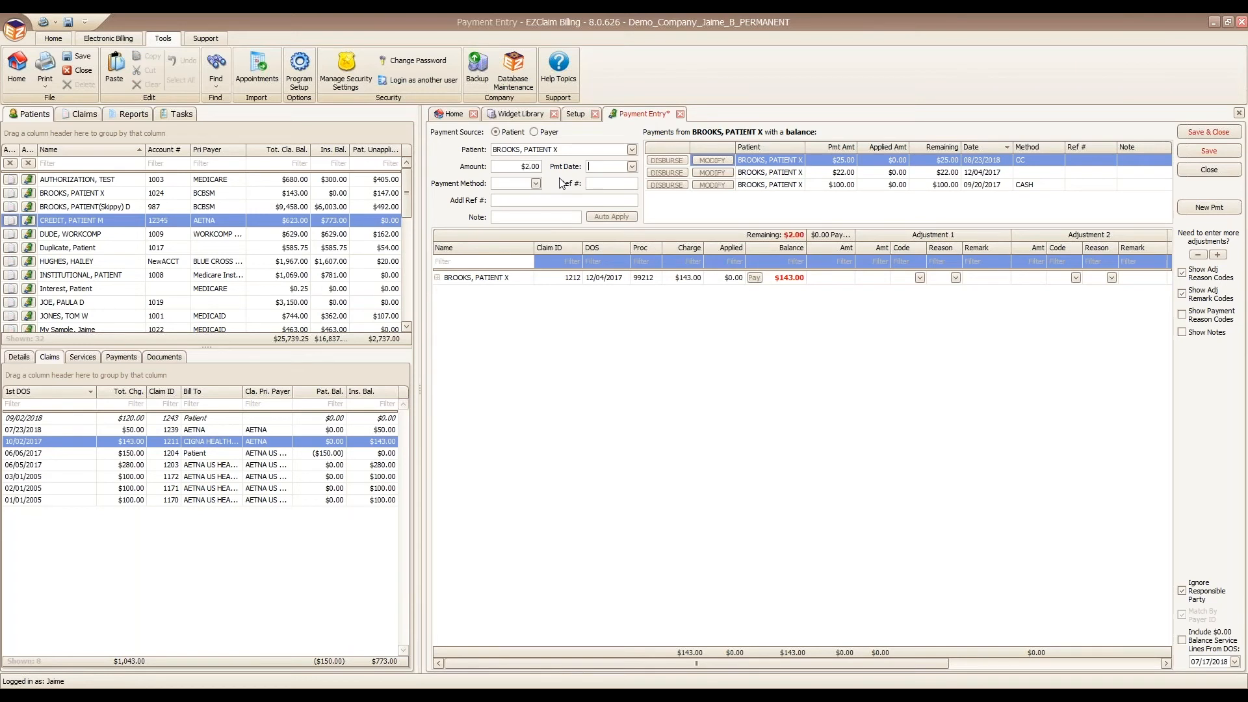
key("Tab")
type("c")
key("Tab")
type("12")
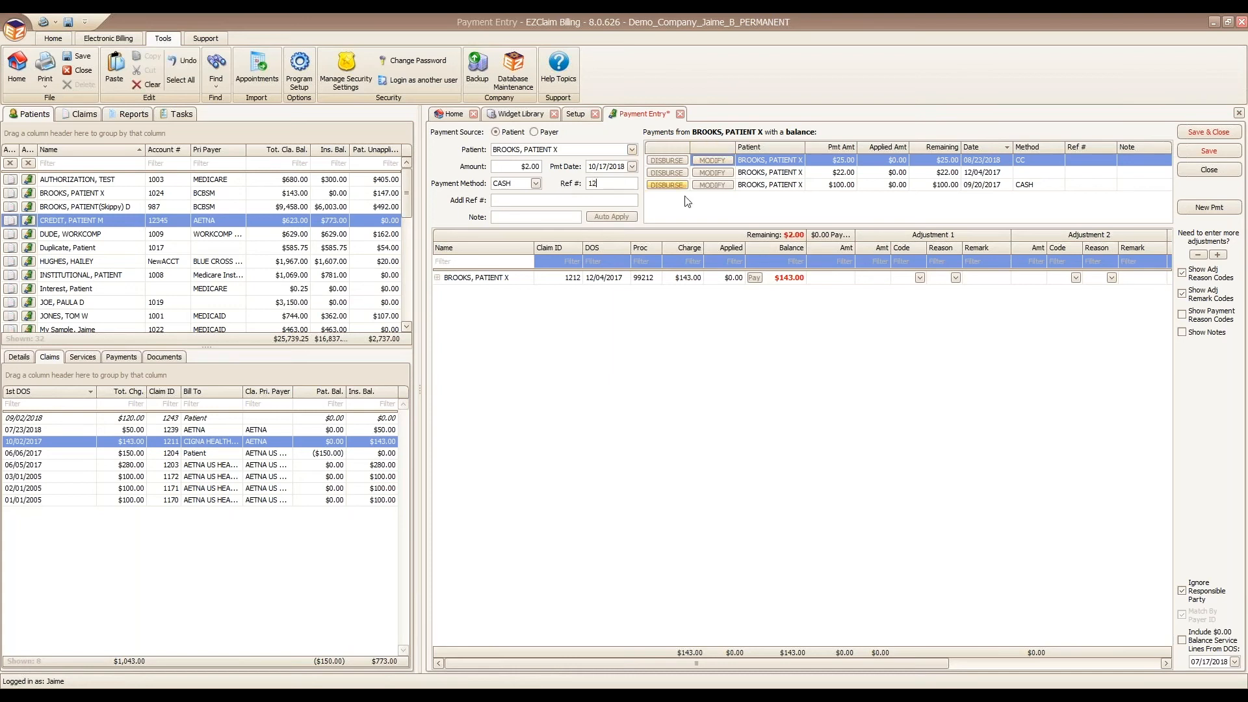
left_click(754, 277)
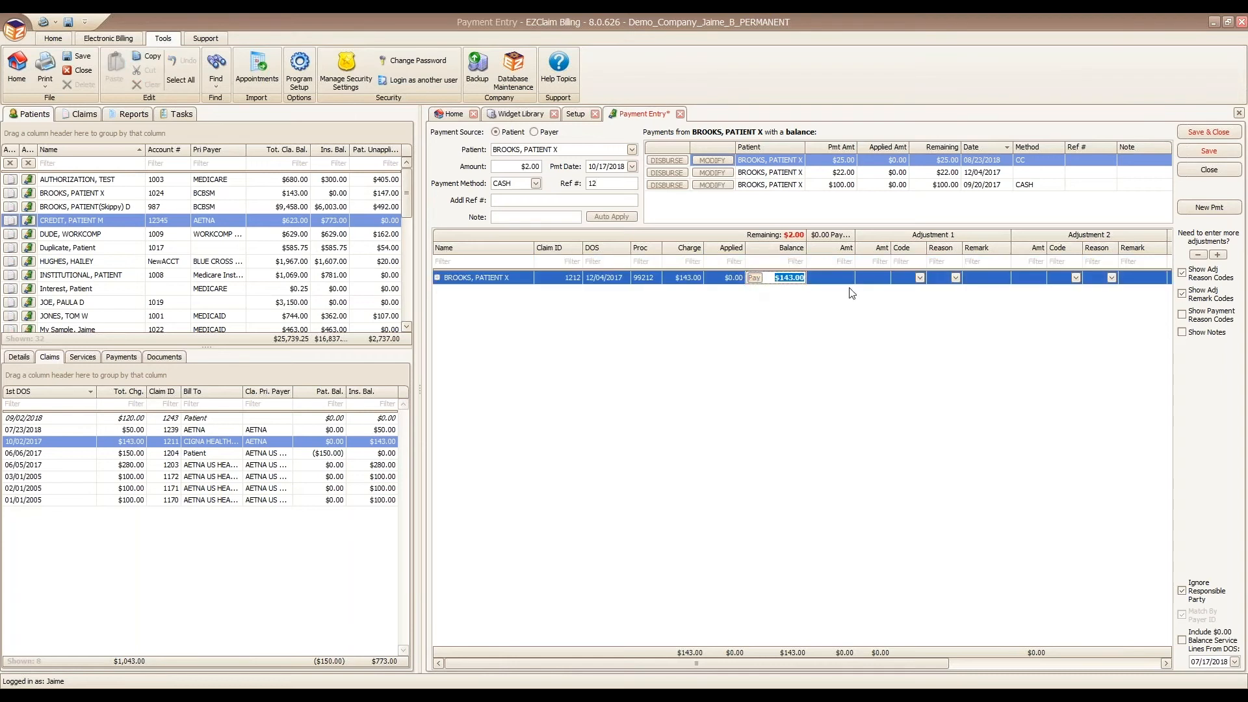
left_click(1206, 153)
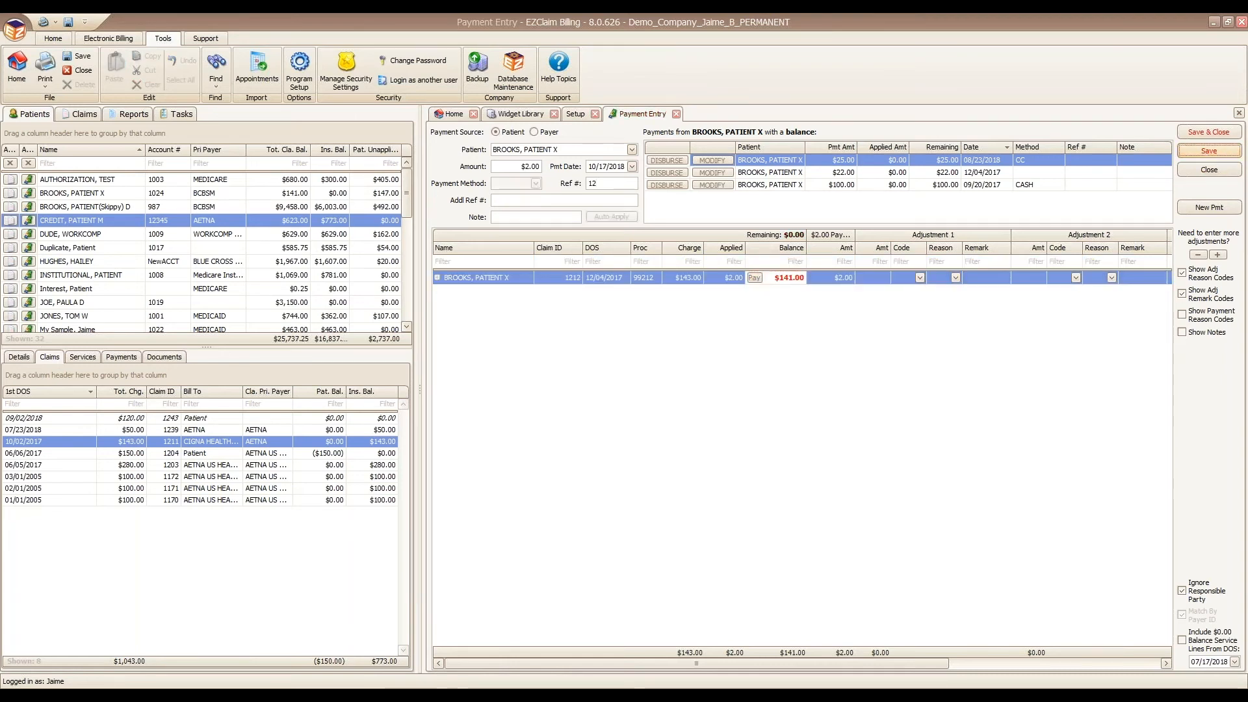
Step: Enter an identical $2.00 CASH payment for the same patient, dated 10/17/2018 with reference 12, to test the duplicate payment check
left_click(634, 149)
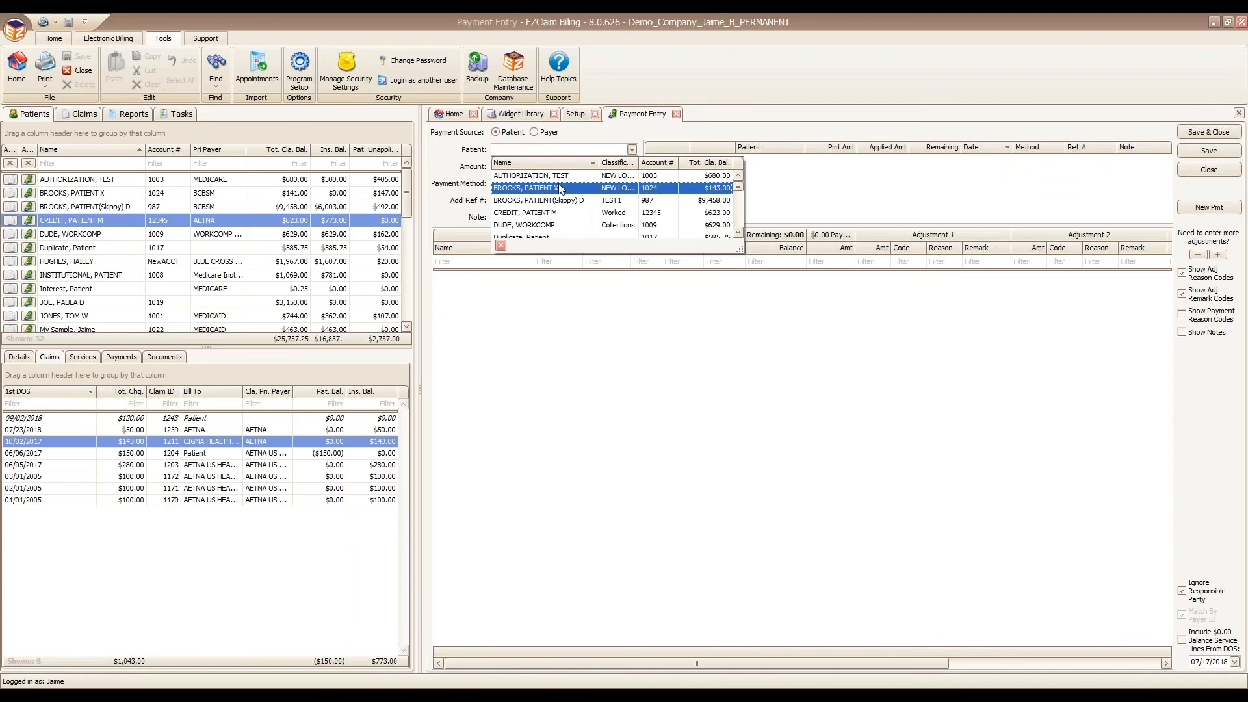
left_click(559, 183)
type("2")
key("Tab")
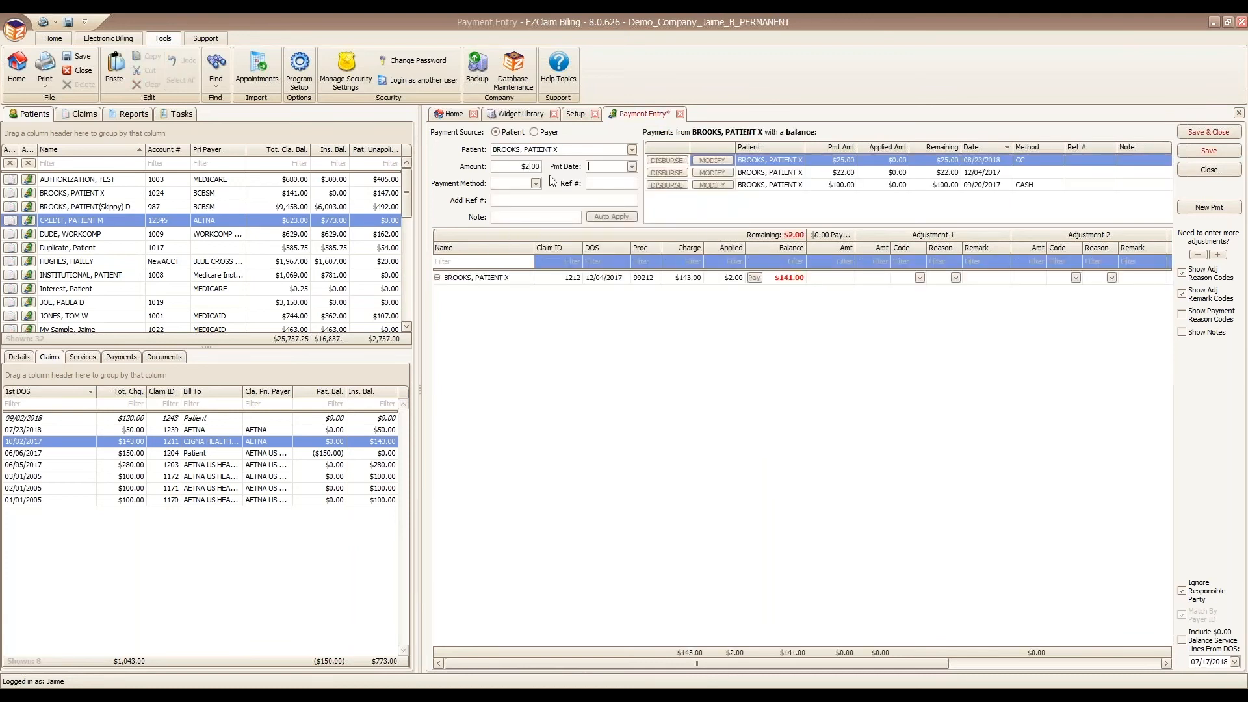
key("space")
key("Tab")
type("CASH")
key("Tab")
type("12")
key("Tab")
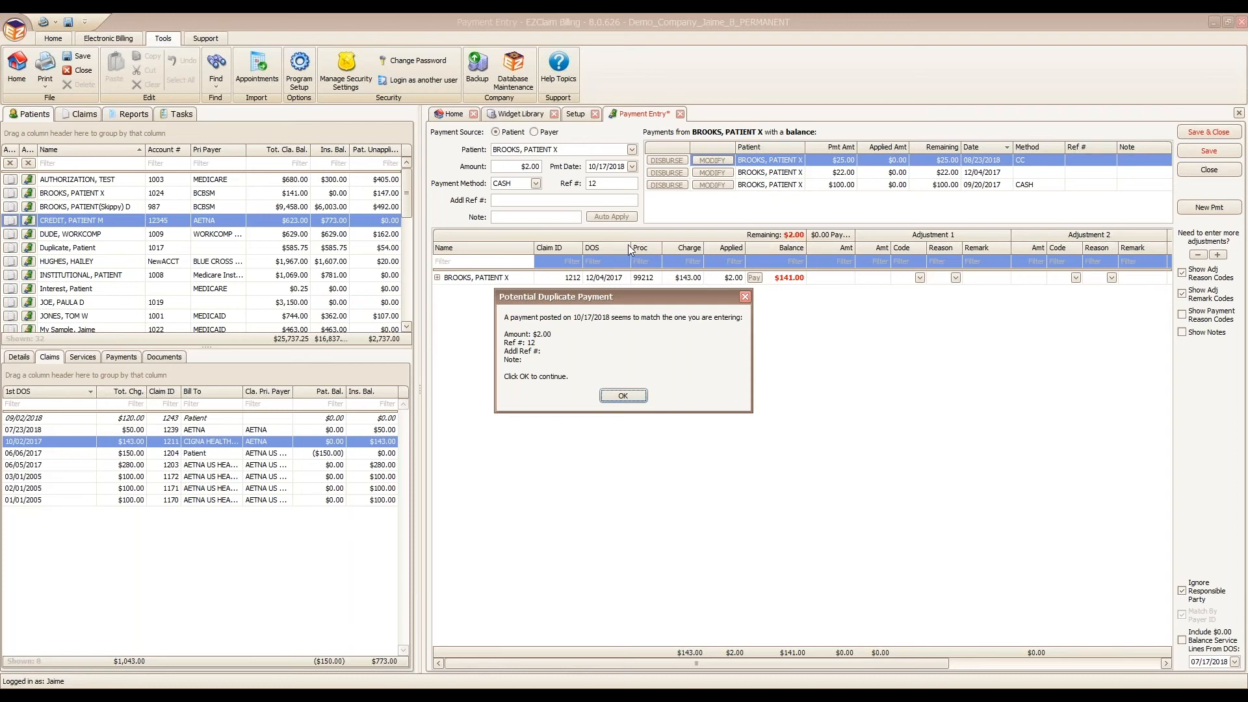
Step: Dismiss the duplicate payment notice and close the repeated payment entry without saving
left_click(624, 395)
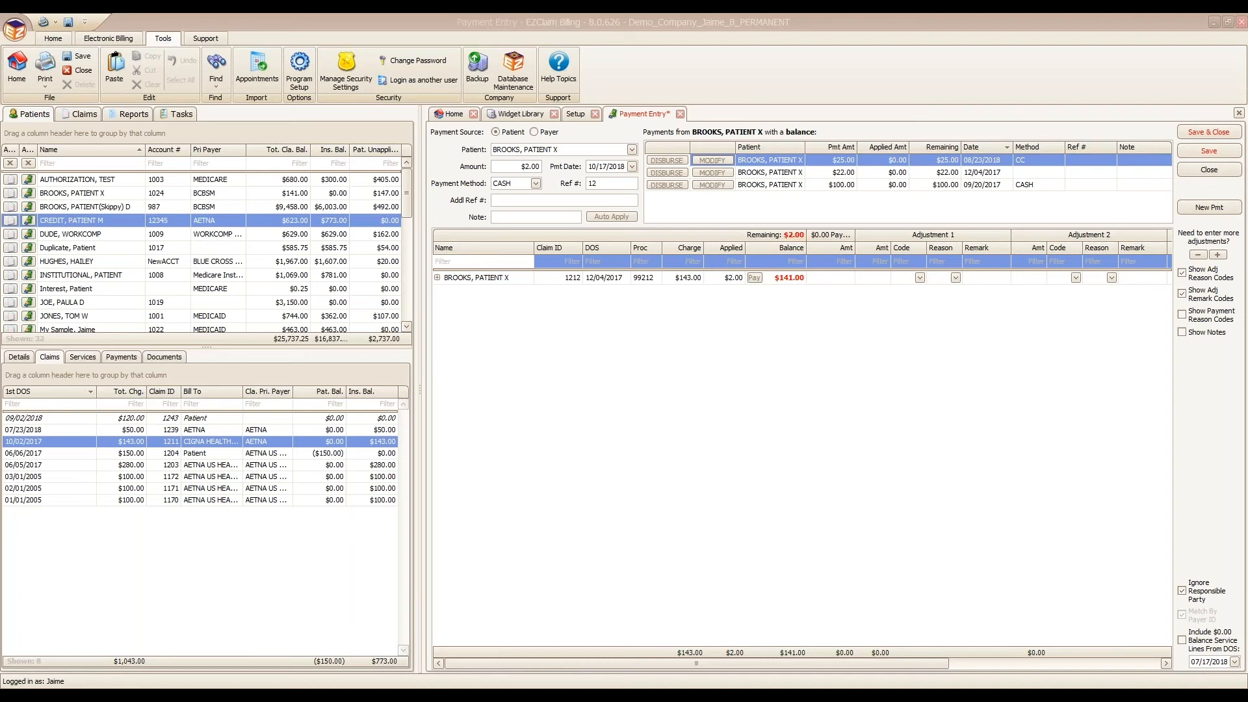
left_click(1204, 171)
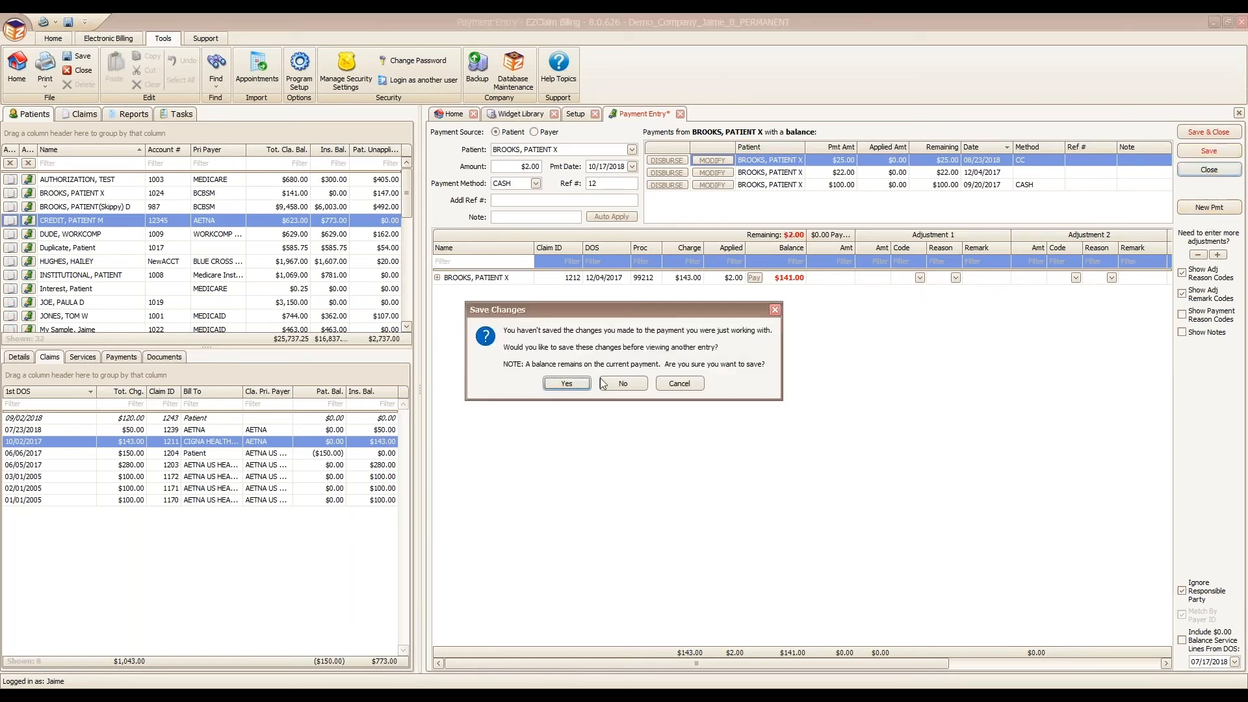
left_click(633, 384)
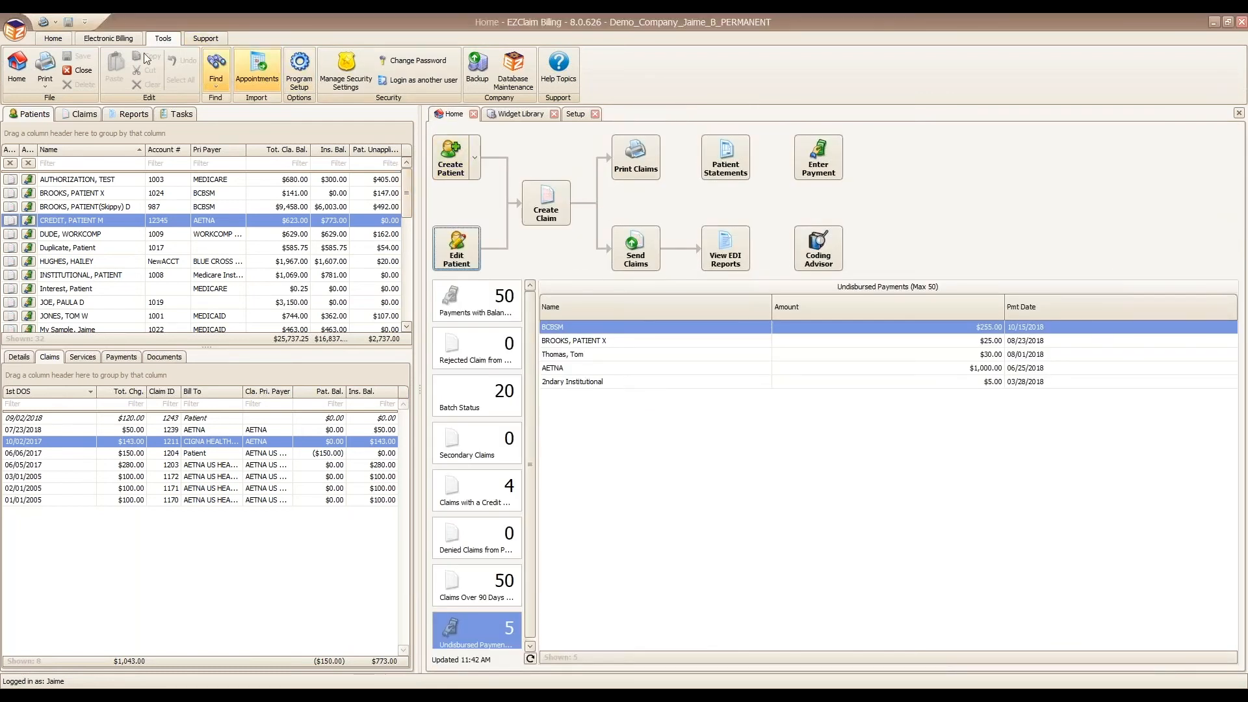
Step: Open the payment search and filter the found payments to those whose source is Payer
left_click(63, 40)
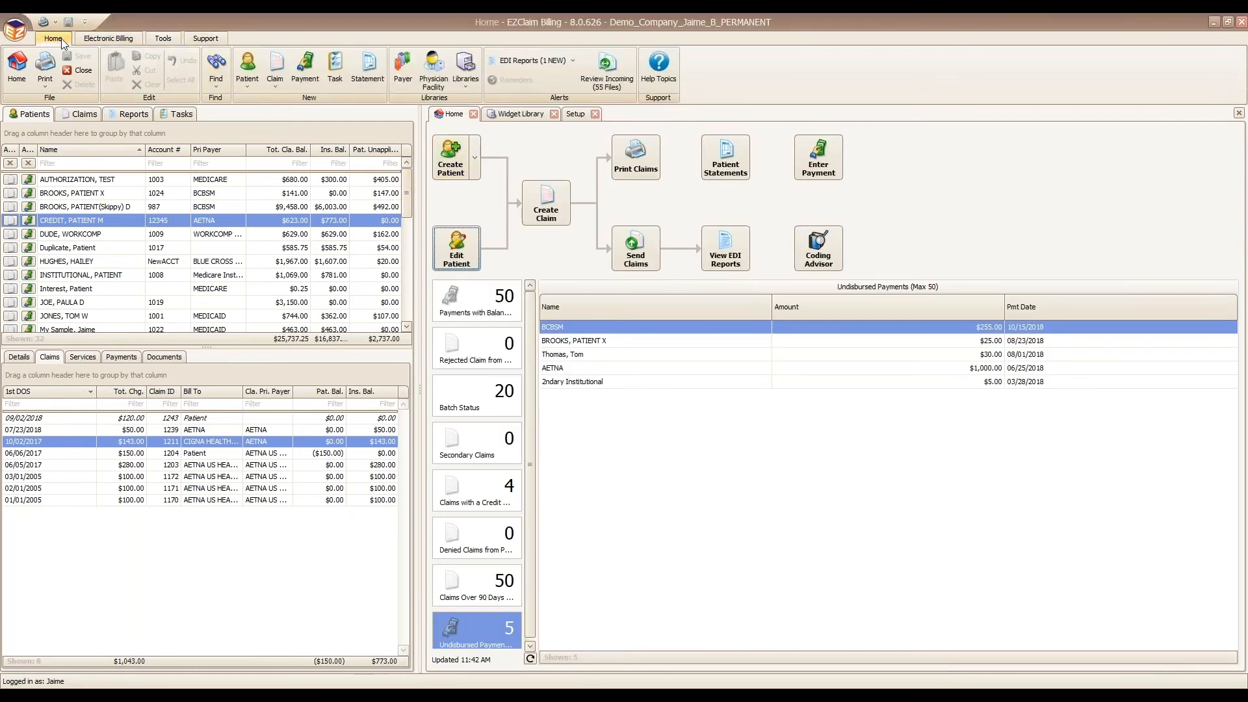
left_click(216, 70)
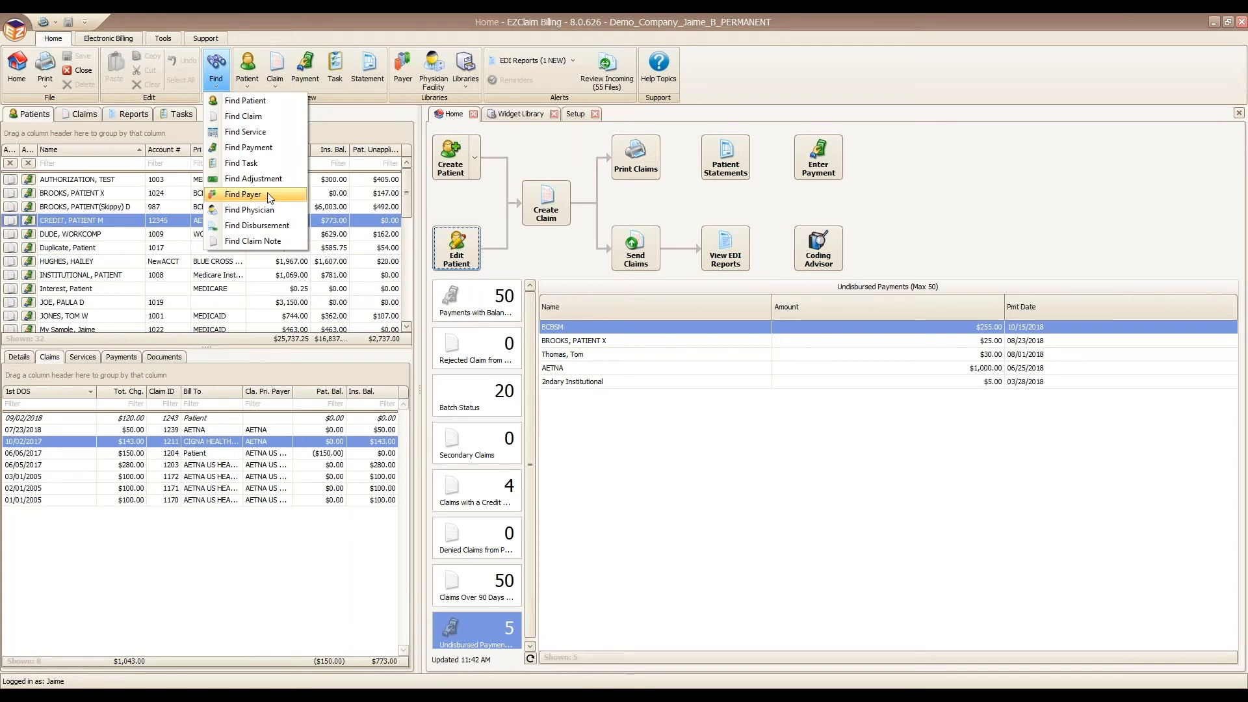
left_click(268, 146)
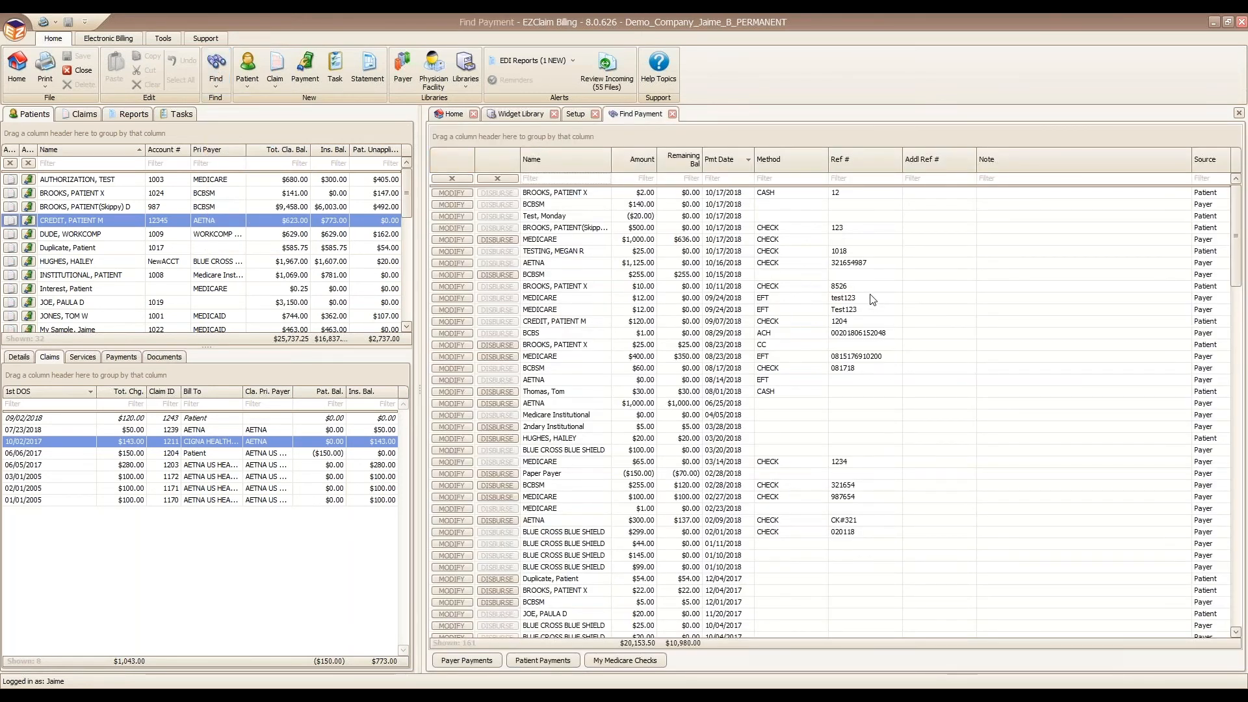
left_click(1226, 151)
left_click(1207, 199)
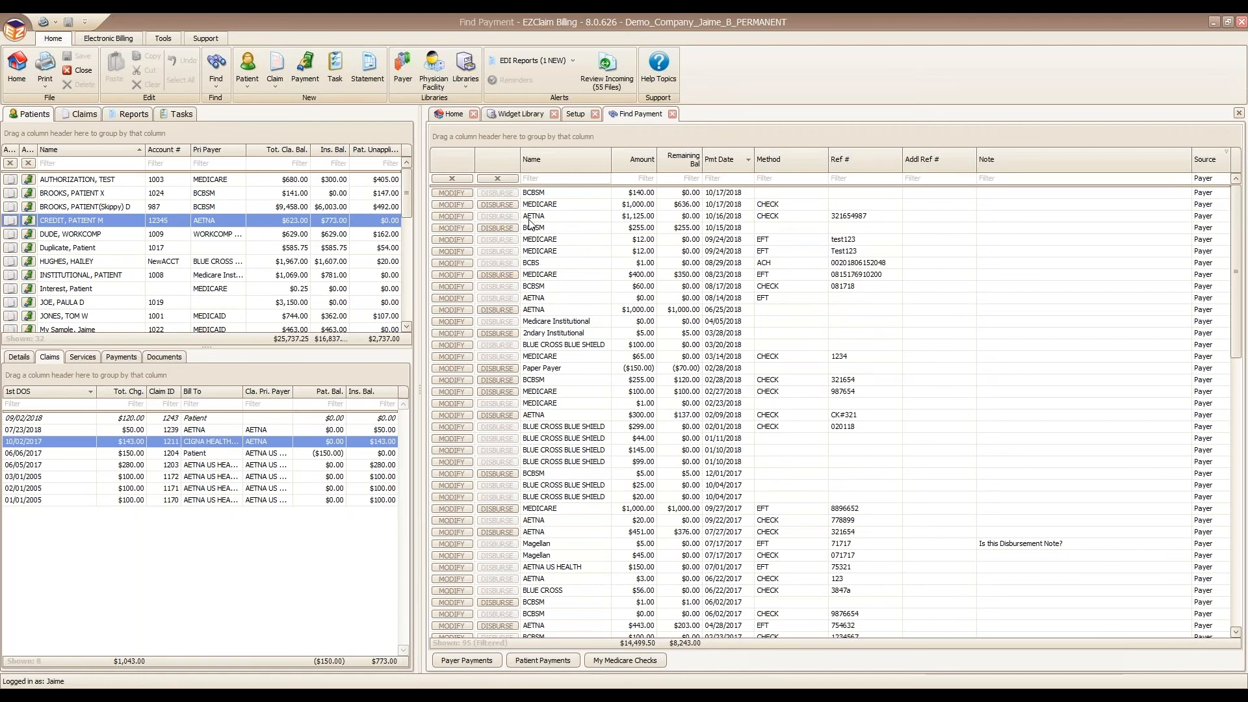
Step: Modify the 10/17/2018 BCBSM payment of $140.00 by deleting its disbursement to the 09/09/2018 service line, and save the change
left_click(452, 194)
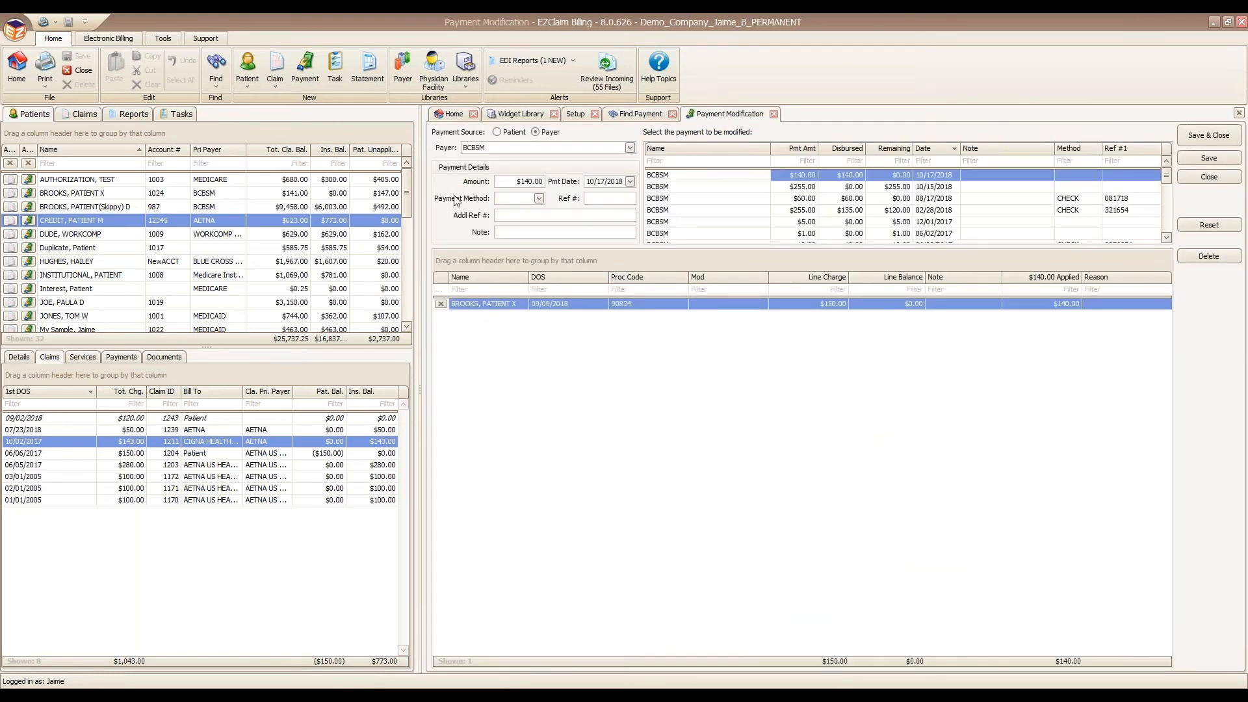
left_click(644, 115)
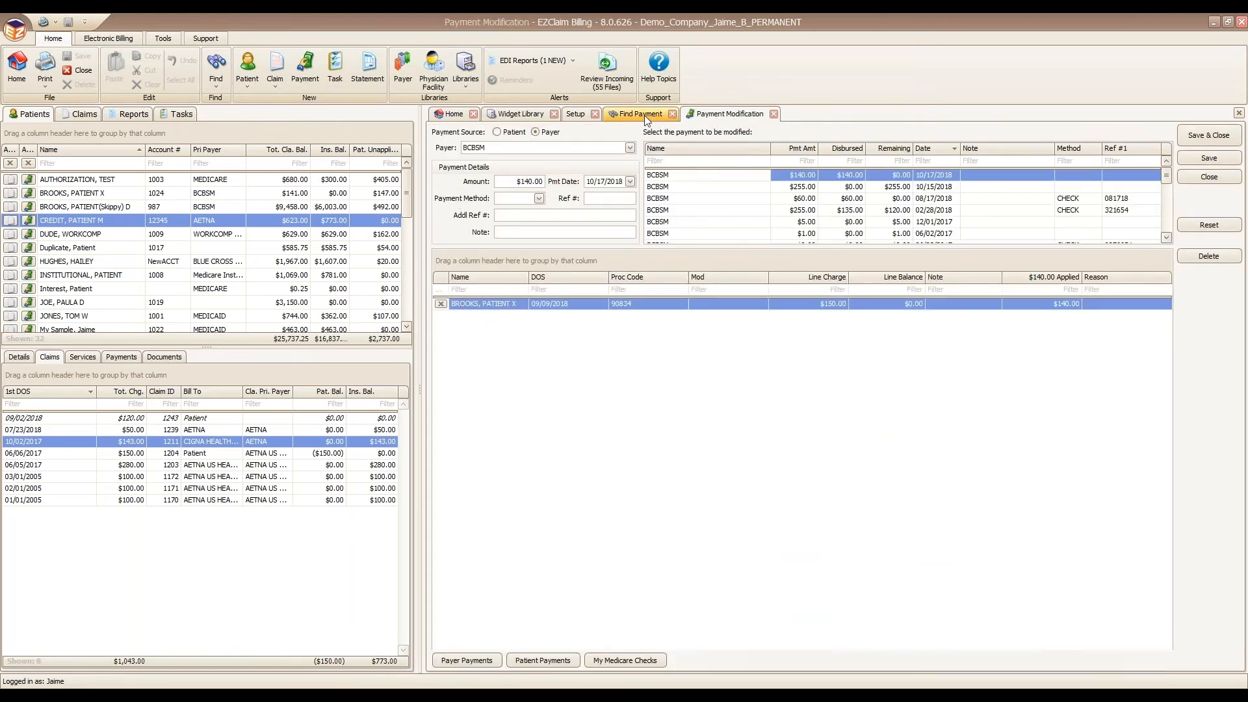
left_click(751, 111)
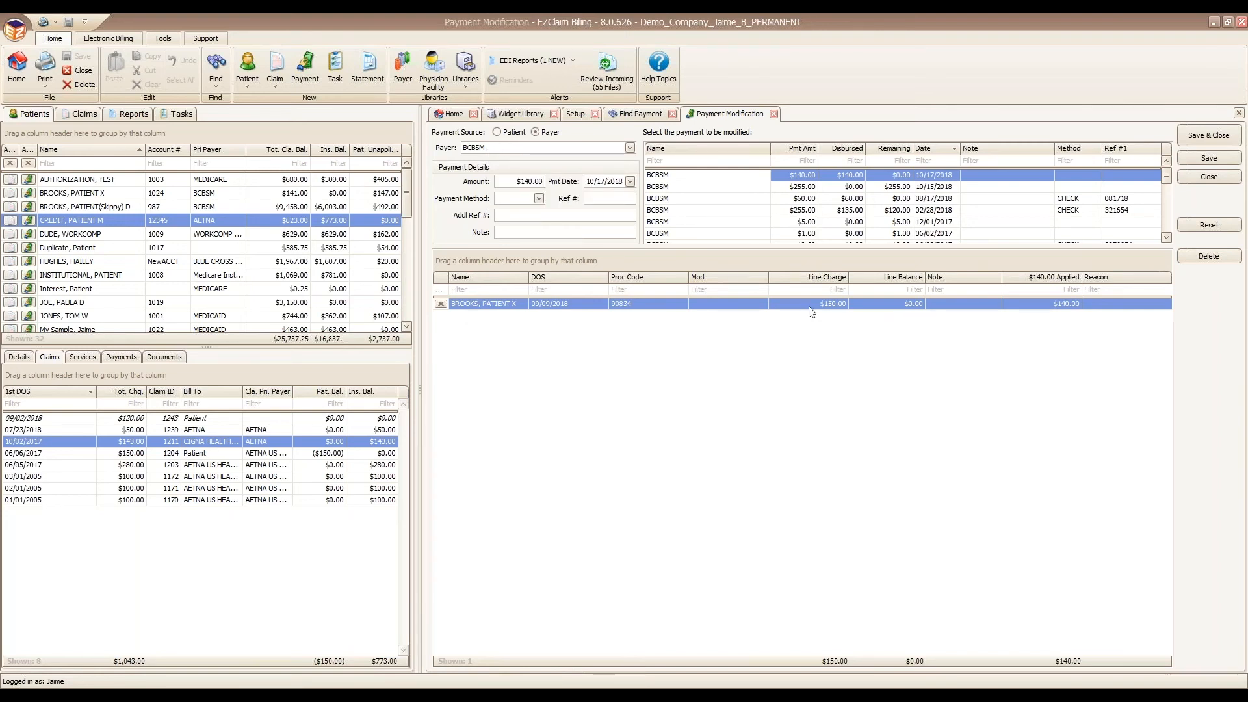
left_click(441, 304)
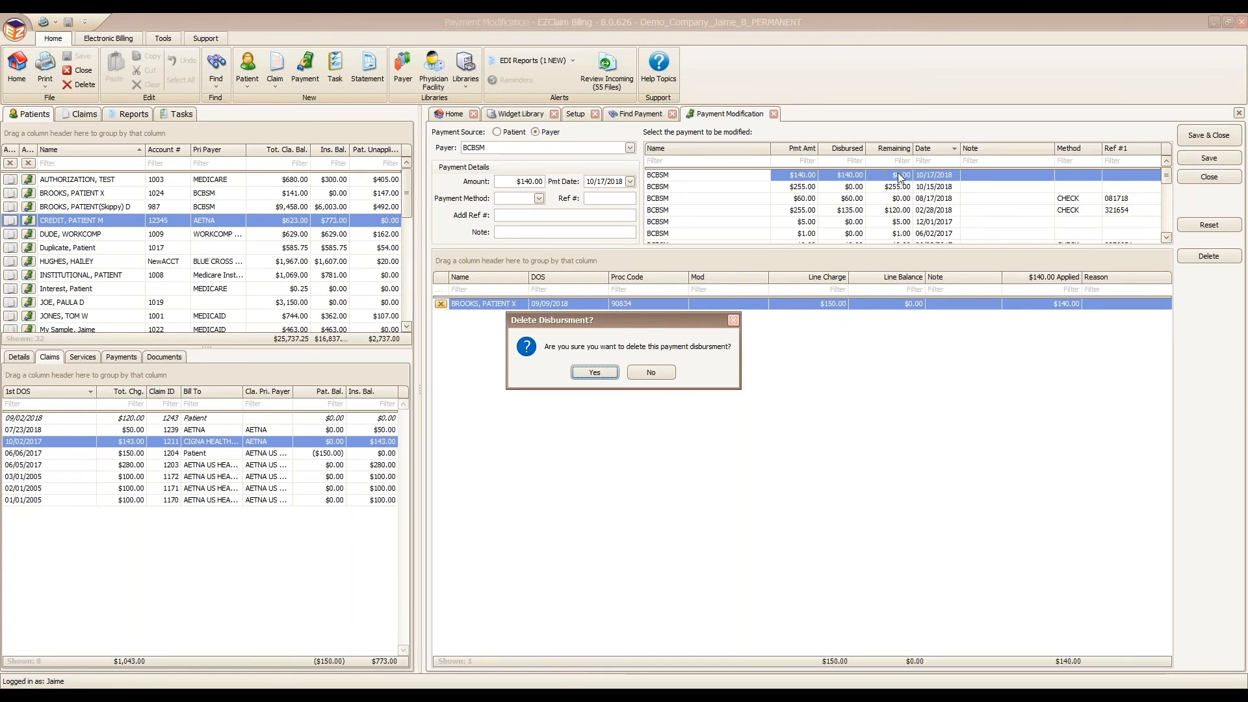
left_click(594, 372)
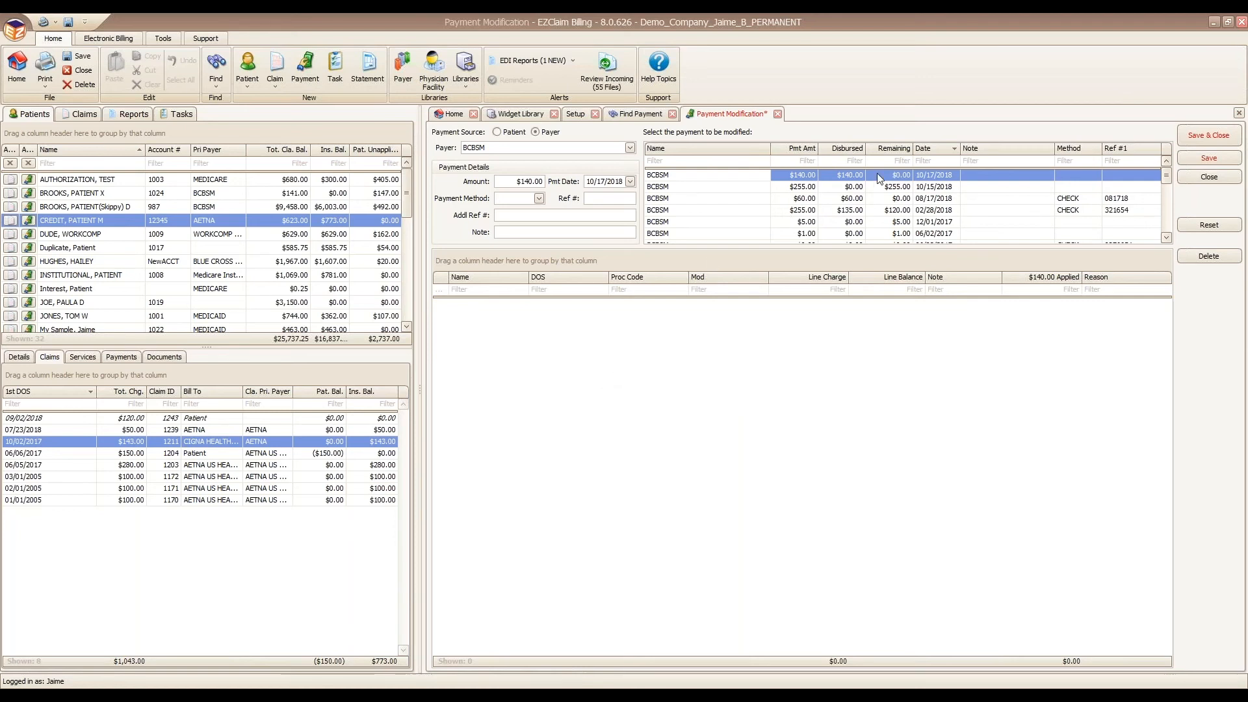
left_click(1178, 160)
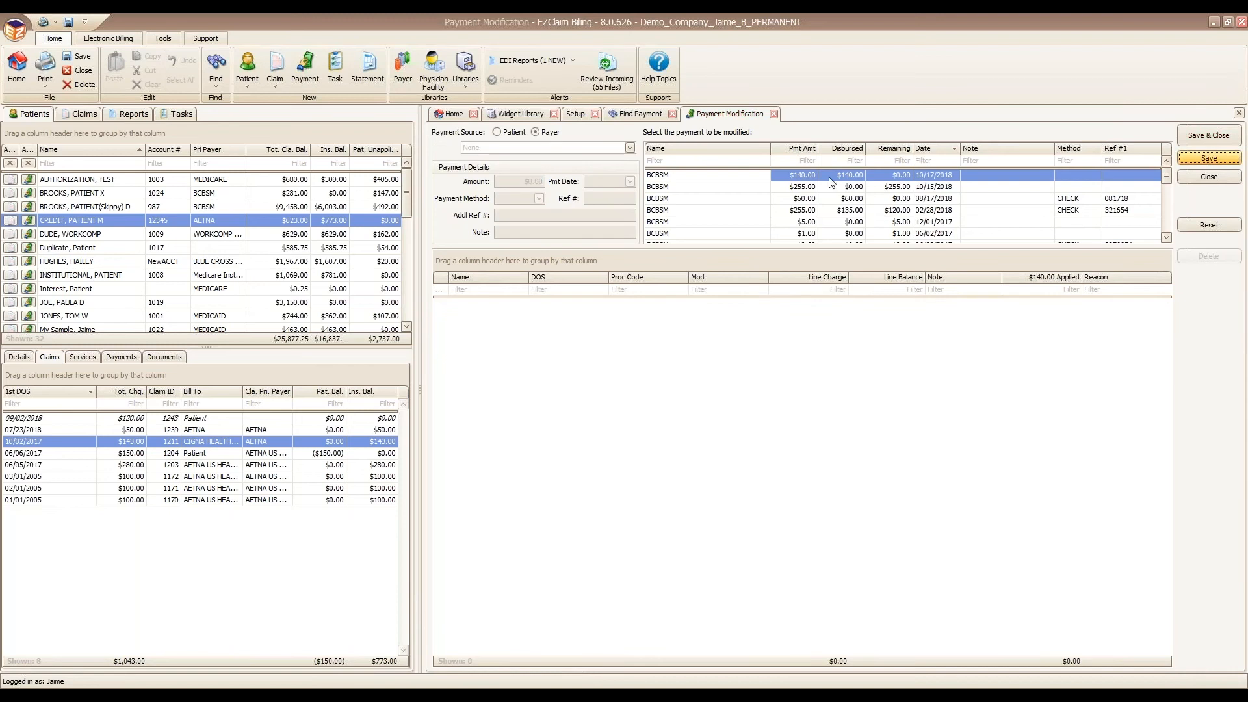
Step: Return to the found payments and open the 10/17/2018 BCBSM payment of $140.00 for disbursement
left_click(645, 115)
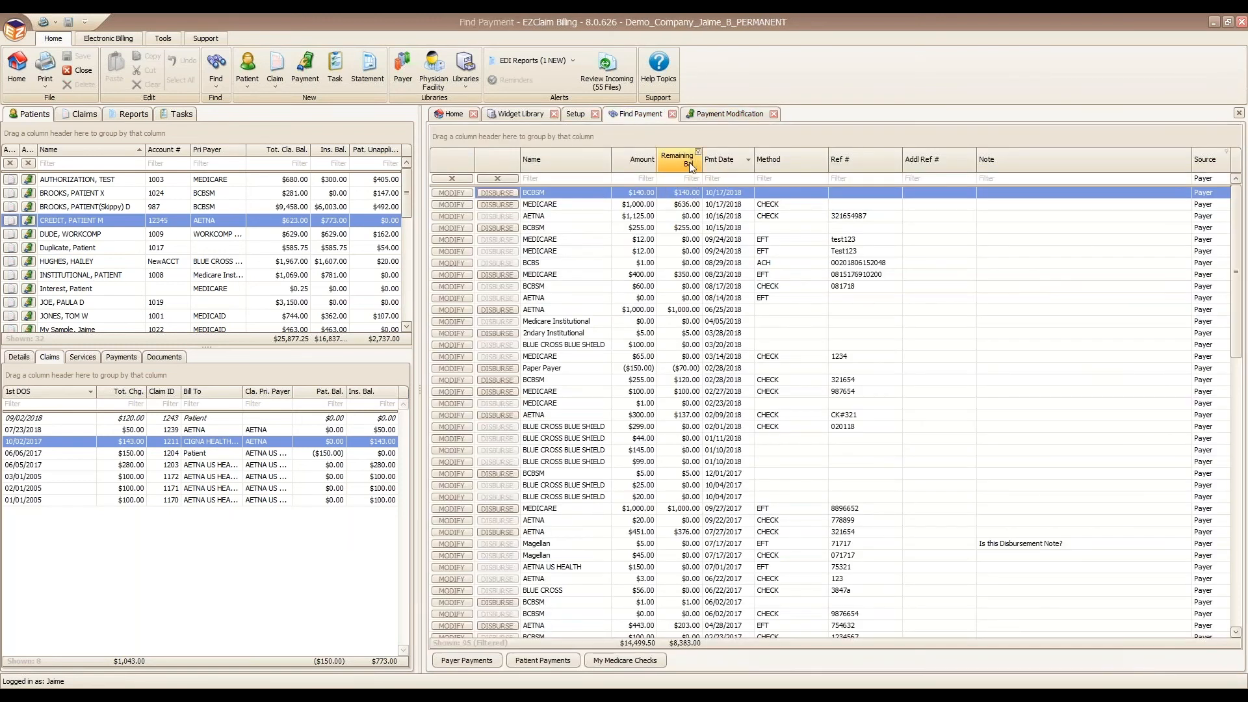
left_click(688, 195)
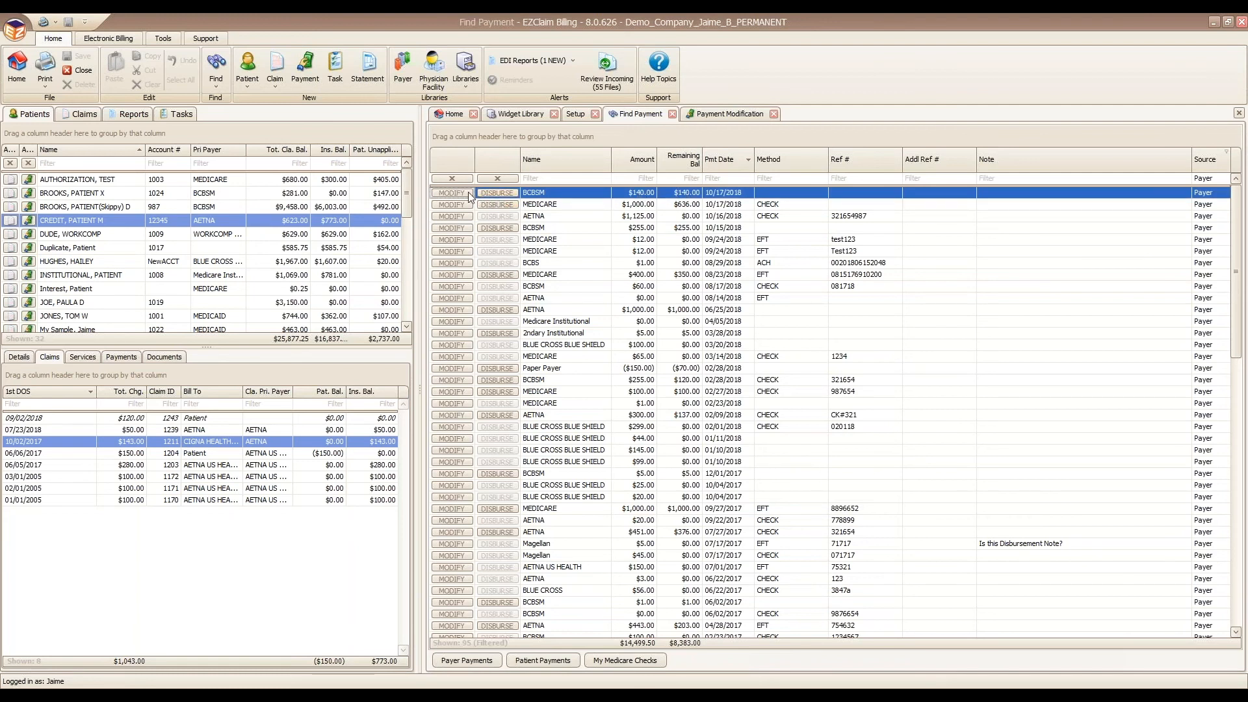
left_click(507, 204)
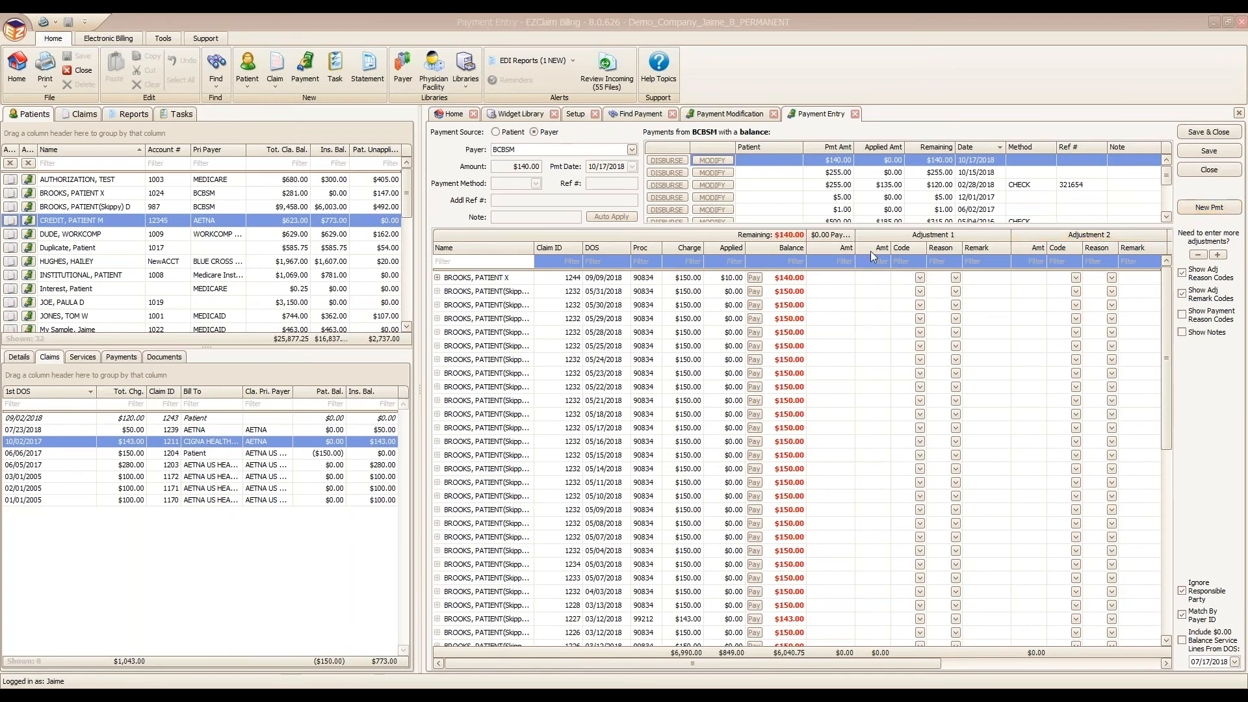
Step: Start a new payment with Patient as the source for the Worked-classification patient who has a $623.00 claim balance
left_click(1215, 210)
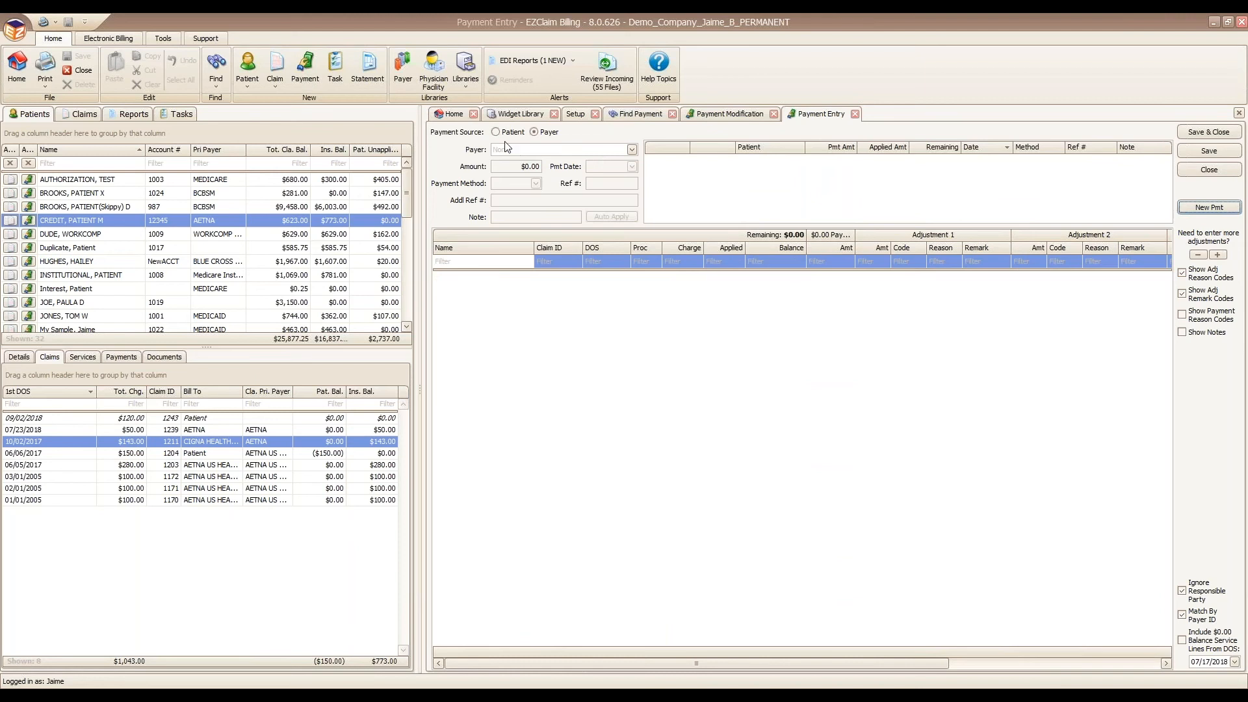
left_click(496, 132)
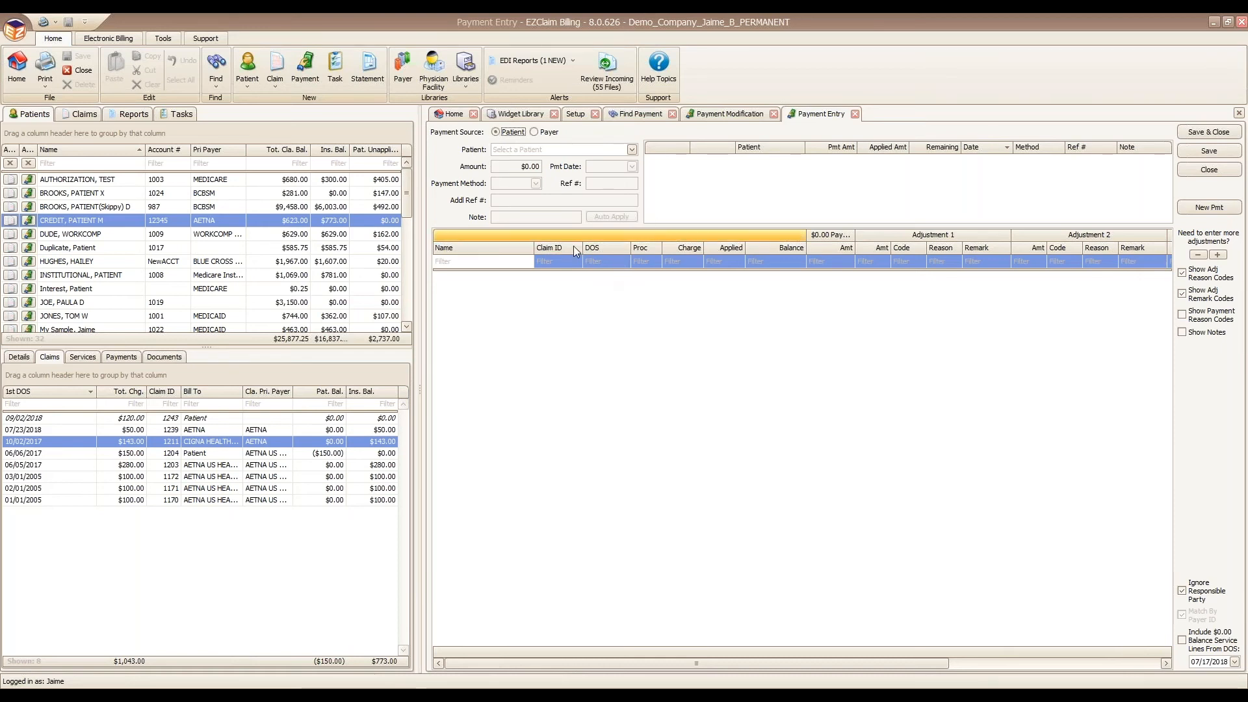
left_click(631, 150)
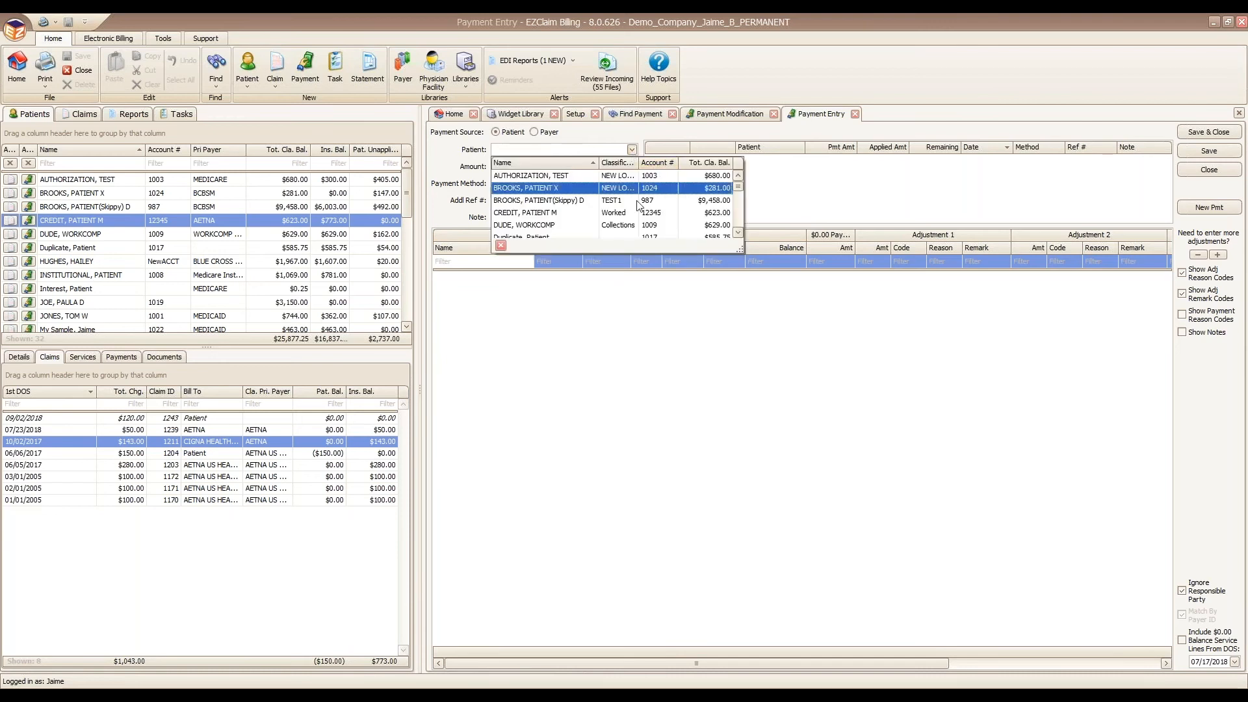
left_click(572, 214)
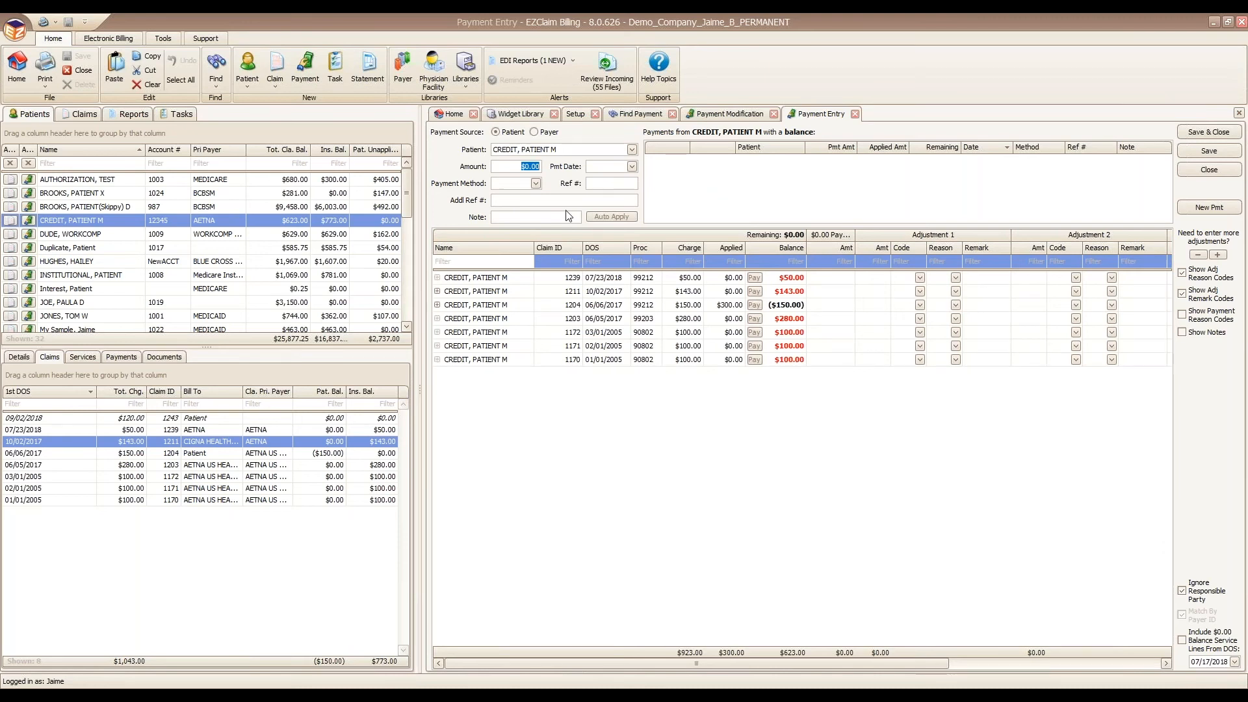
Step: Set the refund's payment amount to -200 and its payment date to 10/17/2018
type("2")
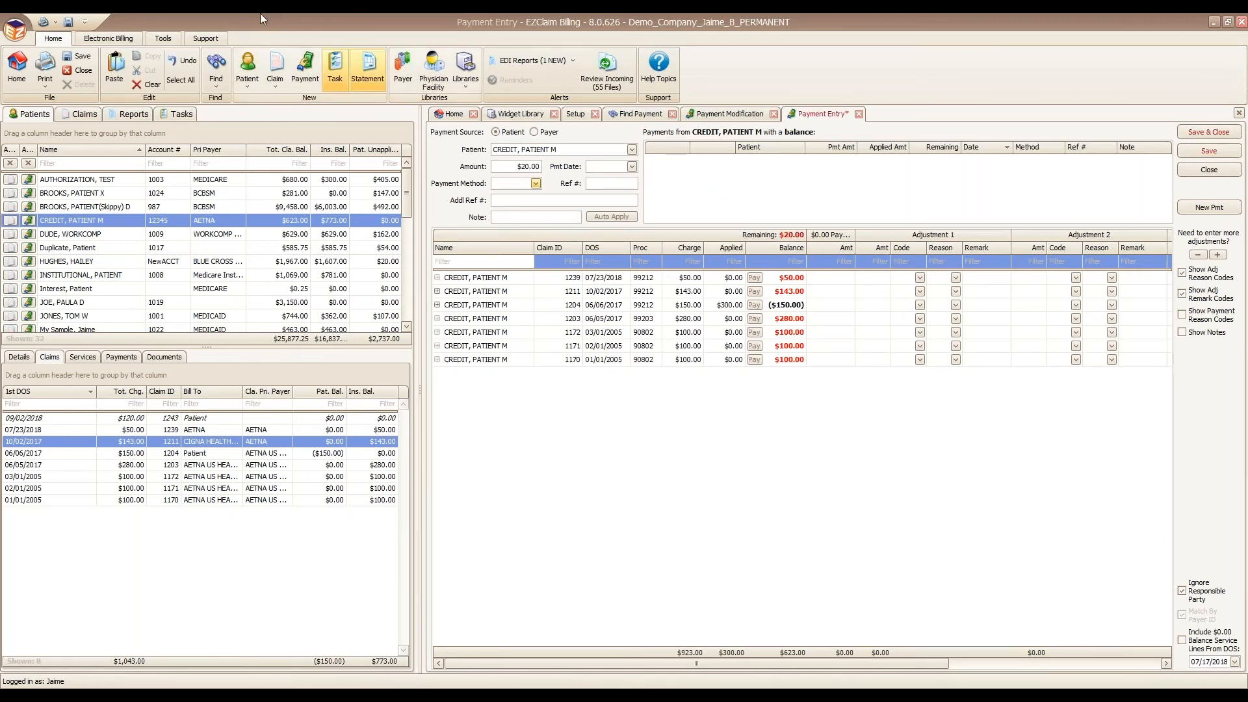
key("BackSpace")
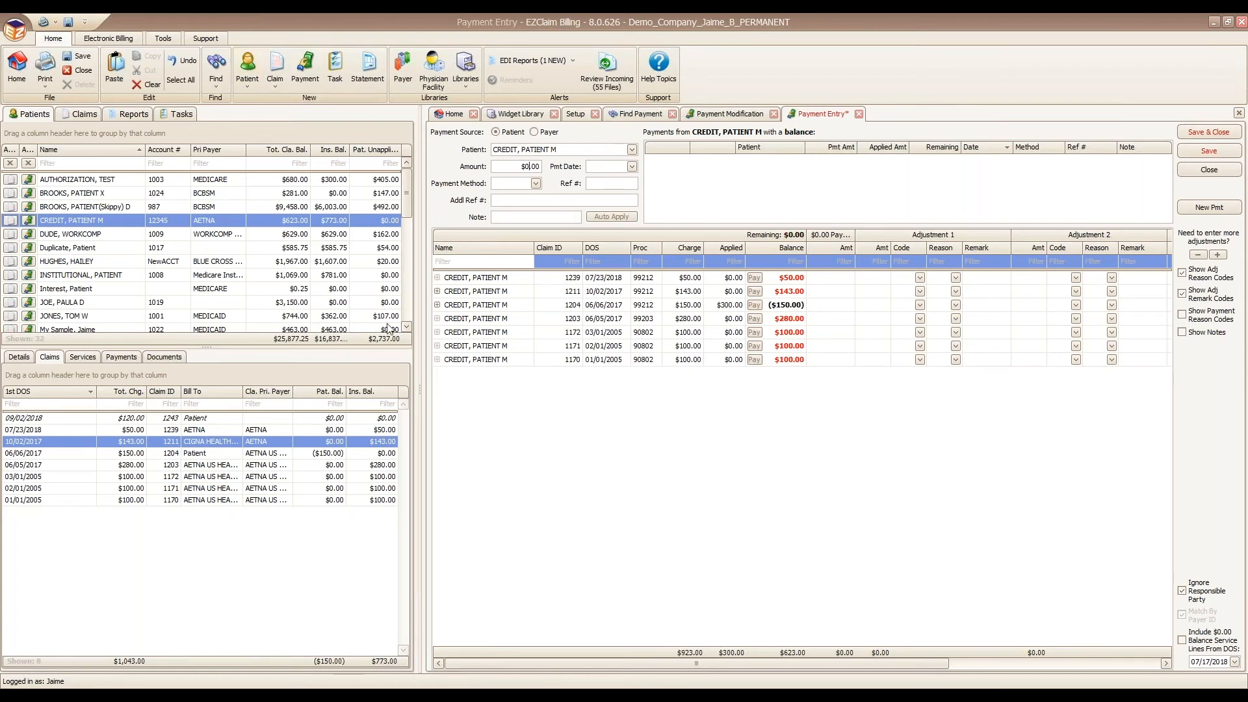
left_click(530, 166)
type("-")
type("200")
key("Tab")
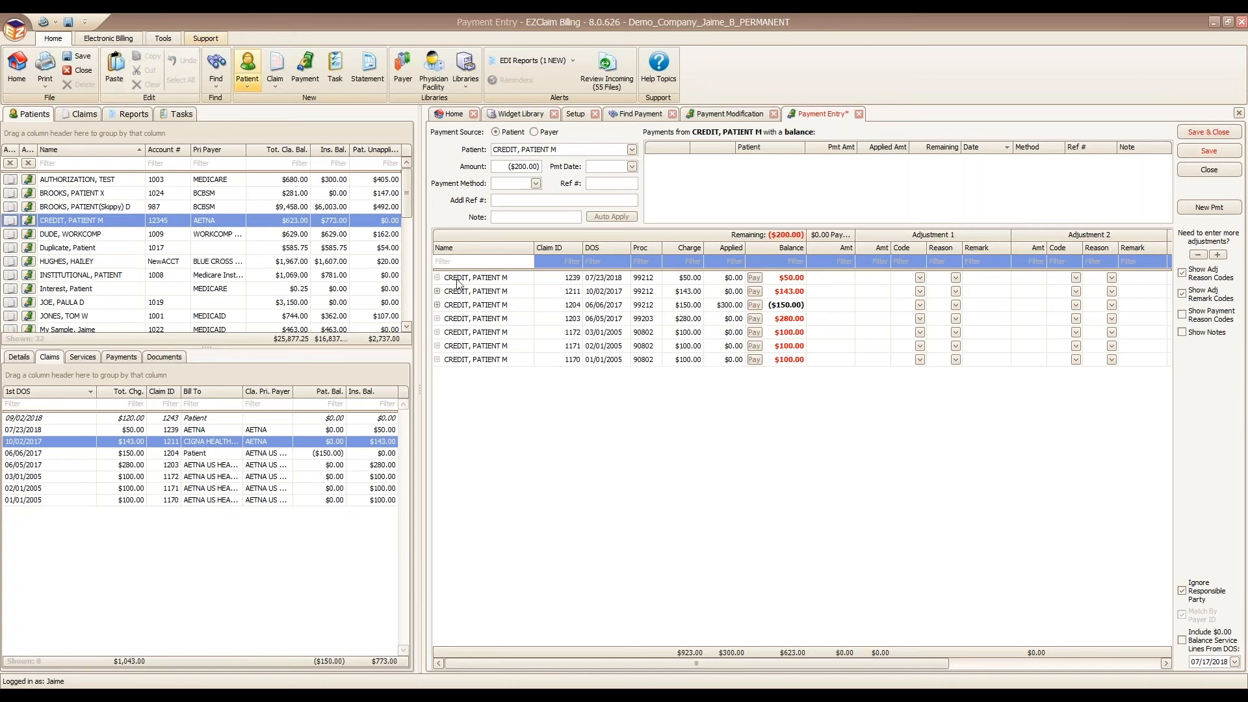
key("space")
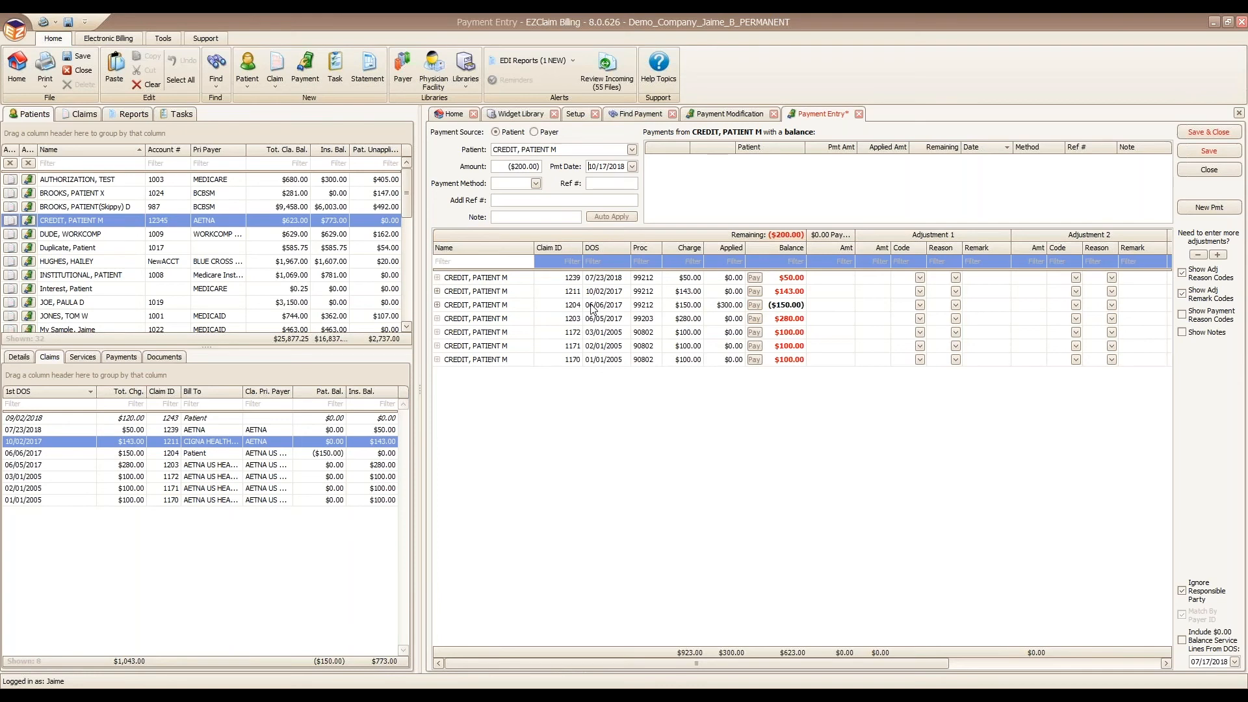
Step: Check the earlier payments on the 2017 lines and apply -50 each to the 01/01/2005, 02/01/2005, 03/01/2005 and 06/05/2017 service lines
left_click(438, 305)
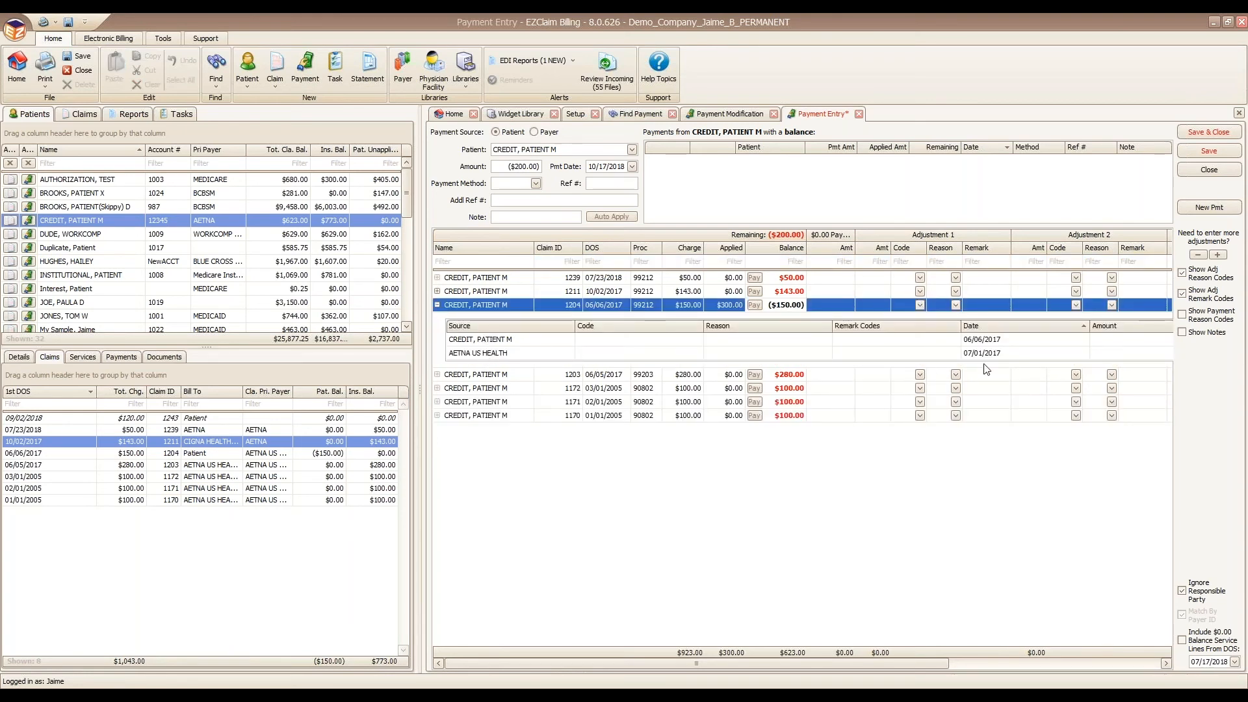
left_click(437, 291)
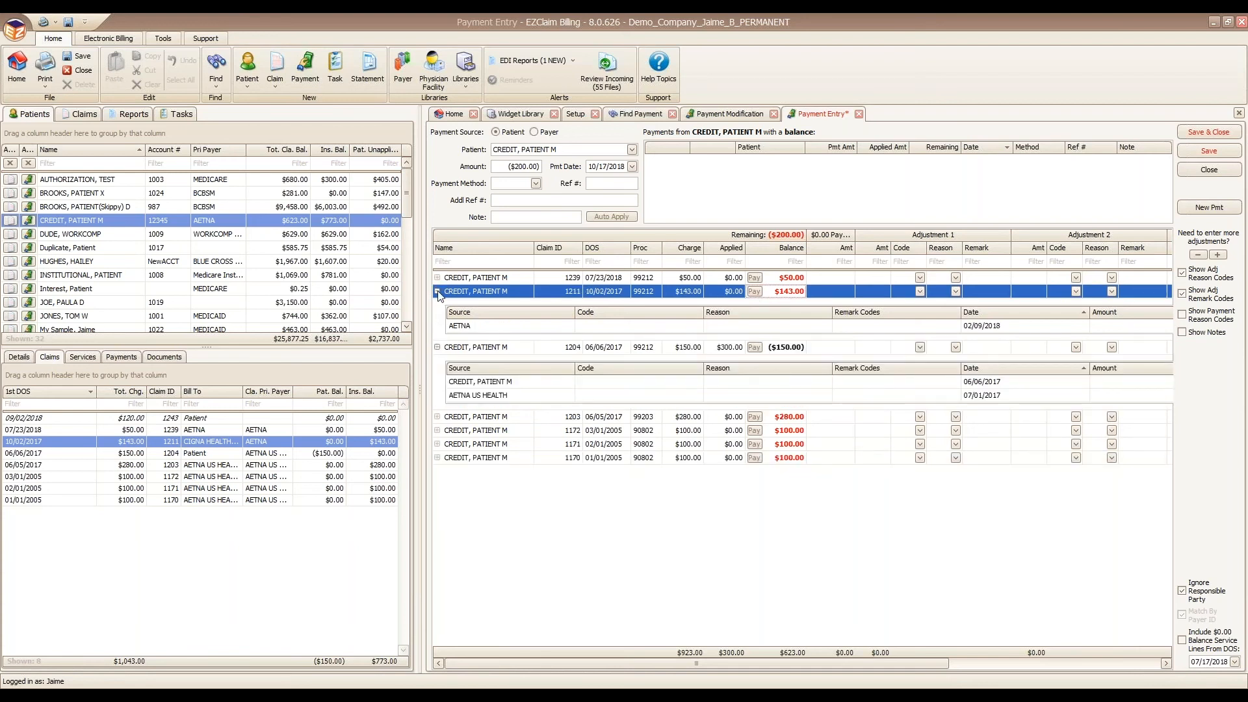
left_click(438, 291)
left_click(438, 304)
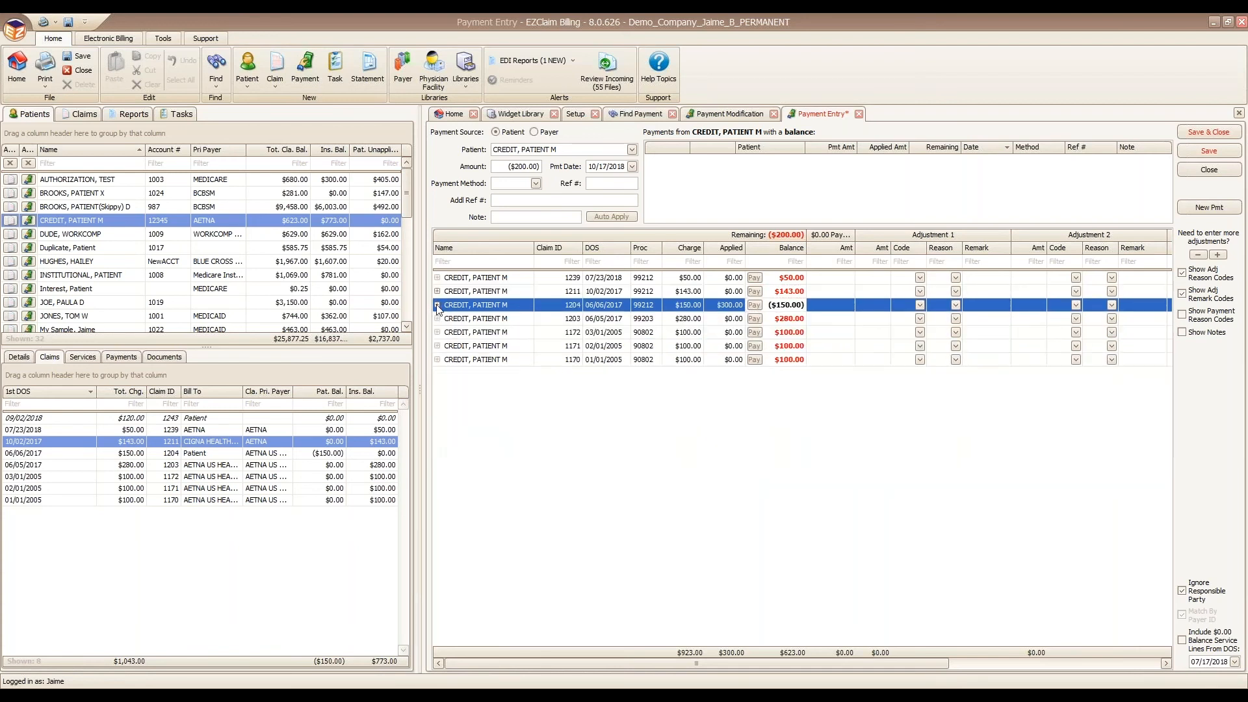
left_click(818, 358)
type("-50")
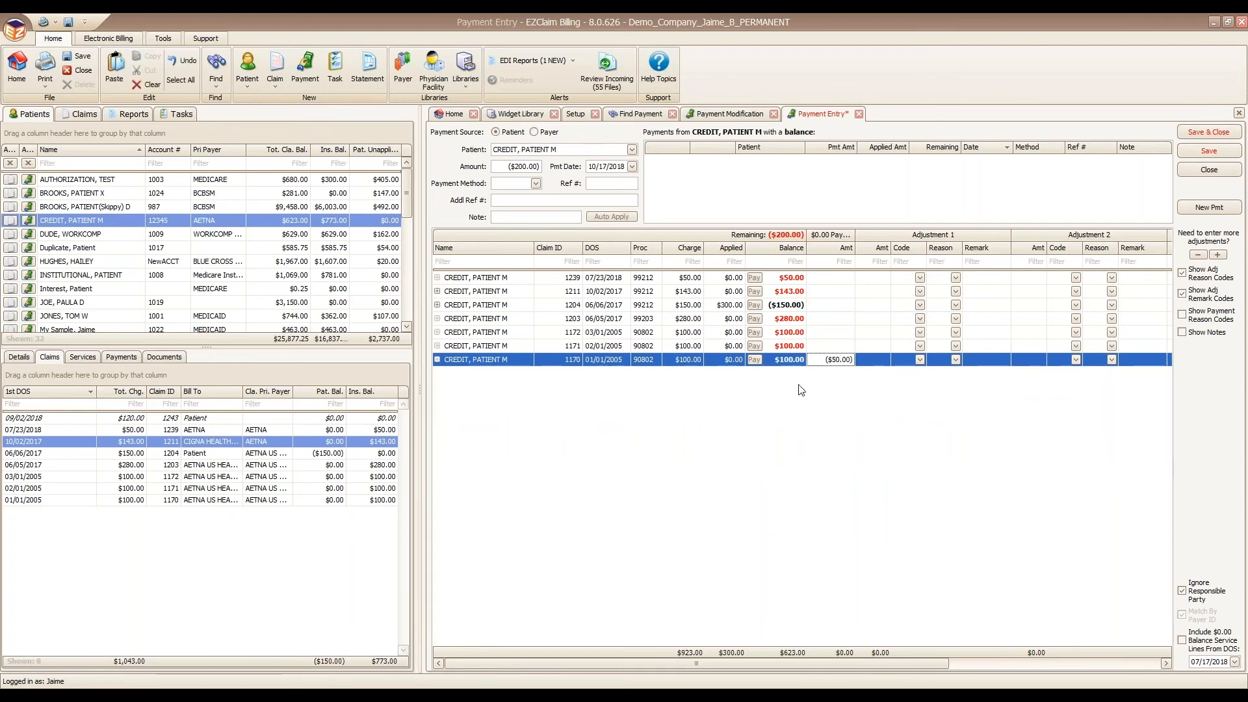
left_click(830, 345)
type("-50")
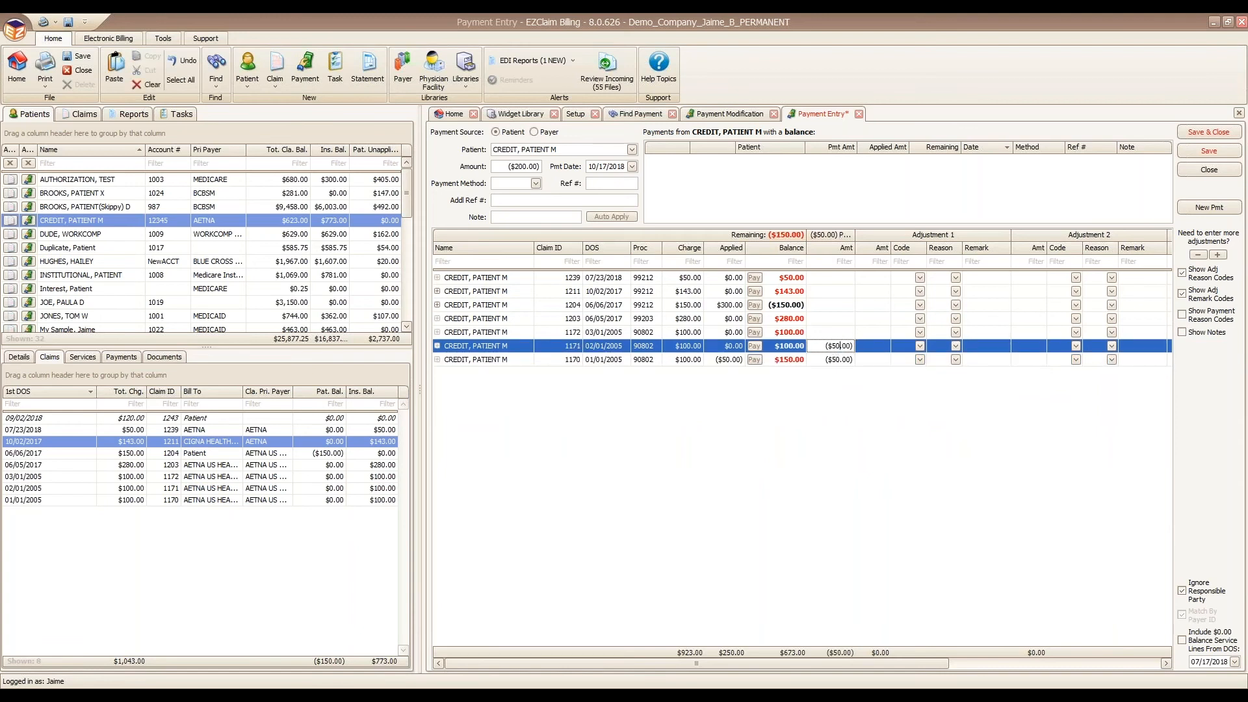
left_click(835, 332)
type("-50")
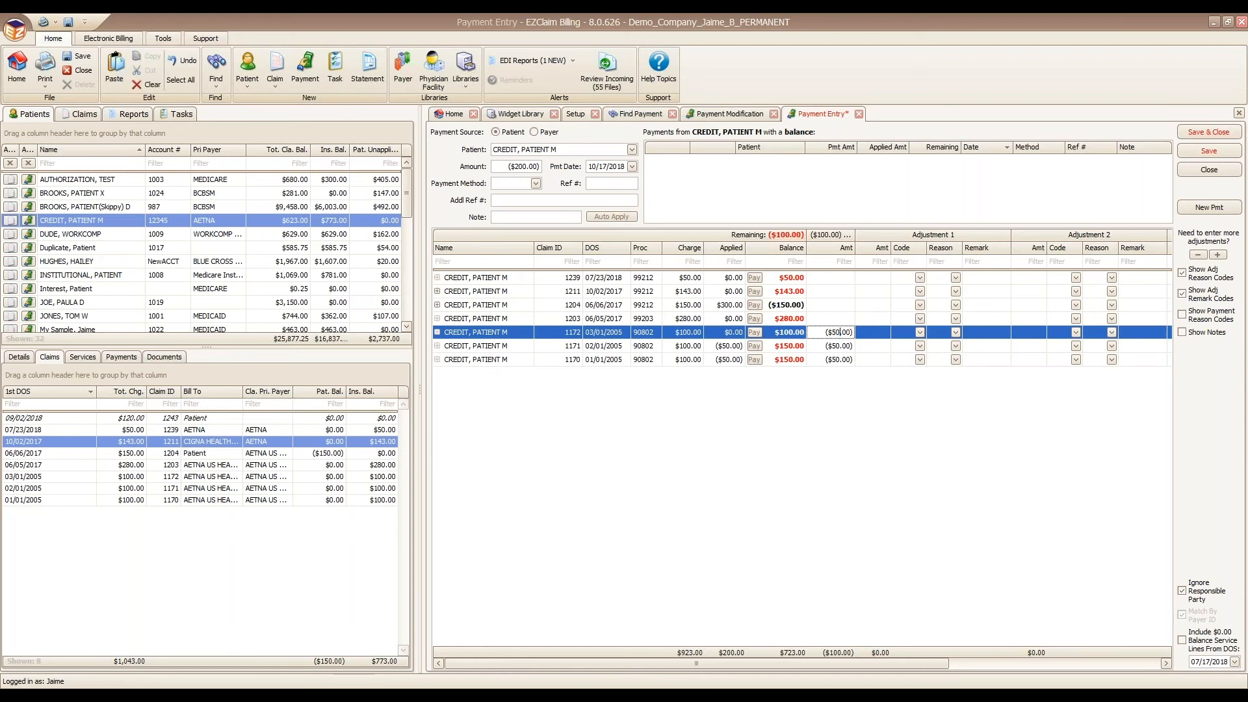
left_click(835, 318)
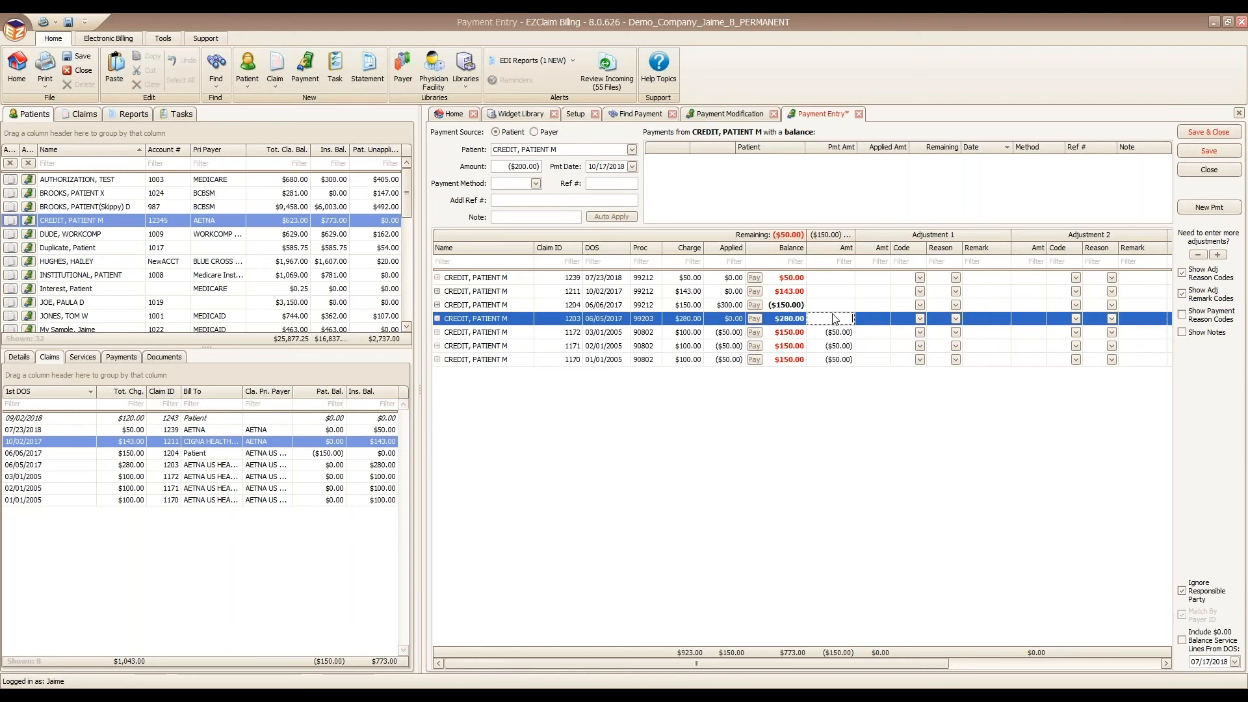
type("-50")
key("Tab")
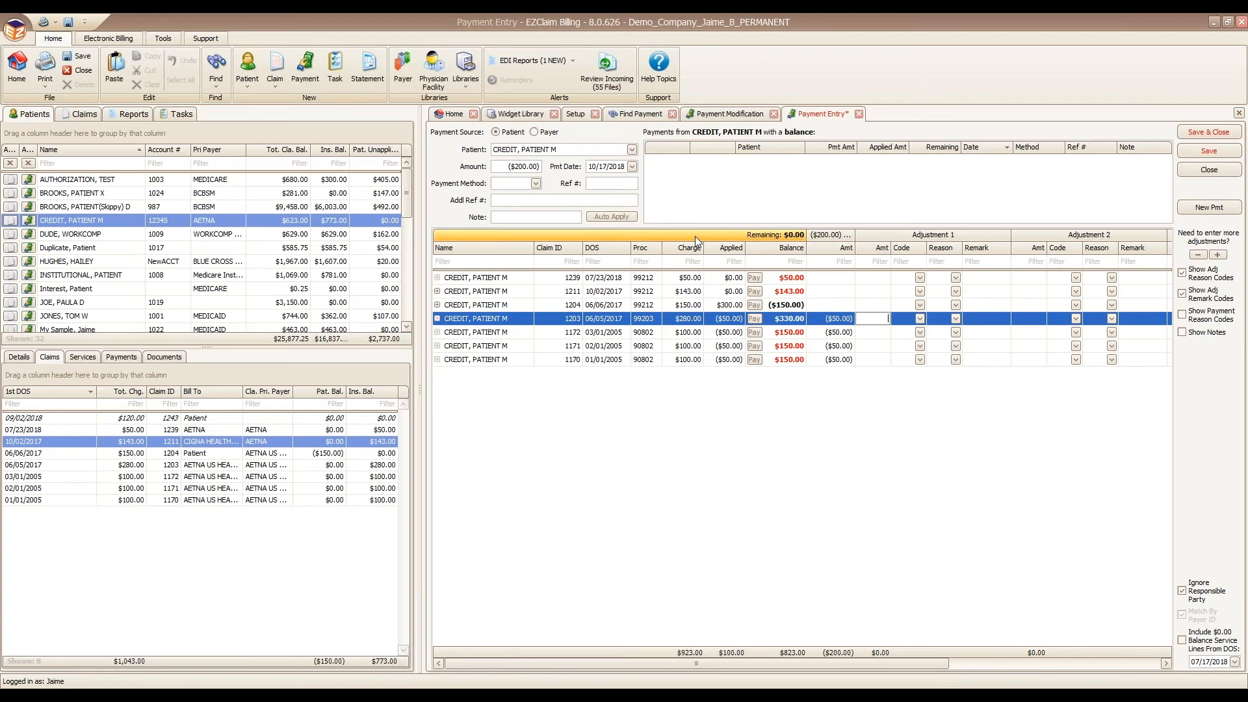
Step: Set the refund's payment method to CHECK with reference 987 and save the payment
left_click(503, 166)
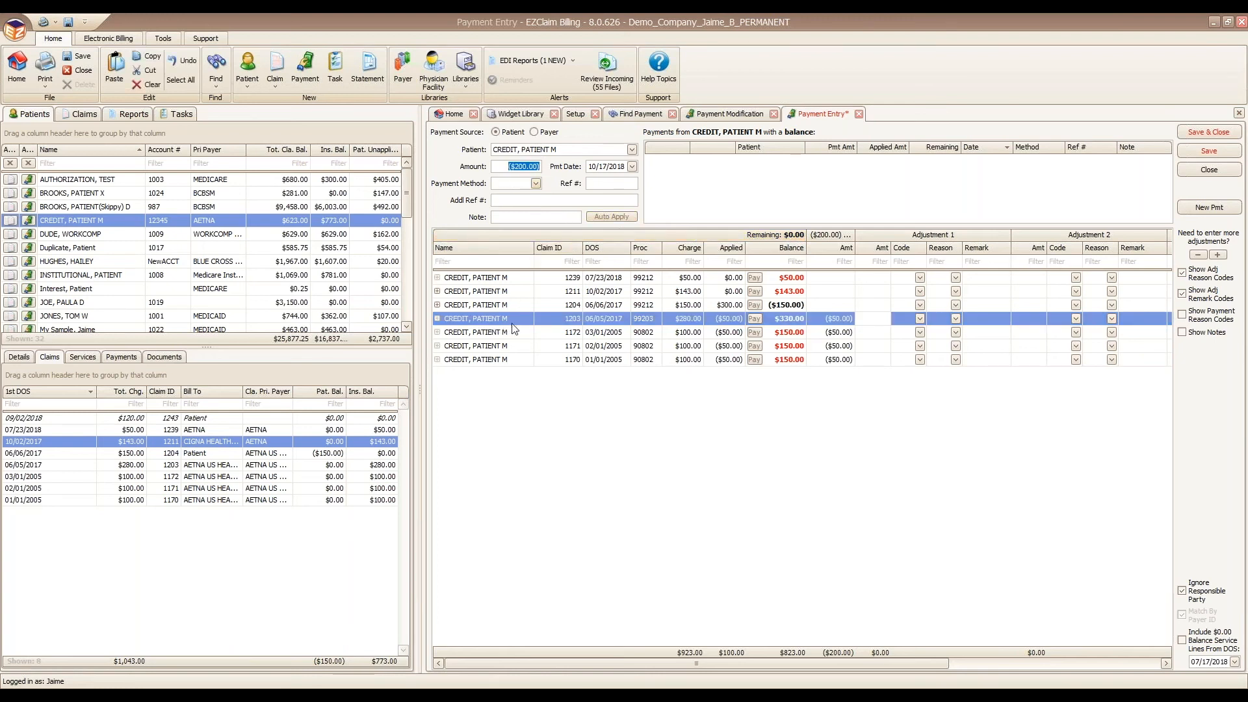
left_click(614, 184)
left_click(535, 184)
type("c")
left_click(518, 236)
left_click(605, 185)
type("987")
left_click(1199, 151)
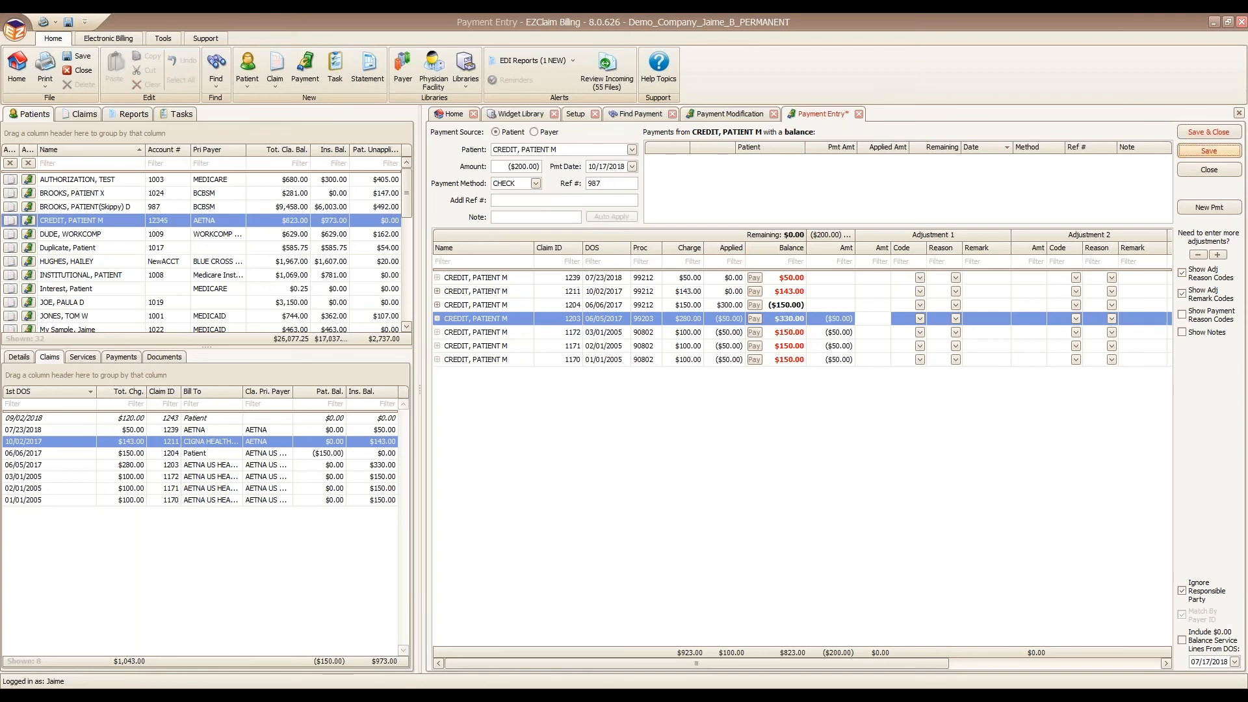
Step: Open the refunded patient's 03/01/2005 claim and examine the payment details applied to its service line
left_click(59, 224)
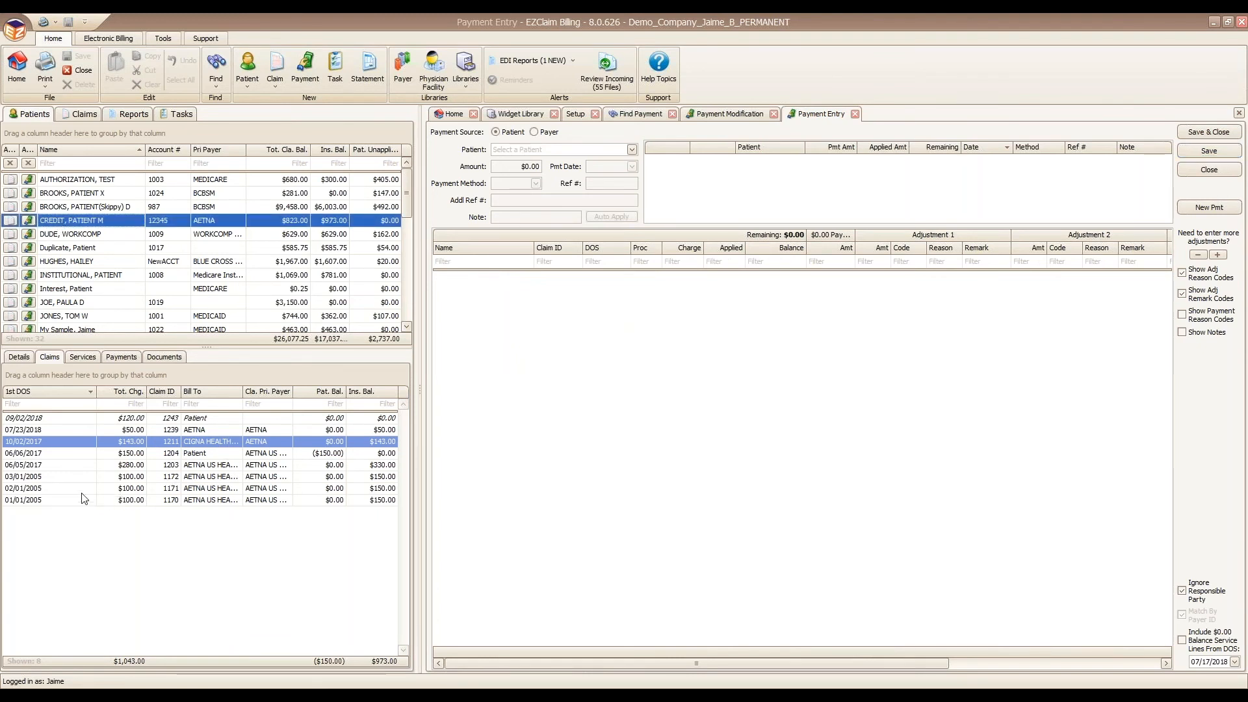
left_click(41, 476)
double_click(41, 476)
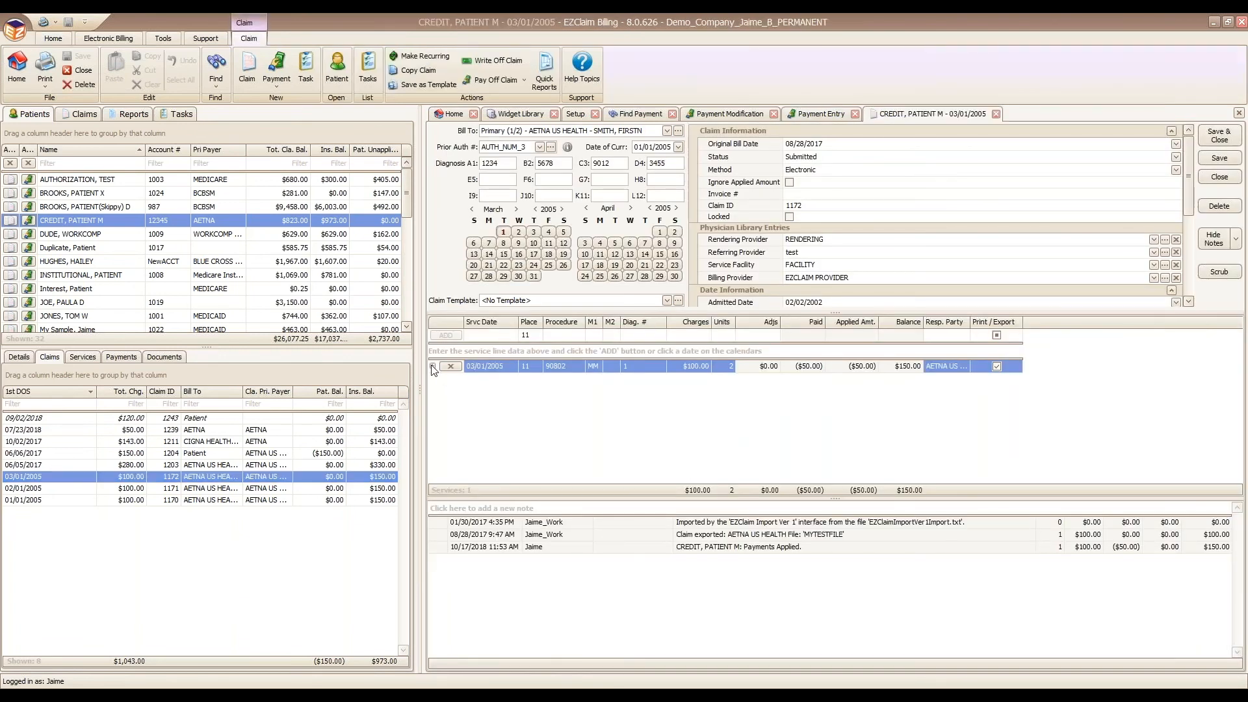
left_click(433, 367)
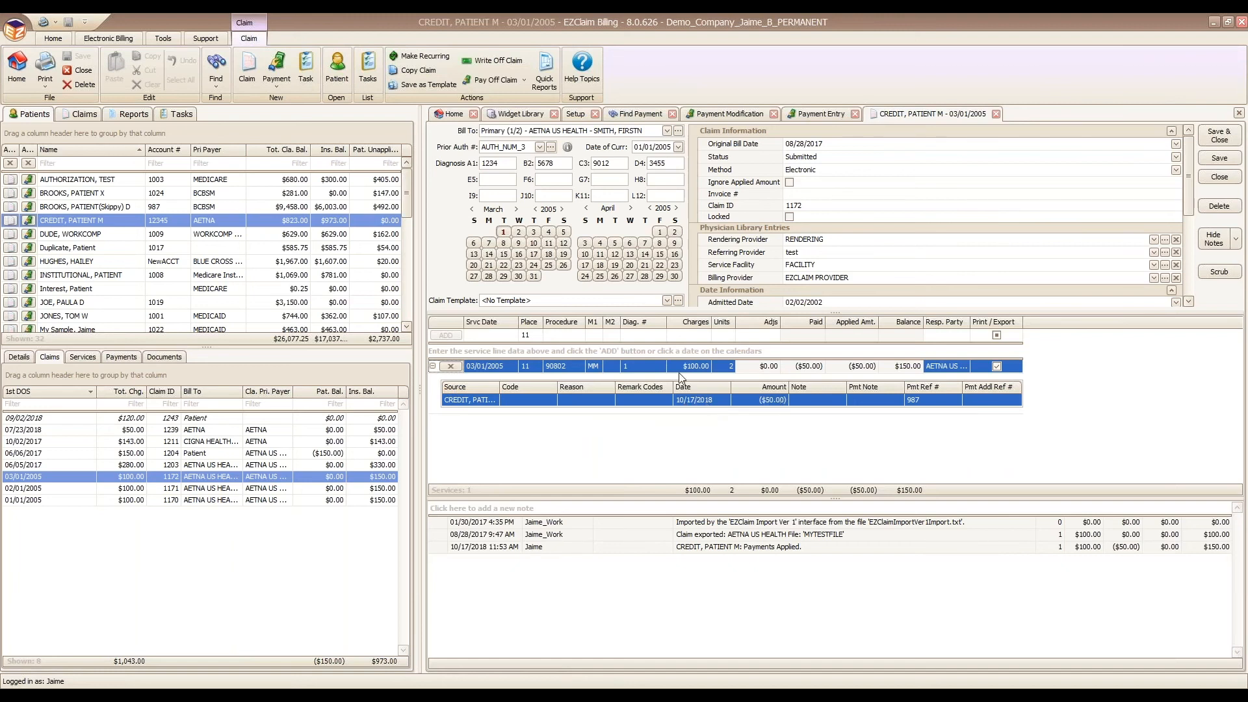
left_click(433, 366)
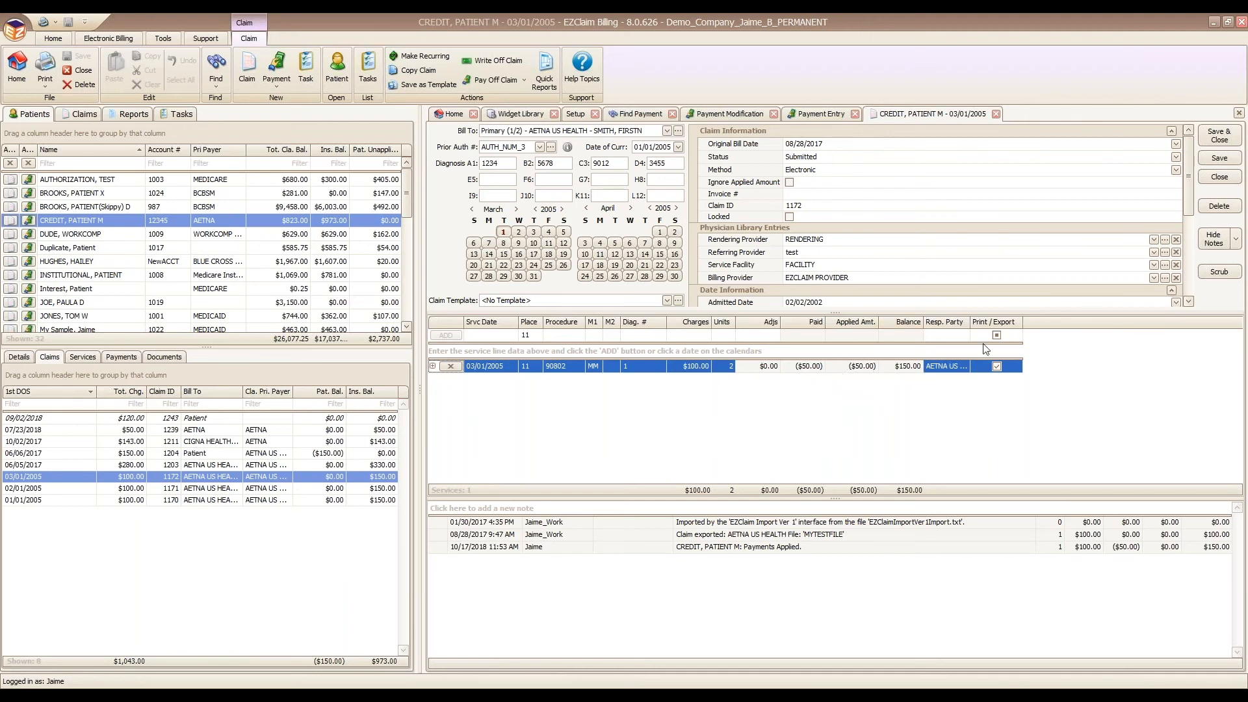
Step: Review the payment applied to the 03/01/2005 service line and the claim's payment note, and close the claim
left_click(432, 366)
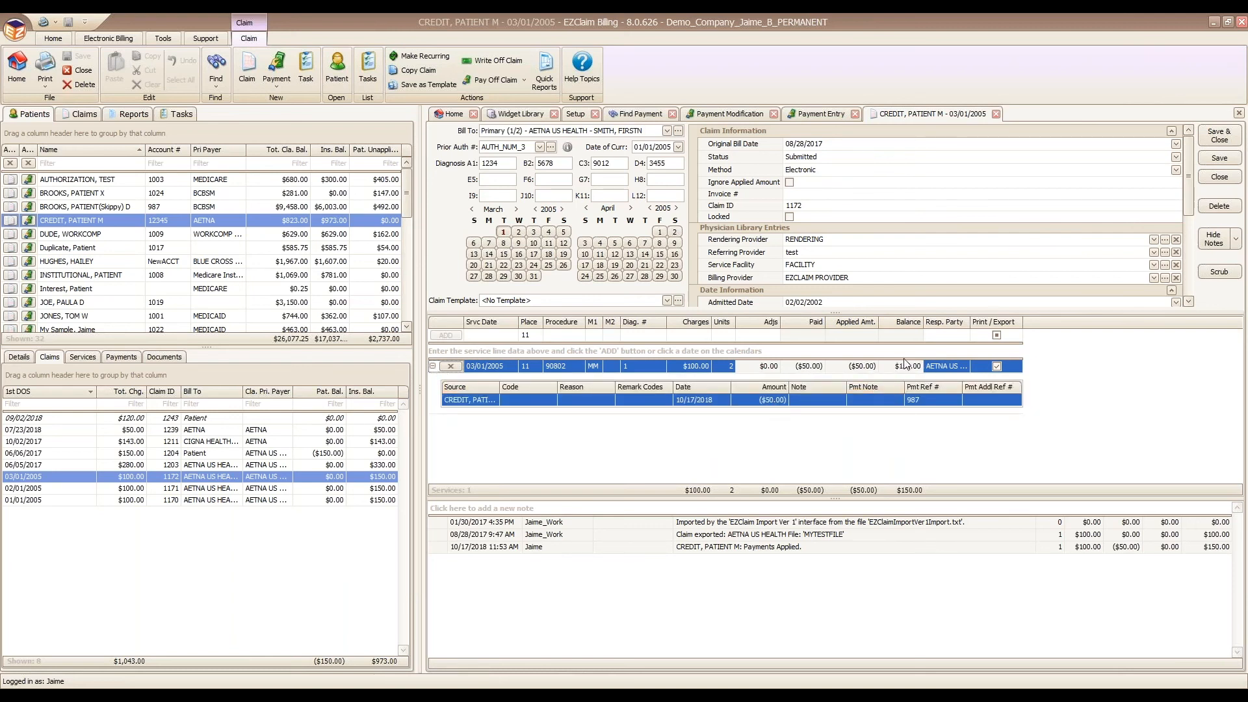
left_click(432, 367)
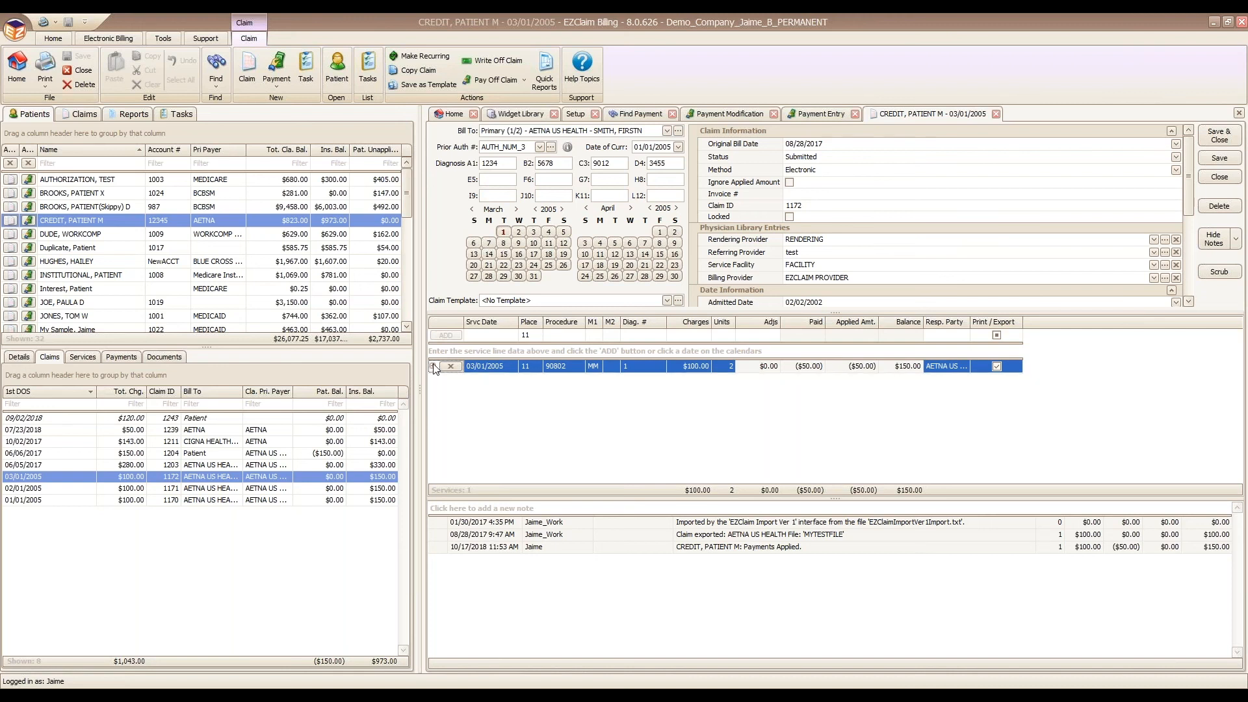
left_click(749, 548)
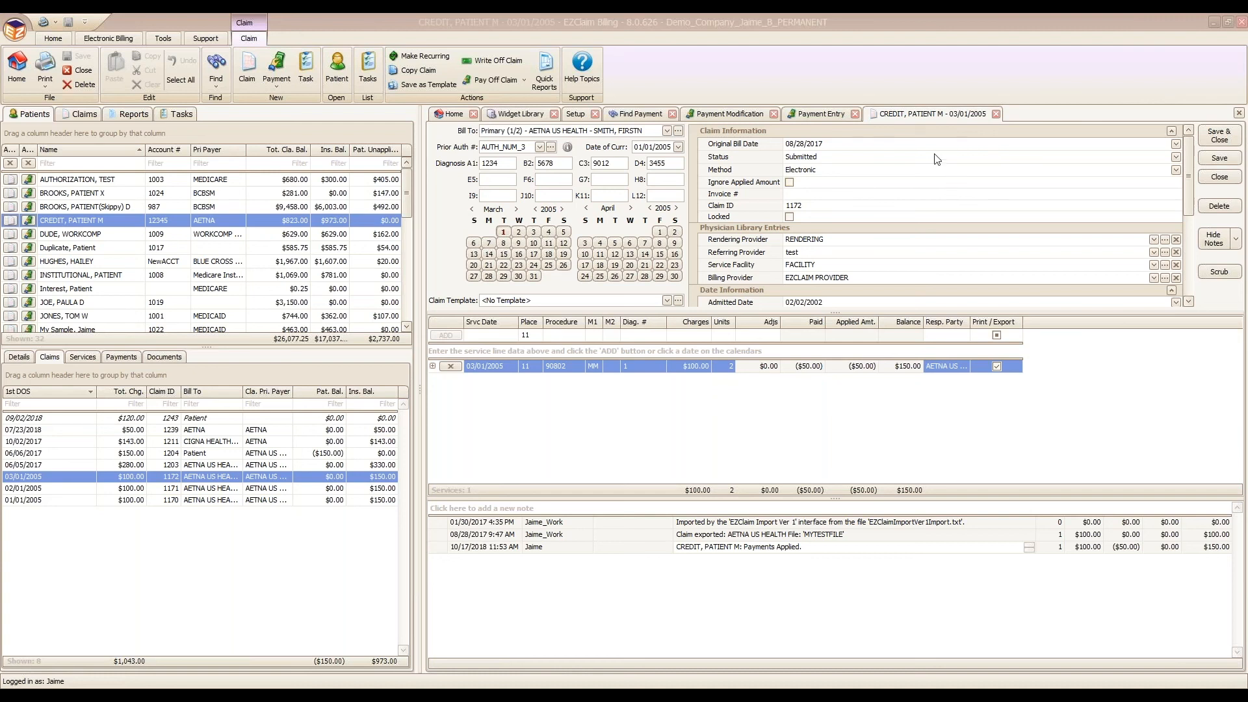
left_click(996, 114)
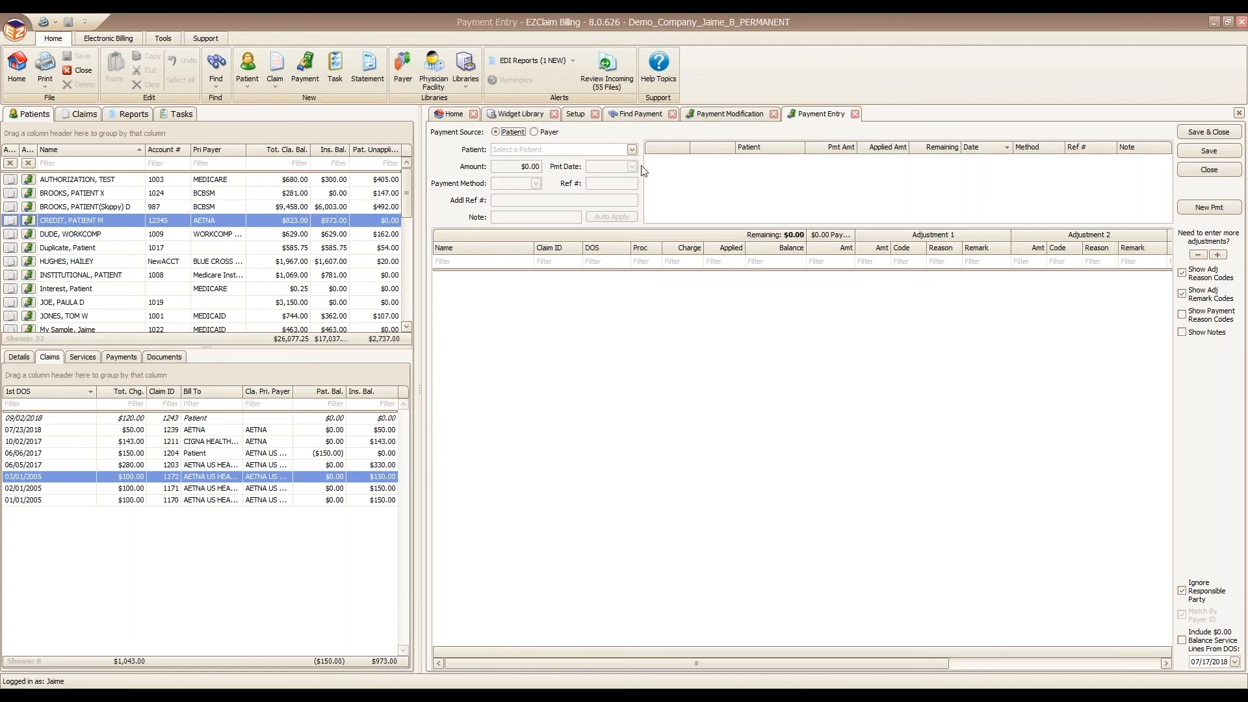
Step: Set the payment source to payer AETNA and enter a payment amount of 111
left_click(631, 150)
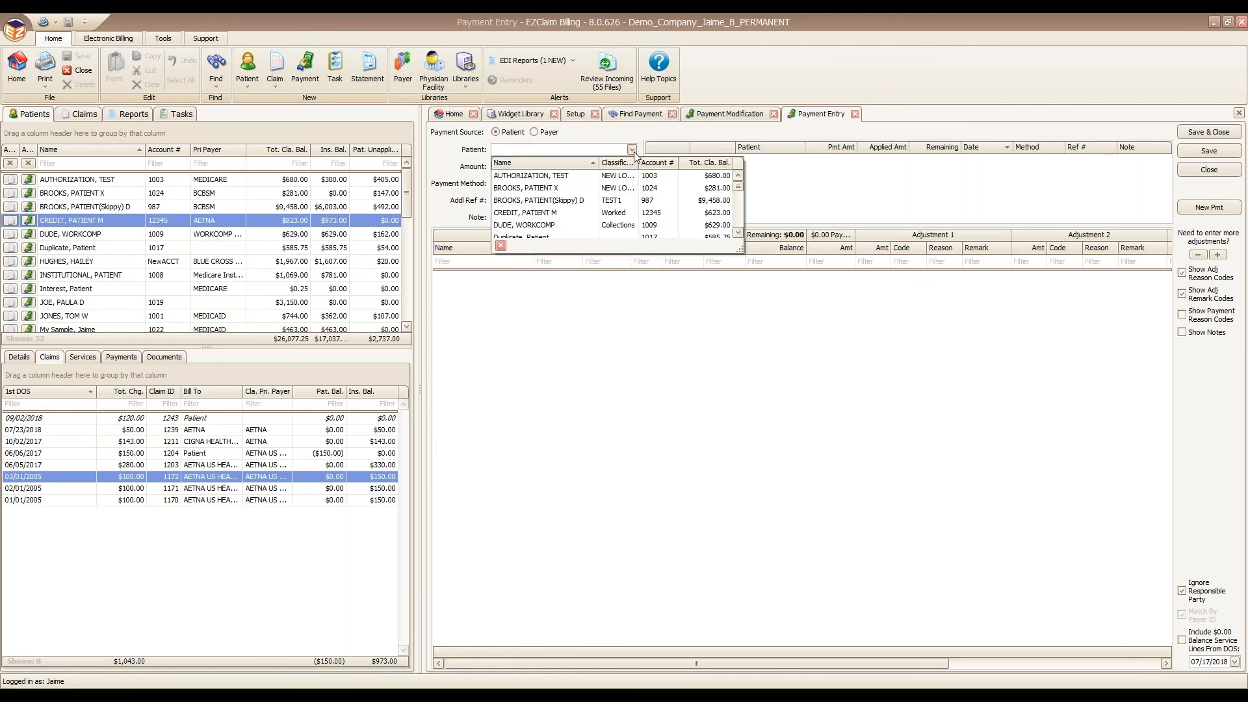
left_click(534, 133)
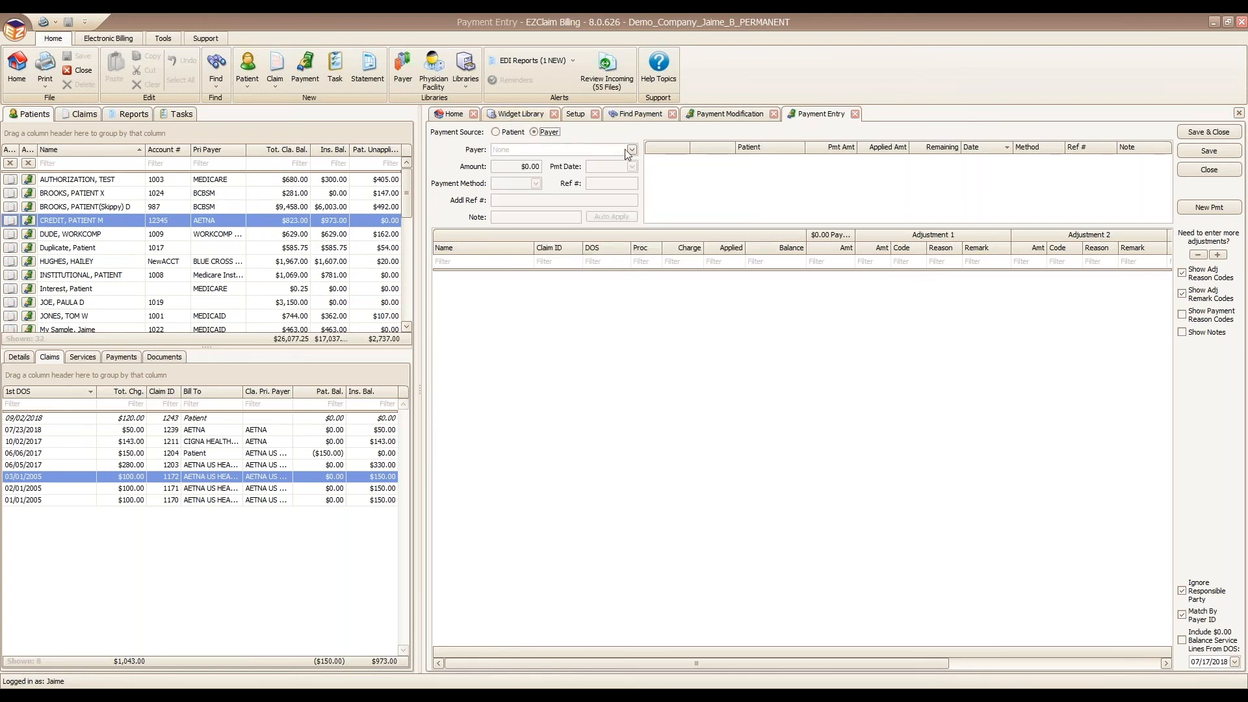
left_click(632, 149)
left_click(601, 166)
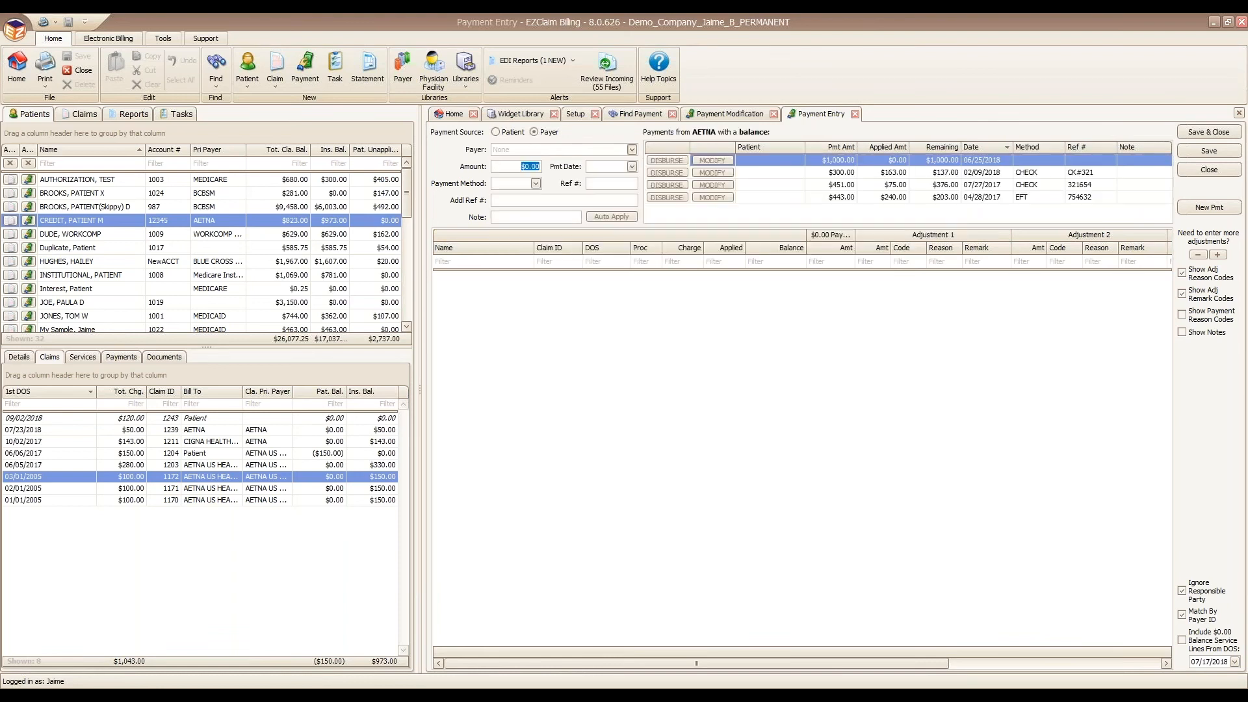
left_click(601, 166)
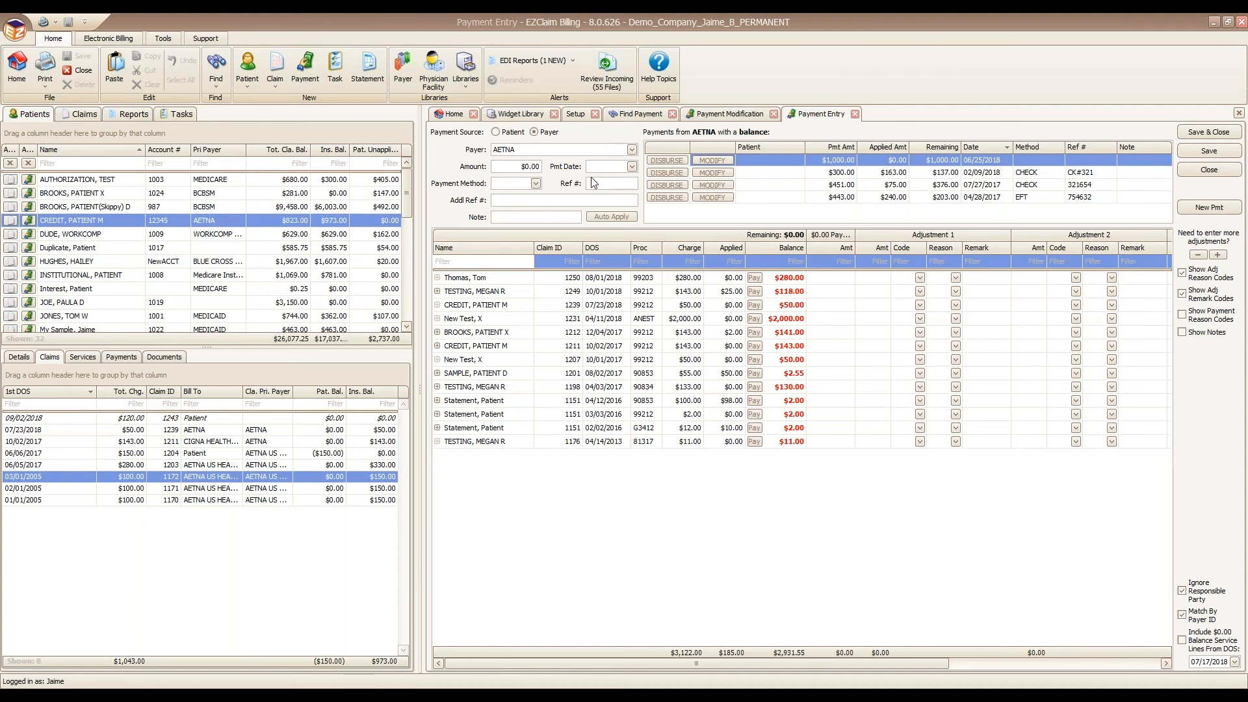
left_click(520, 168)
type("111")
key("Tab")
key("Tab")
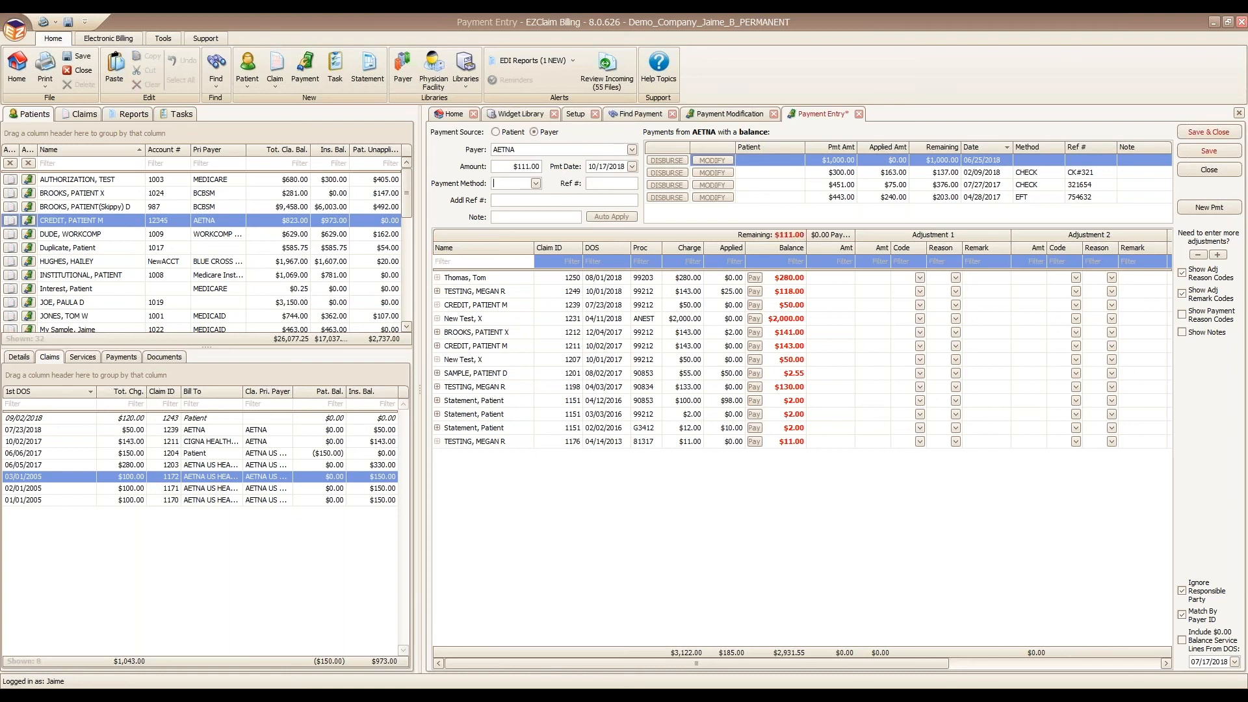
Step: Backdate the AETNA payment to 09/01/2018, set its method to CHECK and save it with the undisbursed balance
left_click(631, 166)
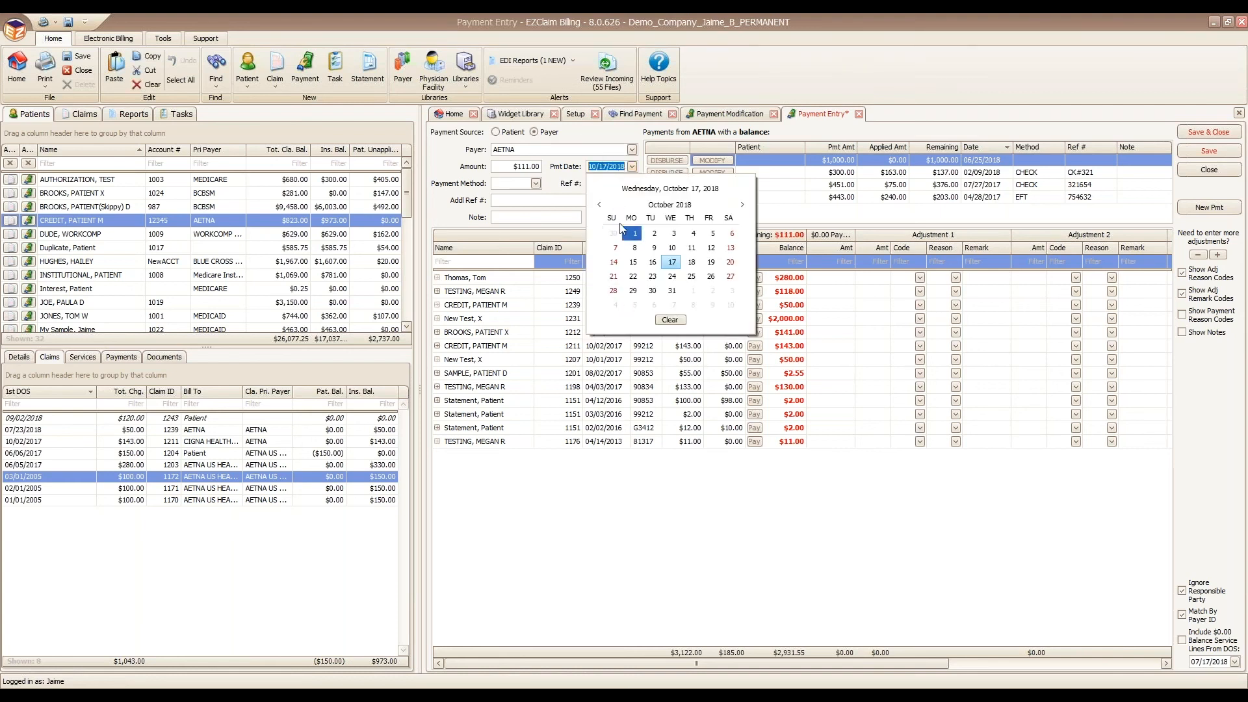
left_click(599, 204)
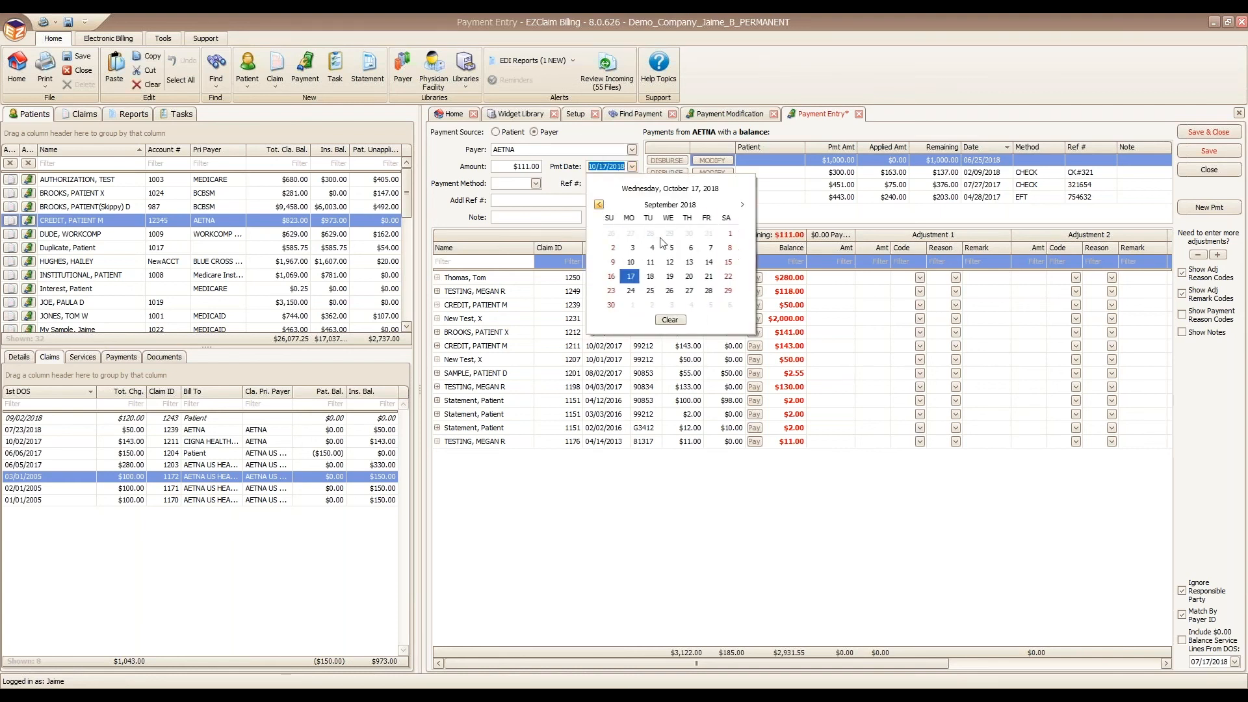
left_click(730, 233)
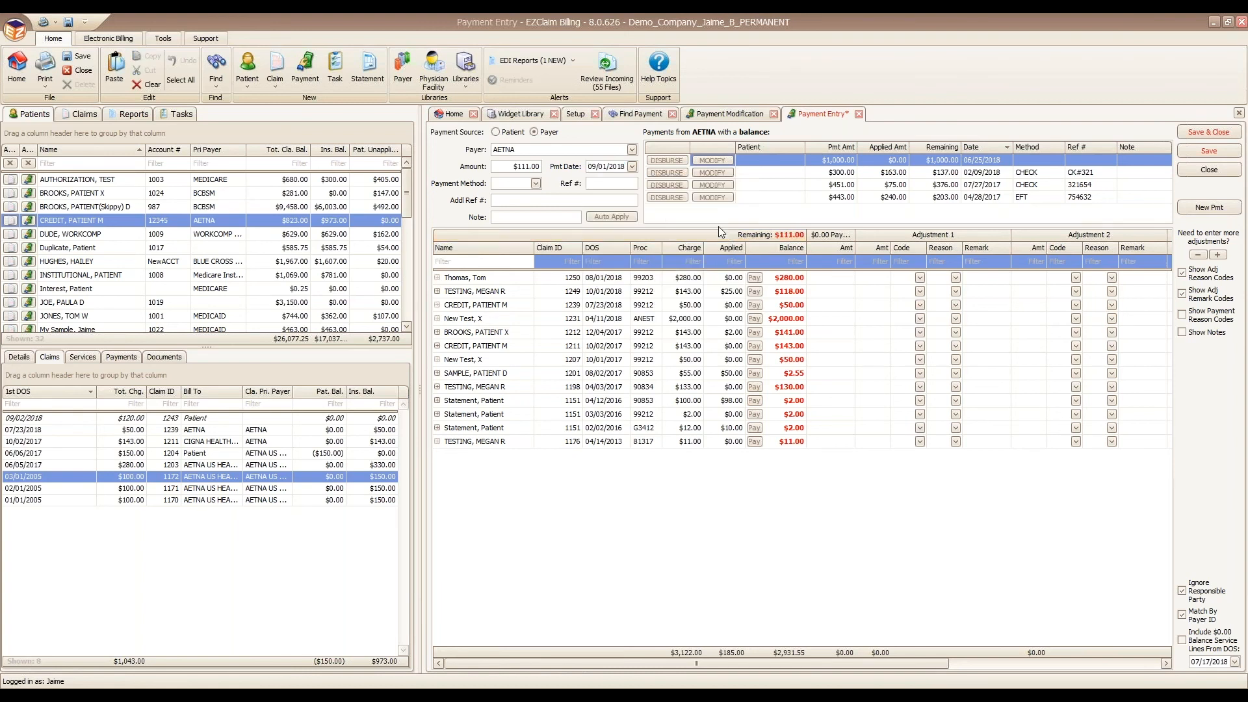
key("Tab")
type("CH")
key("Tab")
left_click(1206, 151)
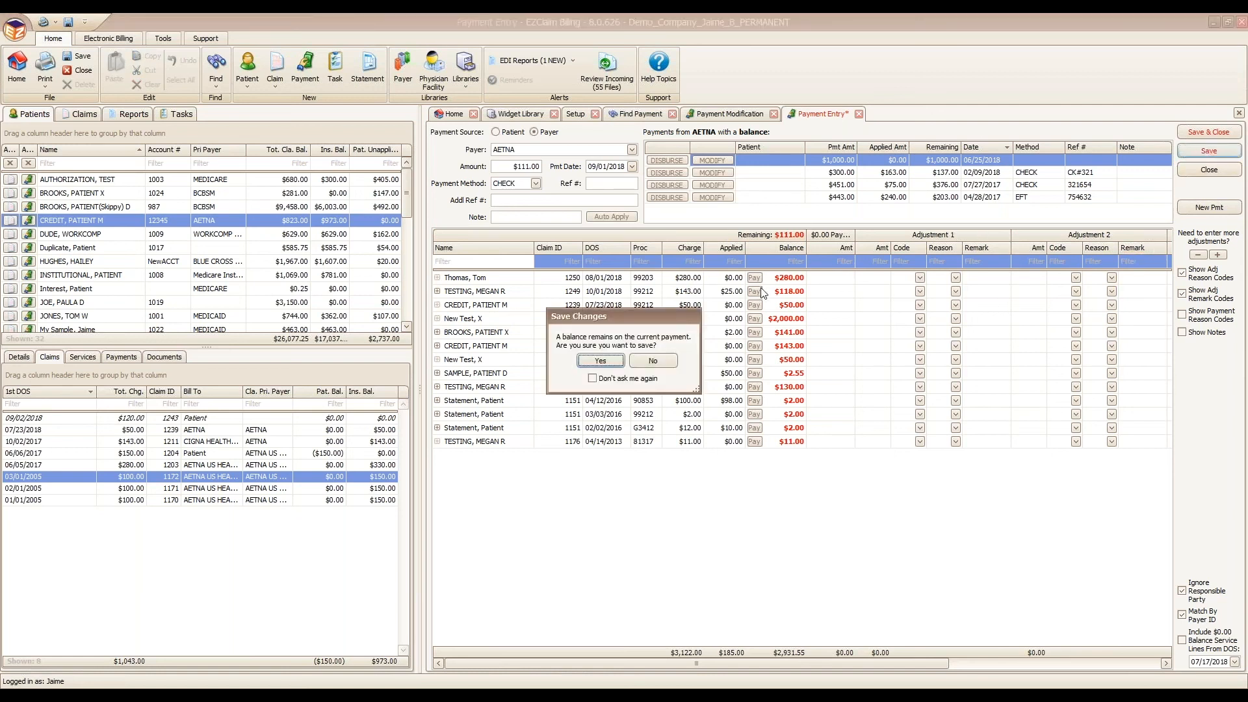
left_click(601, 360)
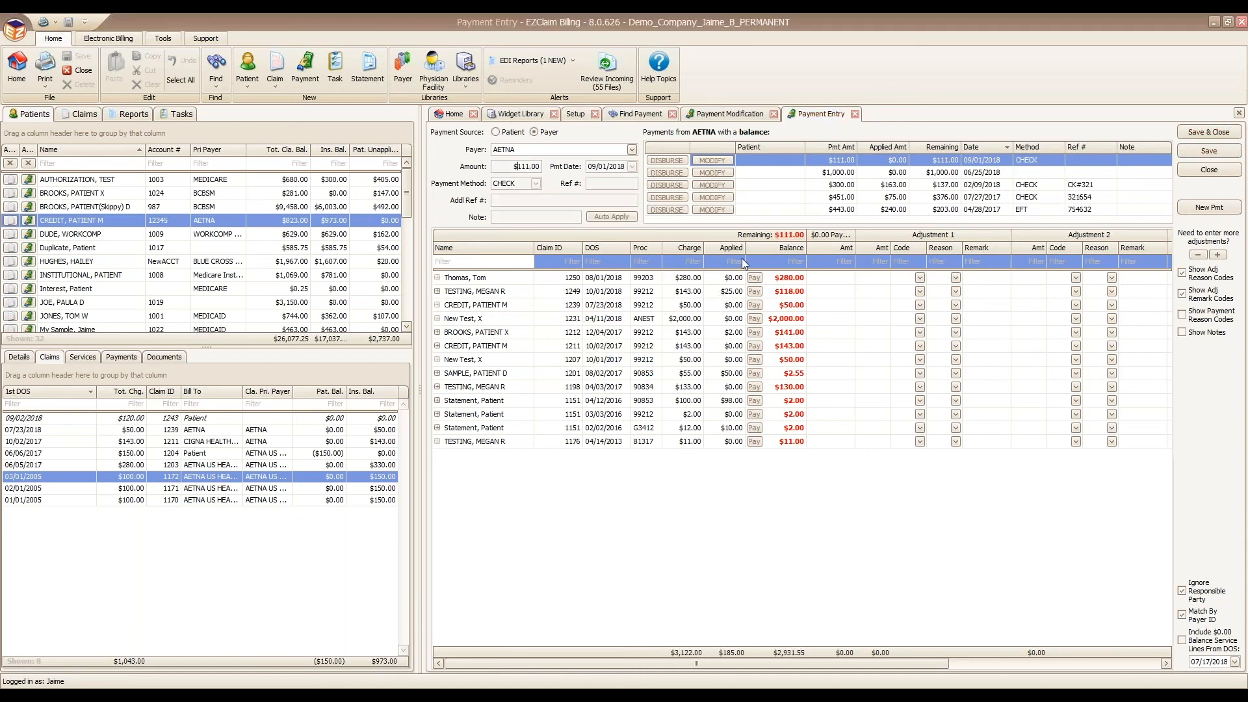
Step: Locate the 09/01/2018 AETNA payment of 111 in the payer payments search list
left_click(639, 115)
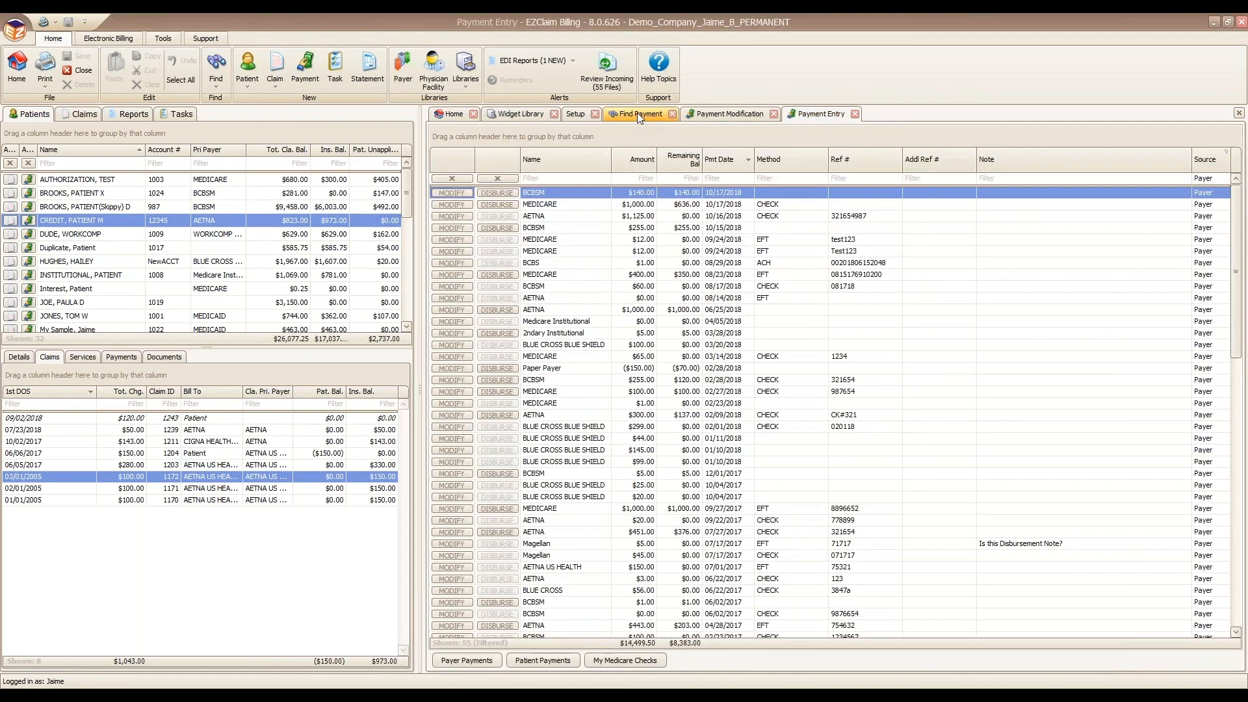
left_click(724, 161)
left_click(724, 161)
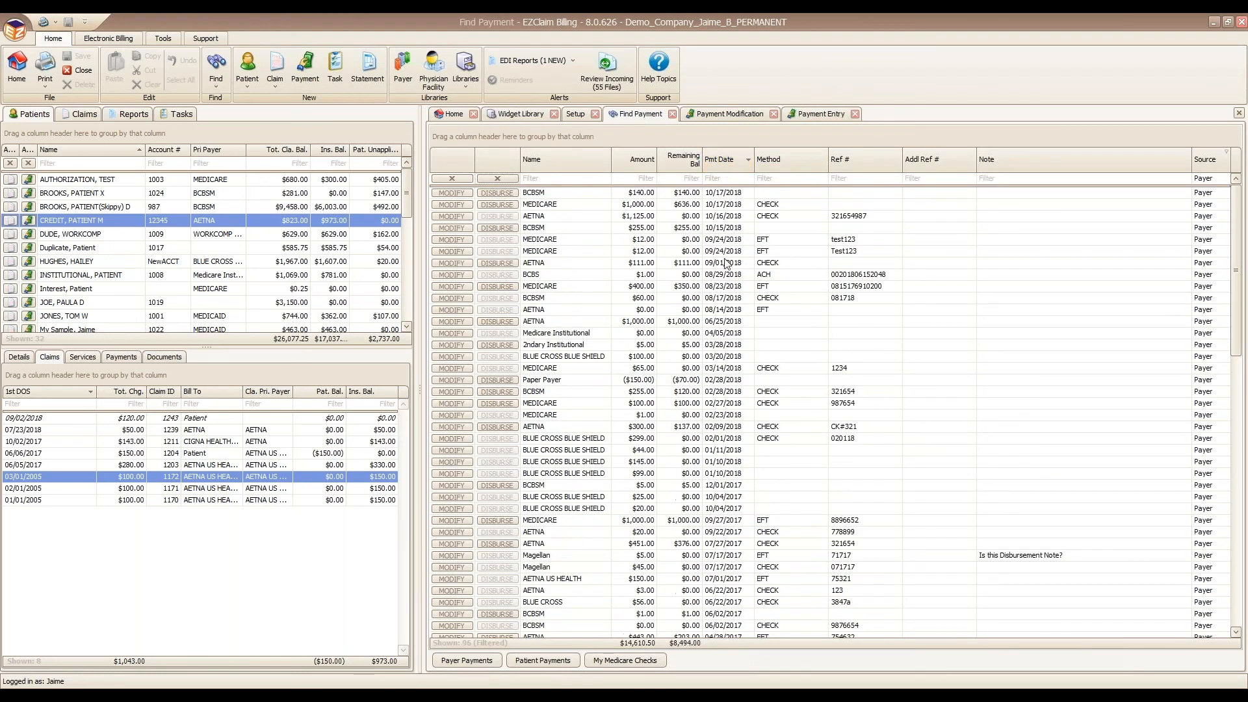
left_click(720, 264)
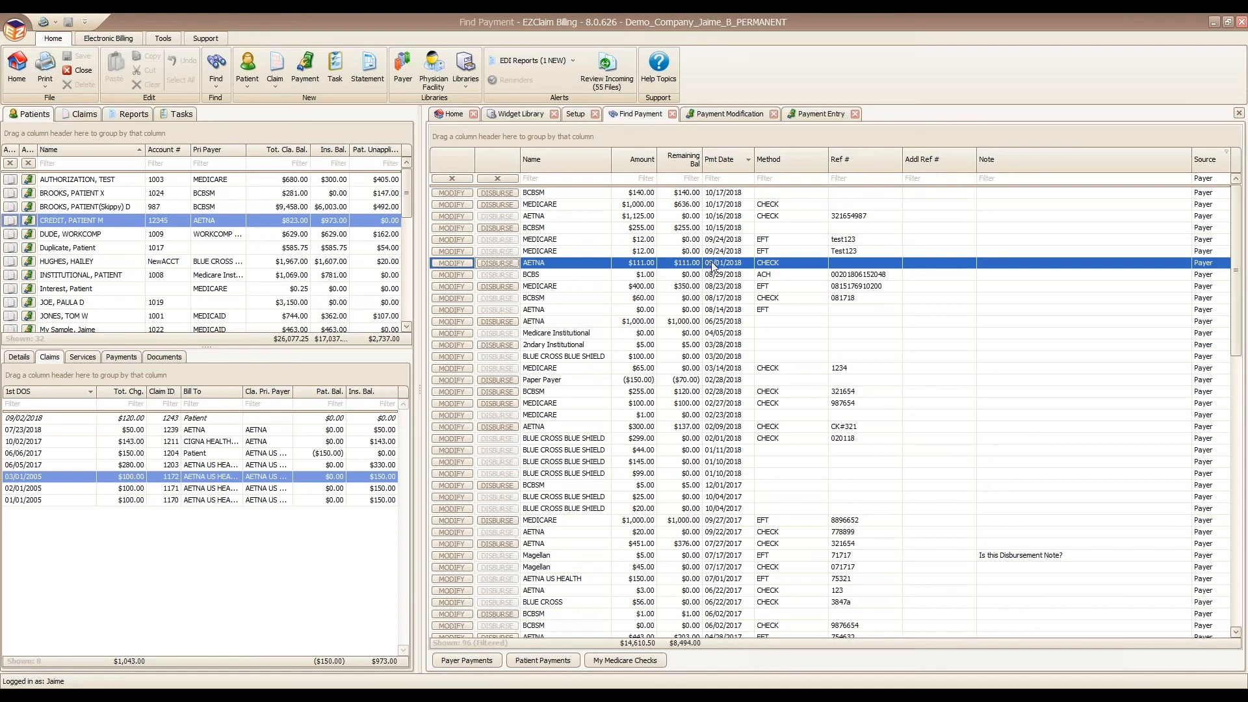
Step: Add the Created Timestamp column to the payment search list, right after the payment date
right_click(731, 157)
left_click(787, 261)
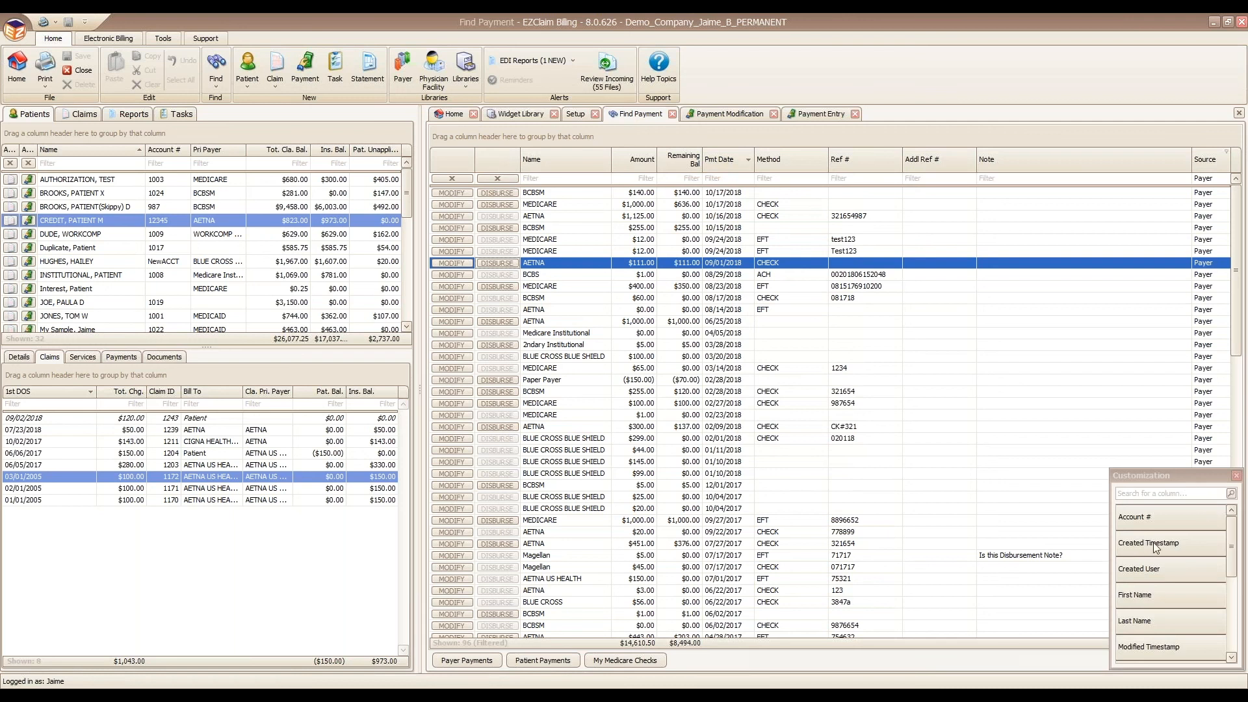
left_click_drag(1156, 548, 754, 185)
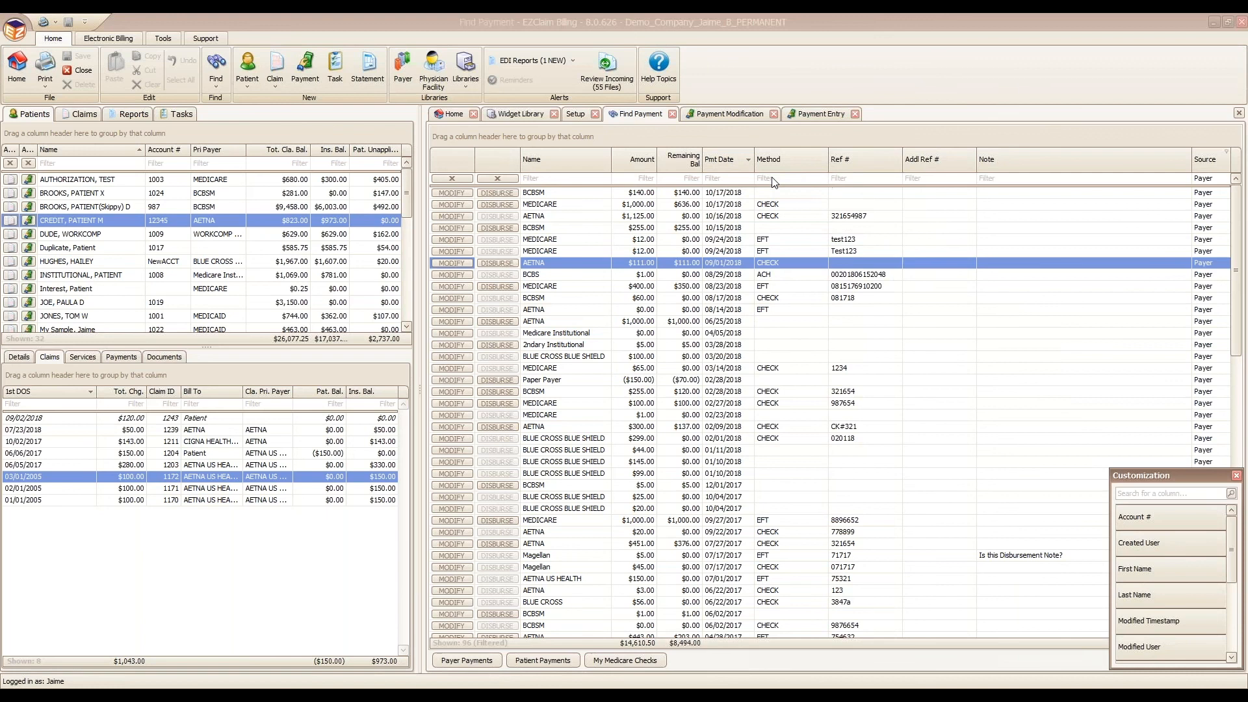
left_click(1236, 476)
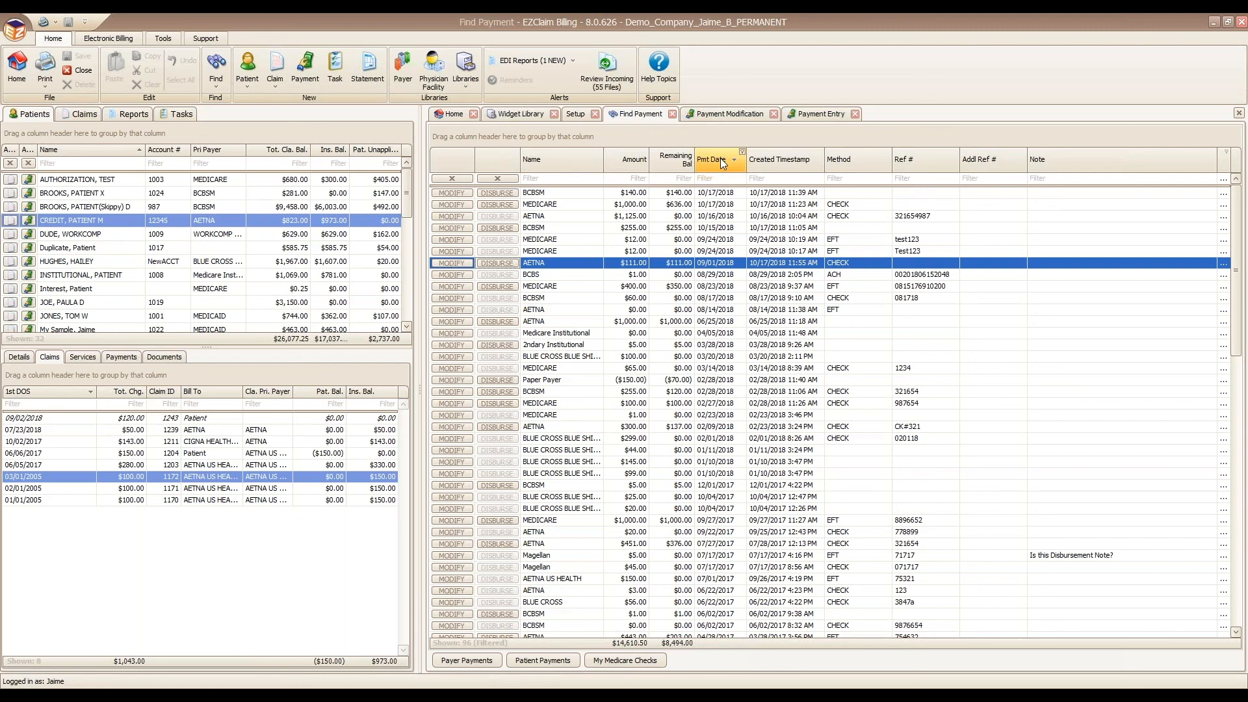
Step: Return to payment entry and start a new payment with AETNA as the payer
left_click(820, 114)
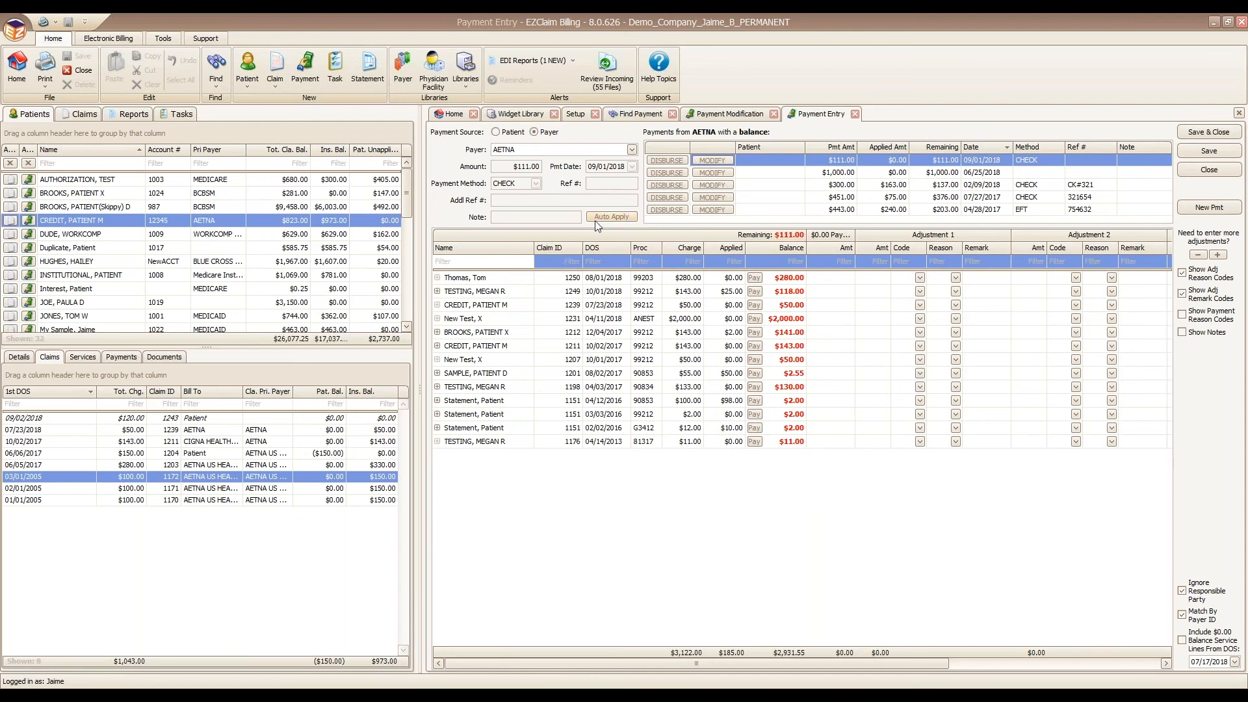
left_click(582, 201)
left_click(1209, 206)
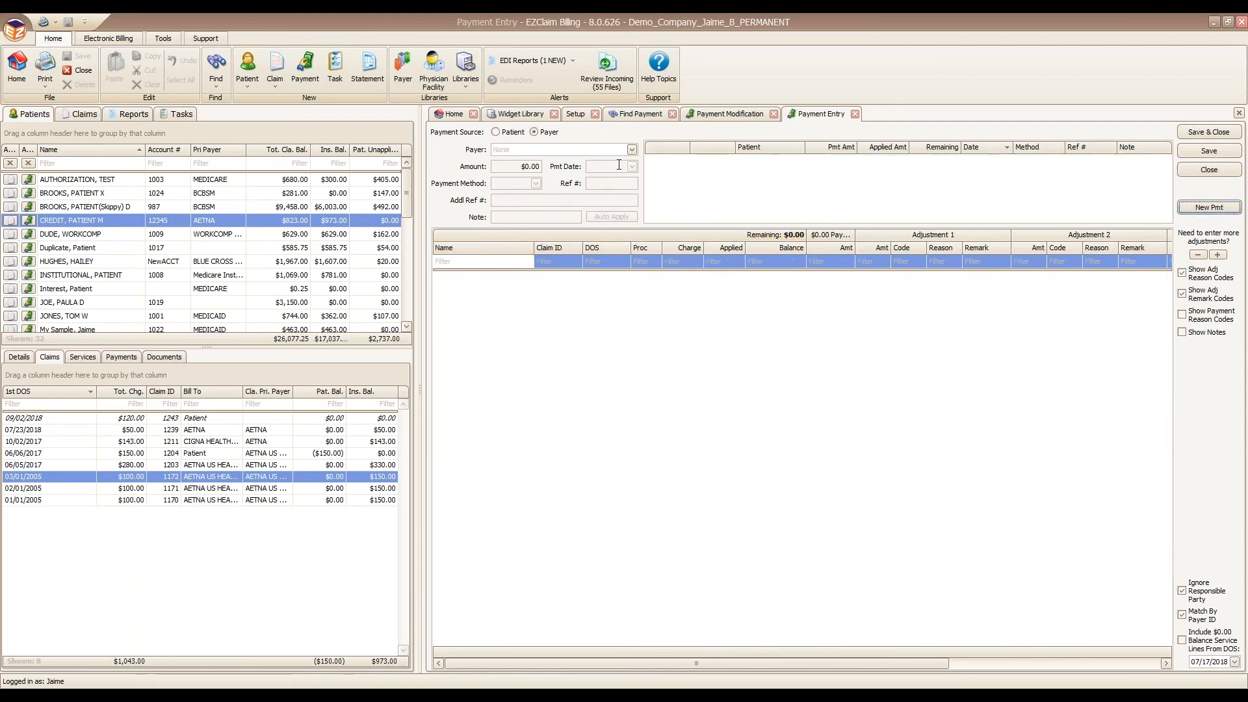
left_click(631, 150)
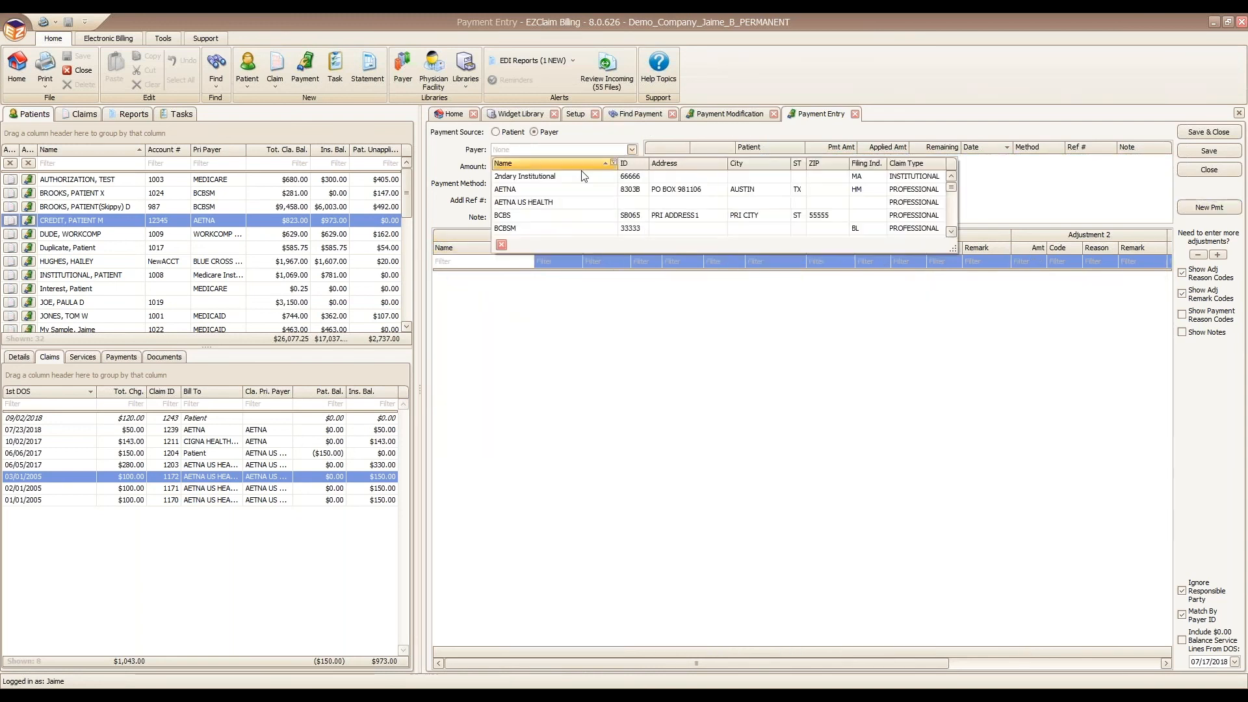
left_click(571, 185)
left_click(538, 217)
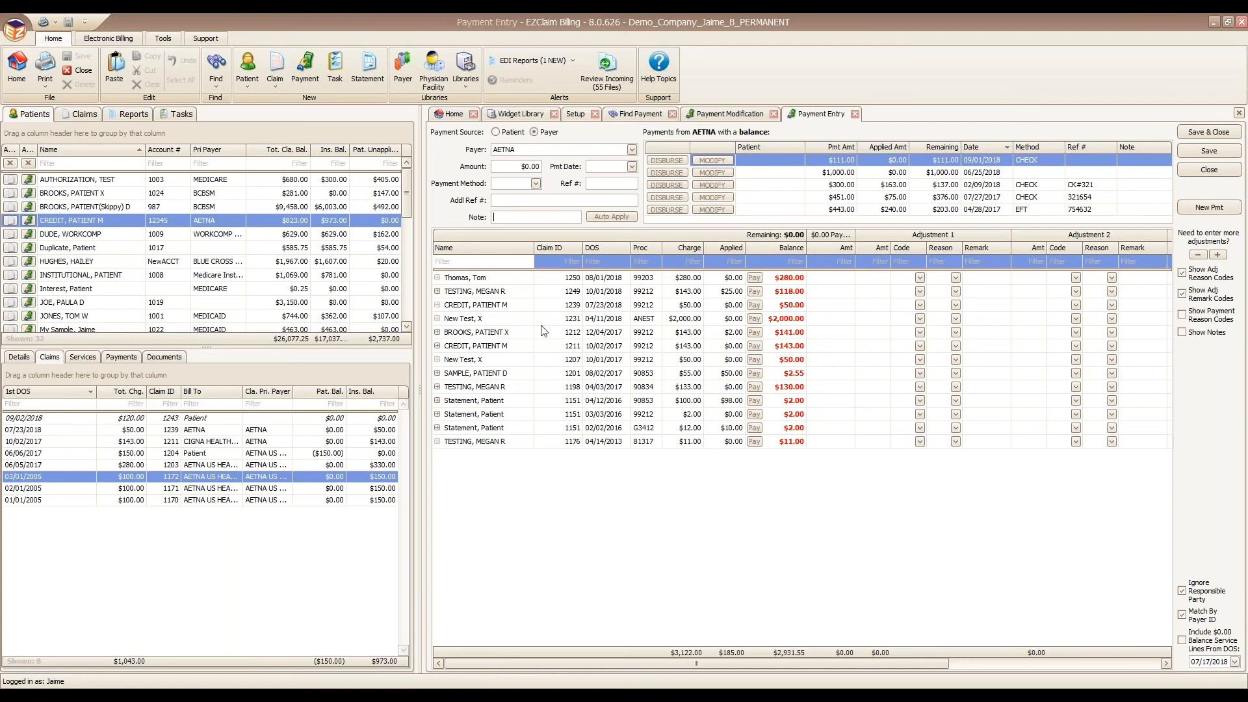
Step: Change the new payment's payer to BCBSM and set its amount to 452
left_click(632, 149)
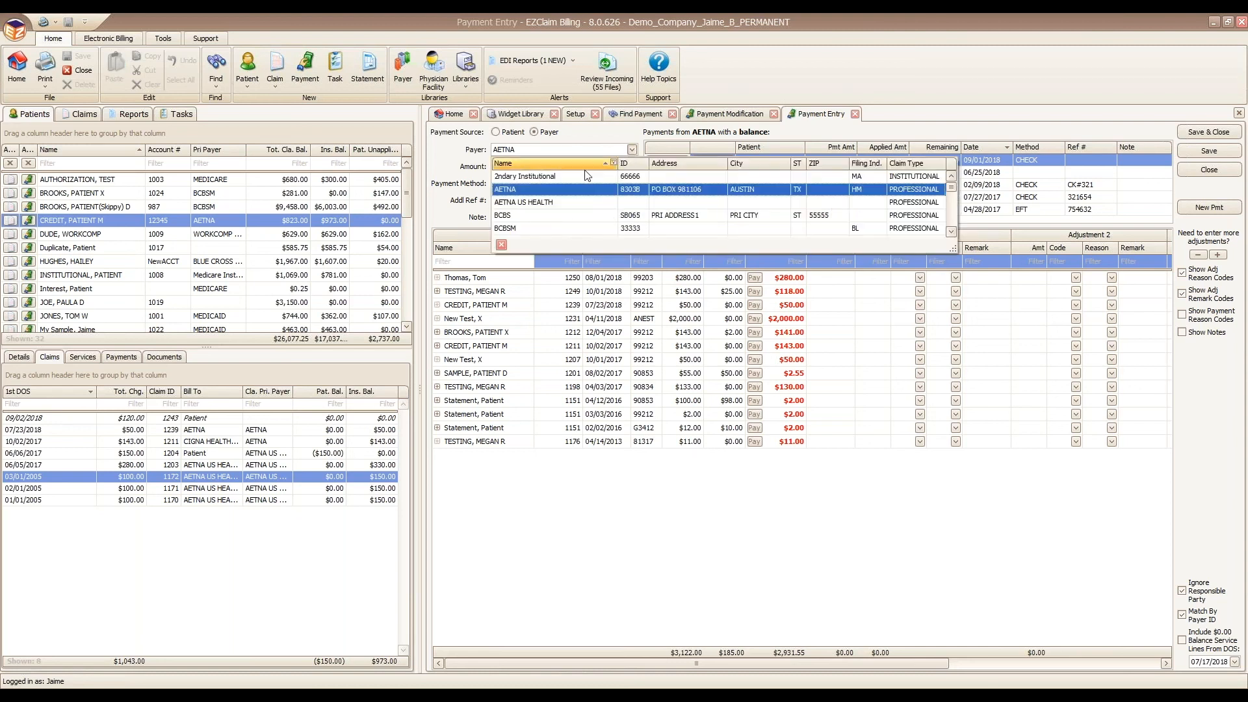
left_click(546, 229)
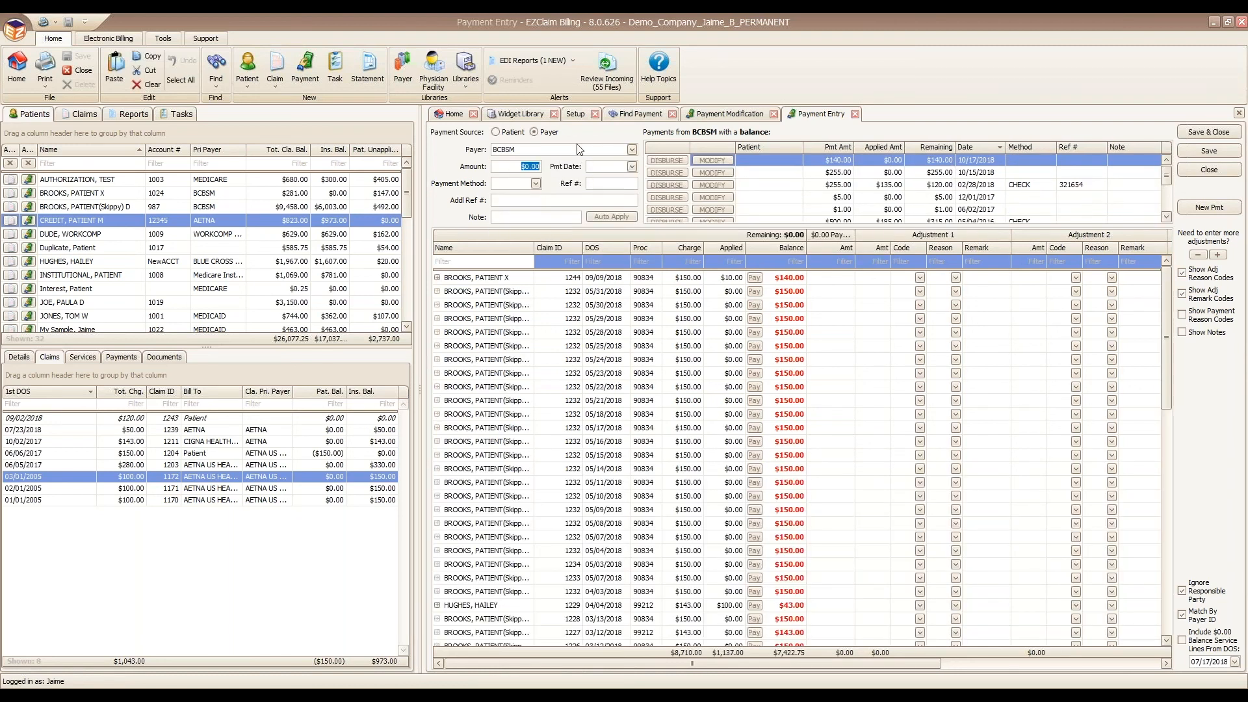
mouse_move(580, 149)
type("452")
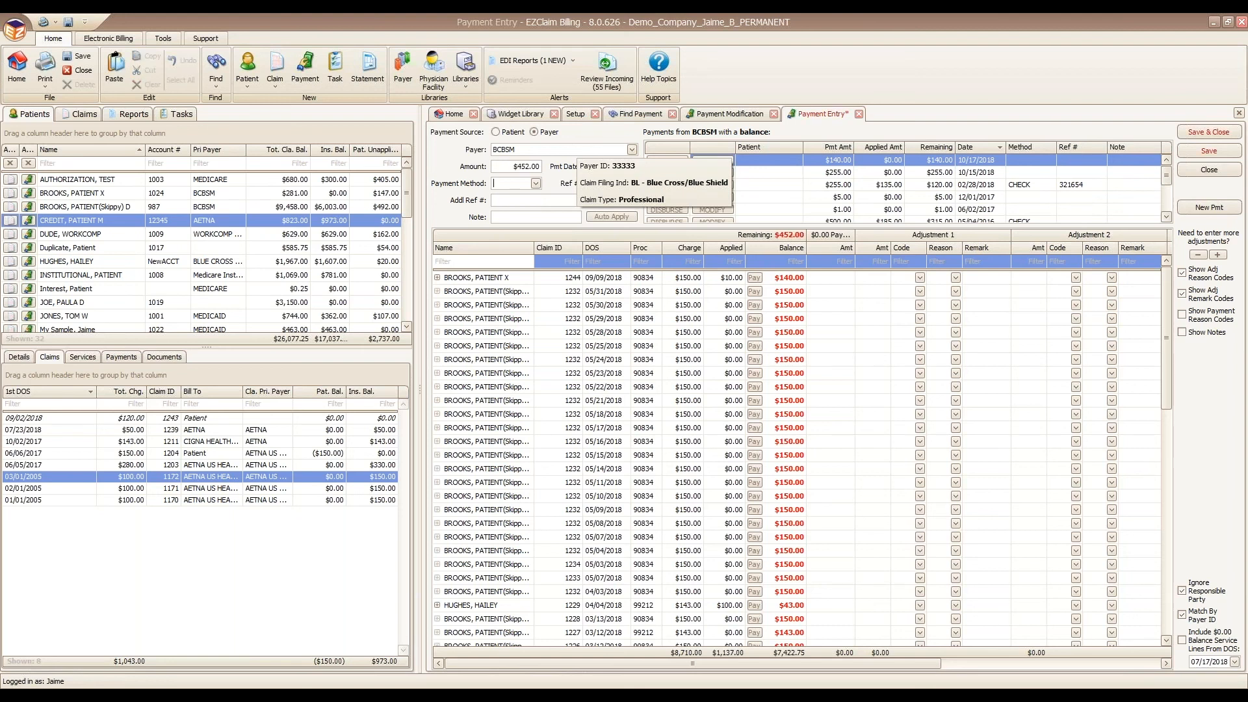
key("Tab")
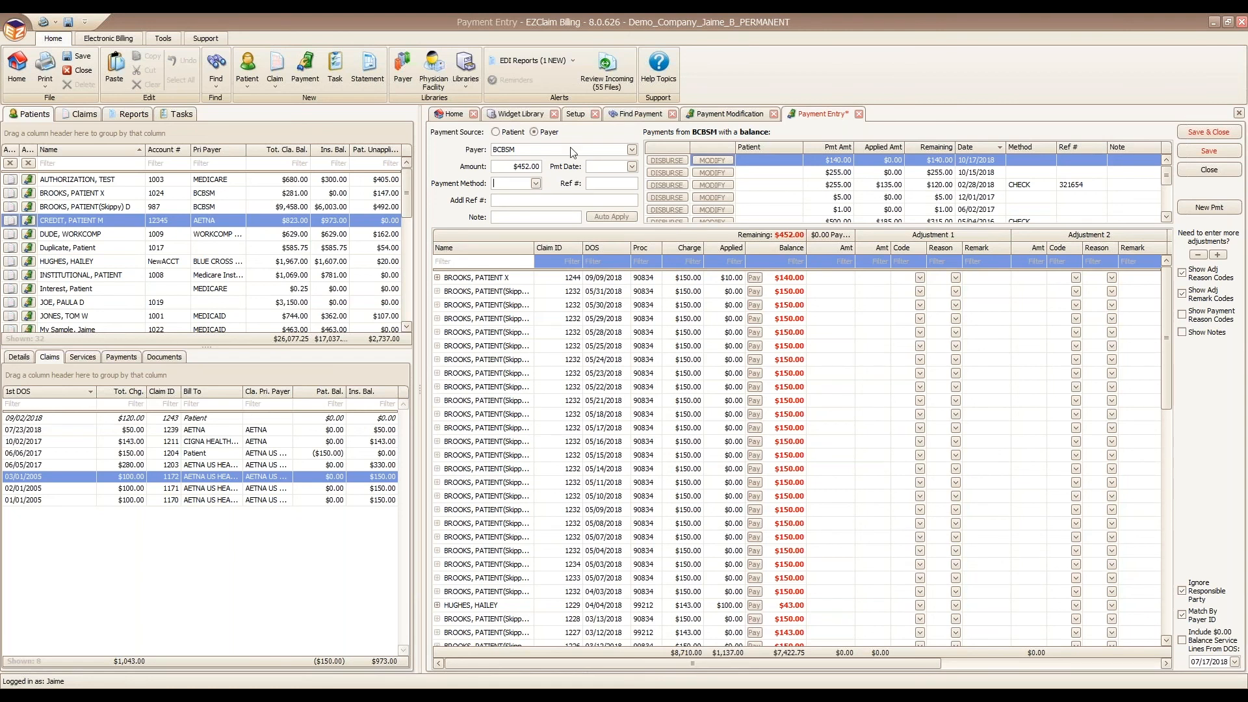
Step: Set the BCBSM payment's date to 10/17/2018, its method to CHECK and its reference to 85269
left_click(608, 166)
key("Tab")
type("CHECK")
key("Tab")
type("85269")
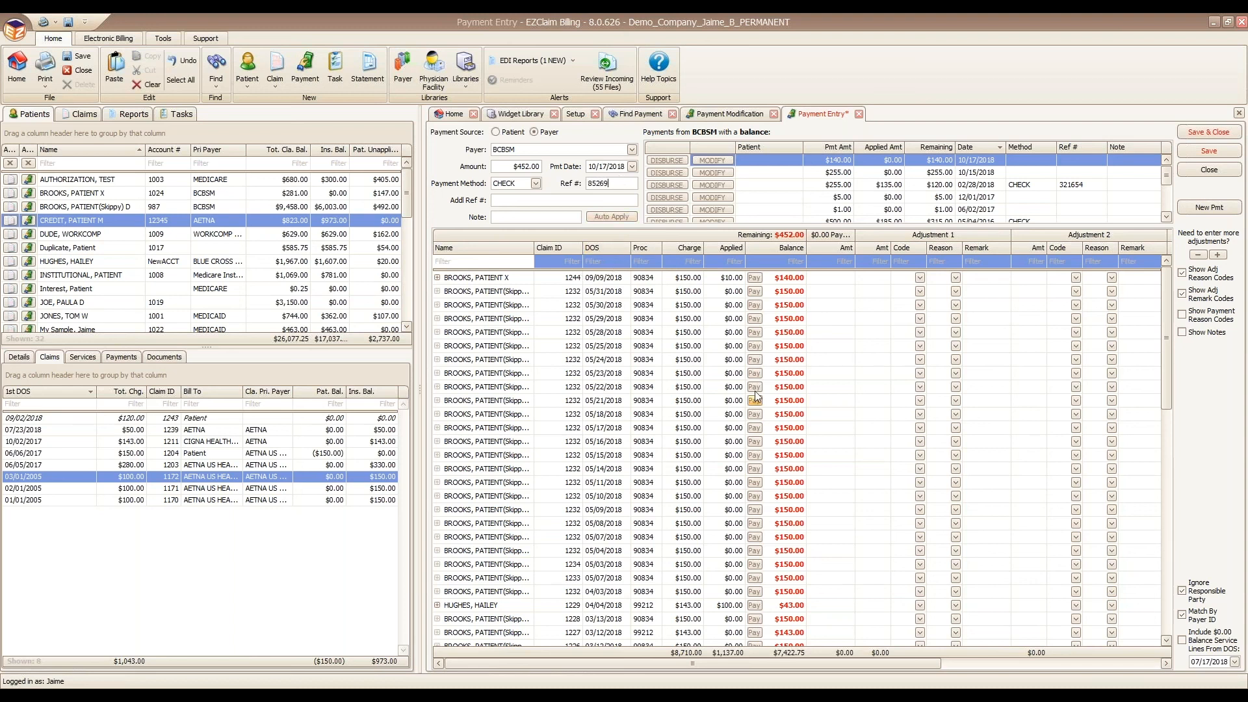
Step: Apply $50 of the BCBSM payment to each of the 05/30/2018, 05/29/2018 and 05/28/2018 service lines on claim 1232
left_click(822, 305)
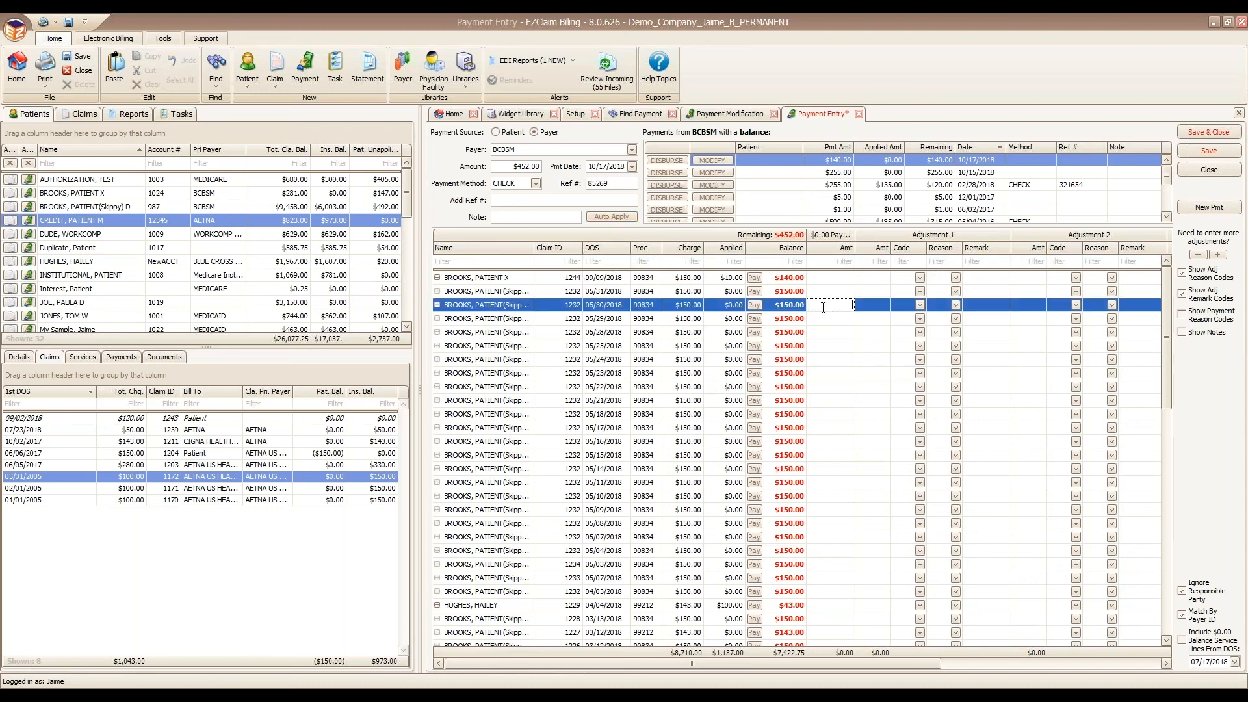
type("50")
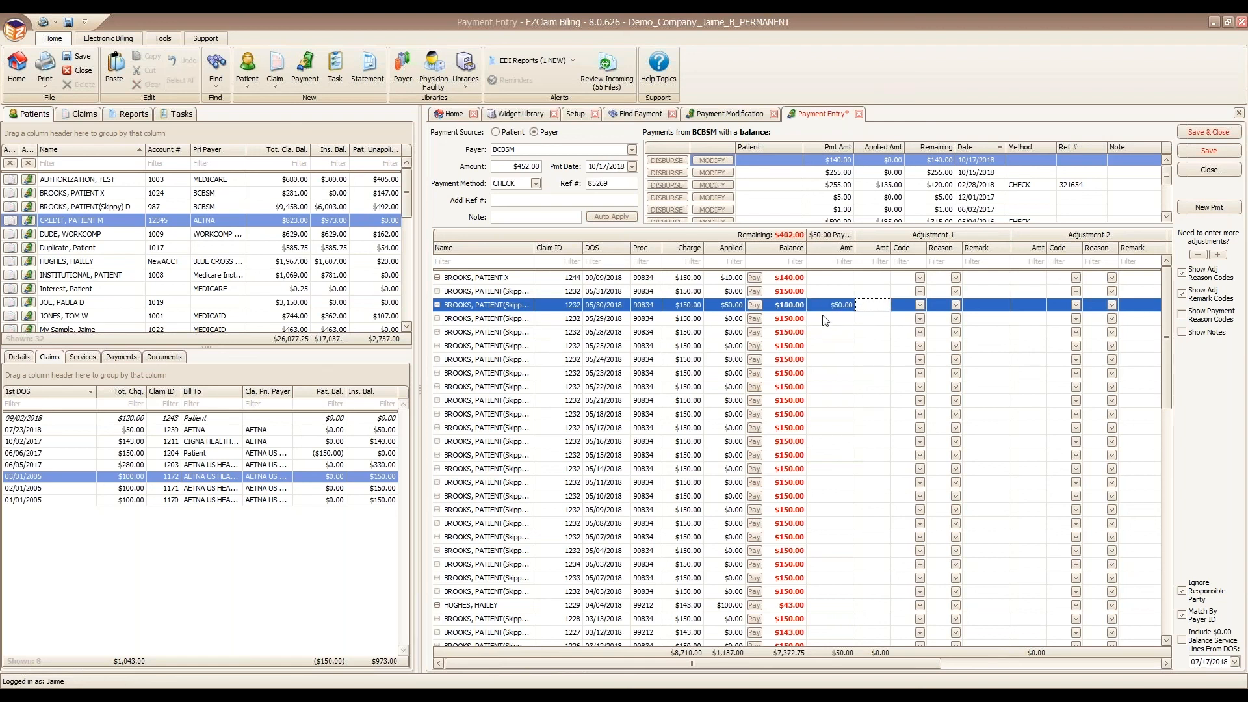
key("Return")
type("50")
key("Tab")
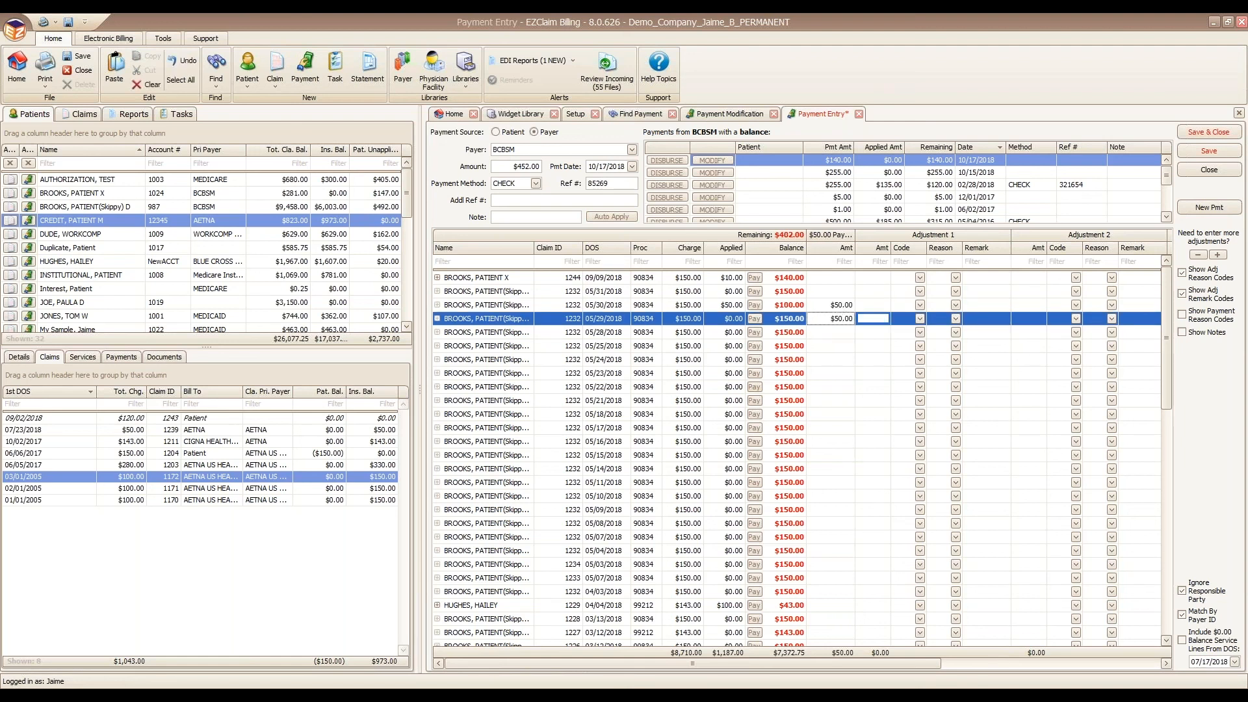
left_click(831, 332)
type("50")
key("Tab")
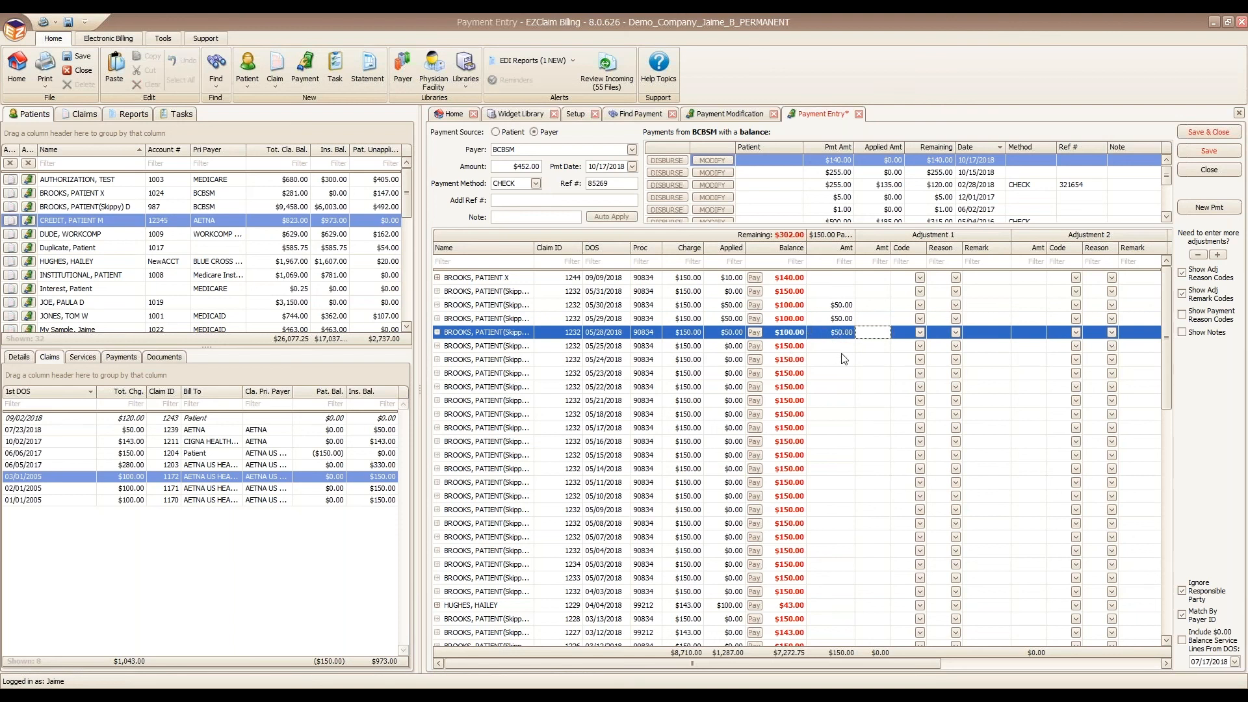
Step: Enter a -50 payment on claim 1232's 04/03/2018 service line and a 50 payment on claim 1233's 05/07/2018 line
left_click(839, 348)
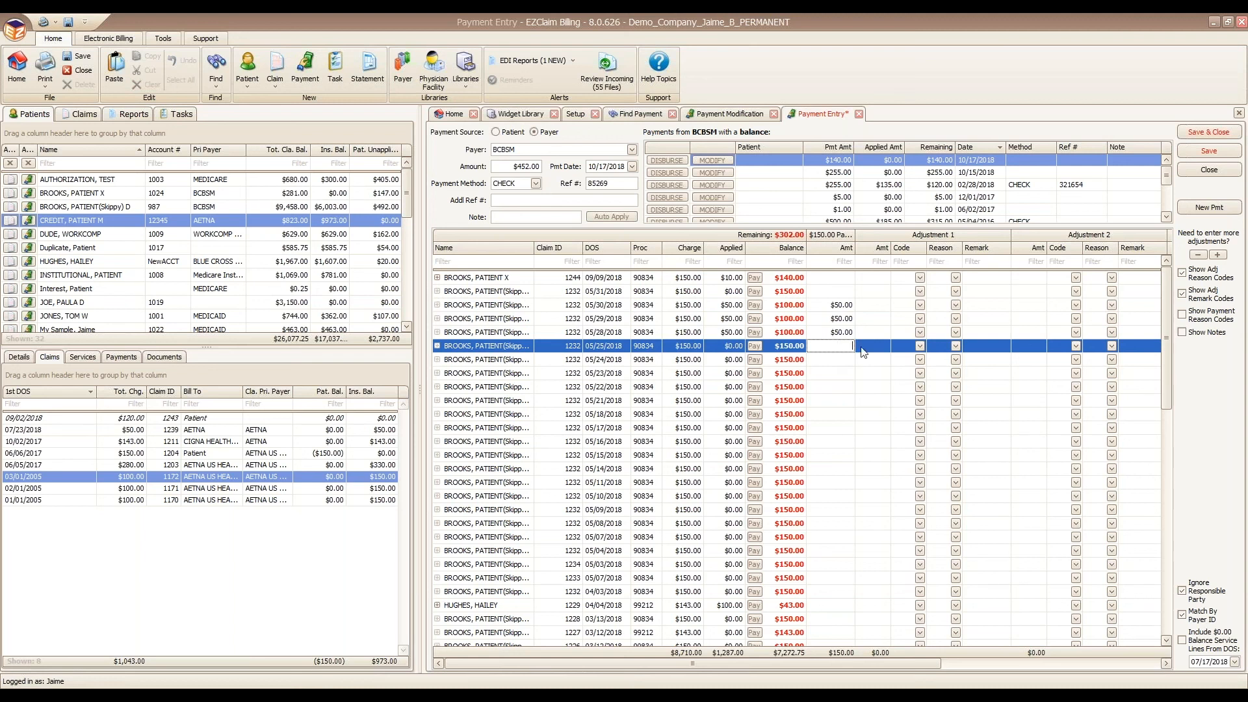
left_click(829, 590)
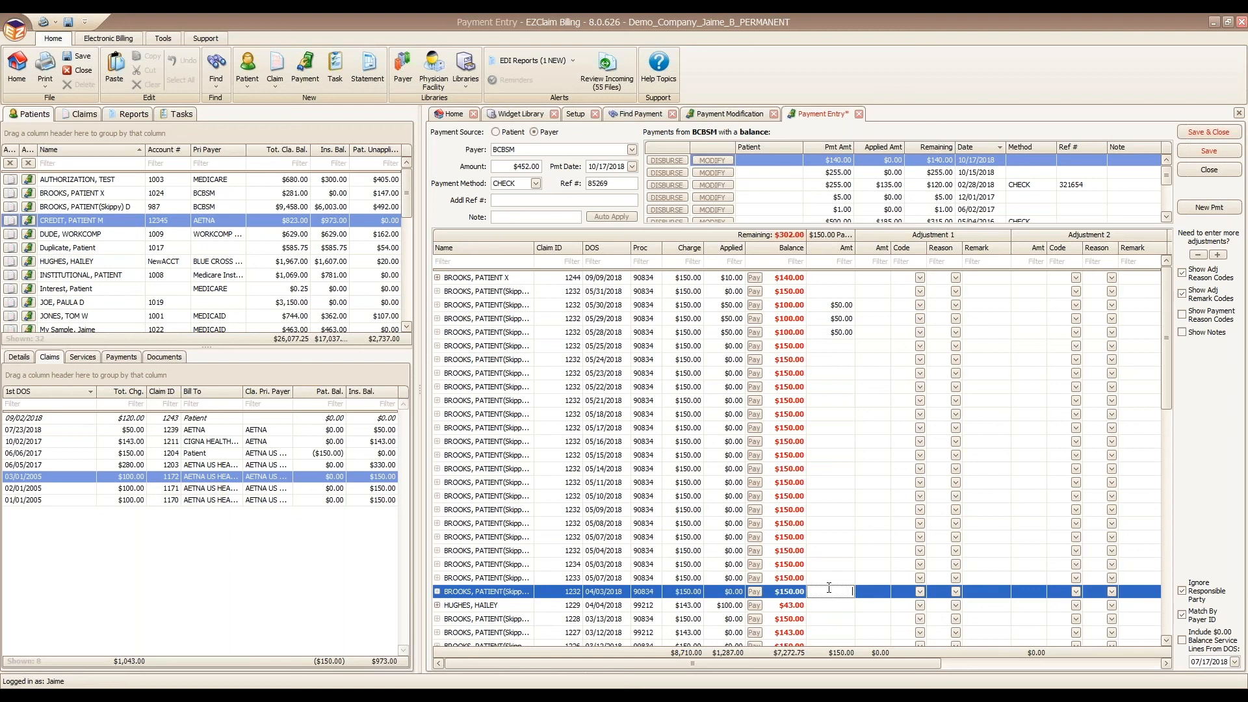
type("-50")
key("Up")
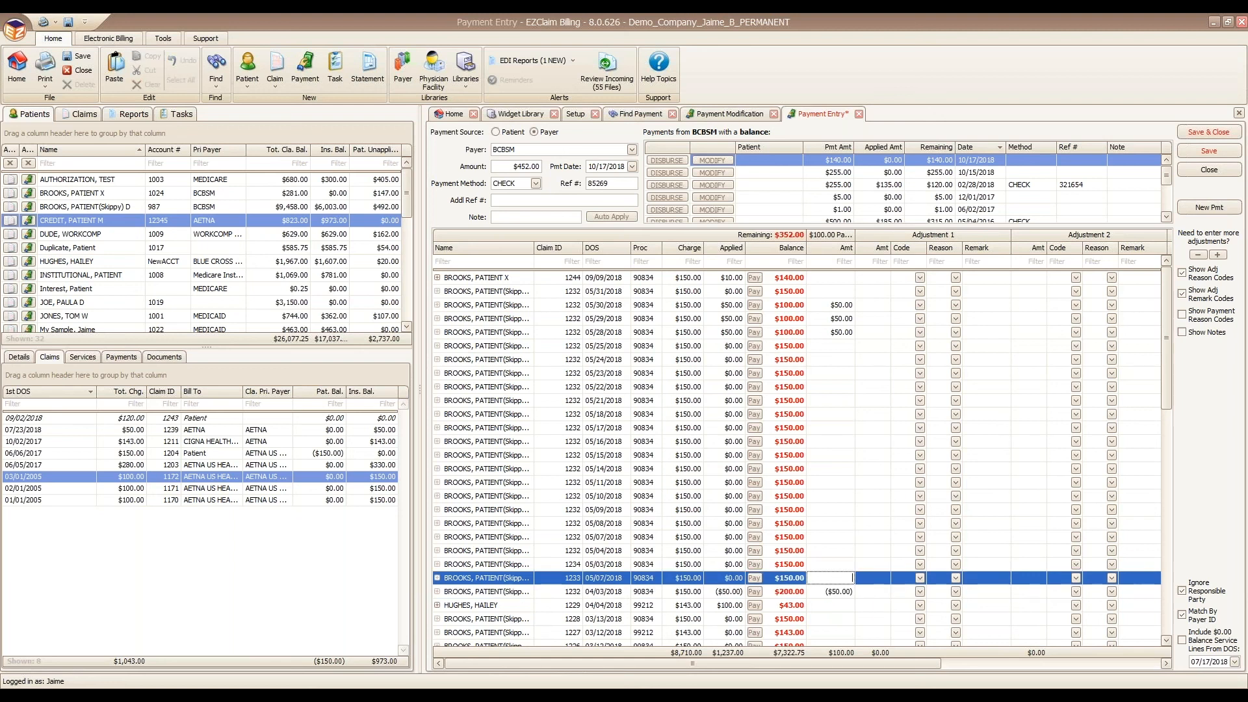
type("50")
key("Tab")
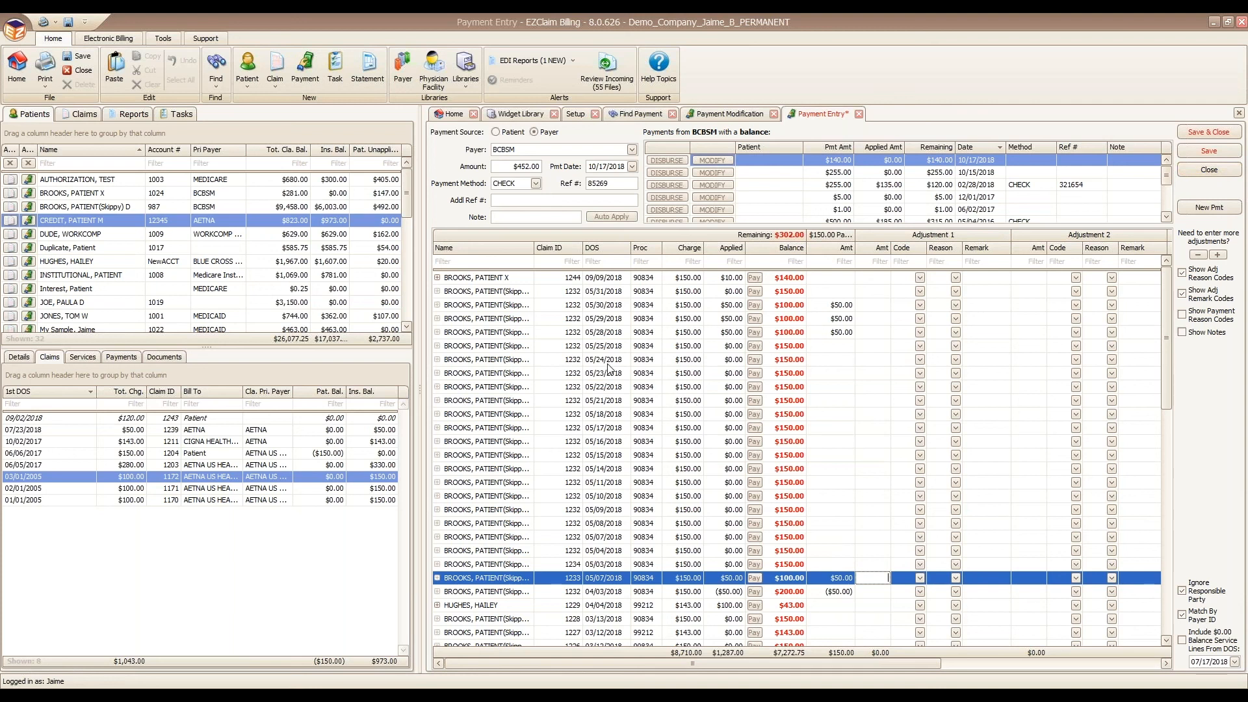
Step: Filter the service lines by the patient's last name and clear the name filter again
left_click(513, 263)
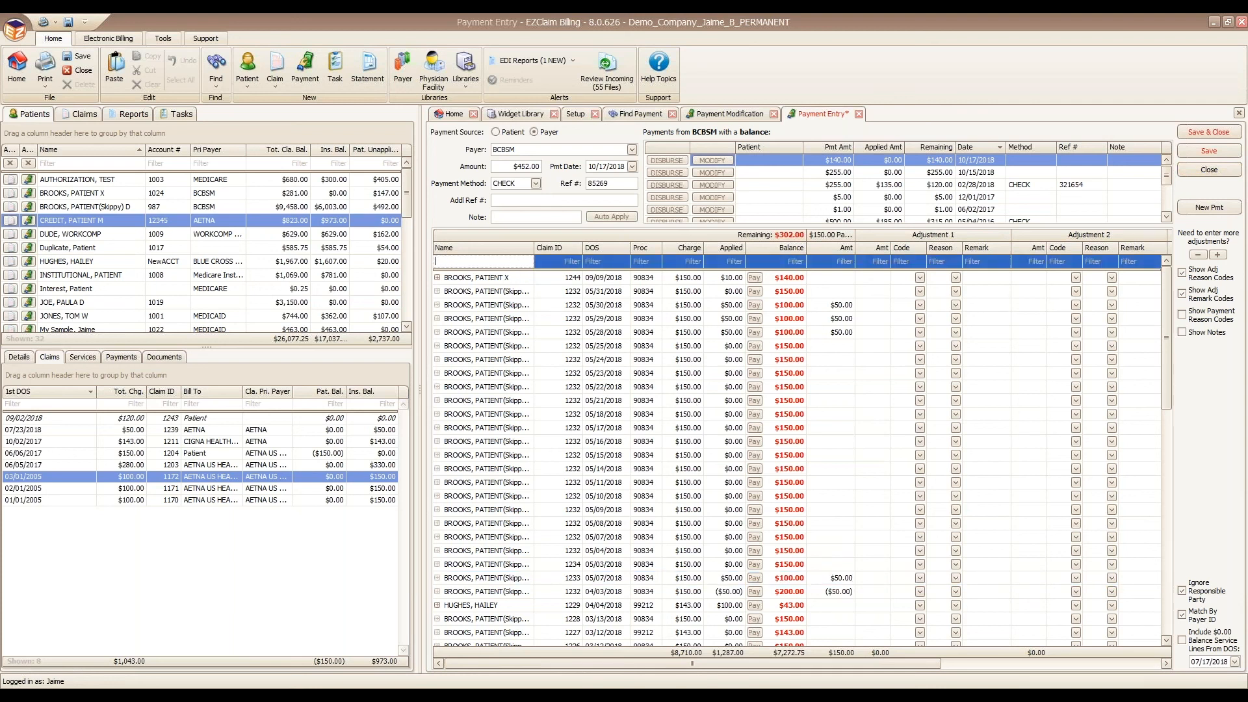
type("BROOKS")
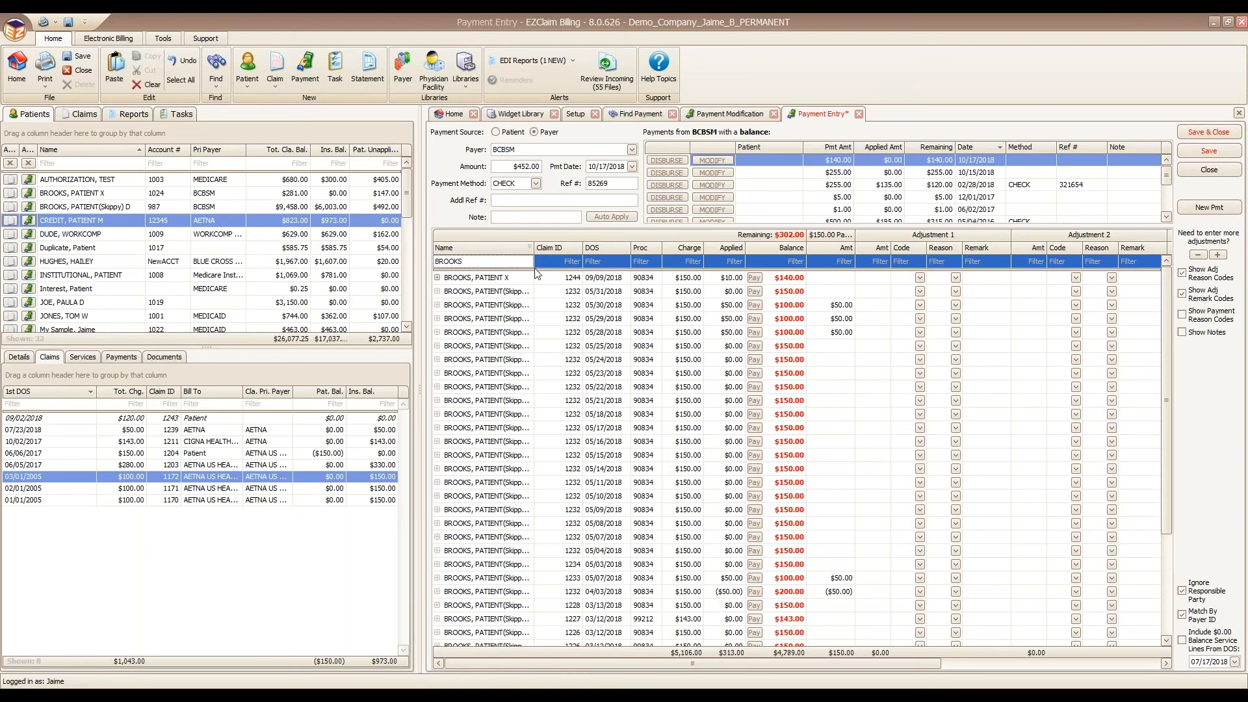
key("BackSpace")
key("BackSpace")
key("BackSpace")
key("BackSpace")
key("BackSpace")
key("BackSpace")
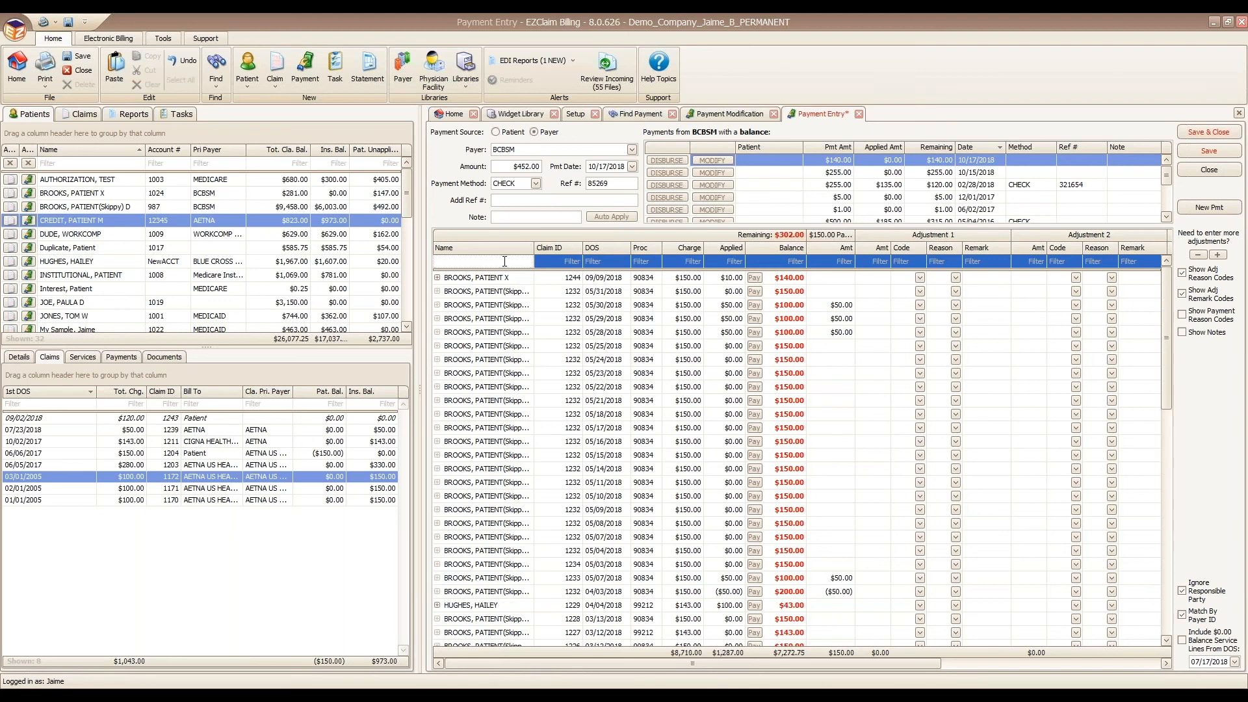
type("N")
Step: Try to open the AETNA claim dated 07/23/2018, cancelling the request to save the current payment
left_click(65, 434)
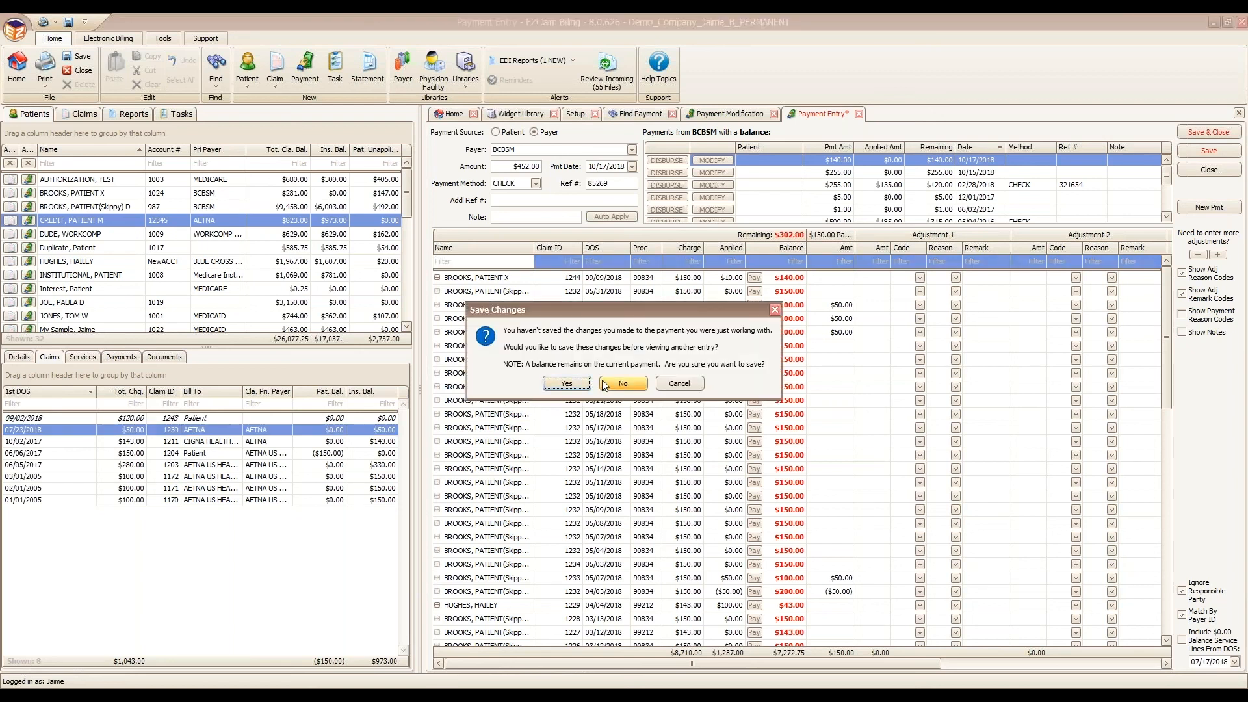
left_click(667, 384)
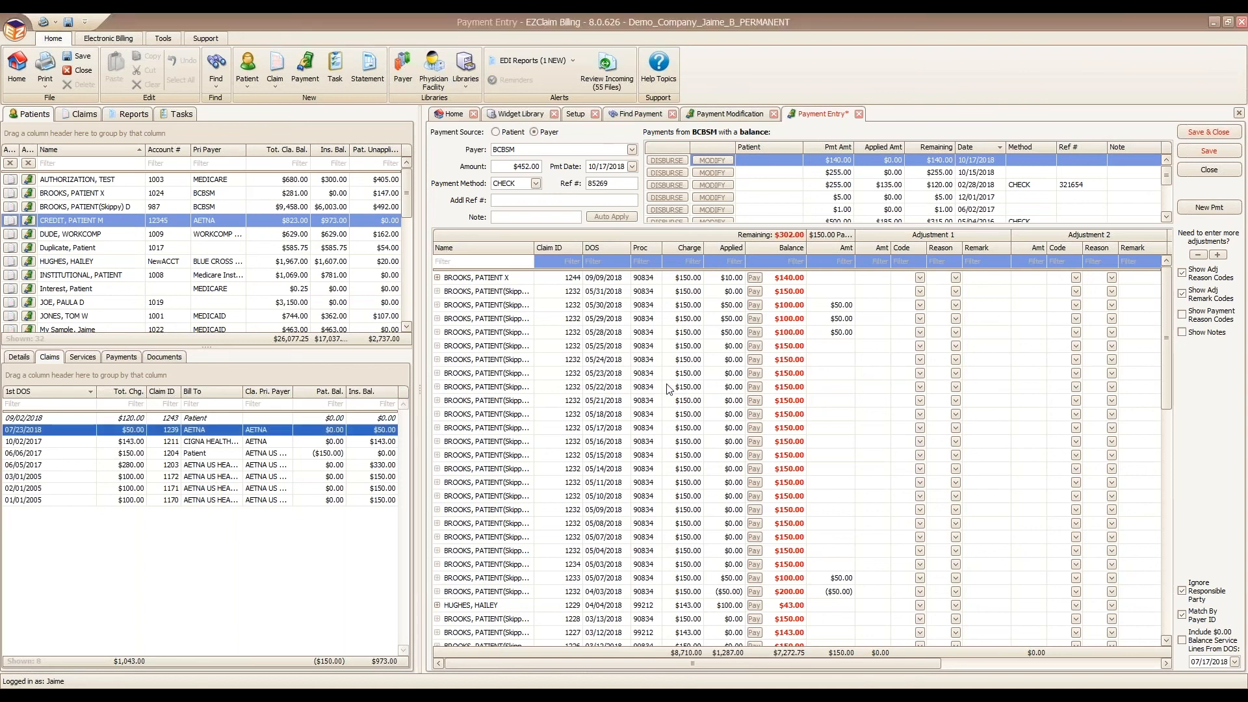